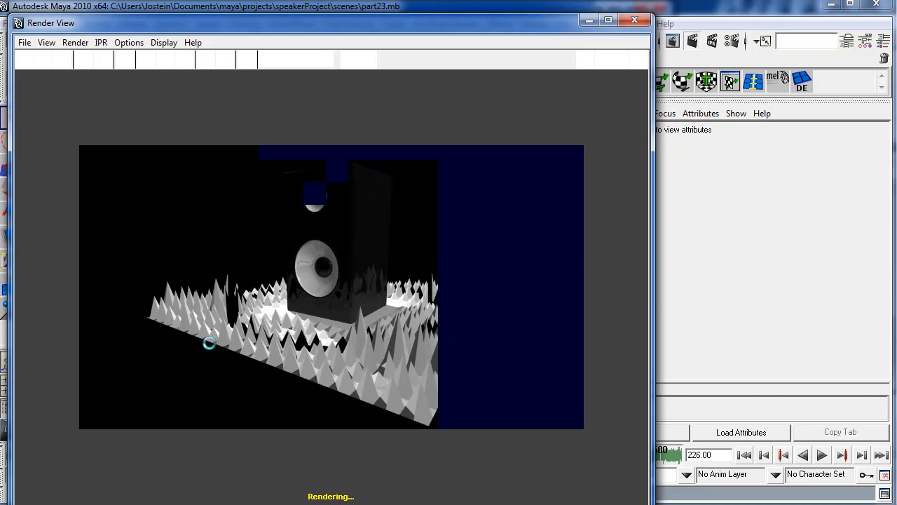
Step: Show the attributes of camera1 in the Attribute Editor and minimize the Render View
{"action": "left_click_drag", "start_coordinate": [406, 30], "coordinate": [851, 31]}
{"action": "left_click", "coordinate": [39, 106]}
{"action": "left_click", "coordinate": [56, 126]}
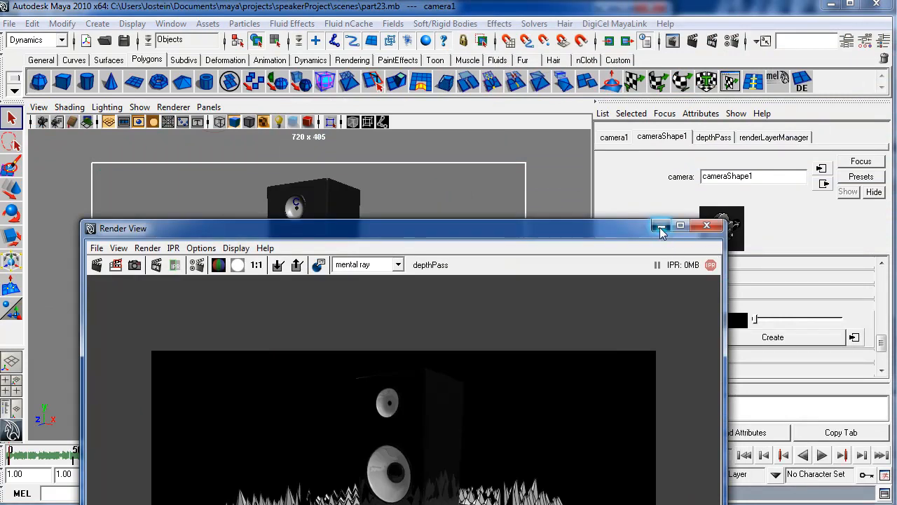
{"action": "left_click", "coordinate": [661, 225]}
{"action": "left_click", "coordinate": [604, 307]}
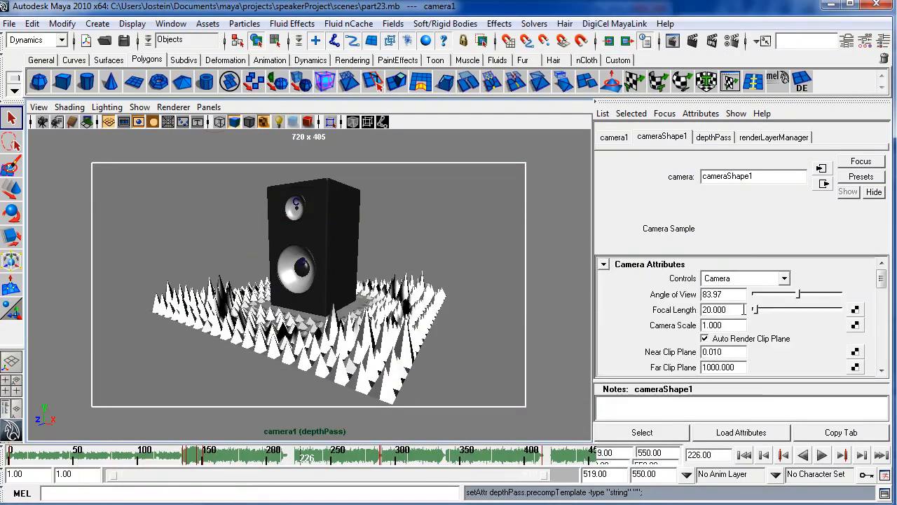
Step: Set the environment background colour of camera1 to white
{"action": "scroll", "coordinate": [694, 322], "scroll_direction": "down", "scroll_amount": 10}
{"action": "scroll", "coordinate": [618, 343], "scroll_direction": "up", "scroll_amount": 5}
{"action": "scroll", "coordinate": [618, 343], "scroll_direction": "down", "scroll_amount": 3}
{"action": "left_click", "coordinate": [604, 340]}
{"action": "left_click_drag", "start_coordinate": [756, 350], "coordinate": [840, 347]}
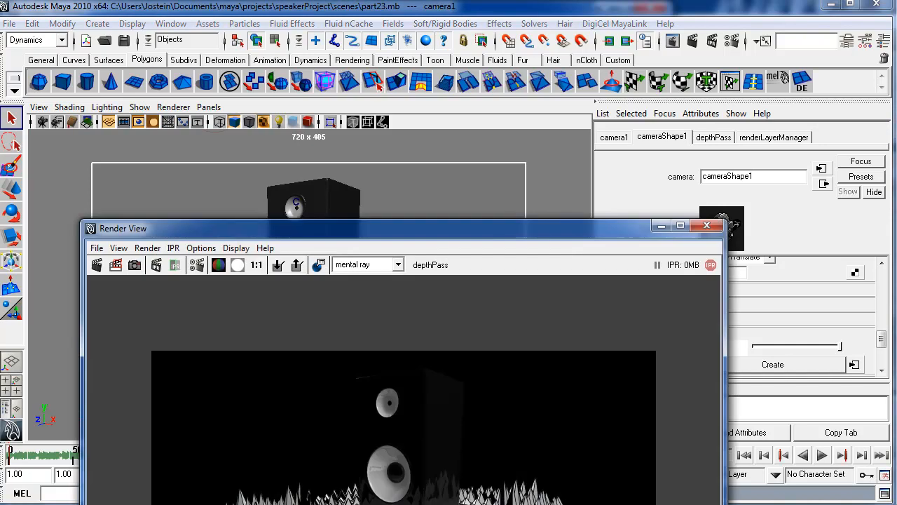
Step: Render the small marked region at the spiked floor's left corner to check the background
{"action": "left_click", "coordinate": [116, 265]}
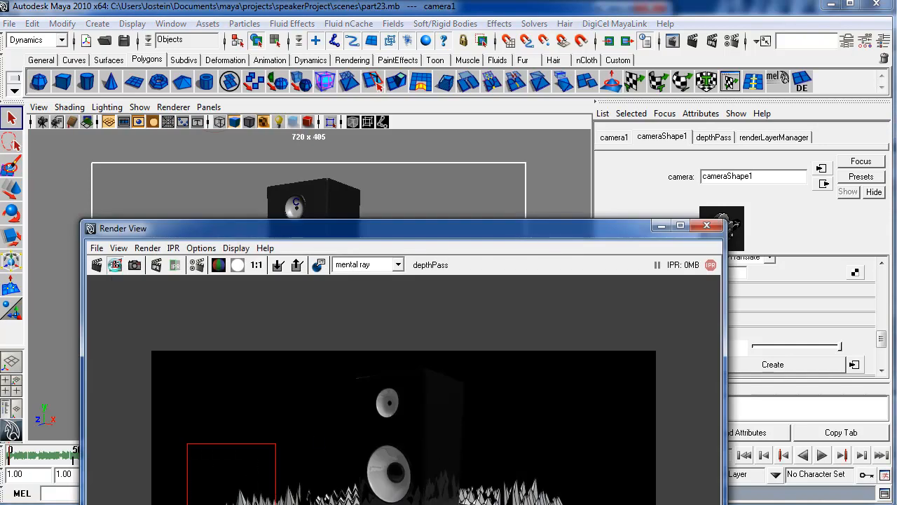
{"action": "left_click_drag", "start_coordinate": [392, 231], "coordinate": [538, 59]}
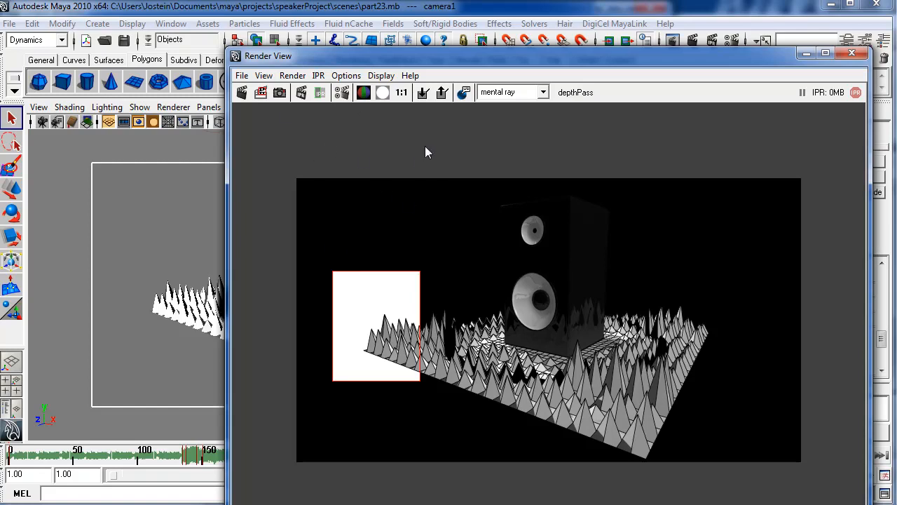
{"action": "left_click_drag", "start_coordinate": [452, 60], "coordinate": [199, 159]}
{"action": "left_click_drag", "start_coordinate": [256, 157], "coordinate": [820, 29]}
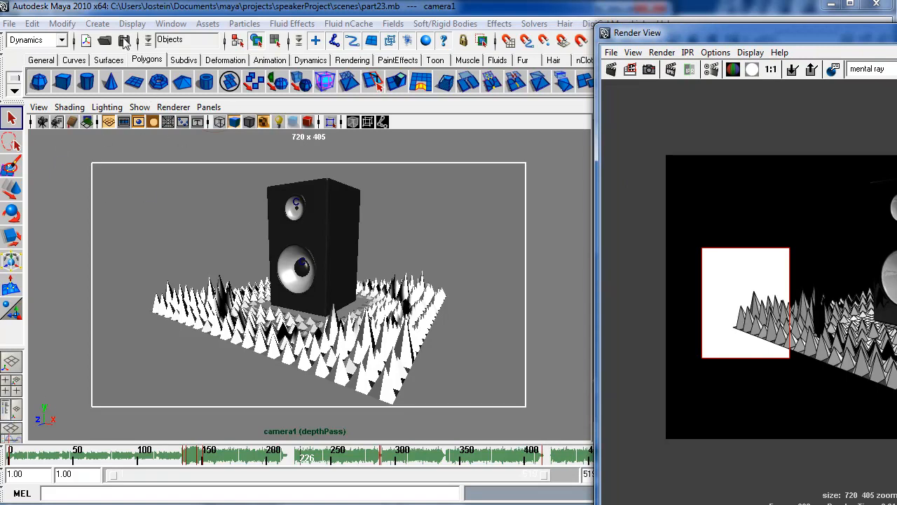
Step: Open the Hypershade to access the scene's materials
{"action": "left_click", "coordinate": [171, 23]}
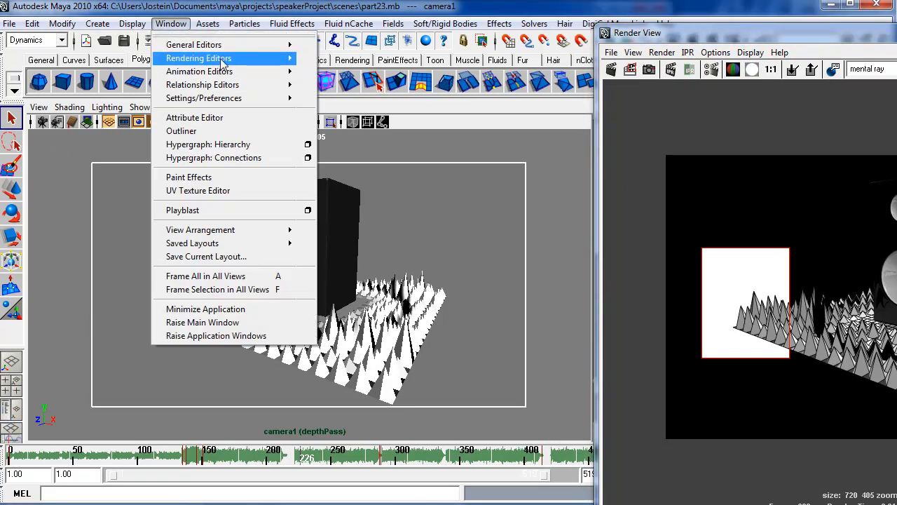
{"action": "mouse_move", "coordinate": [227, 60]}
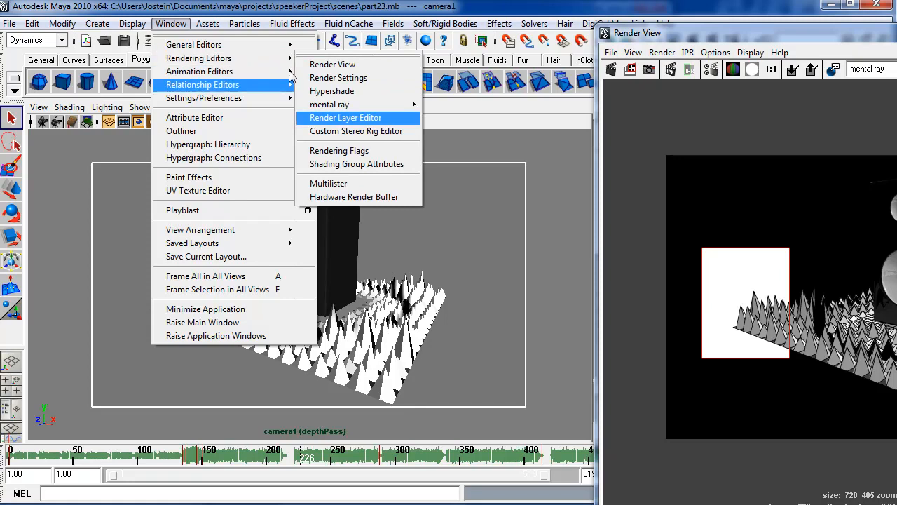
{"action": "mouse_move", "coordinate": [252, 74]}
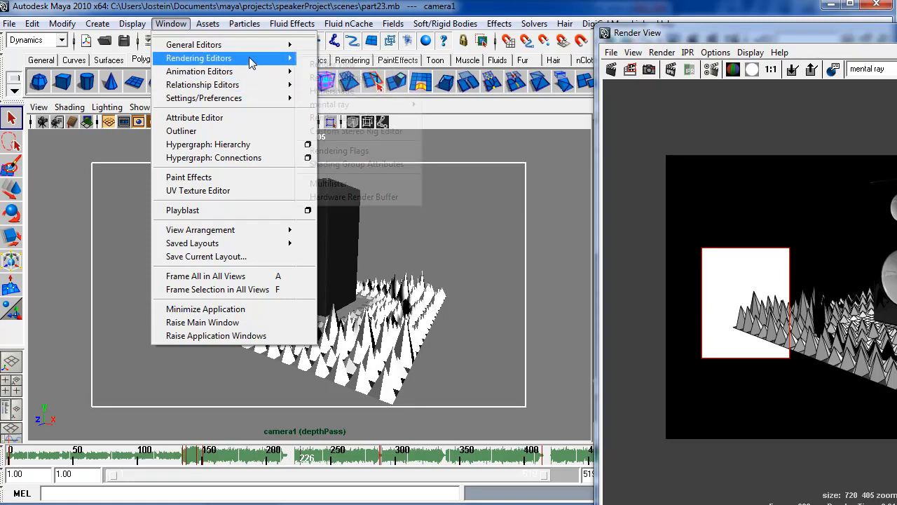
{"action": "left_click", "coordinate": [370, 92]}
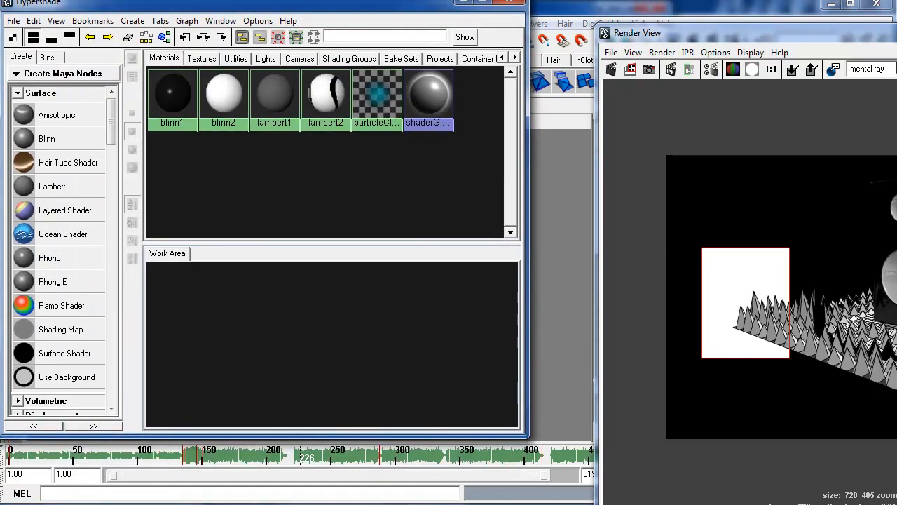
Step: Render a larger region covering most of the spiked floor and the speaker's lower half
{"action": "left_click_drag", "start_coordinate": [866, 46], "coordinate": [377, 19]}
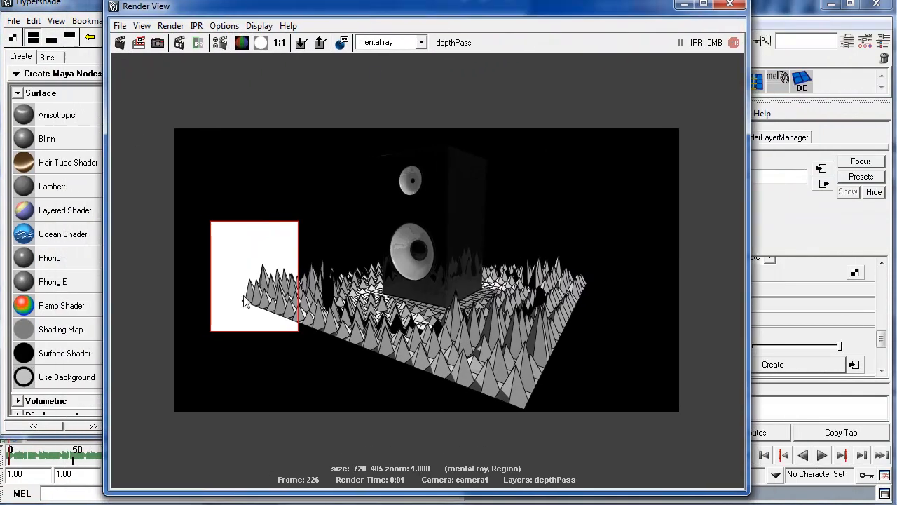
{"action": "left_click_drag", "start_coordinate": [205, 208], "coordinate": [549, 370]}
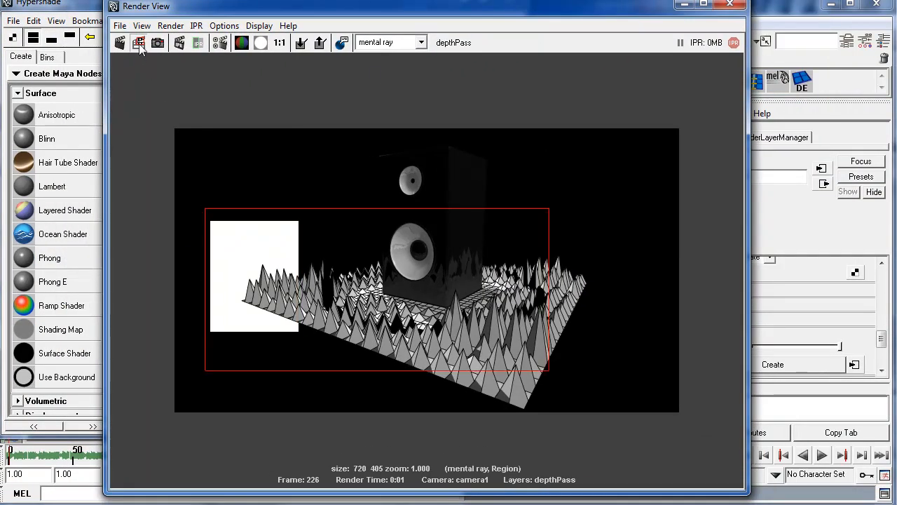
{"action": "left_click", "coordinate": [139, 43]}
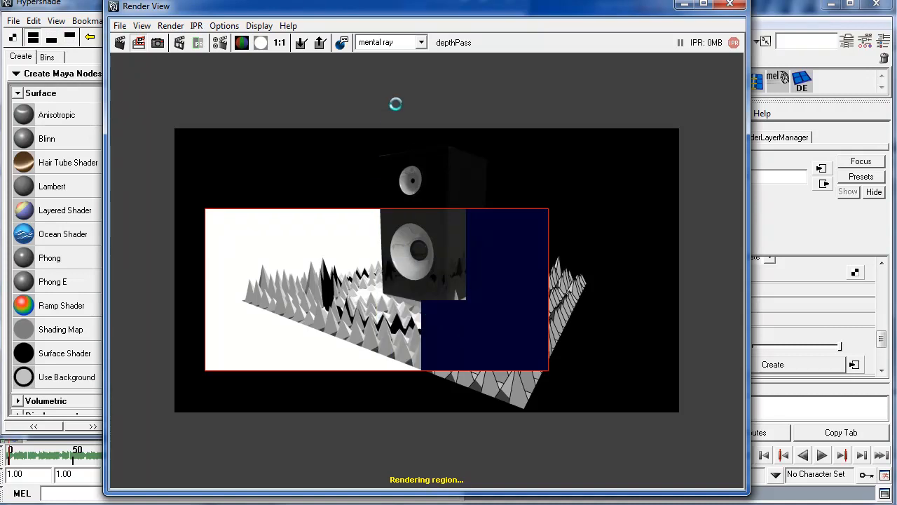
Step: Raise the ambient colour of lambert2 to light grey and render a region at the spiked floor's right corner
{"action": "left_click_drag", "start_coordinate": [437, 19], "coordinate": [528, 273]}
{"action": "left_click", "coordinate": [214, 101]}
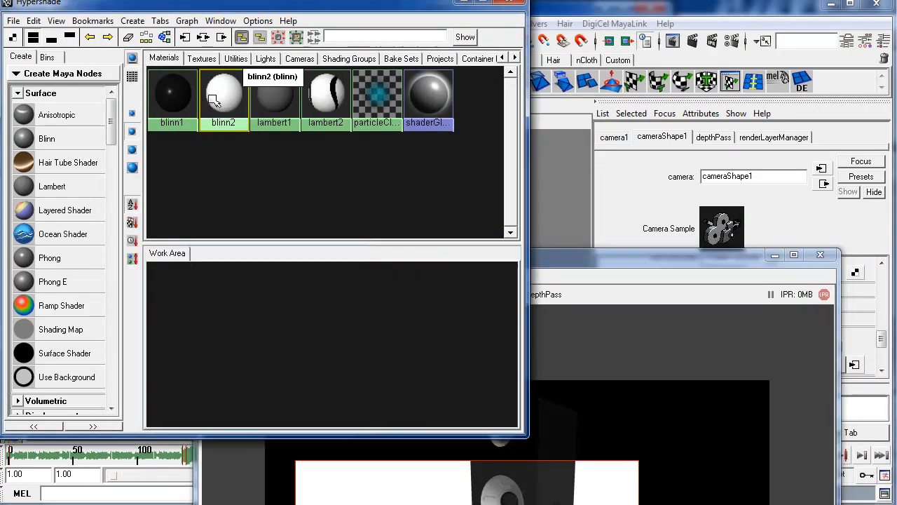
{"action": "left_click_drag", "start_coordinate": [582, 263], "coordinate": [455, 167]}
{"action": "left_click", "coordinate": [326, 98]}
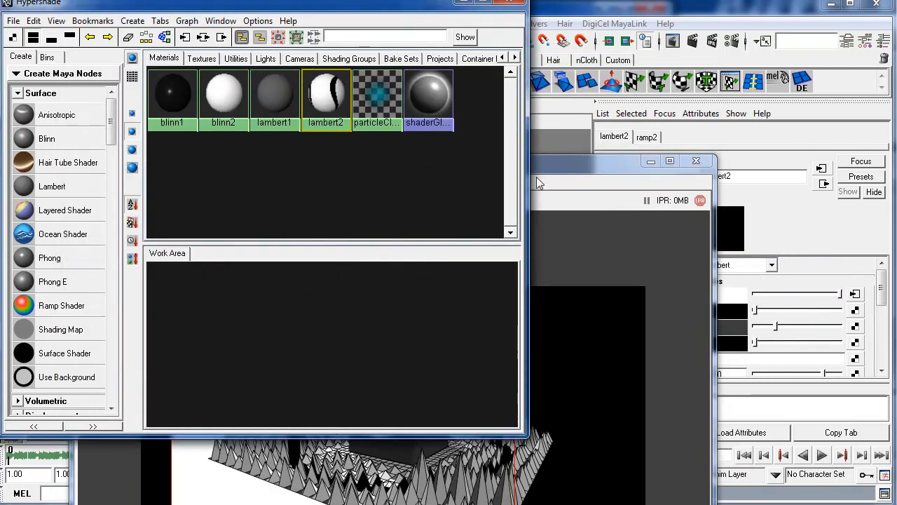
{"action": "left_click_drag", "start_coordinate": [570, 162], "coordinate": [512, 4]}
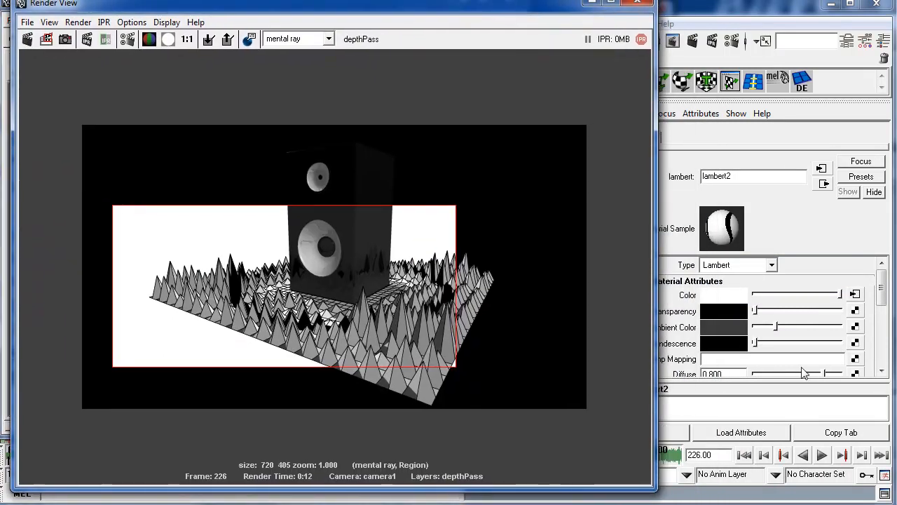
{"action": "left_click_drag", "start_coordinate": [783, 332], "coordinate": [825, 331]}
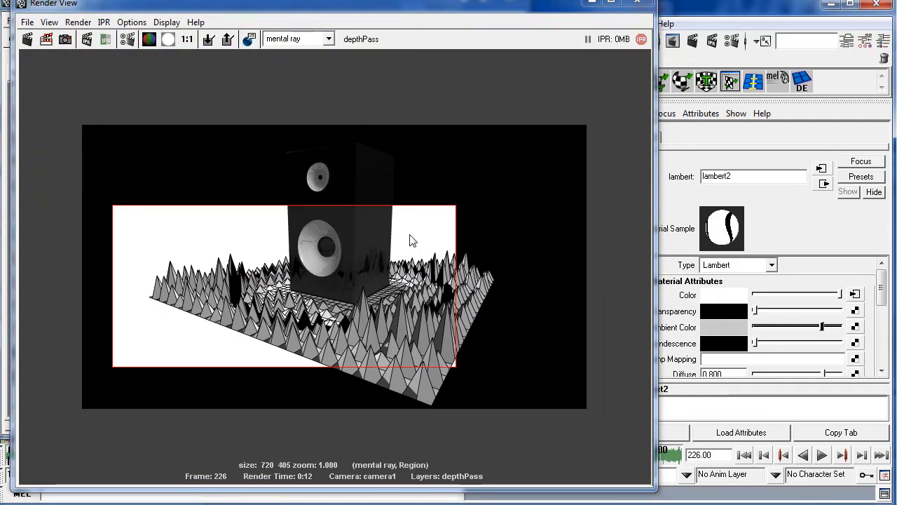
{"action": "left_click_drag", "start_coordinate": [409, 236], "coordinate": [494, 328]}
{"action": "left_click", "coordinate": [45, 38]}
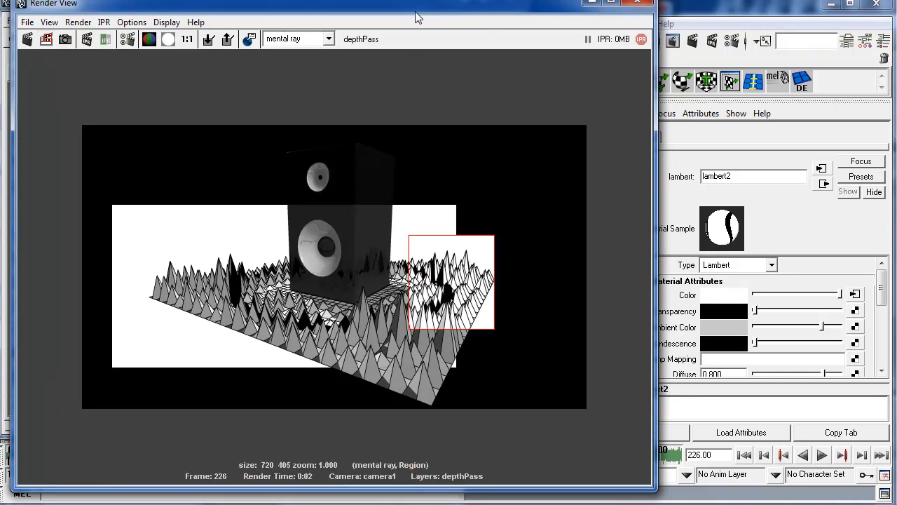
Step: Raise the ambient colour of the blinn2 material to light grey
{"action": "left_click_drag", "start_coordinate": [408, 12], "coordinate": [329, 31]}
{"action": "left_click", "coordinate": [224, 98]}
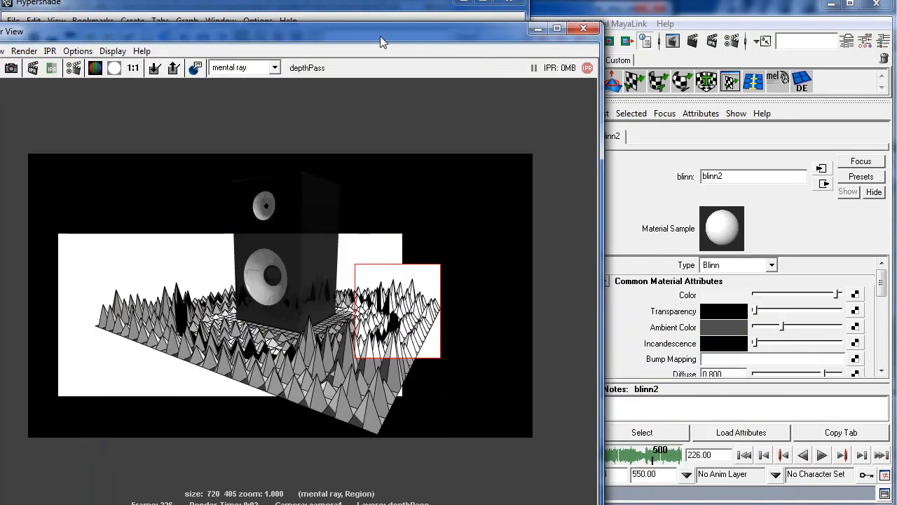
{"action": "left_click_drag", "start_coordinate": [805, 339], "coordinate": [825, 342]}
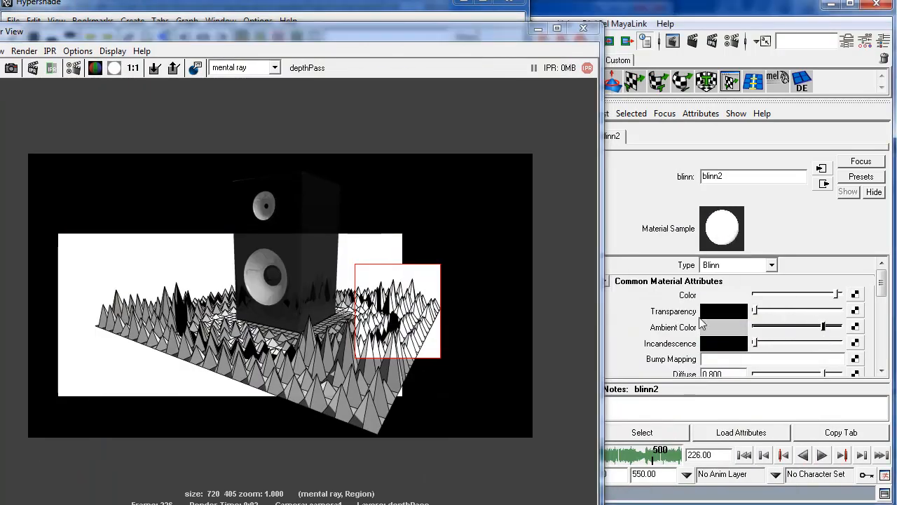
Step: Render a region around the speaker's upper part to check the brightened blinn2 material
{"action": "left_click_drag", "start_coordinate": [235, 255], "coordinate": [388, 321]}
{"action": "mouse_move", "coordinate": [205, 173]}
{"action": "left_mouse_down"}
{"action": "mouse_move", "coordinate": [310, 235]}
{"action": "mouse_move", "coordinate": [343, 234]}
{"action": "left_mouse_up"}
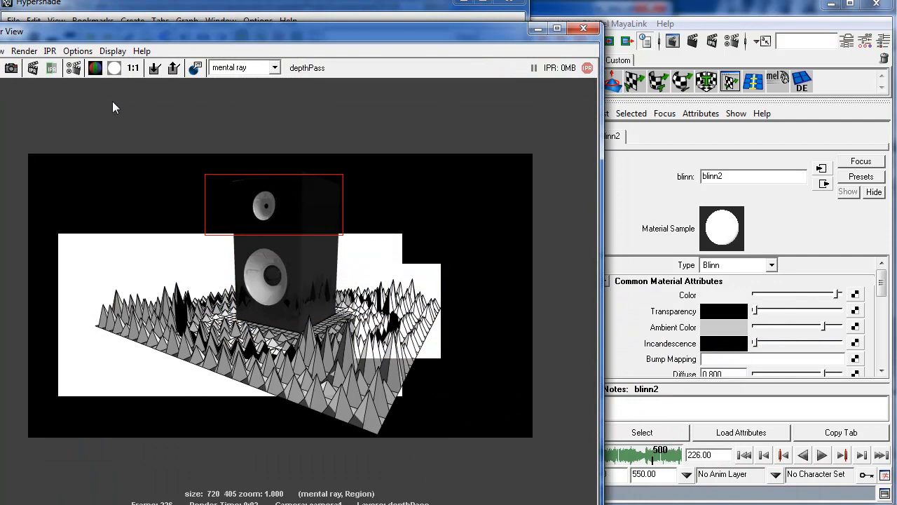
{"action": "left_click", "coordinate": [11, 68]}
{"action": "left_click_drag", "start_coordinate": [80, 28], "coordinate": [174, 11]}
{"action": "left_click", "coordinate": [86, 51]}
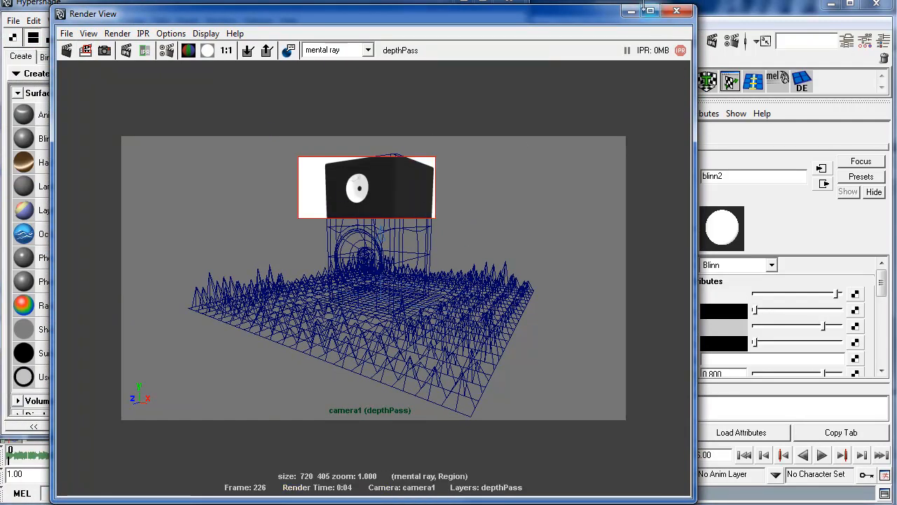
Step: Minimize the Render View and Hypershade, and review the animation through camera1 at different points of the timeline
{"action": "left_click", "coordinate": [629, 12]}
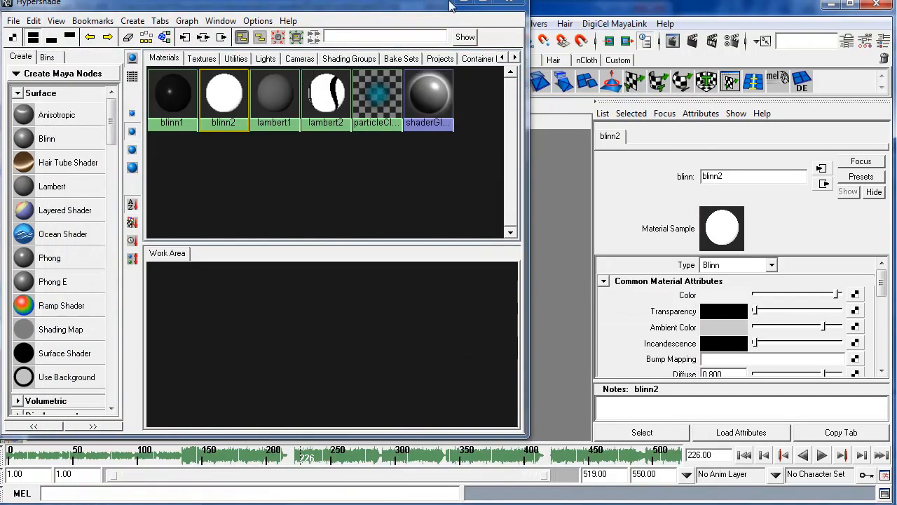
{"action": "left_click", "coordinate": [457, 3]}
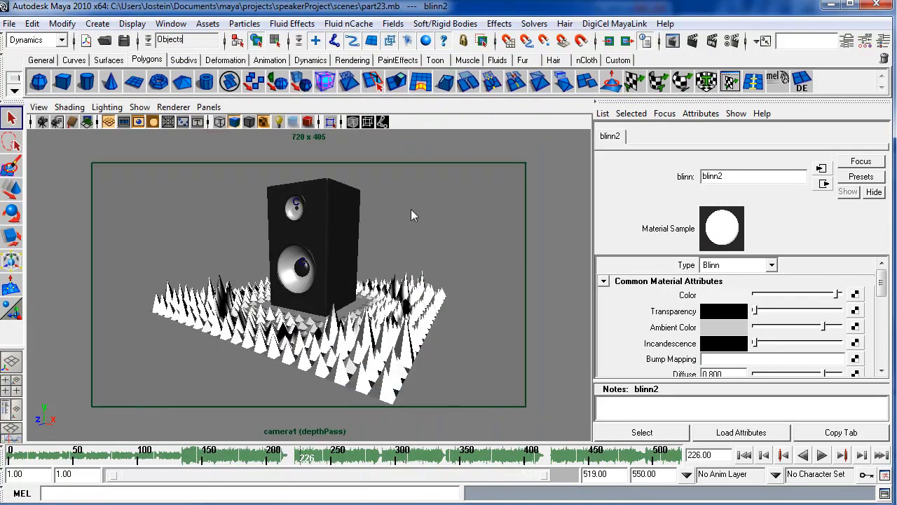
{"action": "key", "text": "alt+v"}
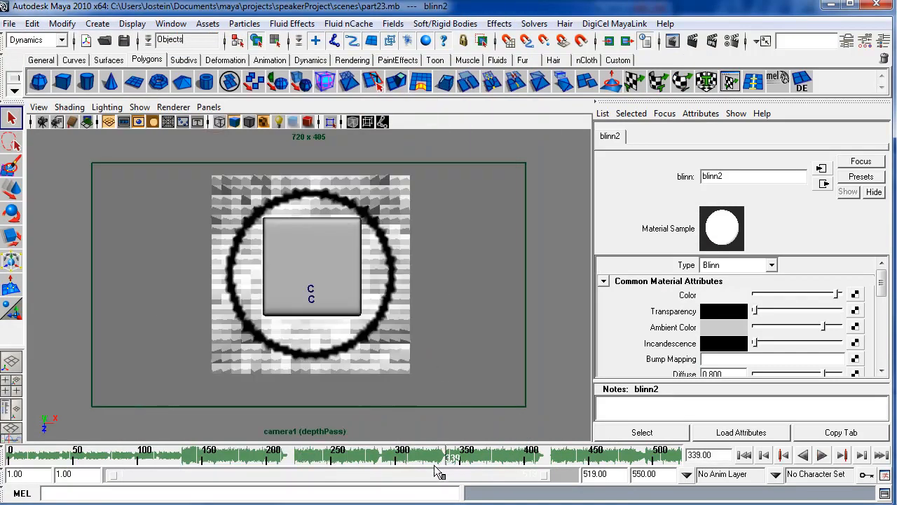
{"action": "left_click", "coordinate": [120, 462]}
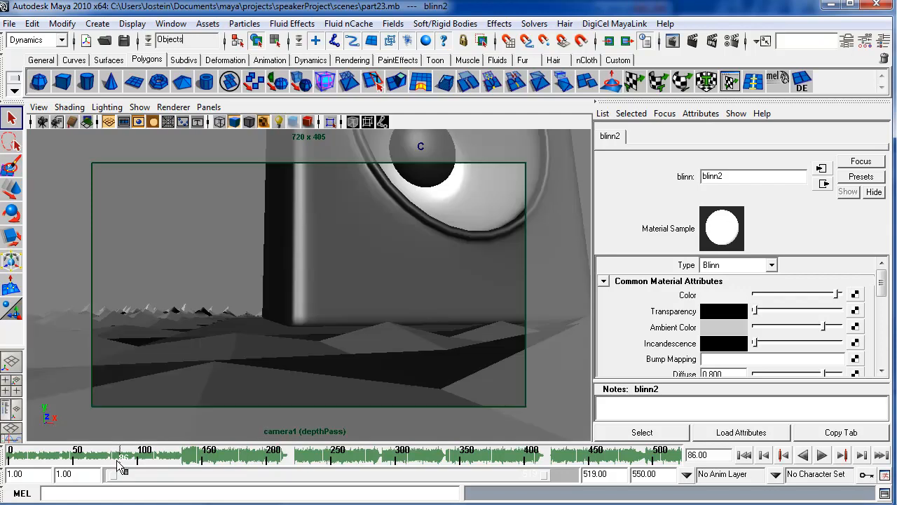
{"action": "left_click_drag", "start_coordinate": [236, 469], "coordinate": [460, 468]}
{"action": "left_click_drag", "start_coordinate": [356, 462], "coordinate": [348, 464]}
{"action": "left_click", "coordinate": [822, 455]}
{"action": "left_click", "coordinate": [822, 455]}
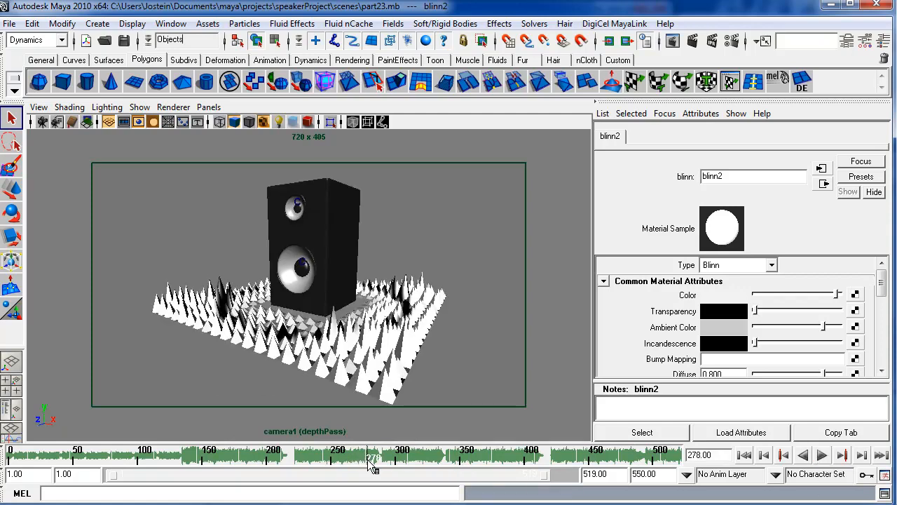
{"action": "left_click_drag", "start_coordinate": [354, 460], "coordinate": [336, 450]}
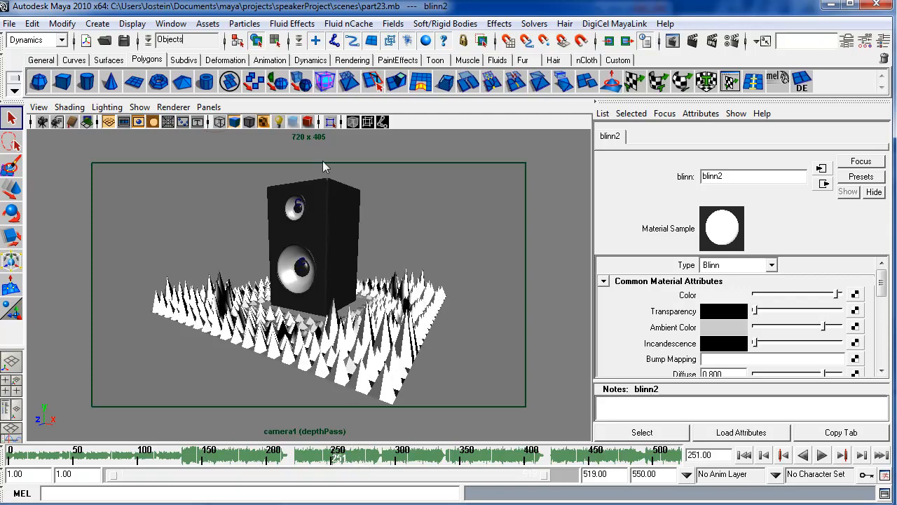
Step: Select the sphere in the upper speaker cone, switch to the Outliner and perspective layout, and expand group1
{"action": "left_click", "coordinate": [297, 206]}
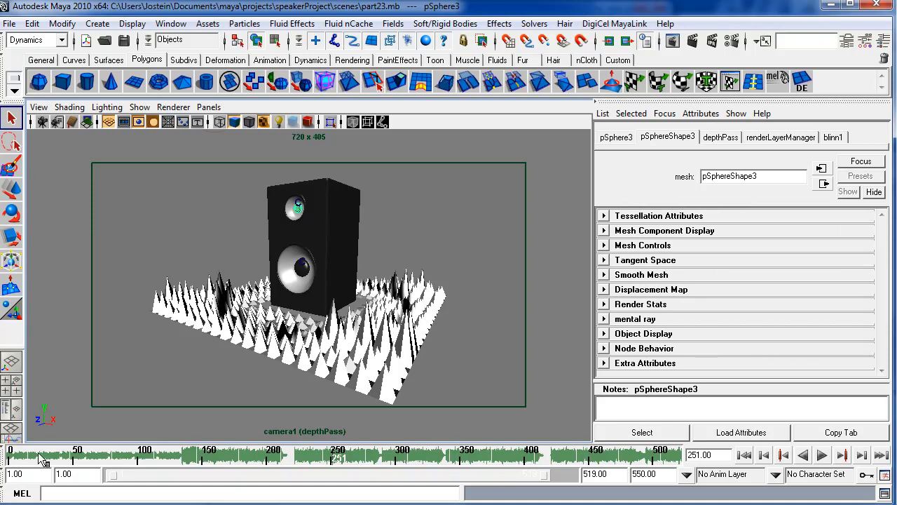
{"action": "left_click", "coordinate": [15, 413]}
{"action": "left_click", "coordinate": [35, 282]}
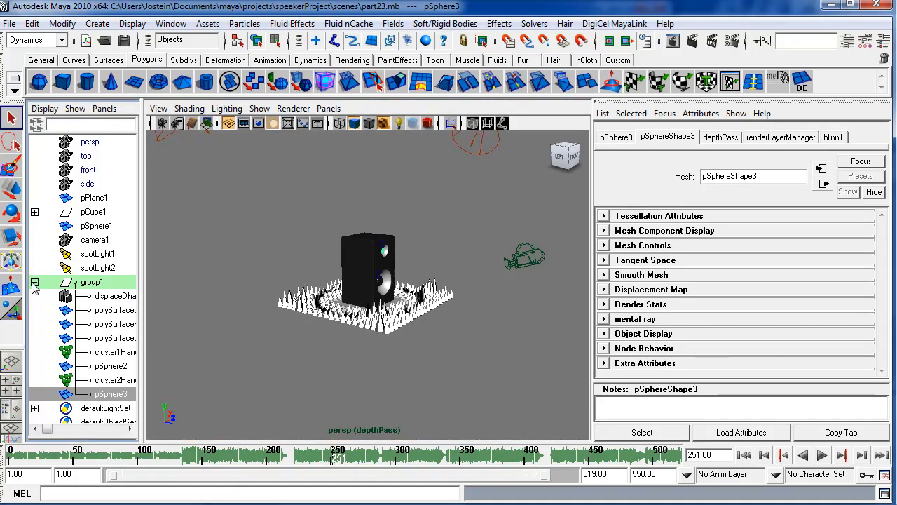
{"action": "left_click_drag", "start_coordinate": [373, 267], "coordinate": [392, 294]}
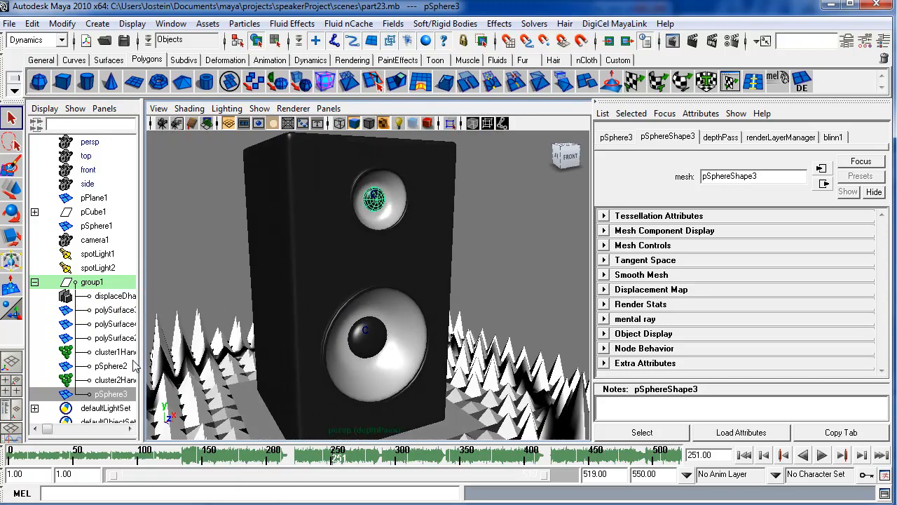
Step: Parent pSphere3 under cluster2Handle within group1
{"action": "left_click", "coordinate": [104, 380]}
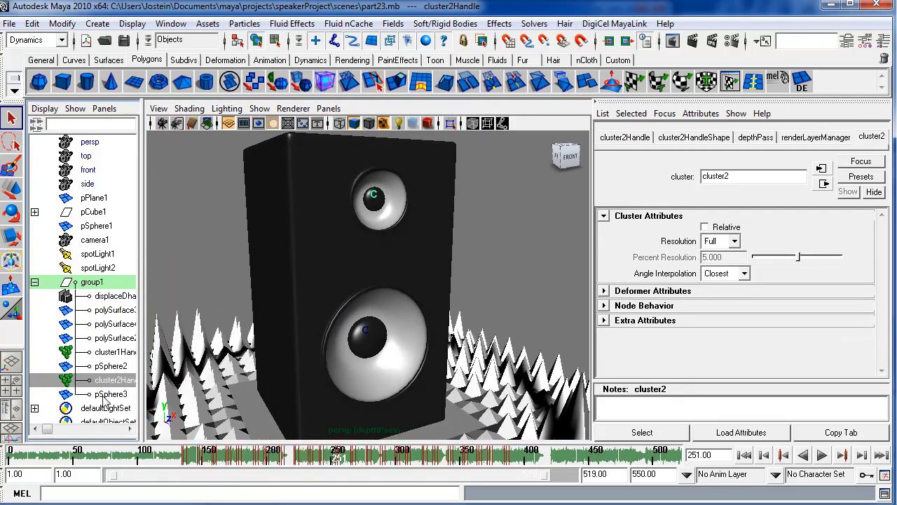
{"action": "left_click", "coordinate": [109, 394]}
{"action": "left_click_drag", "start_coordinate": [108, 394], "coordinate": [115, 382]}
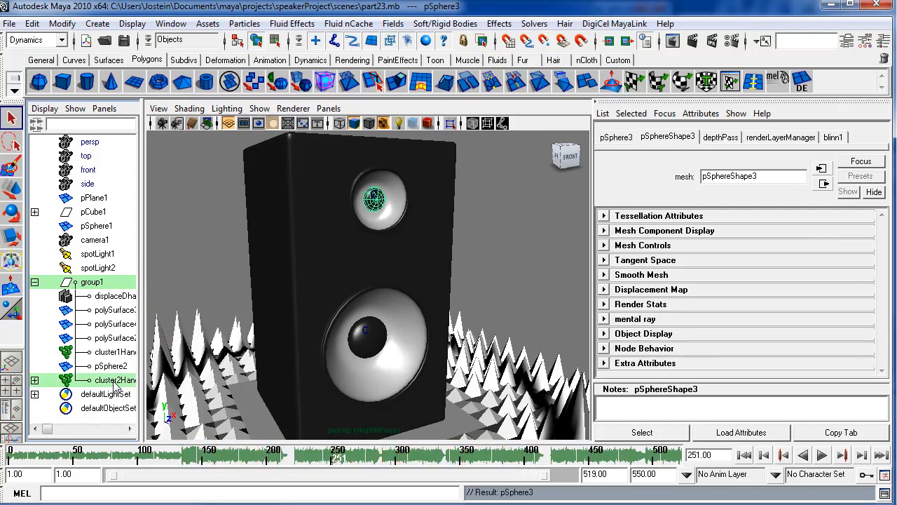
Step: Select cluster2Handle and play the animation to check that the upper sphere follows it
{"action": "left_click", "coordinate": [113, 381]}
{"action": "key", "text": "alt+v"}
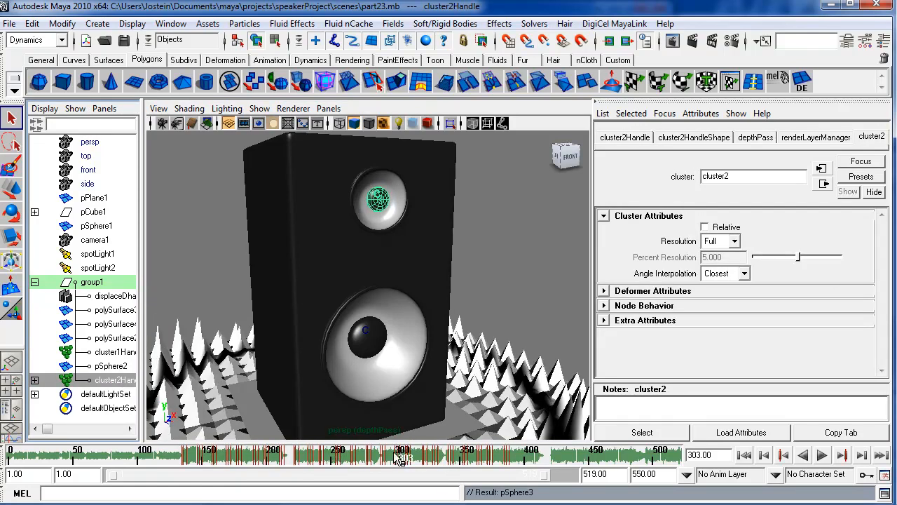
{"action": "left_click", "coordinate": [292, 456]}
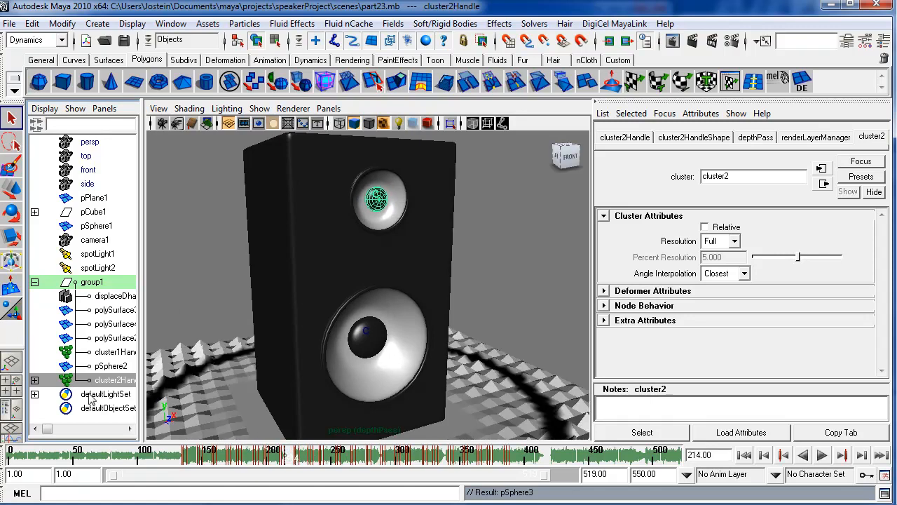
Step: Parent pSphere2 under cluster1Handle within group1, and select cluster1Handle
{"action": "left_click", "coordinate": [108, 340]}
{"action": "left_click", "coordinate": [115, 365]}
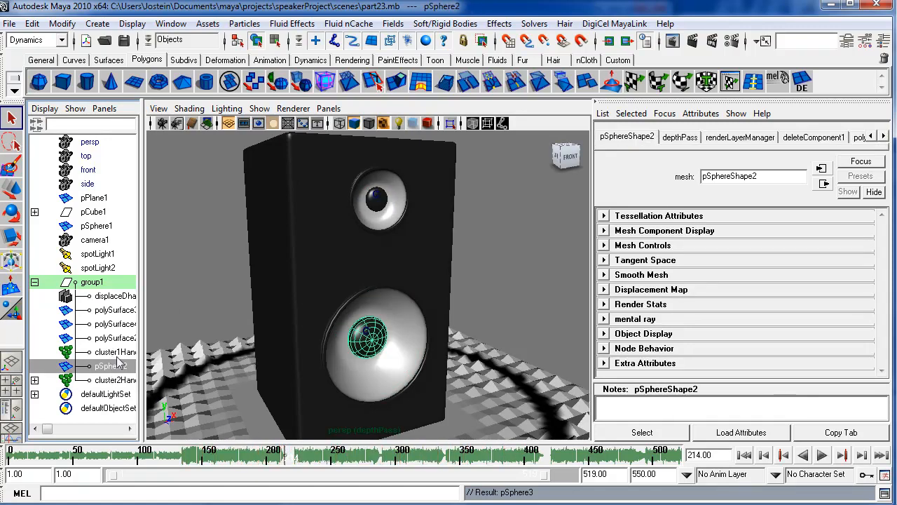
{"action": "left_click_drag", "start_coordinate": [112, 366], "coordinate": [114, 353]}
{"action": "left_click", "coordinate": [114, 352]}
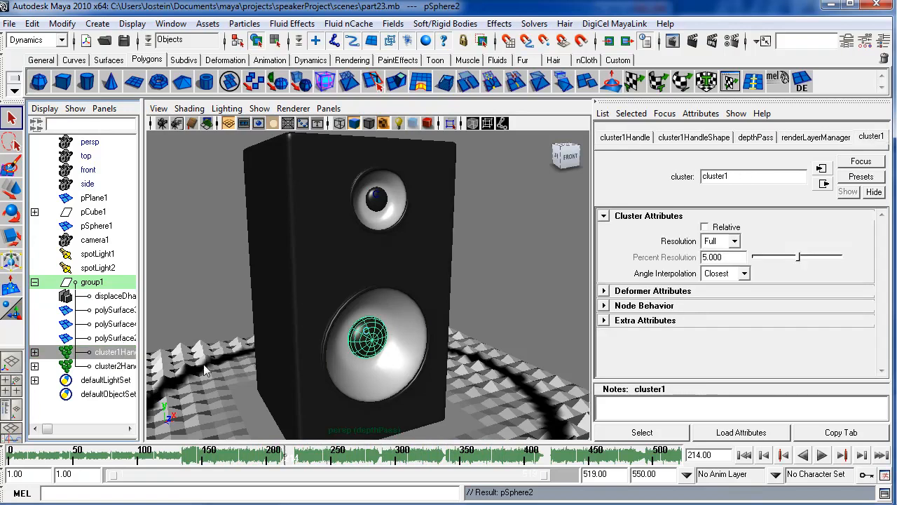
Step: Play the animation and inspect the speaker from several angles to check that the lower sphere follows its cluster
{"action": "key", "text": "alt+v"}
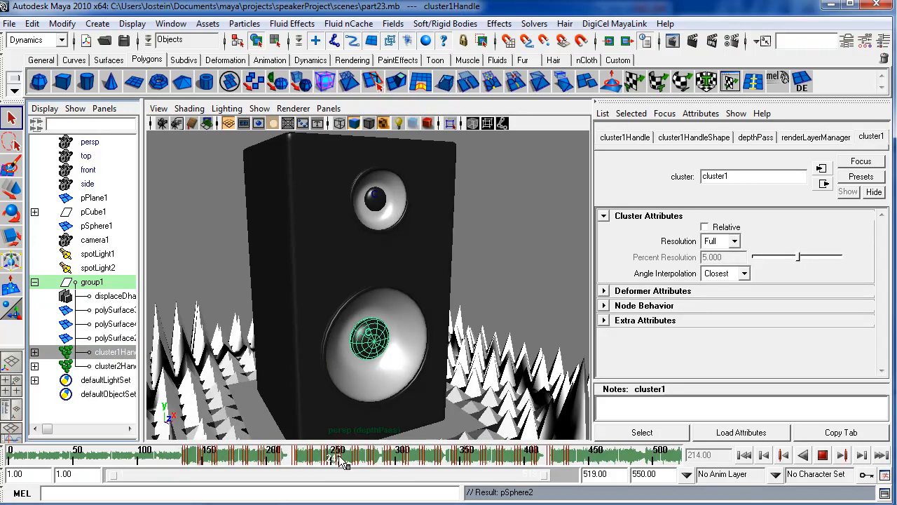
{"action": "key", "text": "alt+v"}
{"action": "left_click", "coordinate": [495, 312]}
{"action": "left_click_drag", "start_coordinate": [524, 250], "coordinate": [331, 281]}
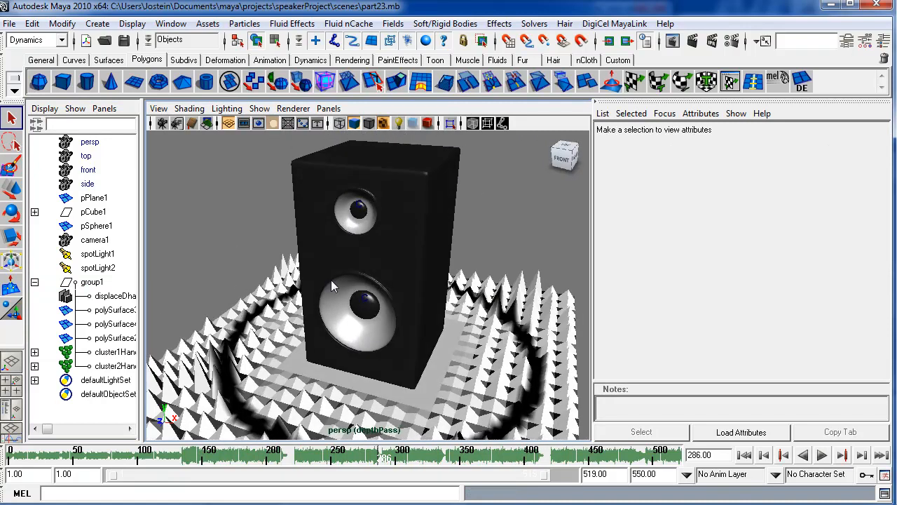
{"action": "left_click_drag", "start_coordinate": [467, 219], "coordinate": [434, 201]}
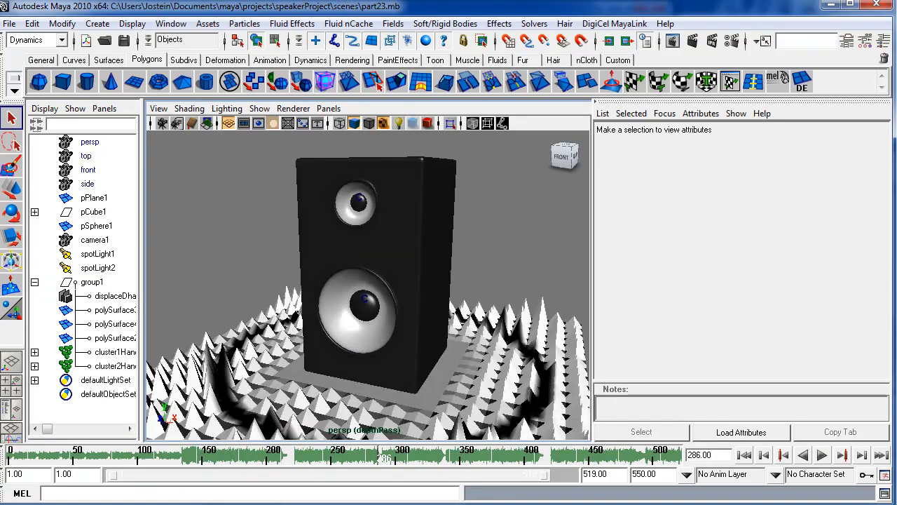
{"action": "left_click_drag", "start_coordinate": [406, 214], "coordinate": [240, 209]}
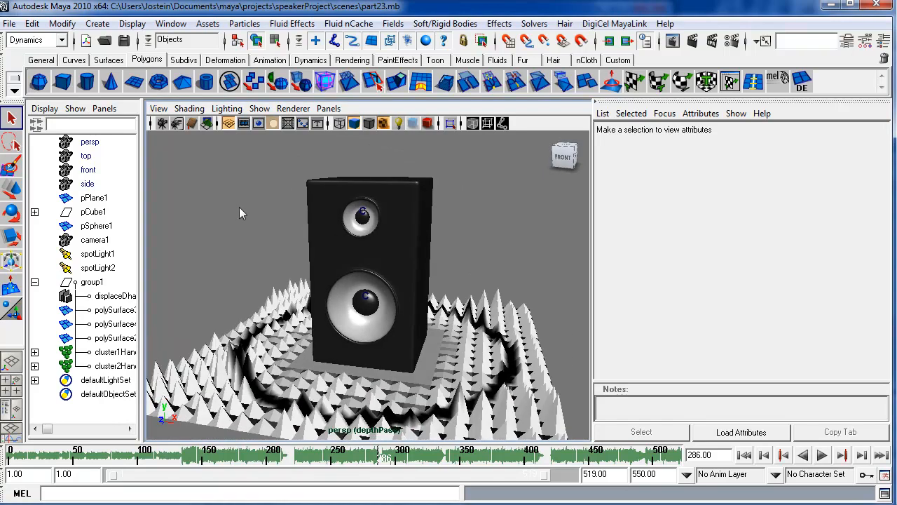
Step: Show the scene through camera1 in a single view and play the animation from the start of the timeline
{"action": "key", "text": "space"}
{"action": "left_click", "coordinate": [209, 108]}
{"action": "mouse_move", "coordinate": [223, 125]}
{"action": "left_click", "coordinate": [338, 122]}
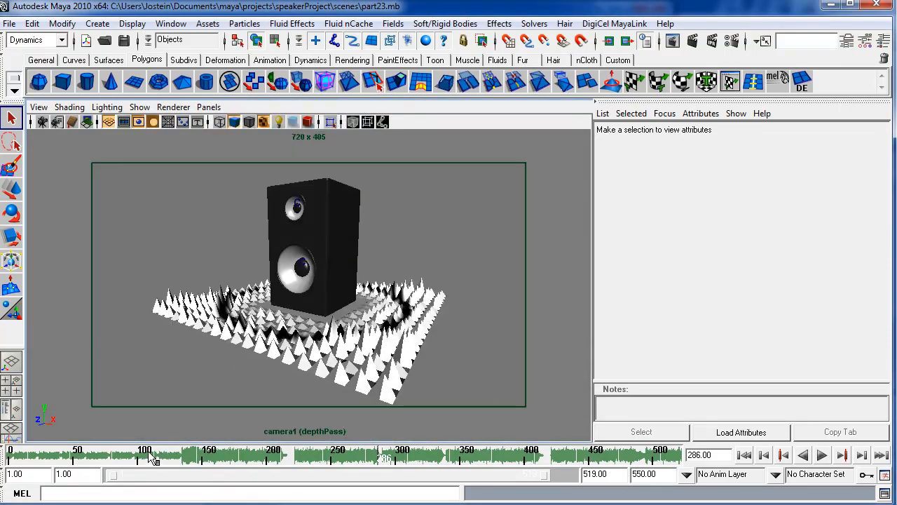
{"action": "left_click", "coordinate": [7, 460]}
{"action": "key", "text": "alt+v"}
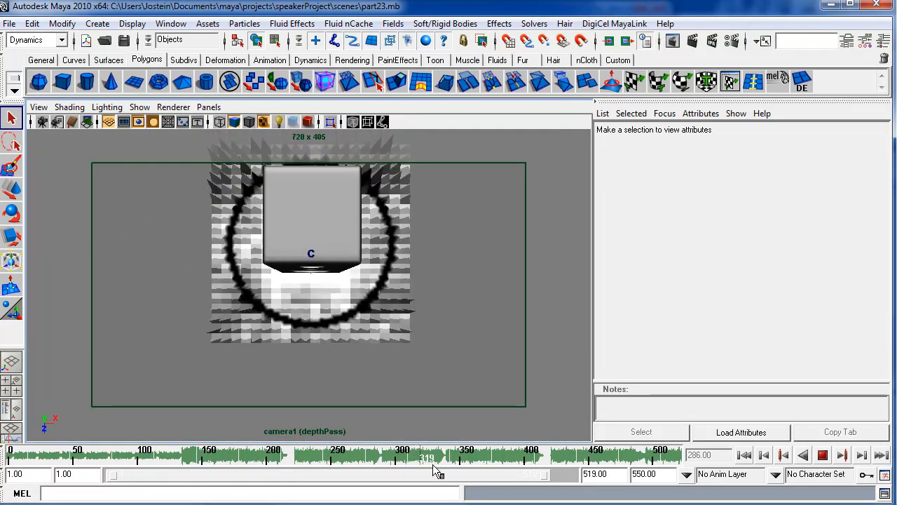
Step: Lower the system volume and review the camera1 animation around frames 413, 161 and 99
{"action": "key", "text": "XF86AudioLowerVolume"}
{"action": "key", "text": "XF86AudioLowerVolume"}
{"action": "key", "text": "XF86AudioLowerVolume"}
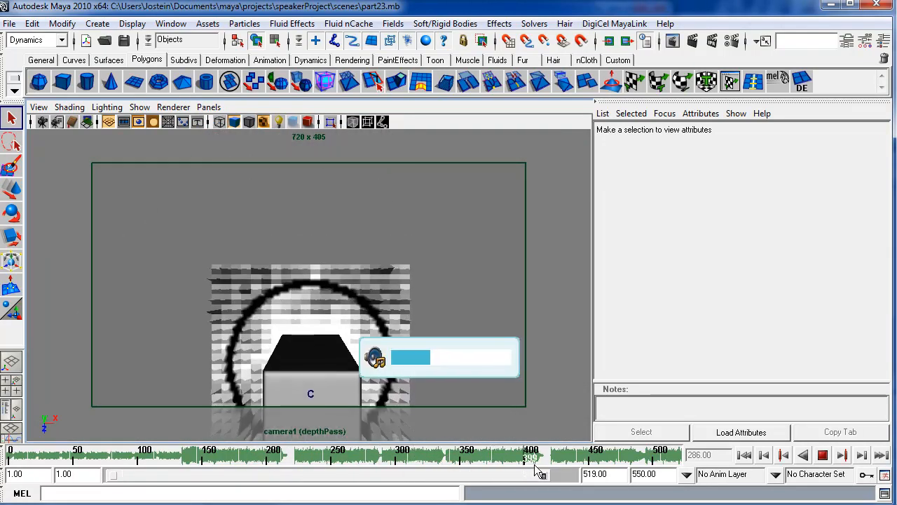
{"action": "key", "text": "XF86AudioLowerVolume"}
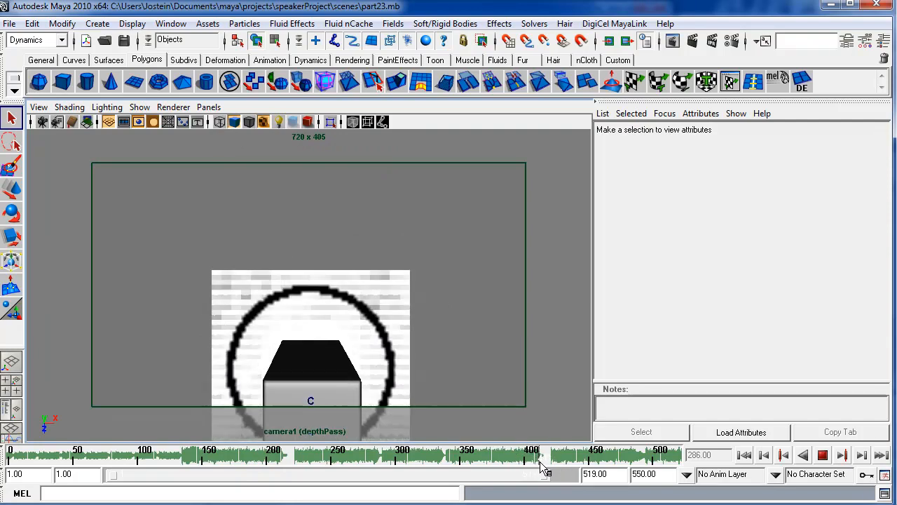
{"action": "left_click", "coordinate": [545, 459]}
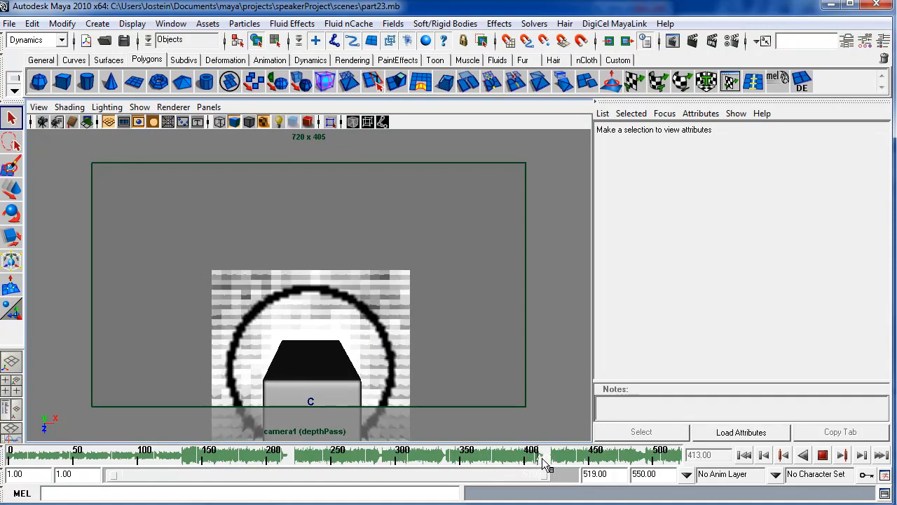
{"action": "mouse_move", "coordinate": [234, 460]}
{"action": "left_mouse_down"}
{"action": "mouse_move", "coordinate": [5, 466]}
{"action": "mouse_move", "coordinate": [217, 477]}
{"action": "left_mouse_up"}
{"action": "key", "text": "XF86AudioLowerVolume"}
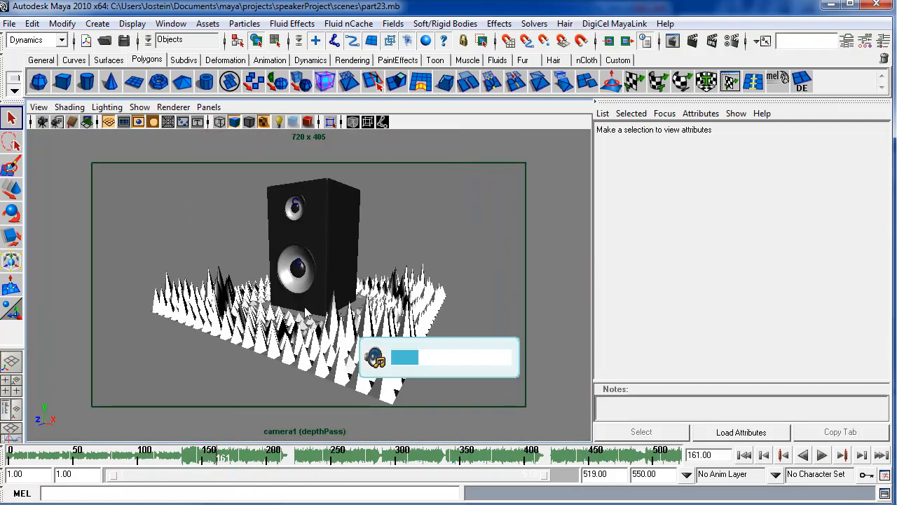
{"action": "left_click", "coordinate": [138, 459]}
Step: Set the depthPass render output's file name prefix to speakerSequence, keeping the OpenEXR (exr) image format
{"action": "left_click", "coordinate": [733, 40]}
{"action": "left_click_drag", "start_coordinate": [356, 66], "coordinate": [234, 6]}
{"action": "left_click_drag", "start_coordinate": [266, 175], "coordinate": [188, 176]}
{"action": "type", "text": "speakerSeq"}
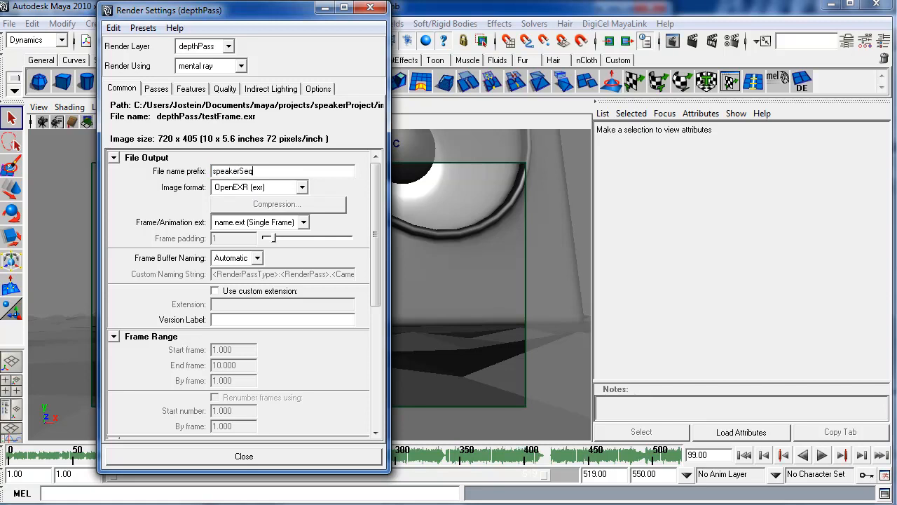
{"action": "left_click", "coordinate": [301, 187]}
{"action": "left_click", "coordinate": [301, 187]}
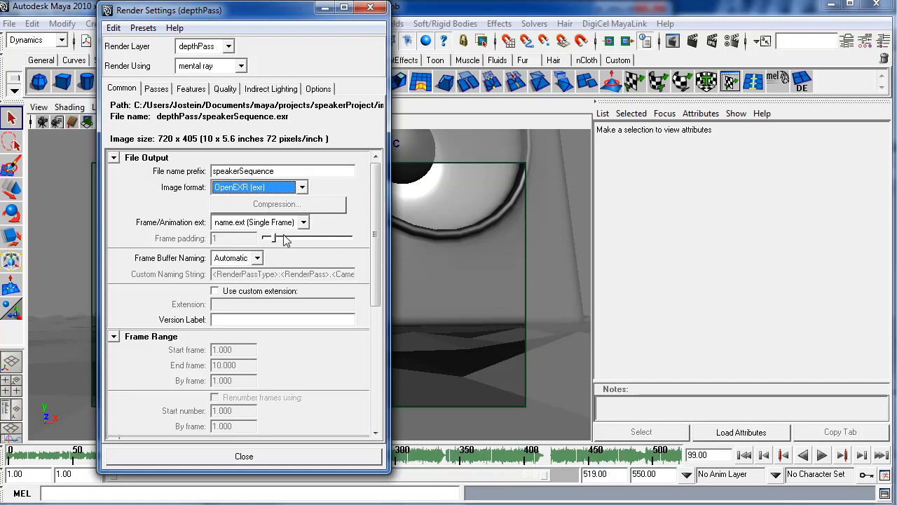
Step: Set the render output to numbered frames with the name.#.ext extension and an end frame of 420
{"action": "left_click", "coordinate": [298, 223]}
{"action": "left_click", "coordinate": [274, 263]}
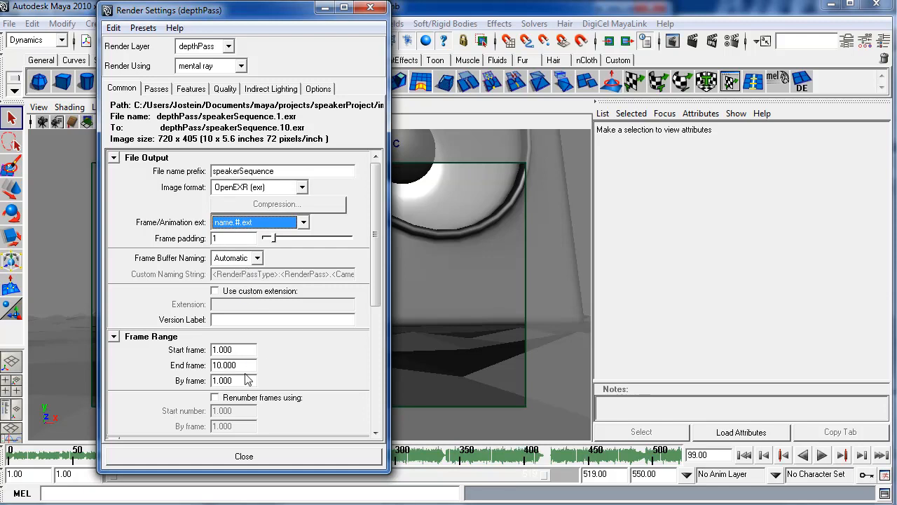
{"action": "left_click_drag", "start_coordinate": [246, 365], "coordinate": [180, 365]}
{"action": "type", "text": "420"}
{"action": "key", "text": "Return"}
Step: Check the renderable camera, image size and file output settings of the depthPass render
{"action": "left_click_drag", "start_coordinate": [376, 235], "coordinate": [379, 365]}
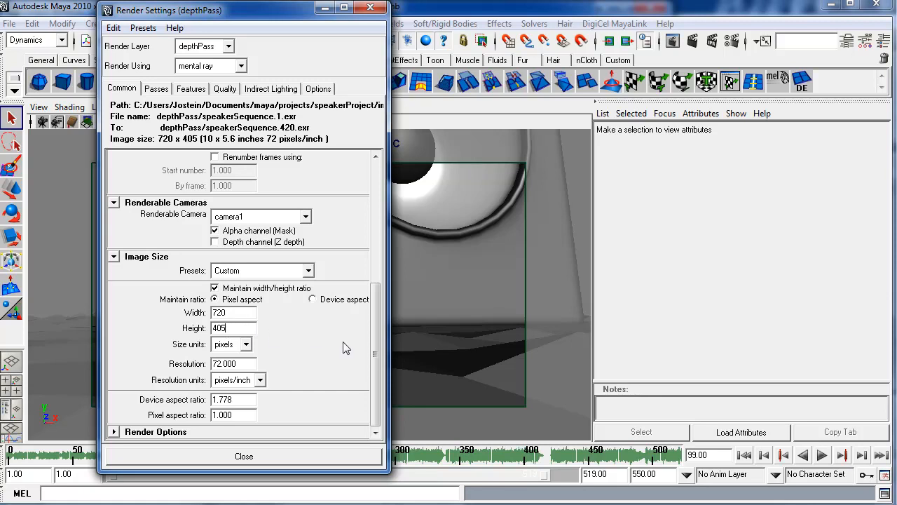
{"action": "scroll", "coordinate": [378, 337], "scroll_direction": "up", "scroll_amount": 3}
{"action": "left_click_drag", "start_coordinate": [384, 335], "coordinate": [383, 232]}
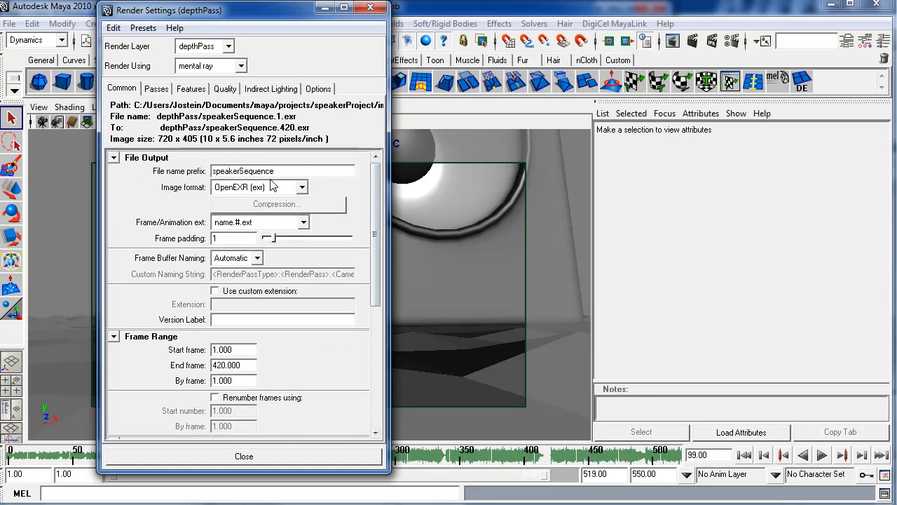
Step: Check the associated render passes, camera1's environment background colour and the list of render layers
{"action": "left_click", "coordinate": [157, 89]}
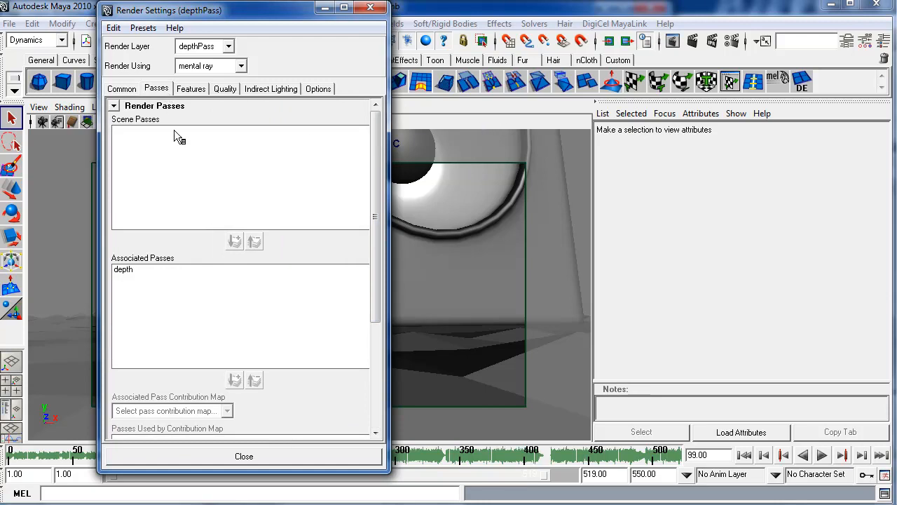
{"action": "left_click", "coordinate": [38, 106]}
{"action": "left_click", "coordinate": [48, 128]}
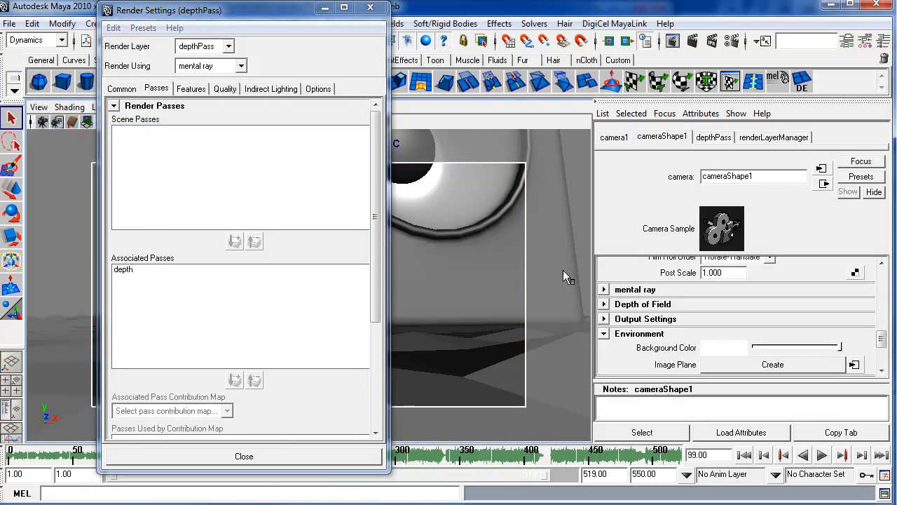
{"action": "key", "text": "ctrl+a"}
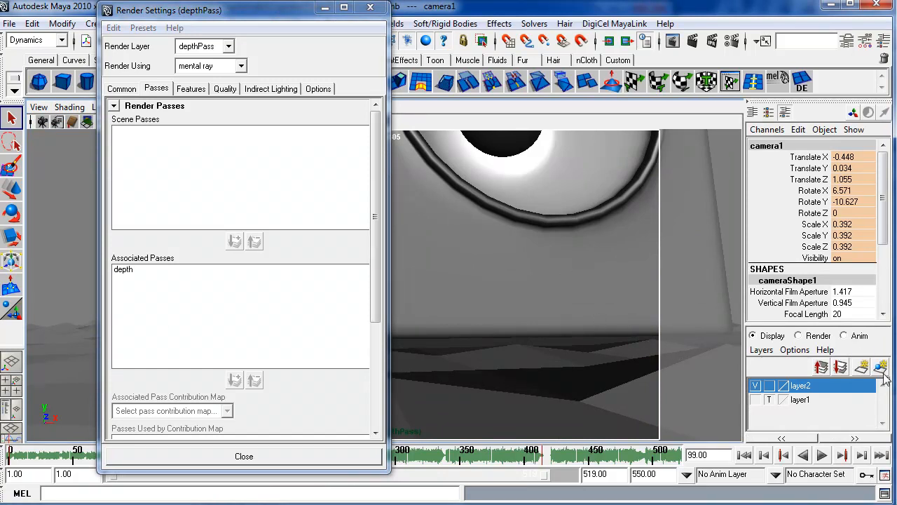
{"action": "left_click", "coordinate": [819, 338]}
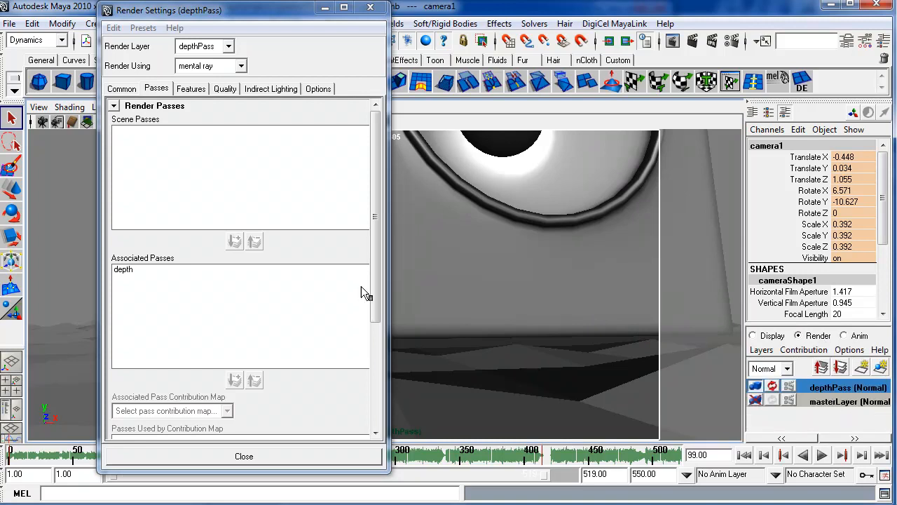
Step: Review the mental ray features, quality, common and indirect lighting settings, and close the render settings
{"action": "left_click", "coordinate": [188, 93]}
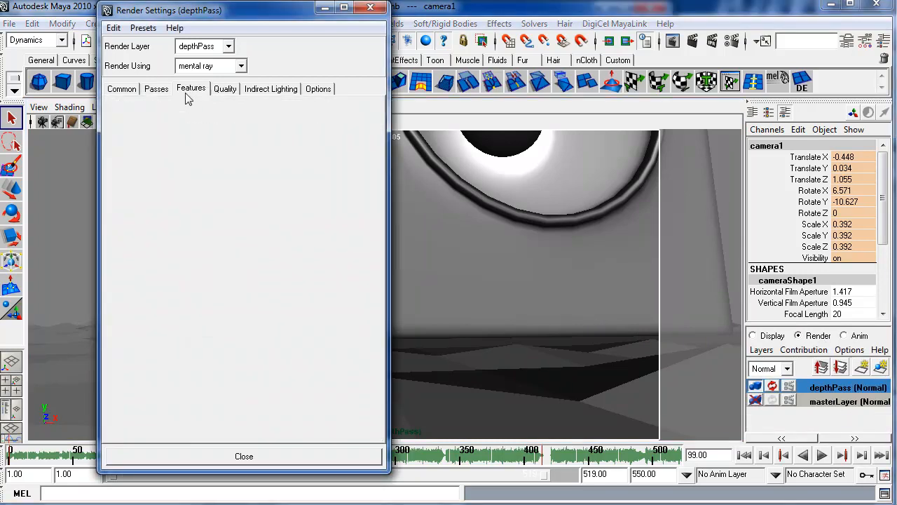
{"action": "left_click", "coordinate": [226, 90]}
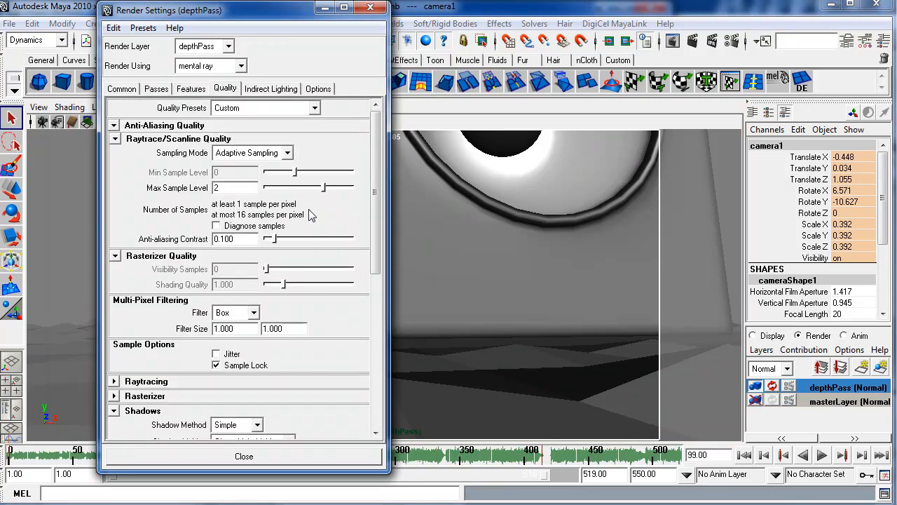
{"action": "left_click", "coordinate": [191, 91]}
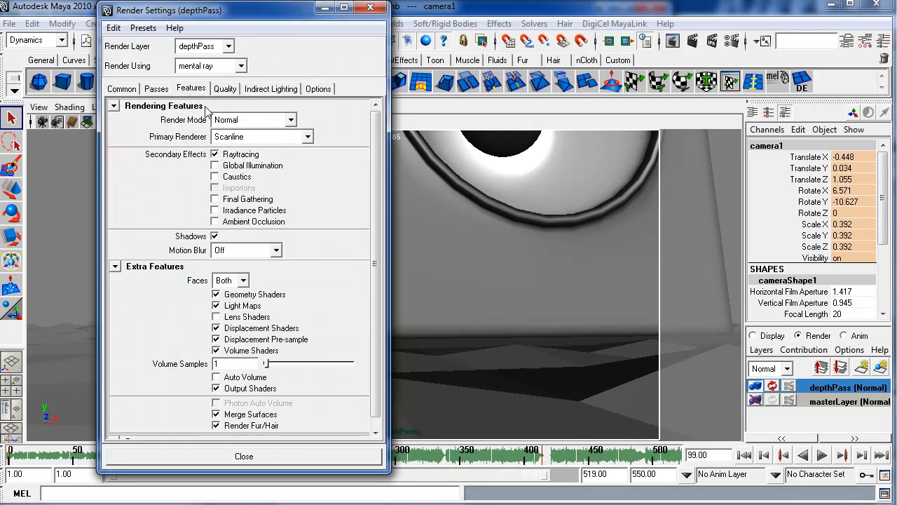
{"action": "scroll", "coordinate": [378, 194], "scroll_direction": "down", "scroll_amount": 1}
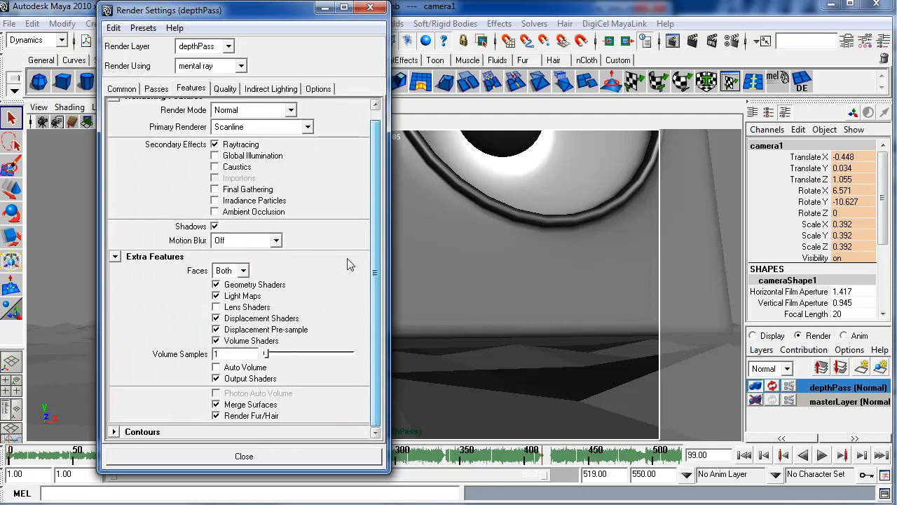
{"action": "left_click", "coordinate": [115, 432]}
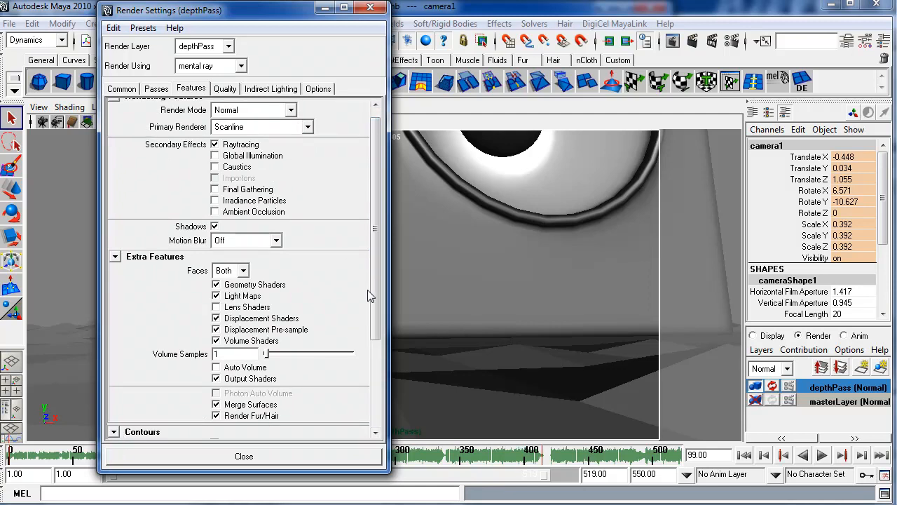
{"action": "left_click_drag", "start_coordinate": [374, 294], "coordinate": [355, 220]}
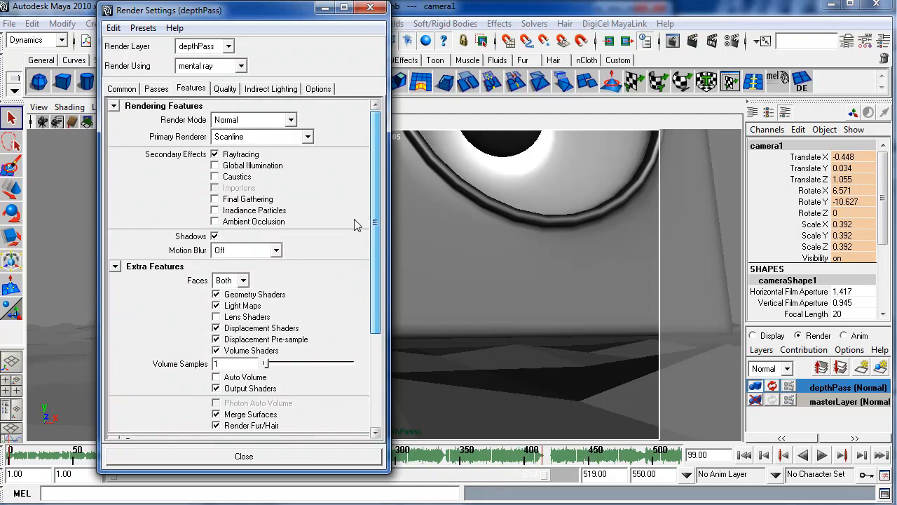
{"action": "left_click", "coordinate": [123, 89]}
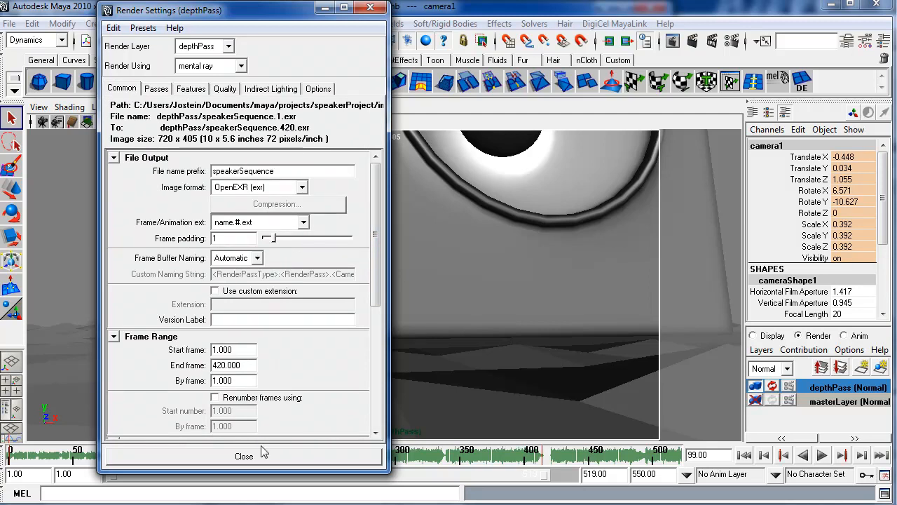
{"action": "left_click", "coordinate": [288, 91]}
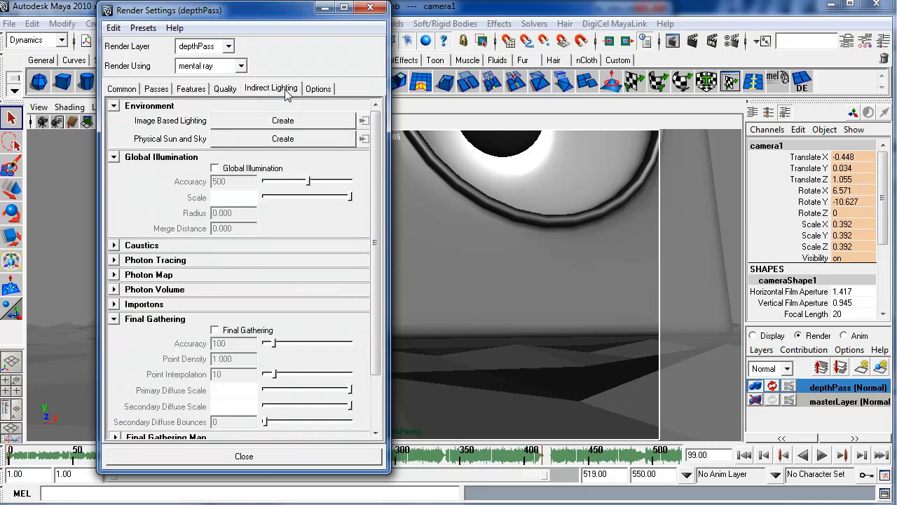
{"action": "left_click", "coordinate": [124, 89]}
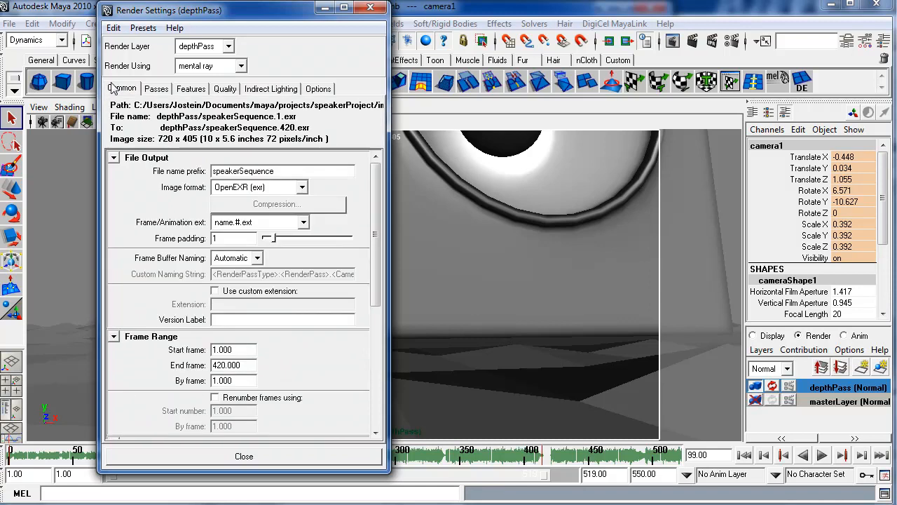
{"action": "left_click", "coordinate": [243, 456]}
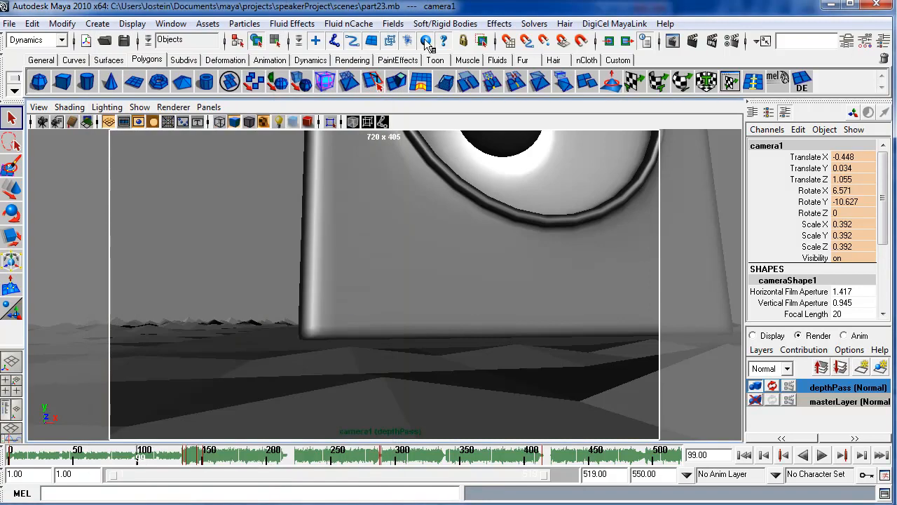
Step: Switch to the Rendering command set and start a Batch Render of the speaker sequence
{"action": "left_click", "coordinate": [60, 40]}
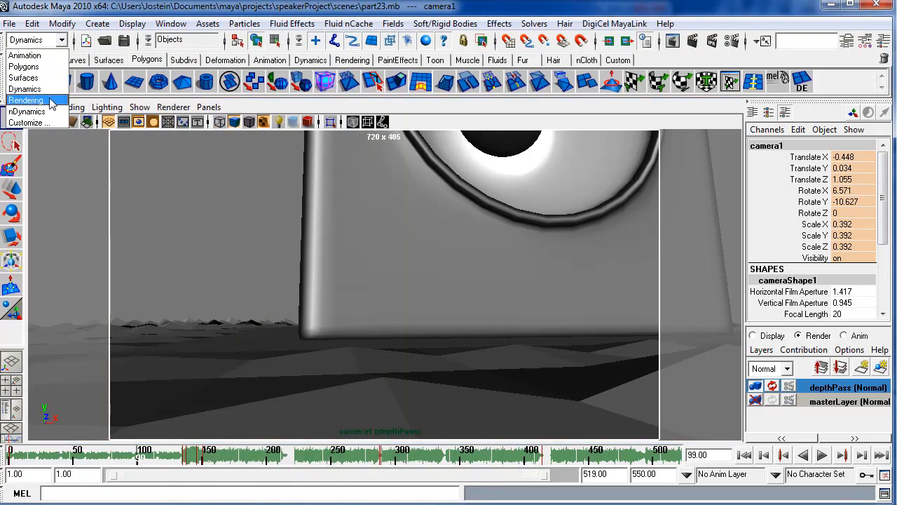
{"action": "left_click", "coordinate": [31, 102]}
{"action": "left_click", "coordinate": [361, 23]}
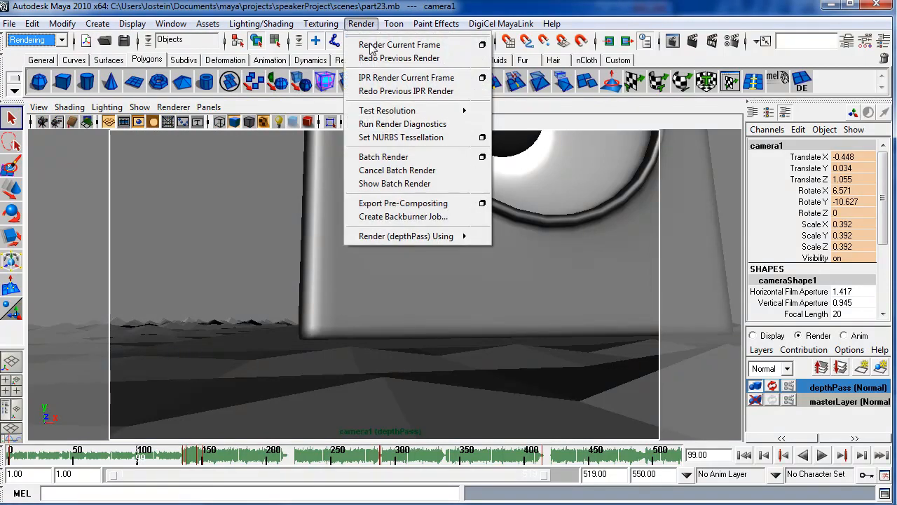
{"action": "left_click", "coordinate": [397, 161]}
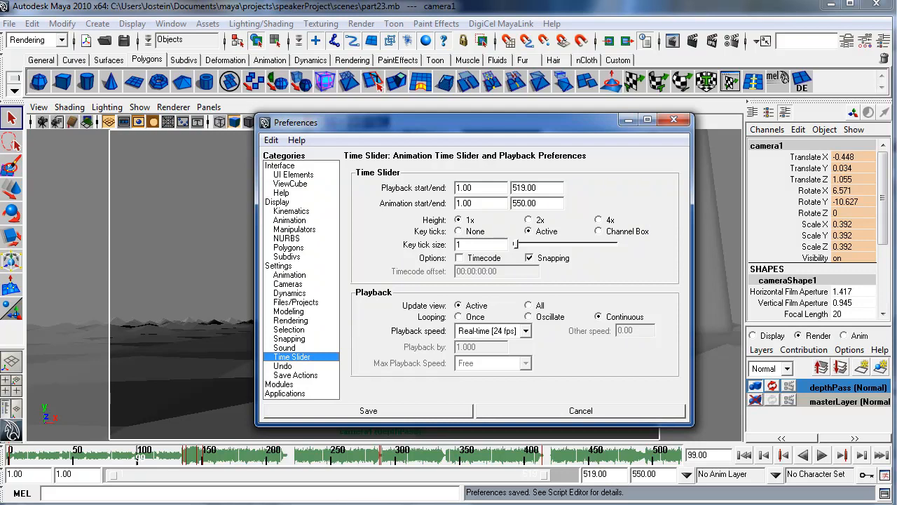
Step: Open the Time Slider preferences to check the playback range and playback speed
{"action": "left_click", "coordinate": [627, 120]}
{"action": "left_click", "coordinate": [885, 475]}
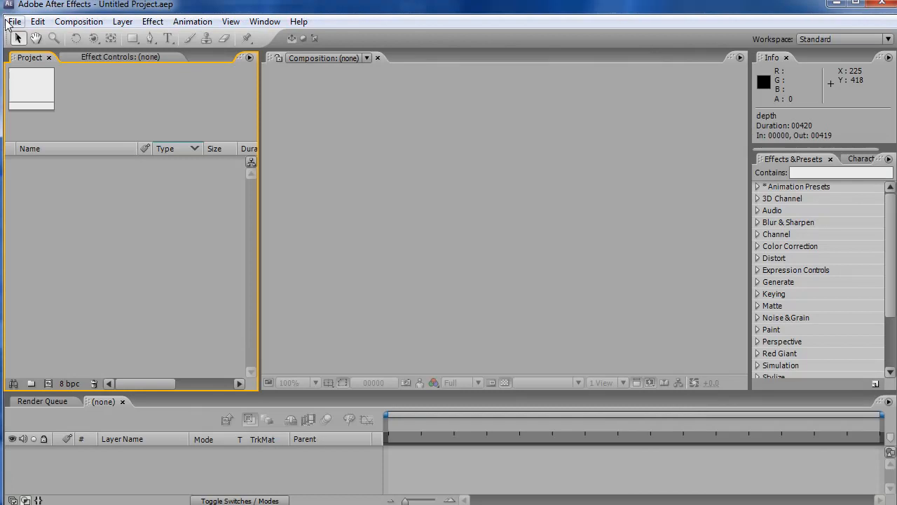
Step: Import the speakerSequence OpenEXR files from the project's images/depthPass folder as an image sequence
{"action": "left_click", "coordinate": [15, 21]}
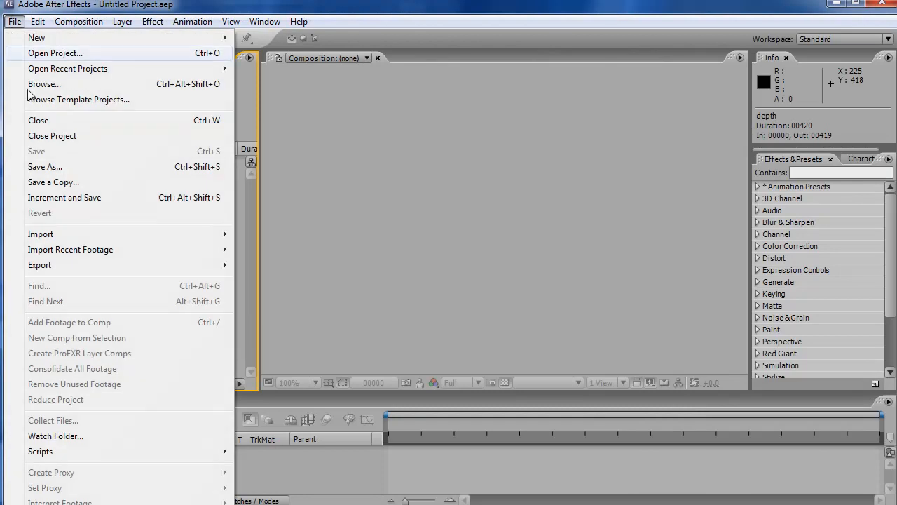
{"action": "mouse_move", "coordinate": [152, 234]}
{"action": "left_click", "coordinate": [350, 234]}
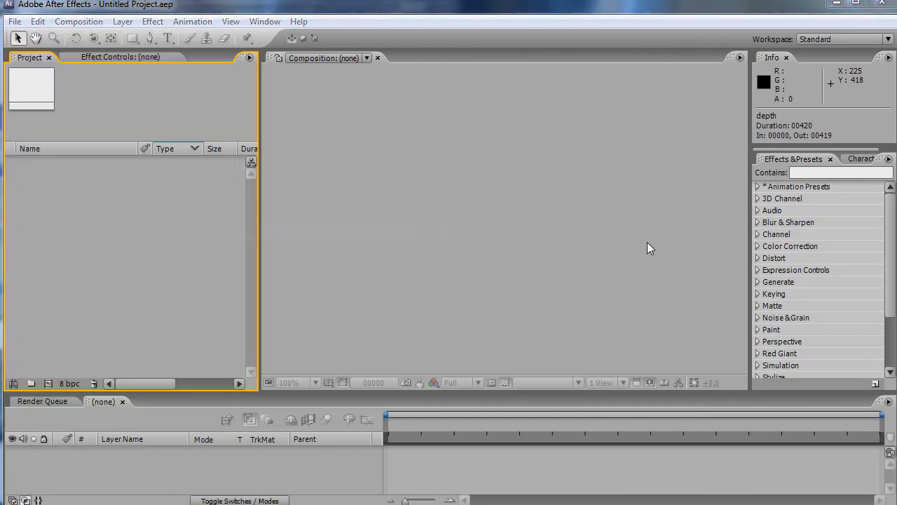
{"action": "left_click", "coordinate": [294, 64]}
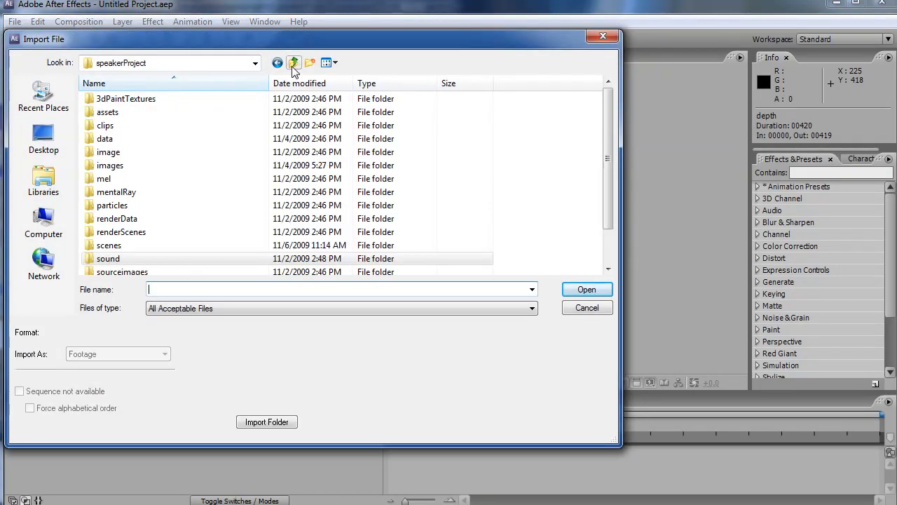
{"action": "double_click", "coordinate": [119, 166]}
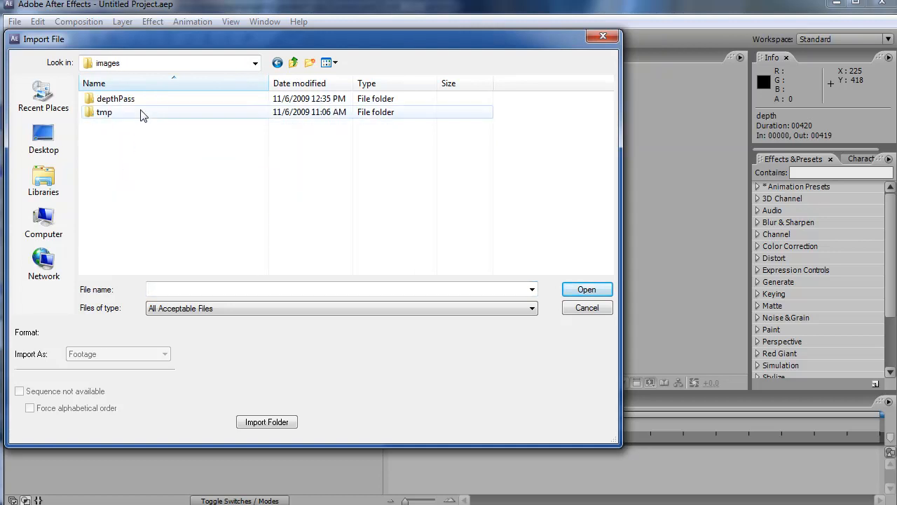
{"action": "double_click", "coordinate": [133, 99]}
{"action": "left_click", "coordinate": [140, 112]}
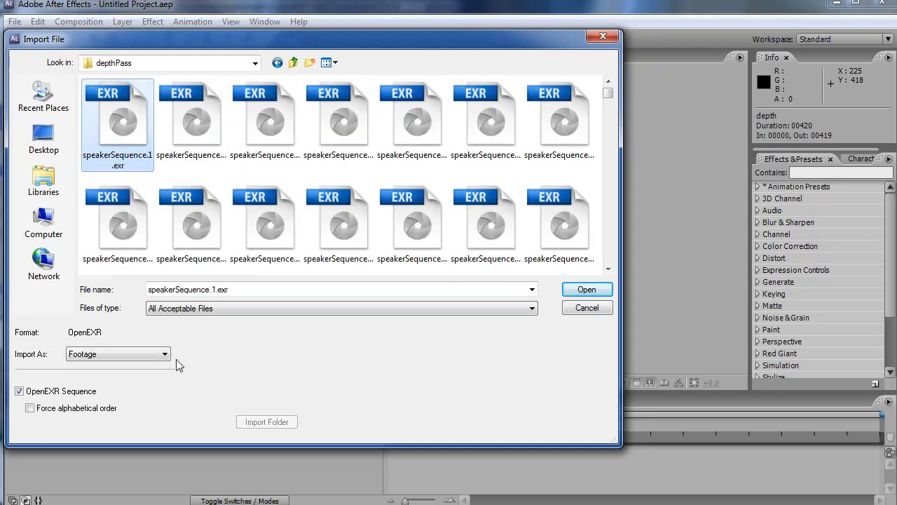
{"action": "left_click", "coordinate": [600, 294]}
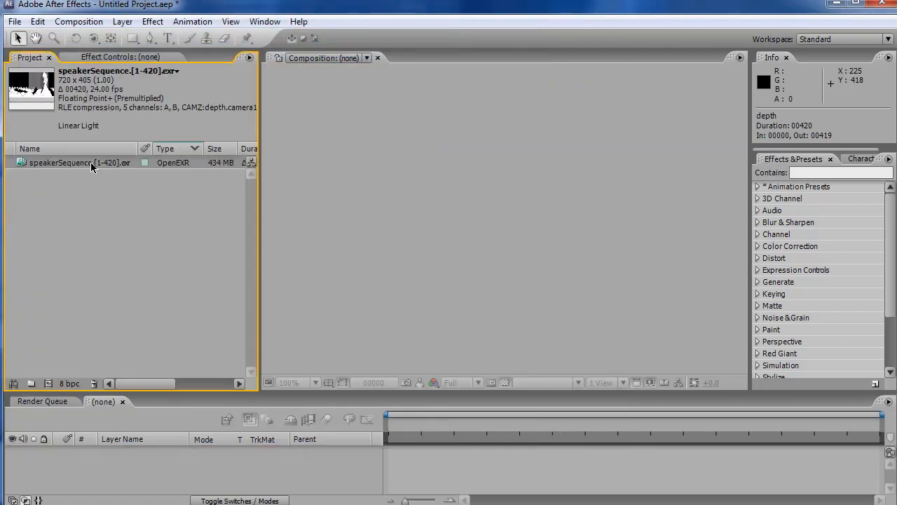
Step: Interpret the imported speakerSequence footage with an assumed frame rate of 24 frames per second
{"action": "right_click", "coordinate": [61, 161]}
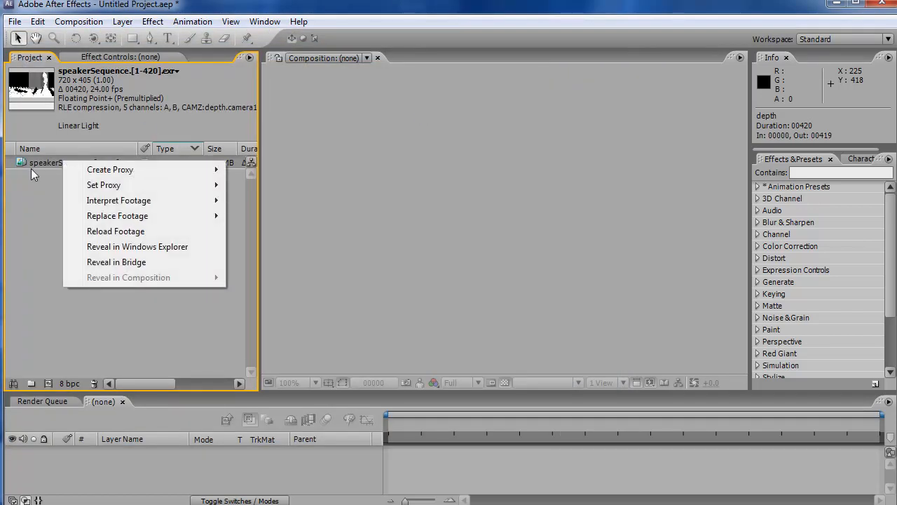
{"action": "mouse_move", "coordinate": [159, 199]}
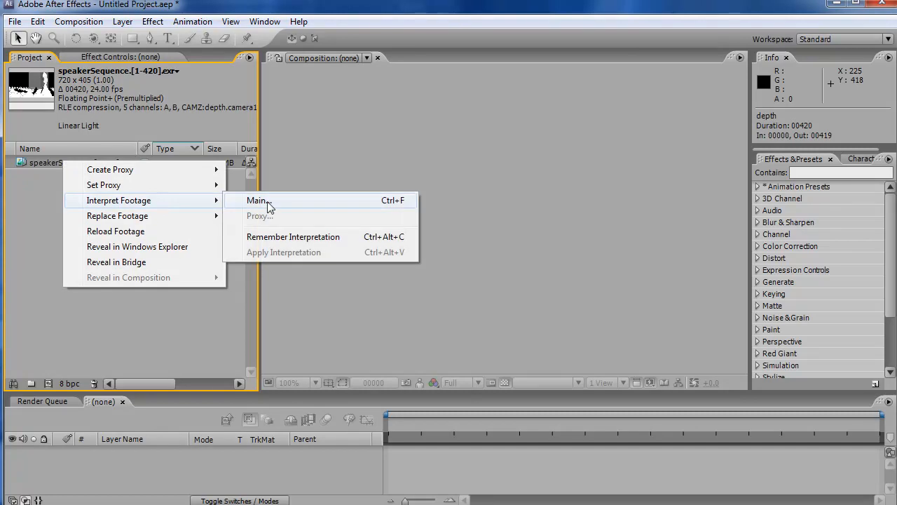
{"action": "left_click", "coordinate": [278, 200]}
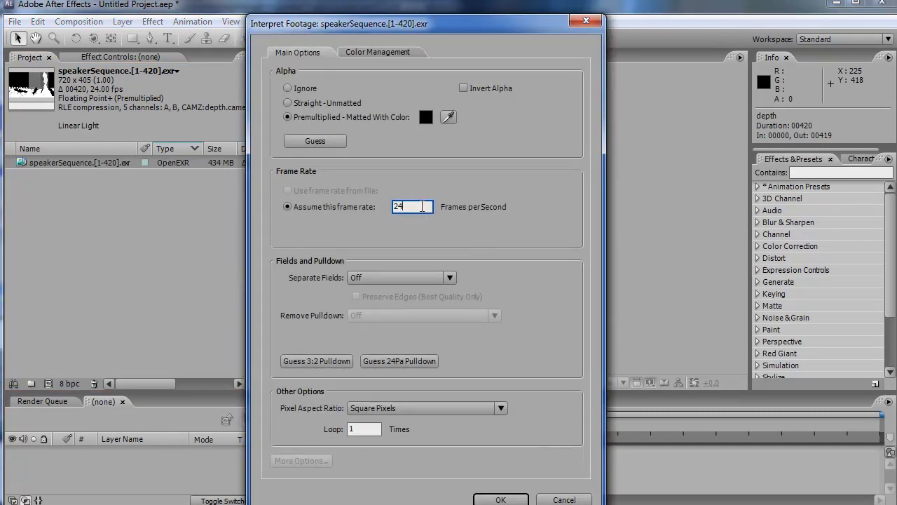
{"action": "left_click_drag", "start_coordinate": [411, 208], "coordinate": [366, 212]}
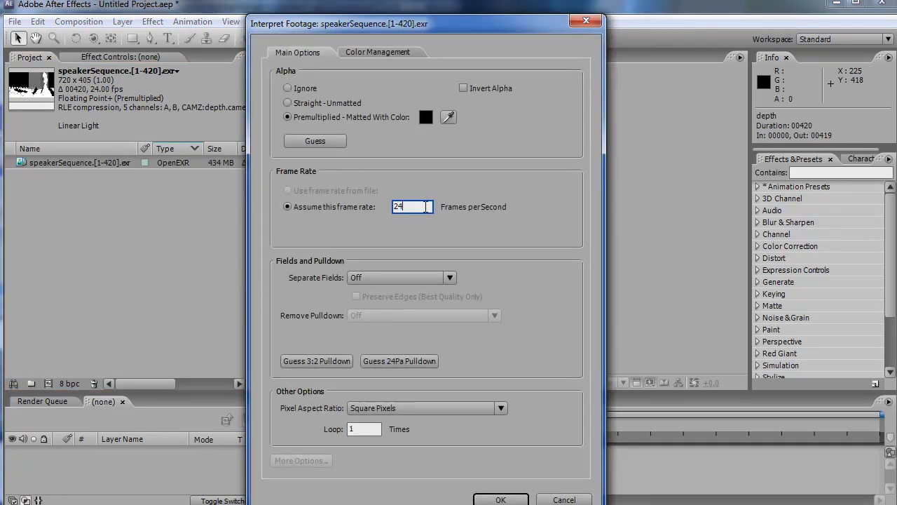
{"action": "left_click", "coordinate": [418, 206]}
{"action": "key", "text": "Return"}
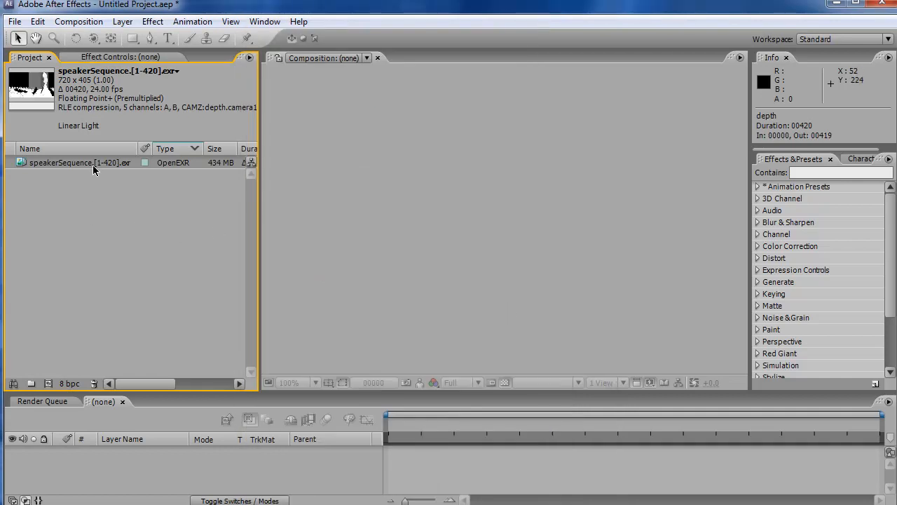
Step: Create a composition from the speakerSequence footage and move the current time to frame 88
{"action": "left_click", "coordinate": [115, 246]}
{"action": "left_click_drag", "start_coordinate": [48, 405], "coordinate": [47, 384]}
{"action": "left_click_drag", "start_coordinate": [391, 433], "coordinate": [492, 438]}
Step: Import the audio file 06 Phantom Pt. II.wav from the project's sound folder
{"action": "left_click", "coordinate": [15, 22]}
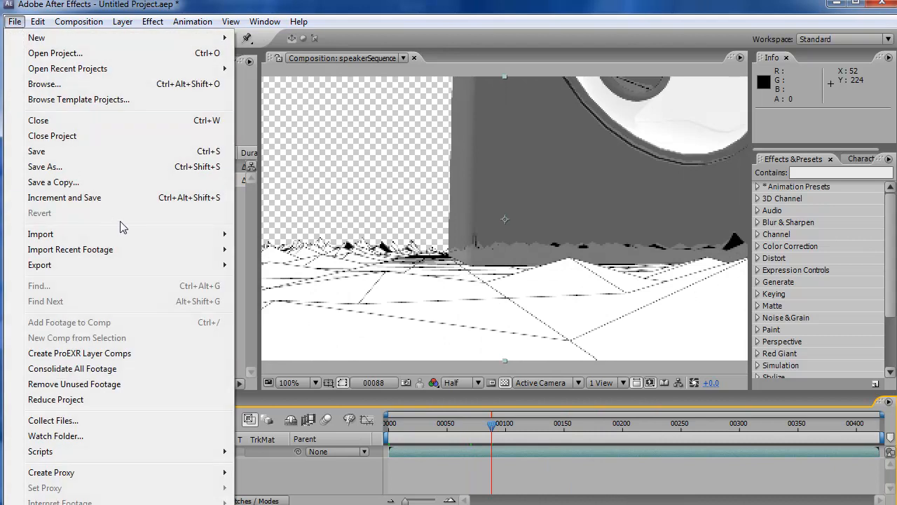
{"action": "mouse_move", "coordinate": [124, 235]}
{"action": "left_click", "coordinate": [291, 237]}
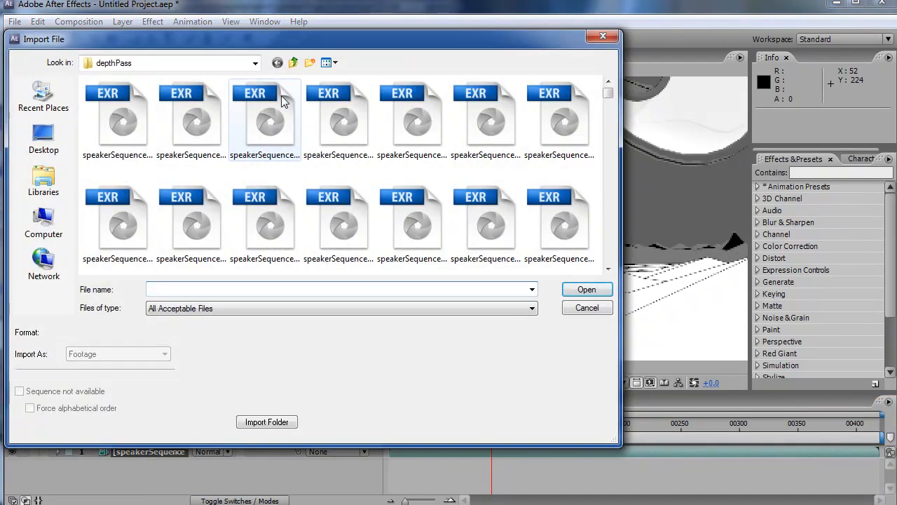
{"action": "left_click", "coordinate": [293, 63]}
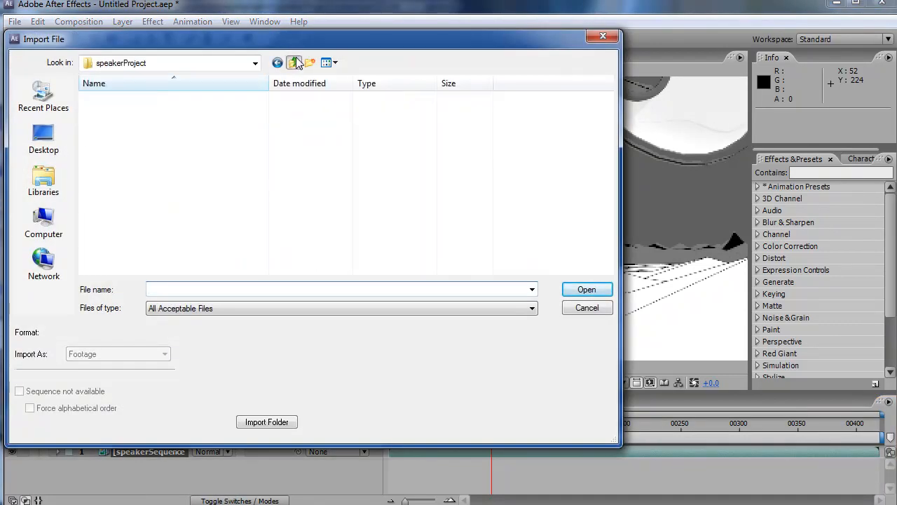
{"action": "left_click", "coordinate": [293, 62]}
{"action": "double_click", "coordinate": [154, 259]}
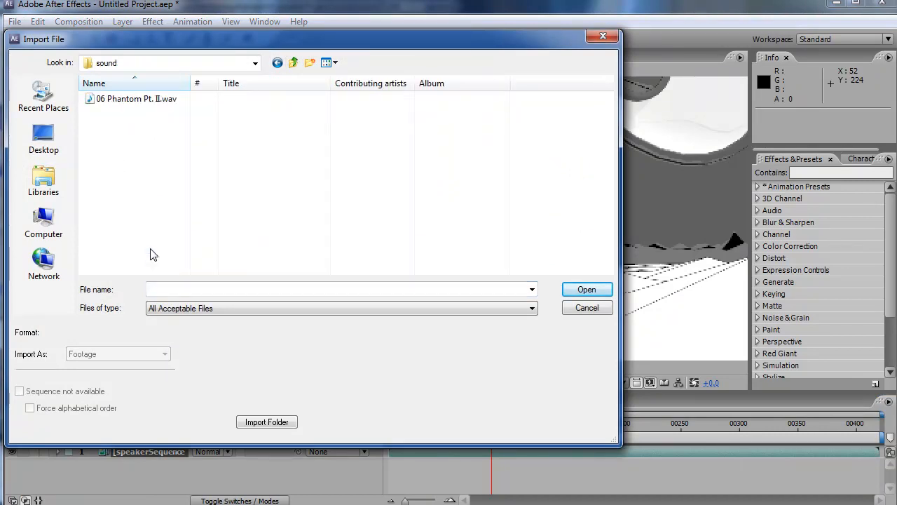
{"action": "double_click", "coordinate": [153, 102]}
Step: Add the audio file beneath the speakerSequence layer and preview the composition with sound from frame 174
{"action": "left_click_drag", "start_coordinate": [74, 168], "coordinate": [431, 464]}
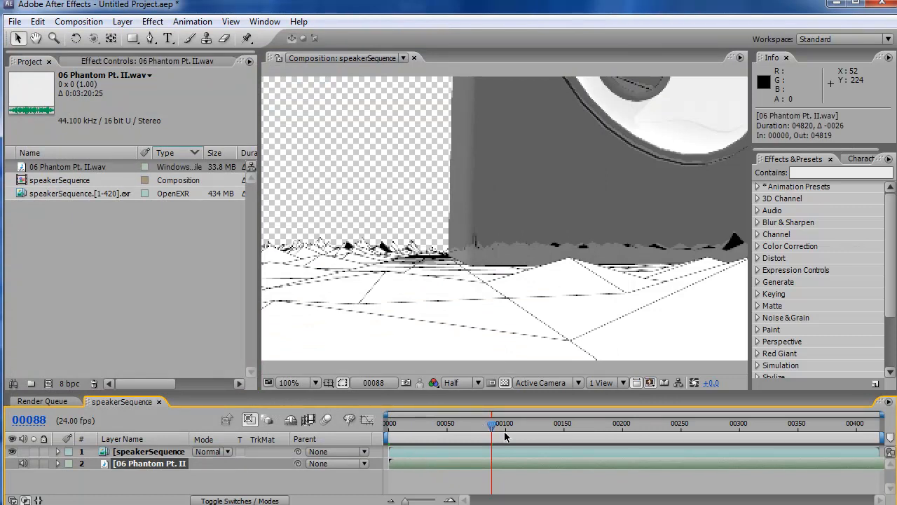
{"action": "left_click_drag", "start_coordinate": [508, 435], "coordinate": [592, 431]}
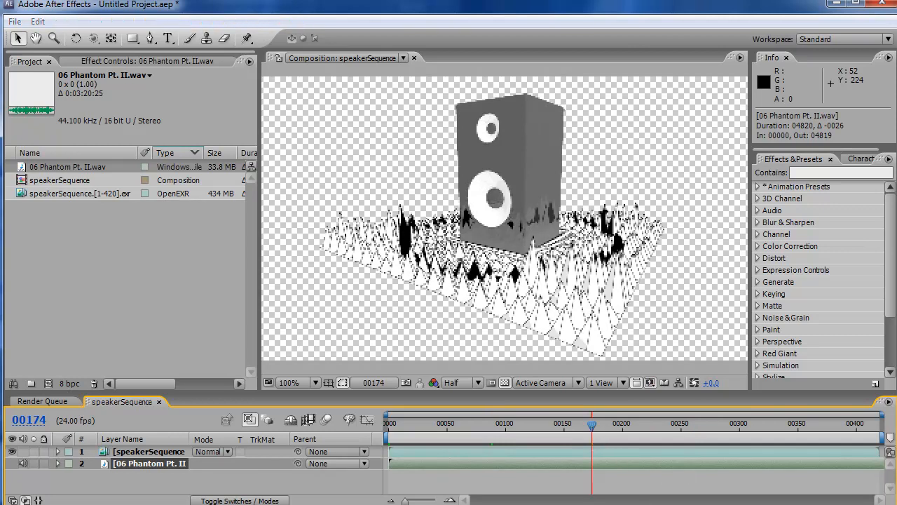
{"action": "key", "text": "KP_0"}
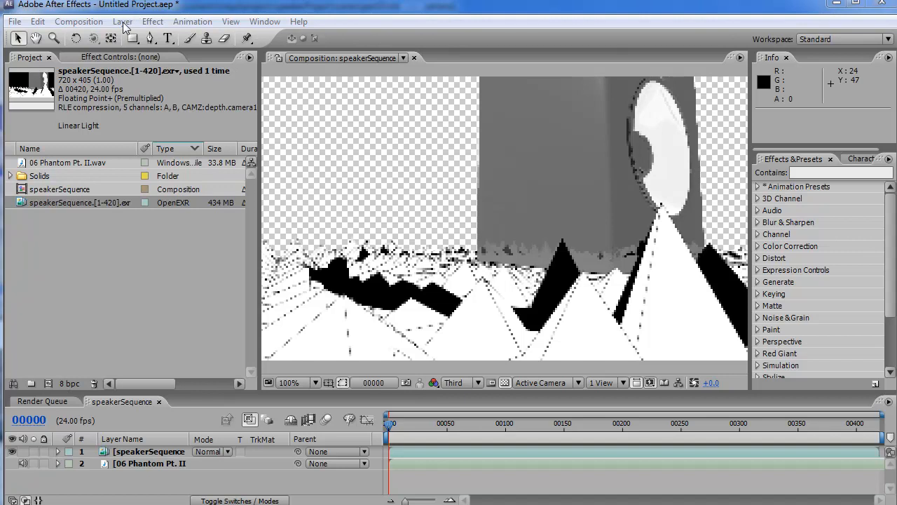
Step: Create a white 720 x 405 px solid and place it beneath all other layers as the background
{"action": "left_click", "coordinate": [123, 21]}
{"action": "mouse_move", "coordinate": [133, 33]}
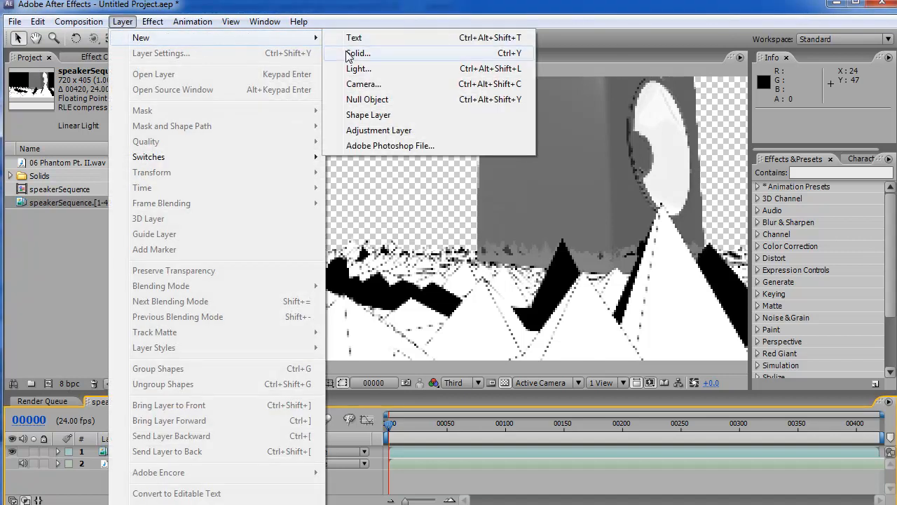
{"action": "left_click", "coordinate": [350, 53]}
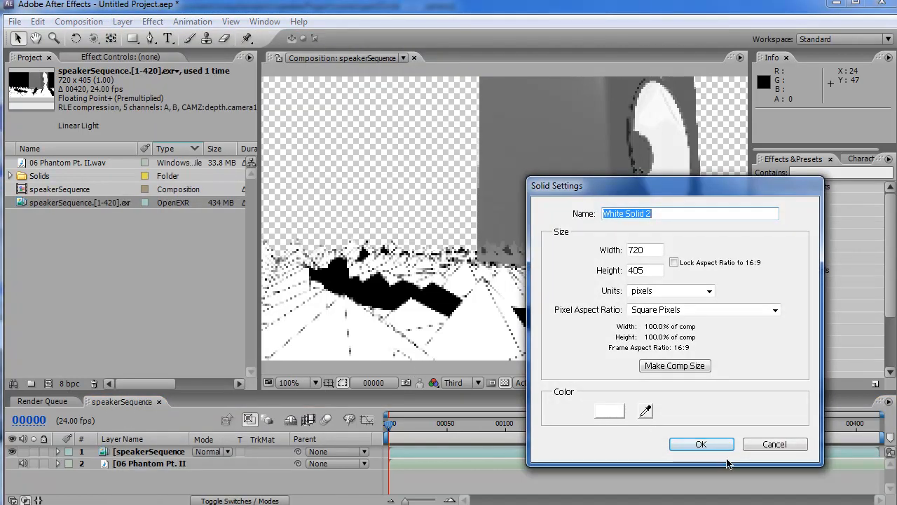
{"action": "left_click", "coordinate": [684, 448]}
{"action": "left_click_drag", "start_coordinate": [107, 454], "coordinate": [138, 484]}
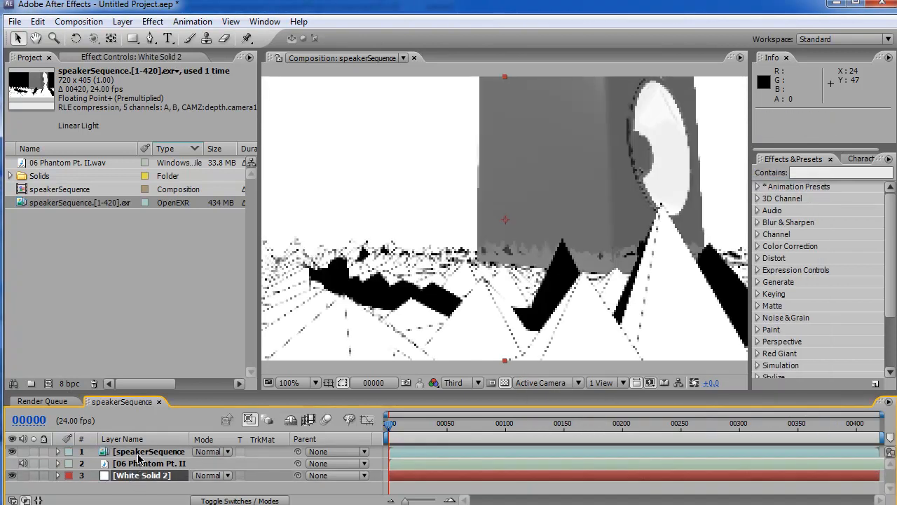
Step: Apply the EXtractoR effect to the speakerSequence layer and set its Black Point to 0.10
{"action": "left_click", "coordinate": [138, 455]}
{"action": "left_click", "coordinate": [153, 23]}
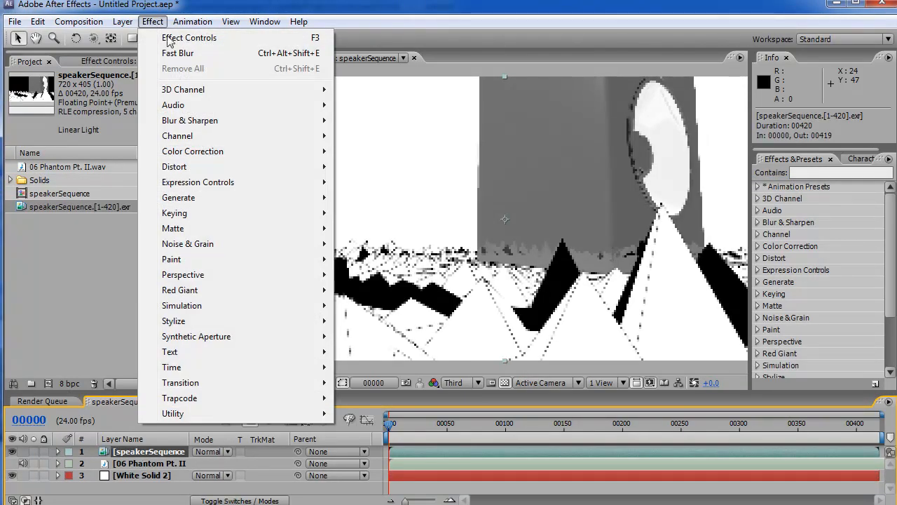
{"action": "mouse_move", "coordinate": [244, 92]}
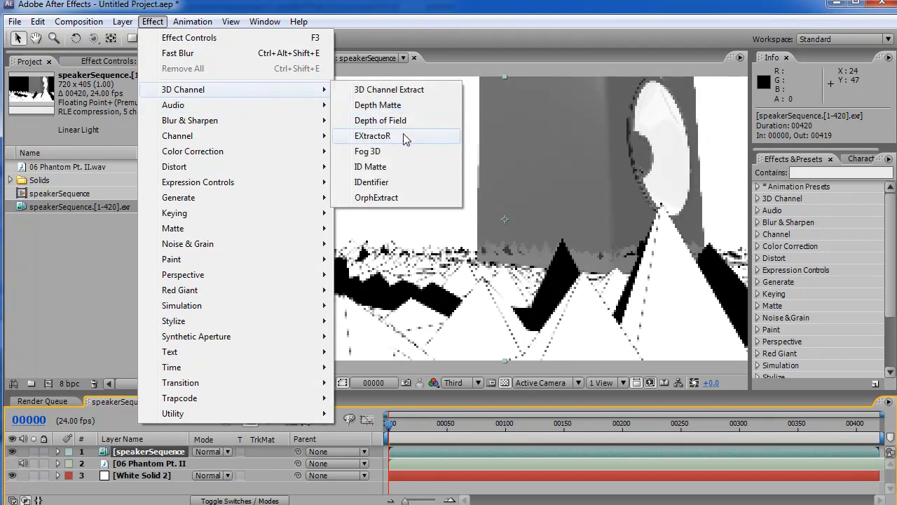
{"action": "left_click", "coordinate": [372, 136]}
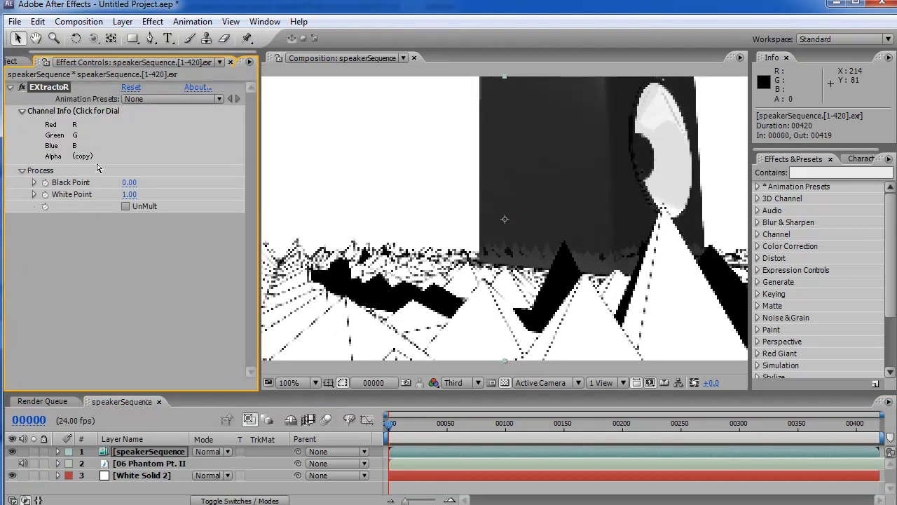
{"action": "left_click", "coordinate": [128, 183]}
{"action": "key", "text": "Return"}
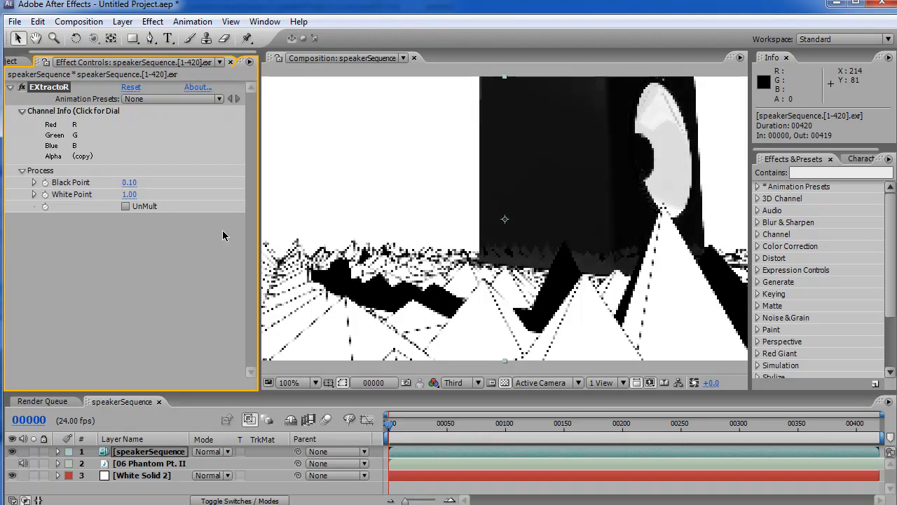
Step: Check the extracted speakerSequence image at several points along the timeline, ending at frame 20
{"action": "left_click_drag", "start_coordinate": [447, 426], "coordinate": [622, 426]}
{"action": "left_click_drag", "start_coordinate": [655, 457], "coordinate": [631, 456]}
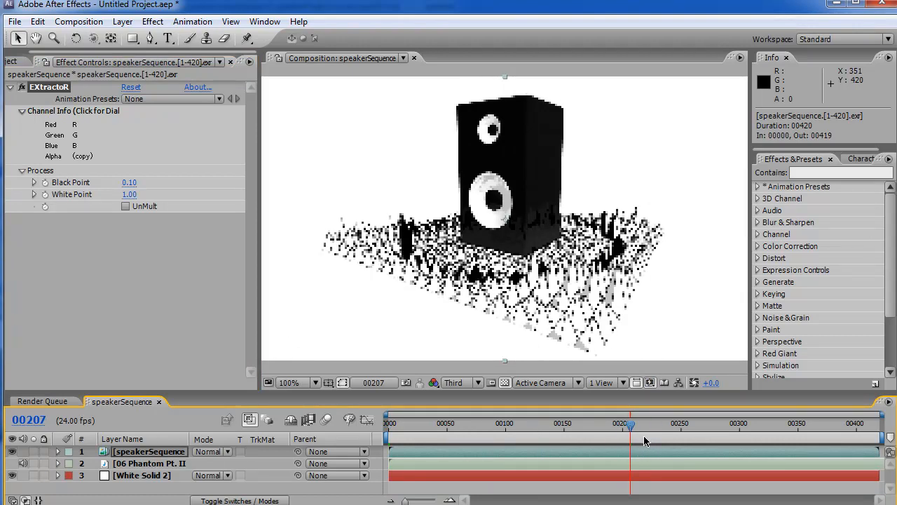
{"action": "left_click", "coordinate": [603, 426]}
{"action": "left_click", "coordinate": [143, 461]}
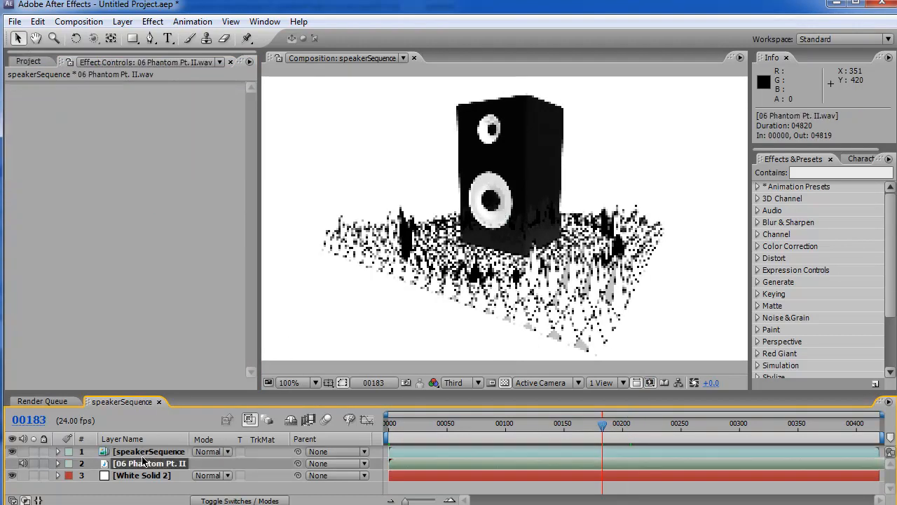
{"action": "left_click", "coordinate": [142, 454]}
{"action": "left_click", "coordinate": [451, 426]}
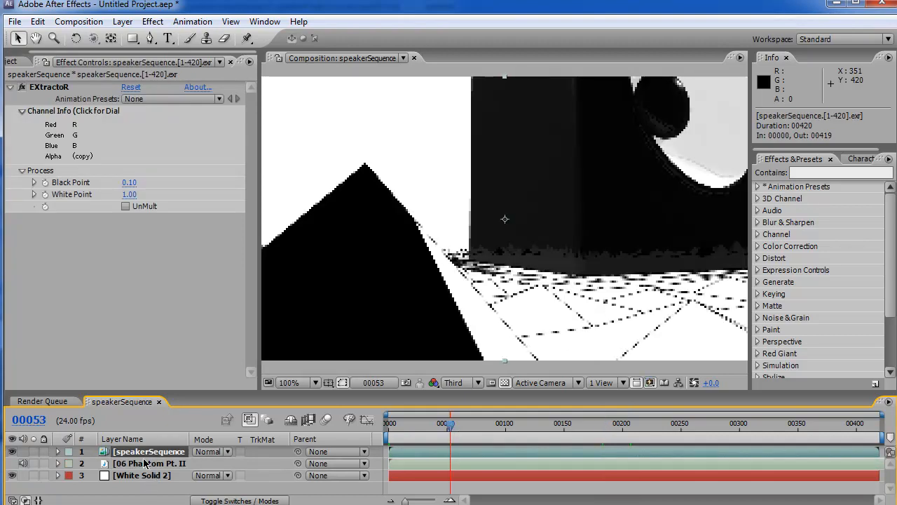
{"action": "left_click_drag", "start_coordinate": [463, 426], "coordinate": [412, 428]}
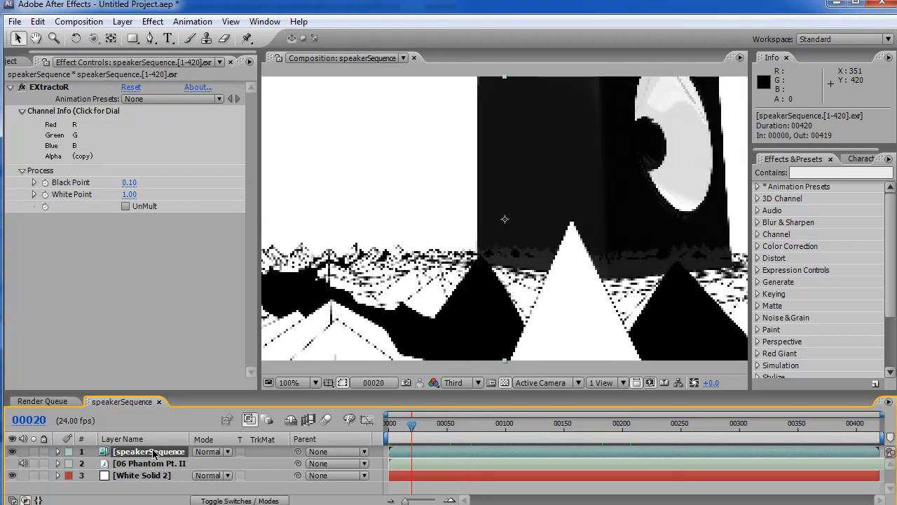
Step: Duplicate the speakerSequence layer and set the copy's EXtractoR red, green and blue channels to CAMZ:depth.camera1.Z
{"action": "key", "text": "ctrl+d"}
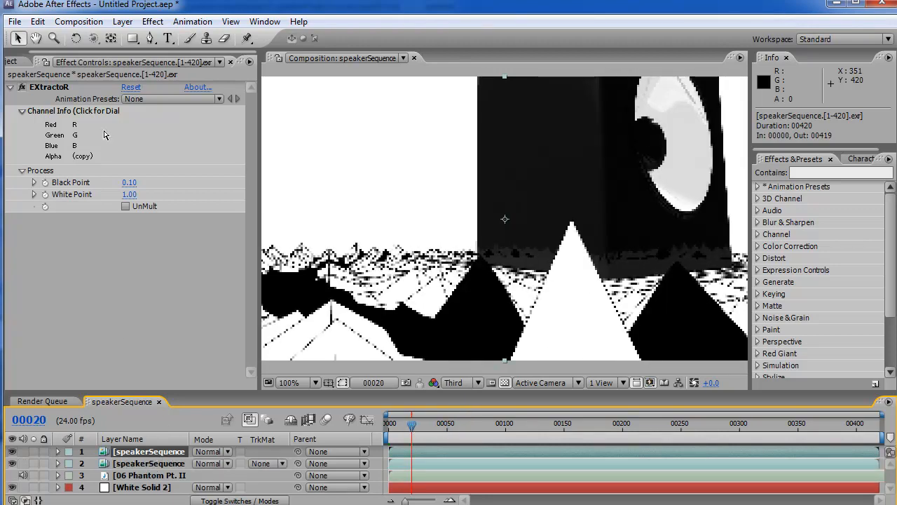
{"action": "left_click", "coordinate": [104, 135]}
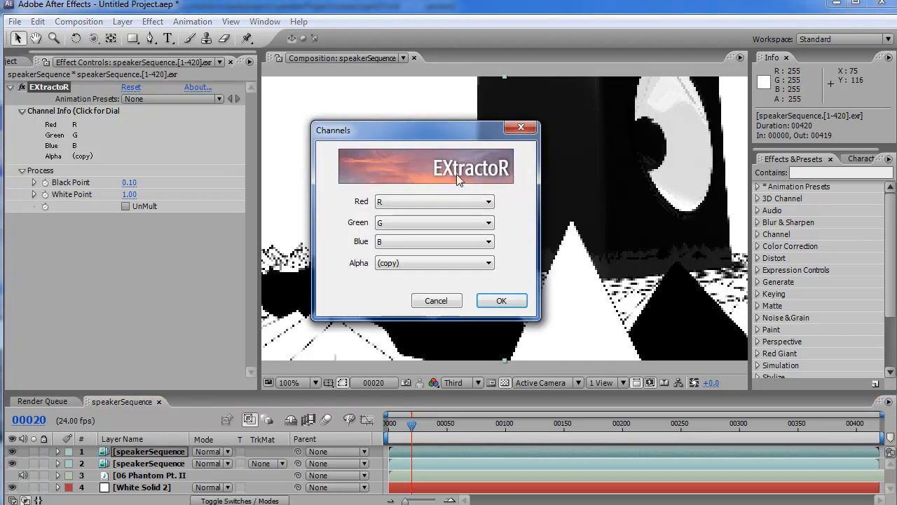
{"action": "left_click", "coordinate": [461, 203]}
{"action": "left_click", "coordinate": [449, 242]}
{"action": "left_click", "coordinate": [466, 222]}
{"action": "left_click", "coordinate": [465, 263]}
{"action": "left_click", "coordinate": [474, 242]}
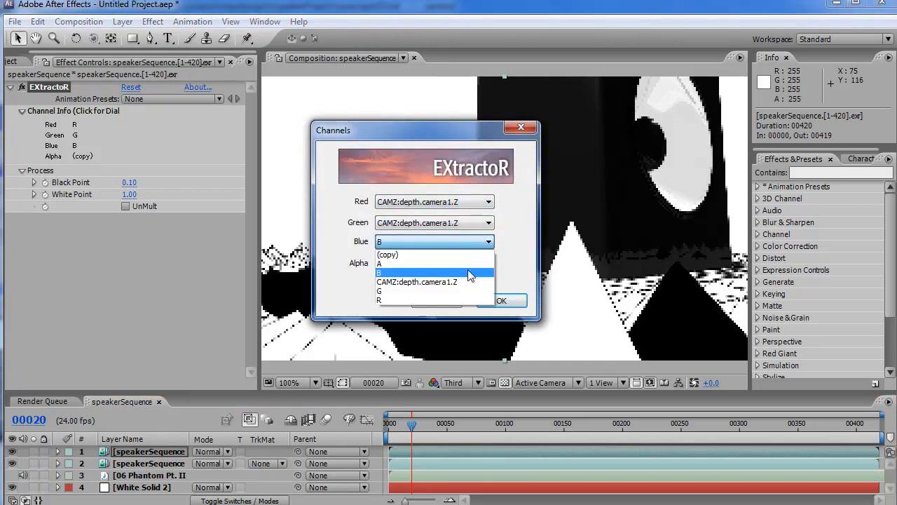
{"action": "left_click", "coordinate": [457, 283]}
{"action": "left_click", "coordinate": [506, 301]}
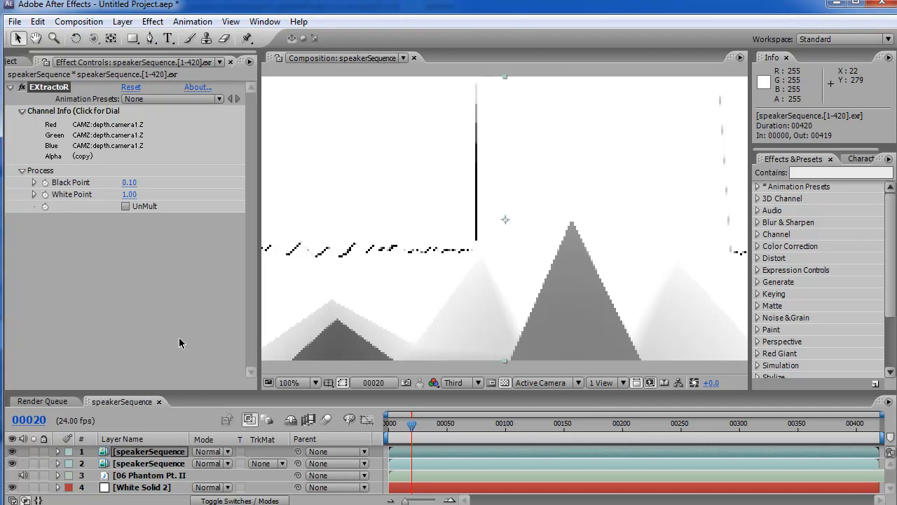
Step: Pre-compose the depth-channel copy as "depth", moving all attributes into the new composition
{"action": "key", "text": "ctrl+shift+c"}
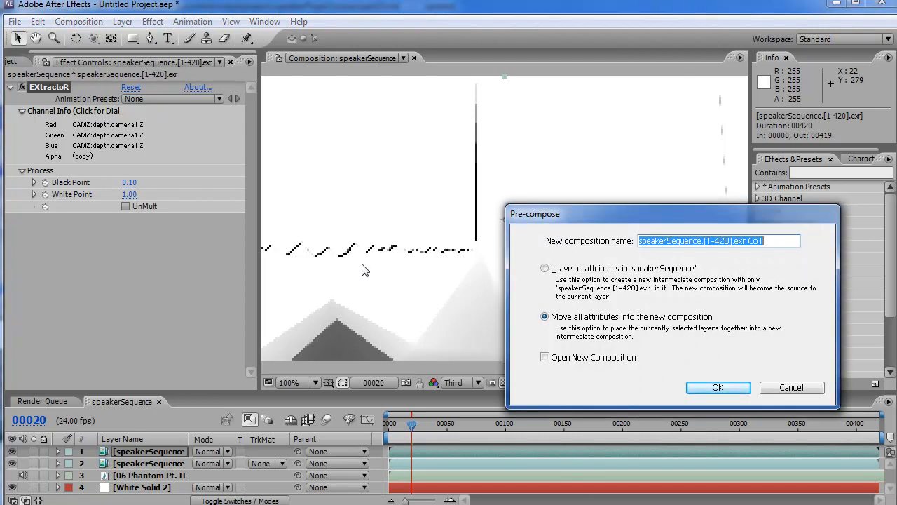
{"action": "type", "text": "depth"}
{"action": "key", "text": "Return"}
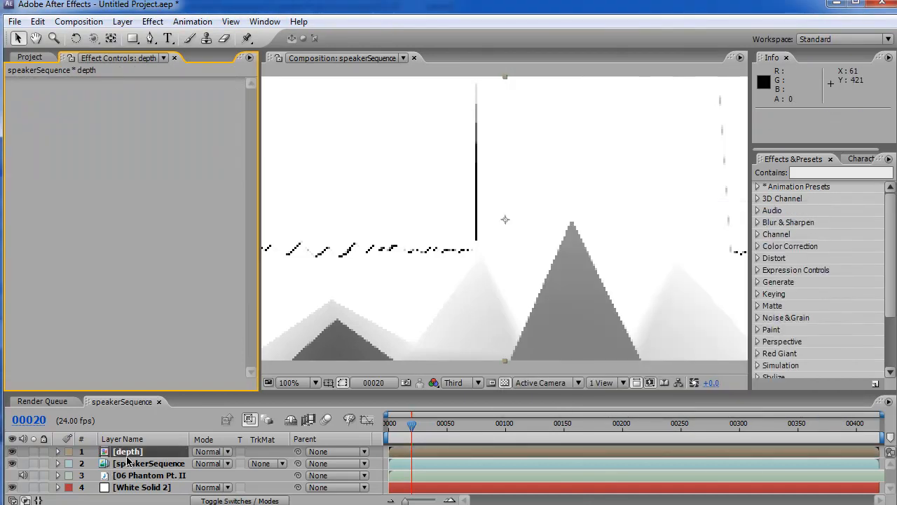
Step: Toggle the speakerSequence and depth layers off and on to compare them, and check the picture around frame 15
{"action": "left_click", "coordinate": [13, 464]}
{"action": "left_click", "coordinate": [13, 464]}
{"action": "left_click", "coordinate": [14, 452]}
{"action": "left_click", "coordinate": [14, 452]}
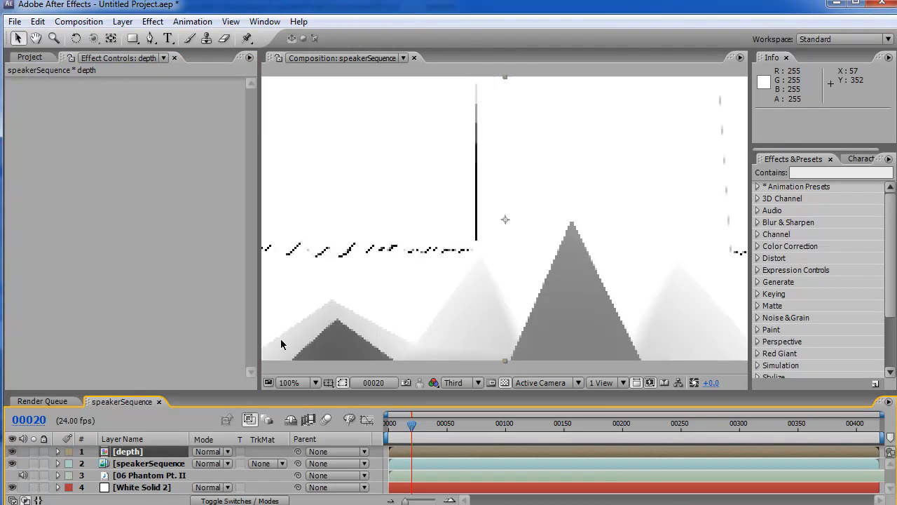
{"action": "left_click_drag", "start_coordinate": [418, 429], "coordinate": [401, 430]}
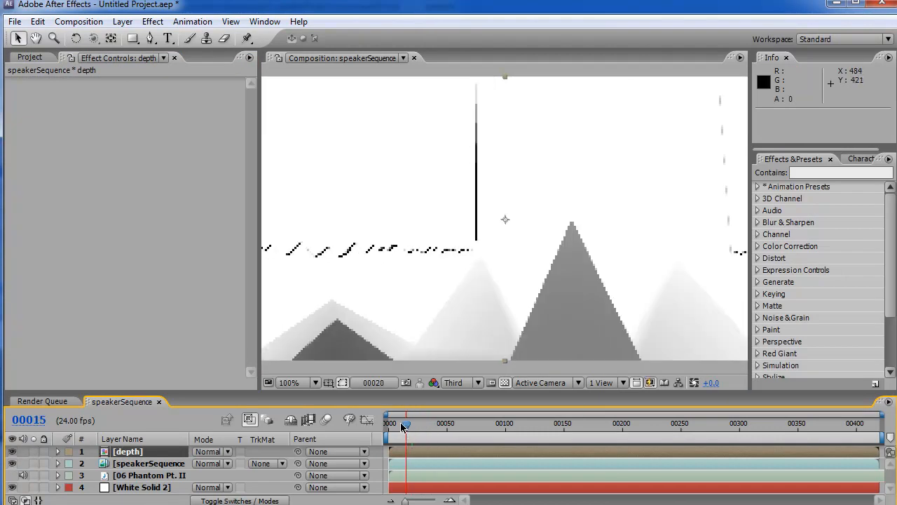
Step: Open the depth composition at frame 11 and adjust its layer's EXtractoR Black Point to 4.00
{"action": "double_click", "coordinate": [131, 453]}
{"action": "left_click_drag", "start_coordinate": [411, 430], "coordinate": [401, 429]}
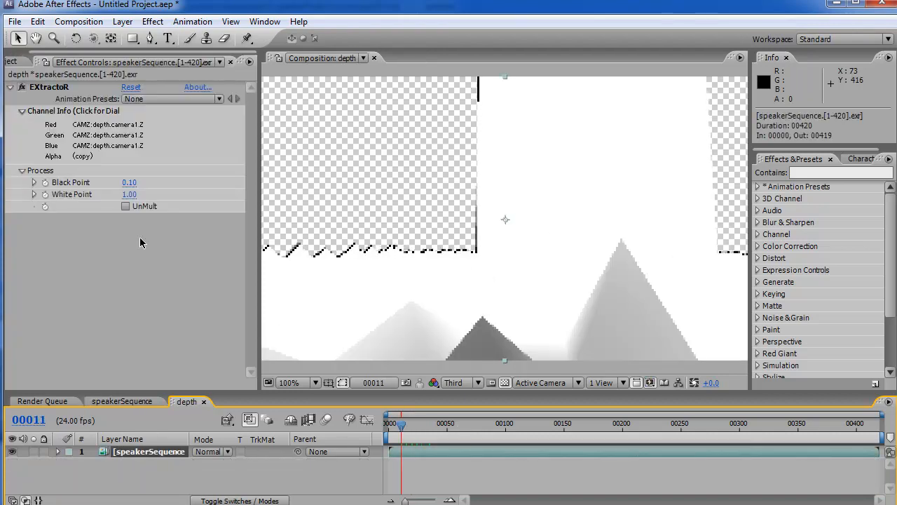
{"action": "left_click", "coordinate": [129, 182]}
{"action": "type", "text": "0"}
{"action": "key", "text": "Return"}
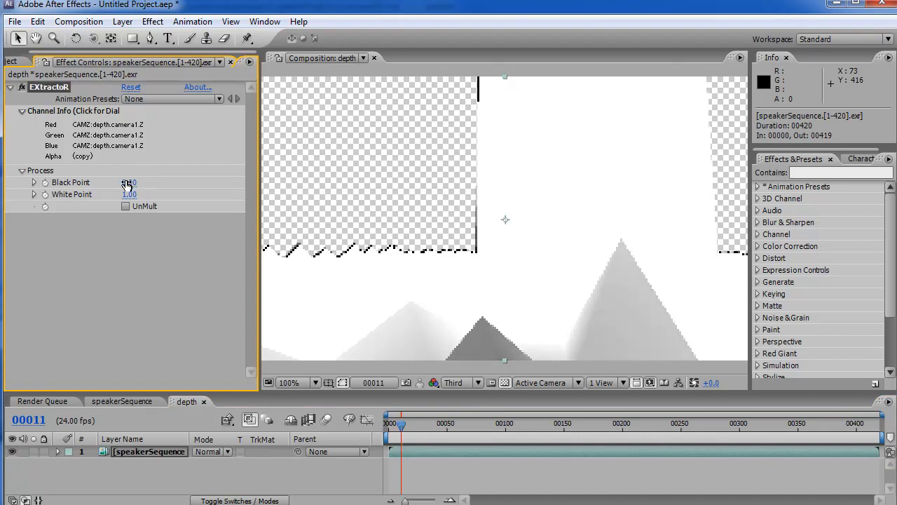
{"action": "left_click", "coordinate": [130, 183]}
{"action": "type", "text": "-130"}
{"action": "key", "text": "Return"}
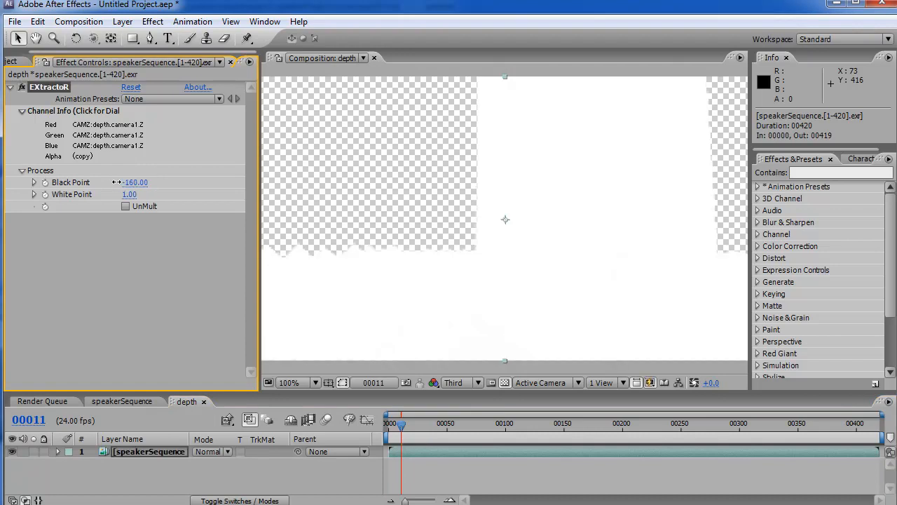
{"action": "left_click", "coordinate": [135, 182]}
{"action": "type", "text": "-1"}
{"action": "key", "text": "Return"}
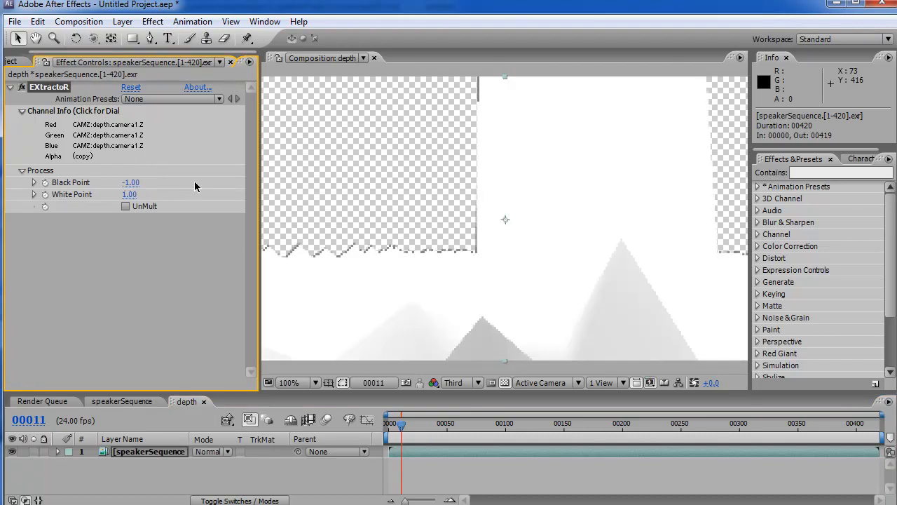
{"action": "mouse_move", "coordinate": [131, 182]}
{"action": "left_mouse_down"}
{"action": "mouse_move", "coordinate": [146, 183]}
{"action": "mouse_move", "coordinate": [109, 185]}
{"action": "mouse_move", "coordinate": [129, 188]}
{"action": "left_mouse_up"}
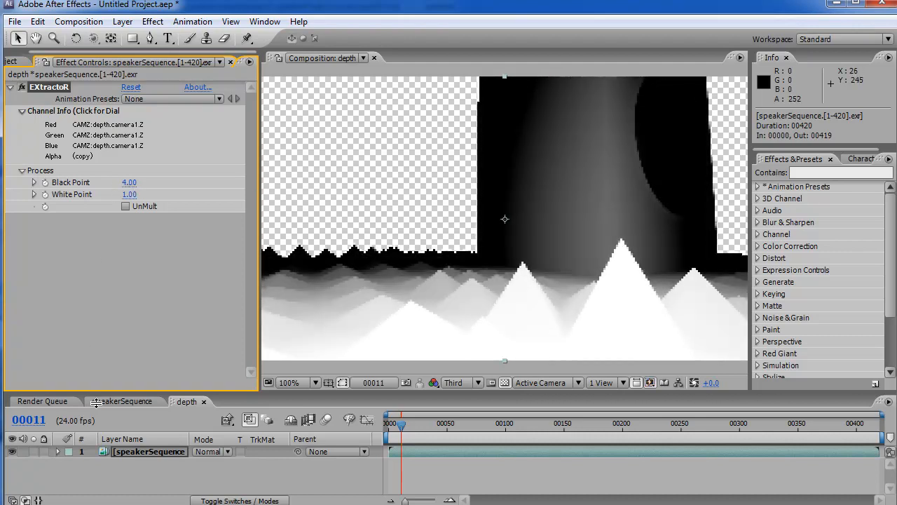
Step: Duplicate the layer in the depth composition, set the copy to Multiply and its EXtractoR Black Point to 0.00
{"action": "left_click", "coordinate": [146, 454]}
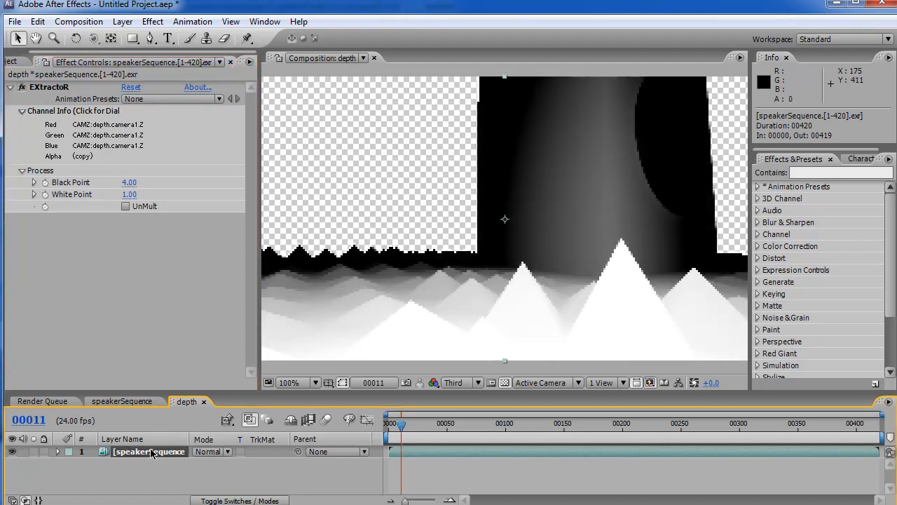
{"action": "key", "text": "ctrl+d"}
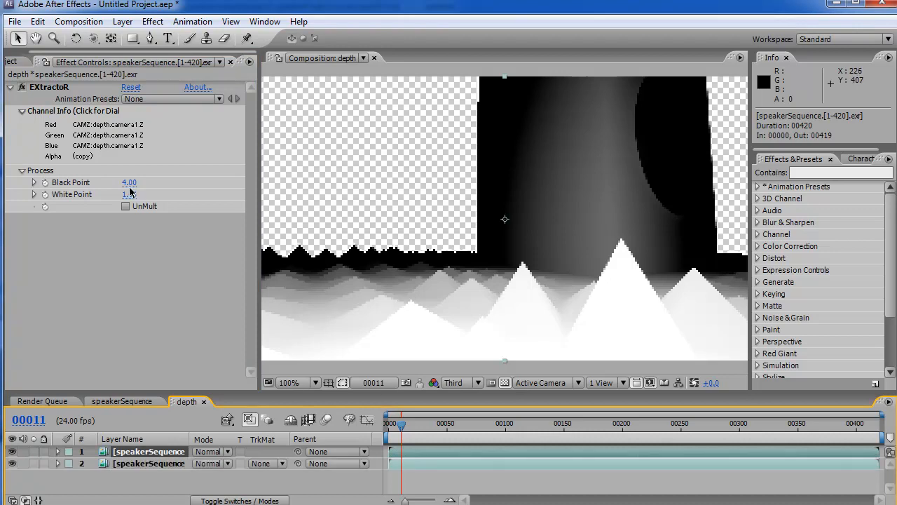
{"action": "left_click", "coordinate": [221, 454]}
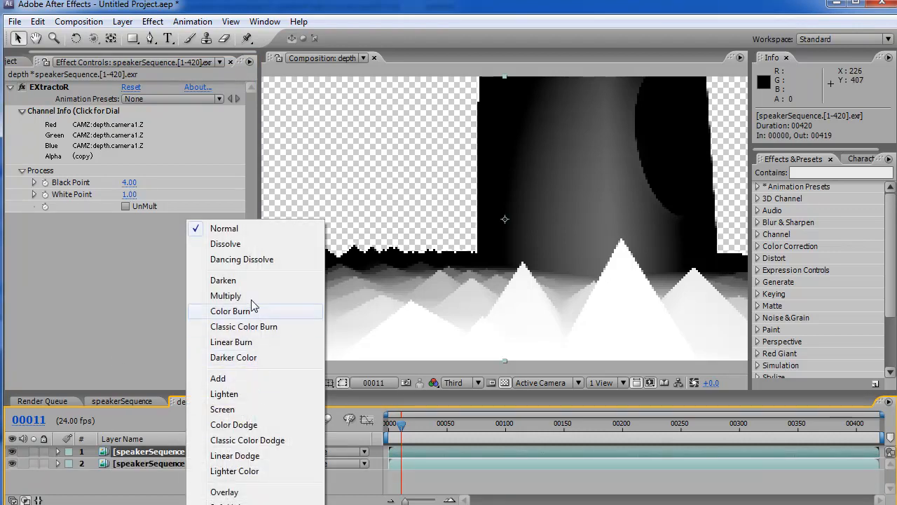
{"action": "left_click", "coordinate": [215, 286]}
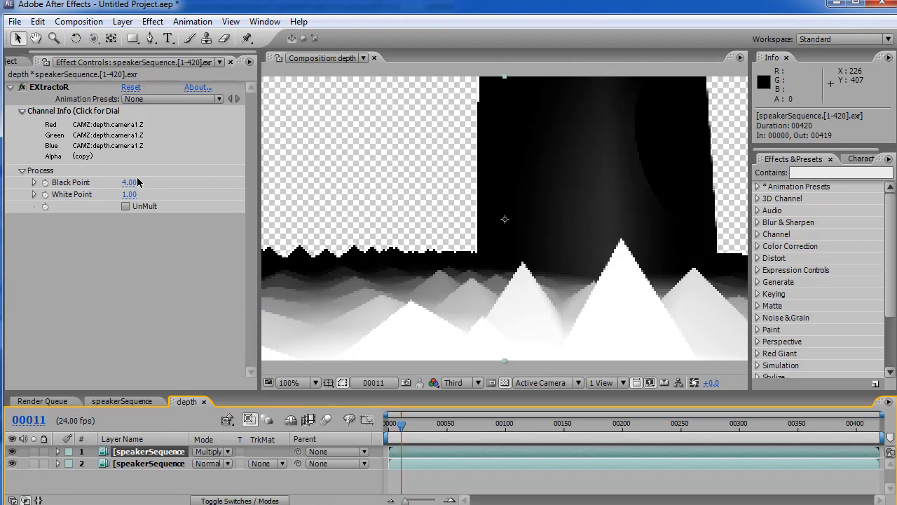
{"action": "left_click_drag", "start_coordinate": [131, 183], "coordinate": [133, 183]}
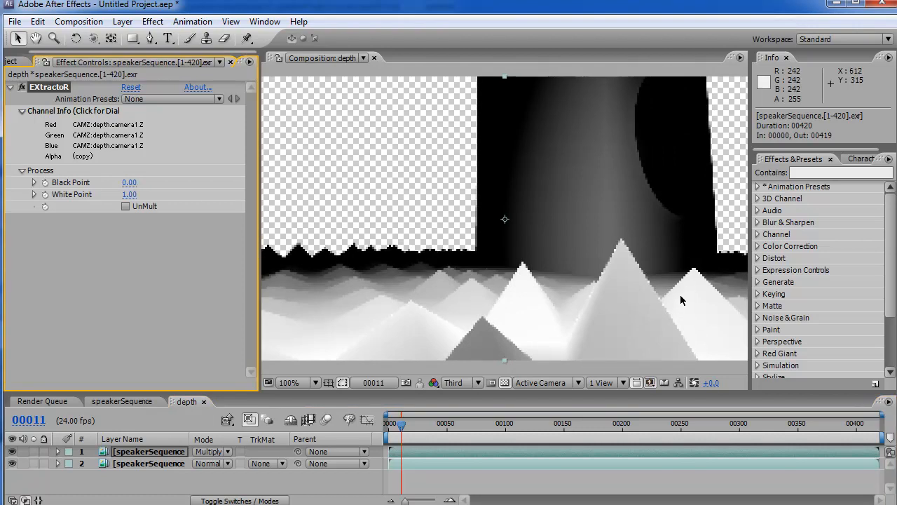
Step: Return to the speakerSequence composition, hide the depth layer and move the speakerSequence layer above it
{"action": "left_click", "coordinate": [126, 401]}
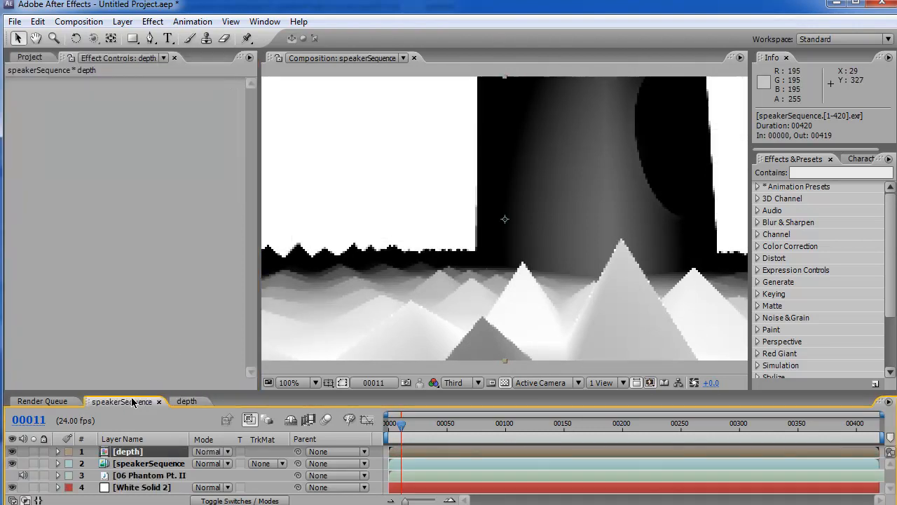
{"action": "left_click", "coordinate": [12, 452]}
{"action": "left_click", "coordinate": [156, 466]}
{"action": "left_click_drag", "start_coordinate": [156, 471], "coordinate": [157, 454]}
Step: Apply Compound Blur to the speakerSequence layer with the depth layer as its Blur Layer
{"action": "left_click", "coordinate": [157, 22]}
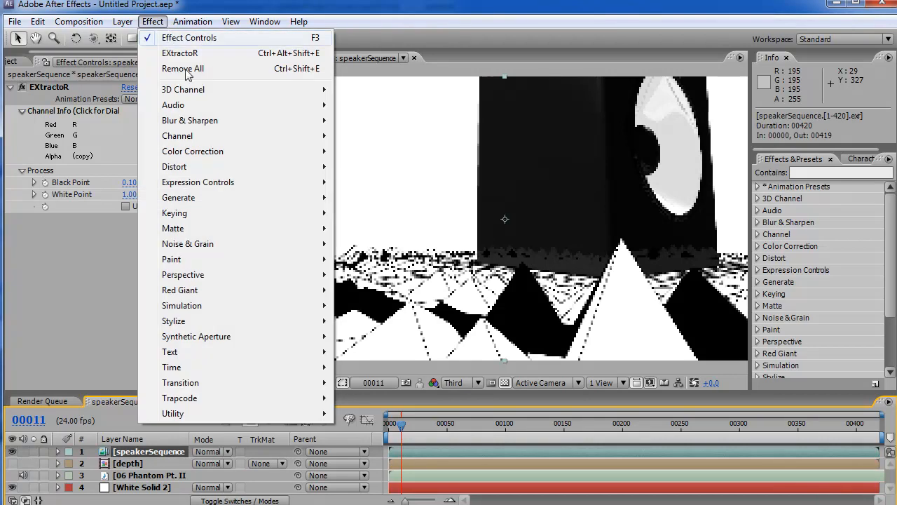
{"action": "mouse_move", "coordinate": [237, 123]}
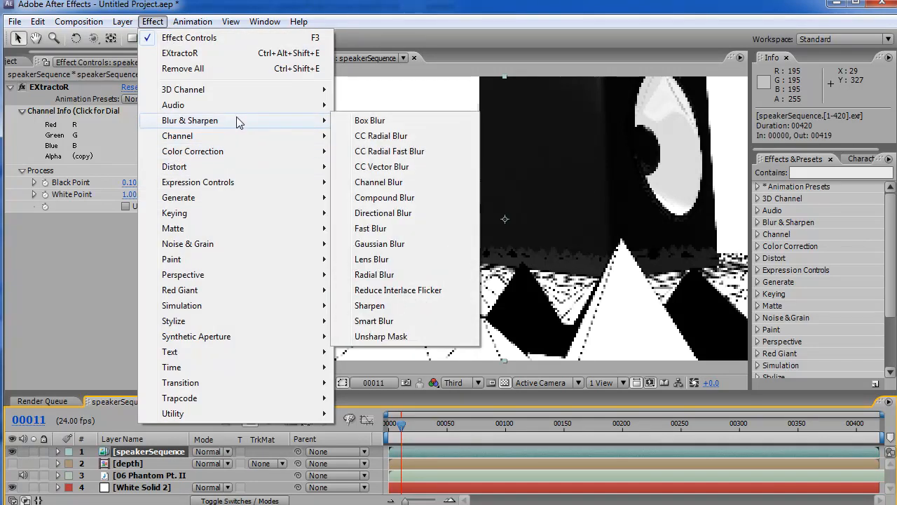
{"action": "left_click", "coordinate": [440, 203]}
{"action": "left_click", "coordinate": [188, 245]}
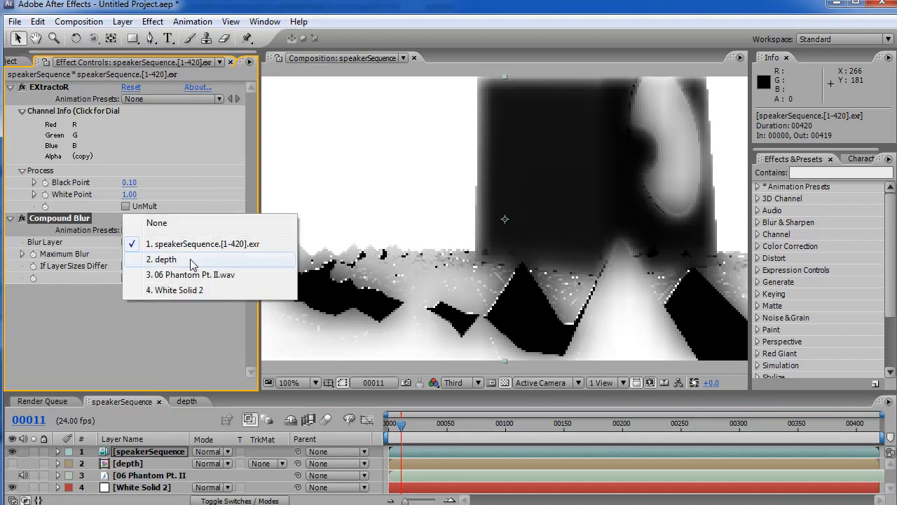
{"action": "left_click", "coordinate": [194, 260]}
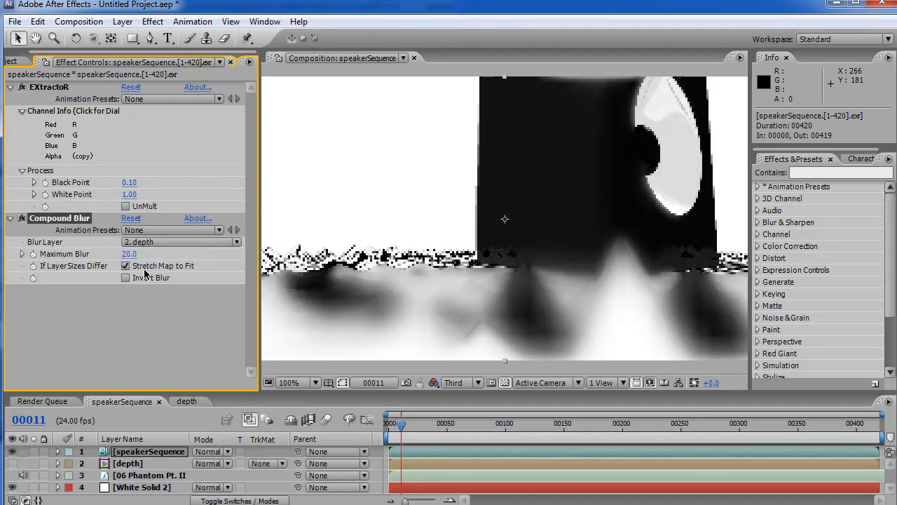
Step: Show the preview at full resolution, and set the Compound Blur to Invert Blur with a Maximum Blur of 4.0
{"action": "left_click", "coordinate": [459, 382]}
{"action": "left_click", "coordinate": [464, 337]}
{"action": "left_click_drag", "start_coordinate": [123, 253], "coordinate": [103, 253]}
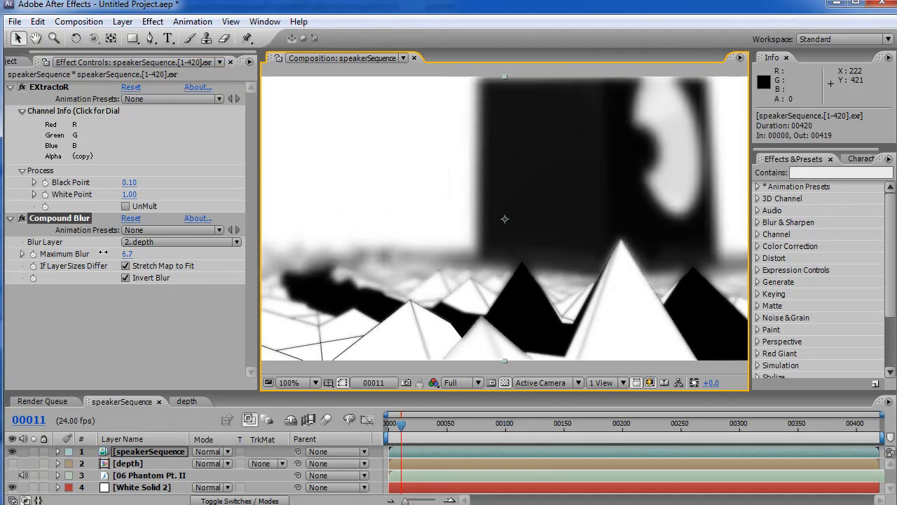
{"action": "left_click", "coordinate": [127, 254]}
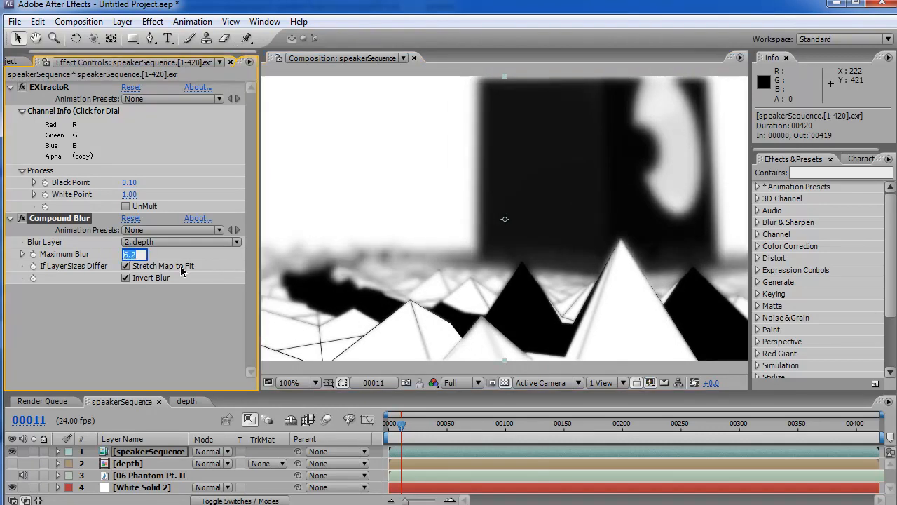
{"action": "type", "text": "4"}
{"action": "key", "text": "Return"}
Step: Move to frame 67 and compare the depth composition with its Multiply layer hidden and shown
{"action": "left_click_drag", "start_coordinate": [407, 425], "coordinate": [467, 425]}
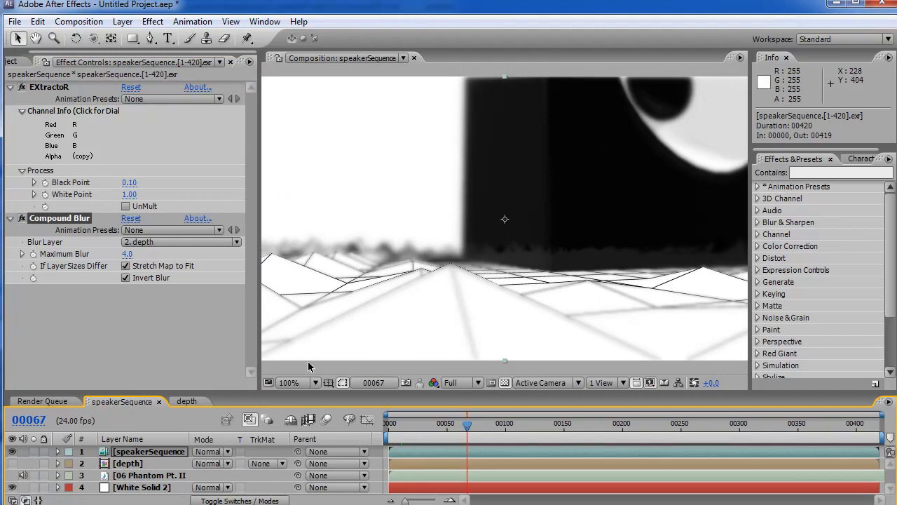
{"action": "left_click", "coordinate": [202, 399]}
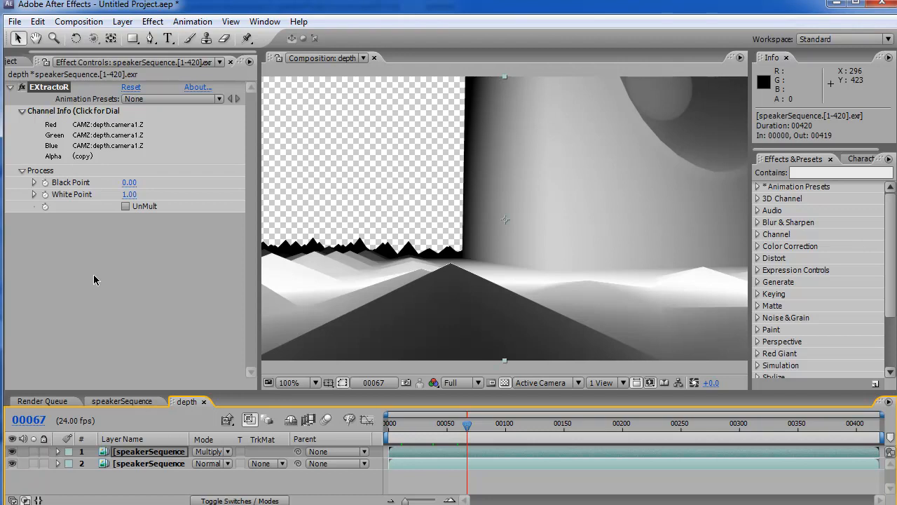
{"action": "left_click", "coordinate": [11, 452]}
{"action": "left_click", "coordinate": [11, 452]}
{"action": "left_click", "coordinate": [11, 452]}
{"action": "left_click", "coordinate": [12, 452]}
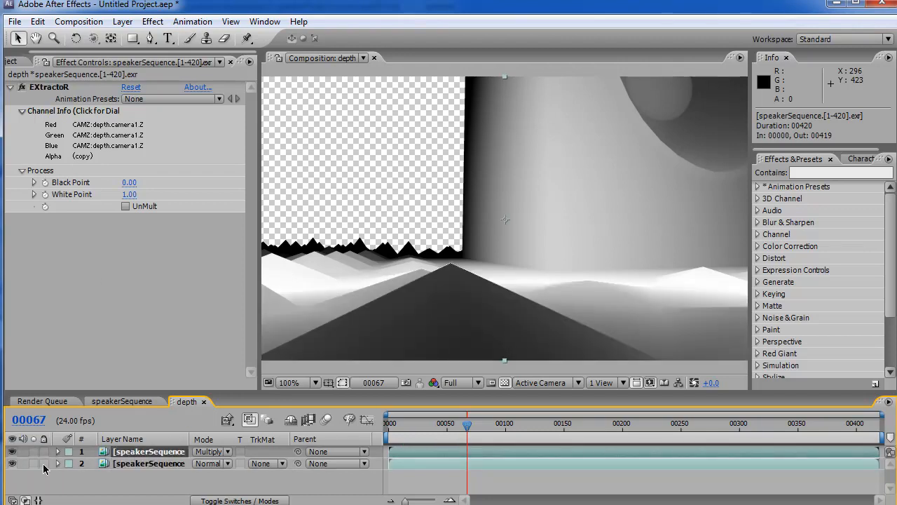
Step: Apply Fast Blur with a Blurriness of 4.0 to both layers of the depth composition
{"action": "left_click", "coordinate": [152, 22]}
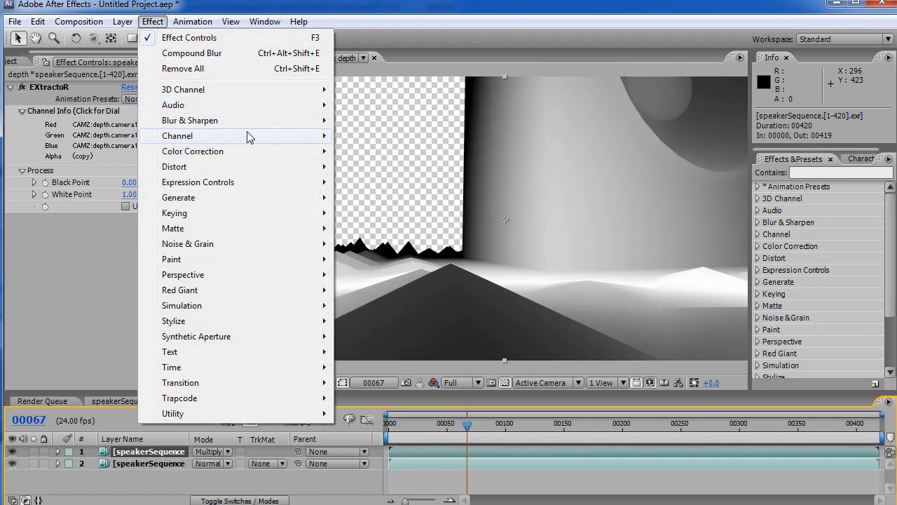
{"action": "mouse_move", "coordinate": [266, 120]}
{"action": "left_click", "coordinate": [391, 234]}
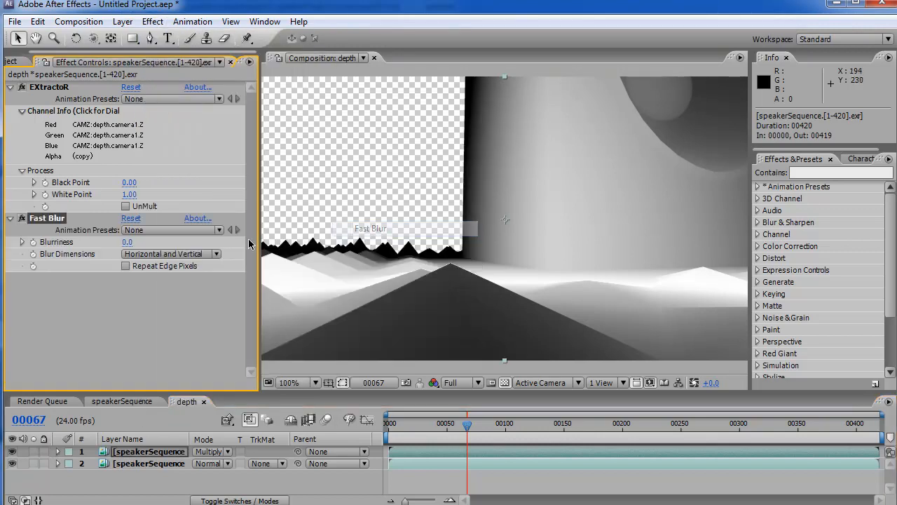
{"action": "left_click_drag", "start_coordinate": [129, 243], "coordinate": [133, 243]}
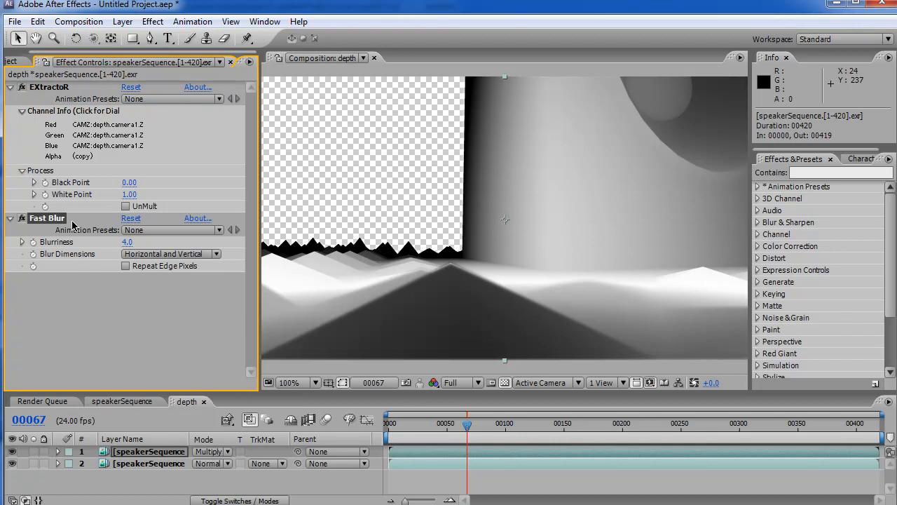
{"action": "left_click", "coordinate": [144, 466]}
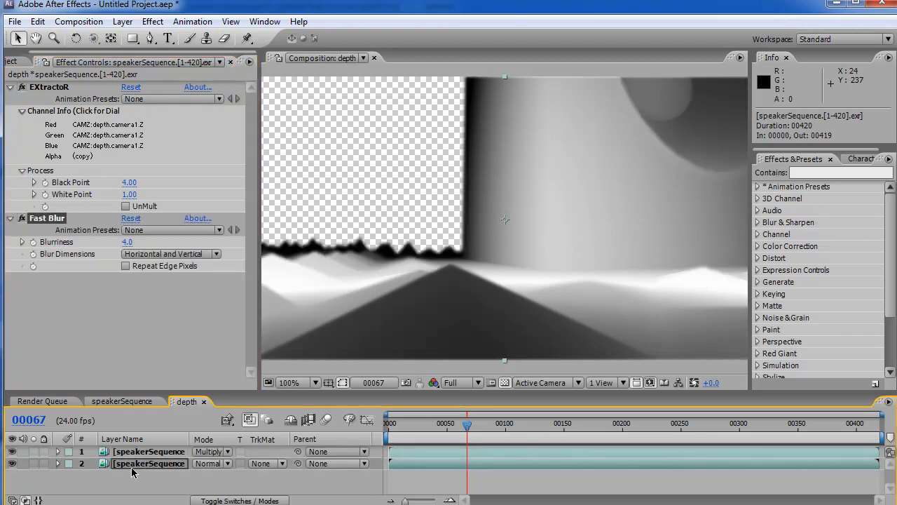
{"action": "left_click", "coordinate": [133, 467]}
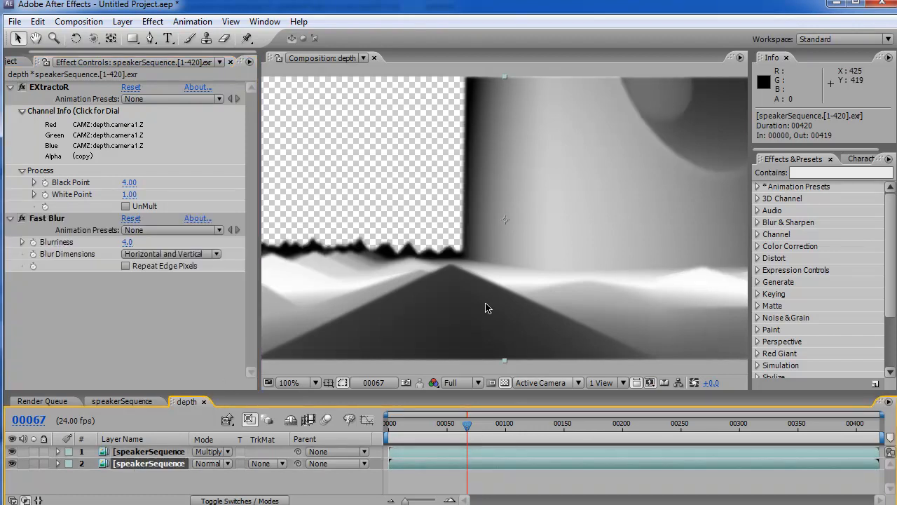
Step: Return to the speakerSequence composition and review the depth blur at different points along the timeline
{"action": "left_click", "coordinate": [88, 402]}
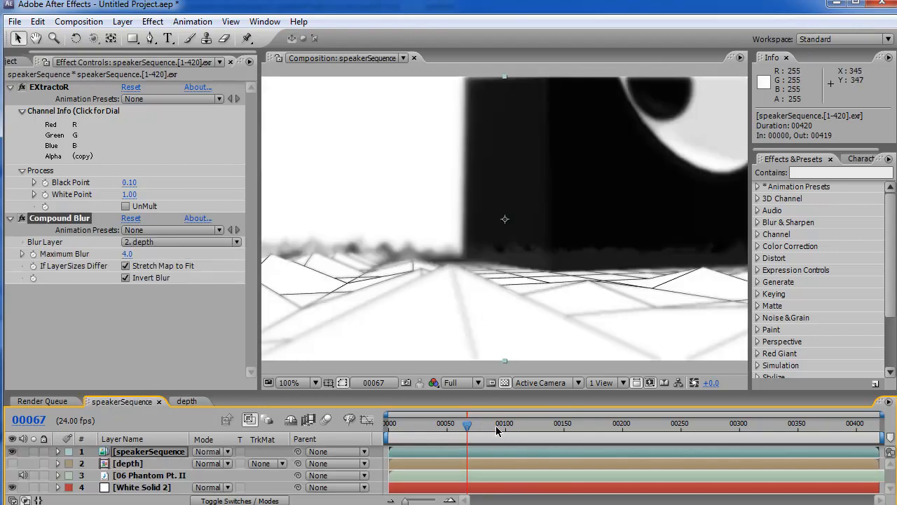
{"action": "left_click_drag", "start_coordinate": [468, 425], "coordinate": [395, 430]}
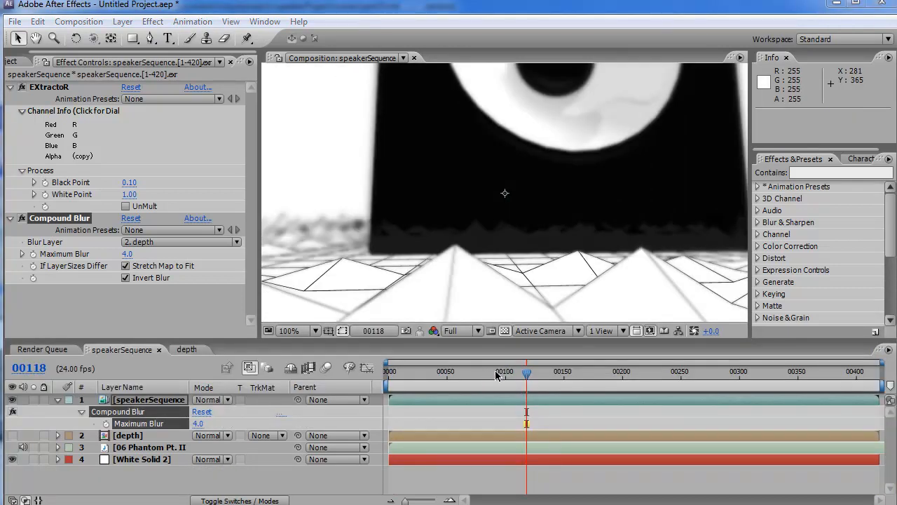
{"action": "left_click", "coordinate": [496, 375]}
{"action": "left_click_drag", "start_coordinate": [566, 384], "coordinate": [541, 386]}
Step: Step to frame 134 and start keyframing the Compound Blur's Maximum Blur there at 4.0
{"action": "key", "text": "Page_Down"}
{"action": "key", "text": "Page_Down"}
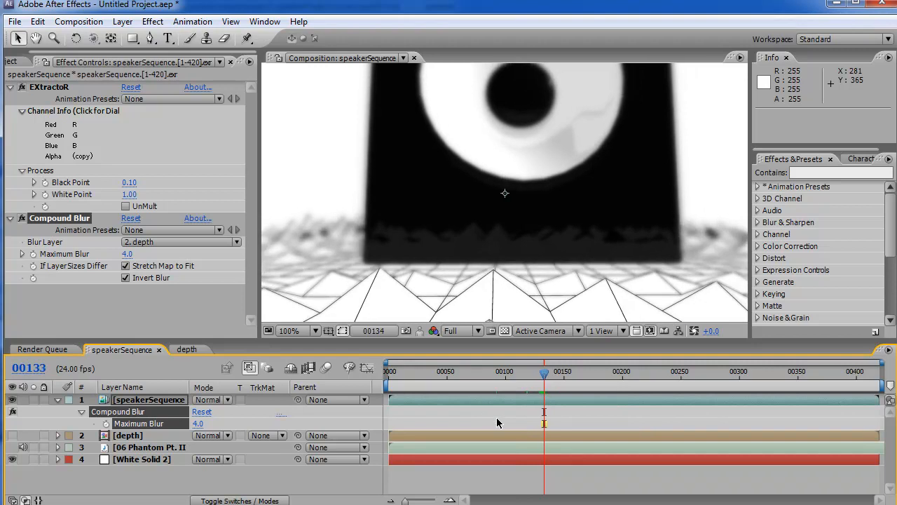
{"action": "key", "text": "Page_Down"}
{"action": "key", "text": "Page_Down"}
{"action": "key", "text": "Page_Up"}
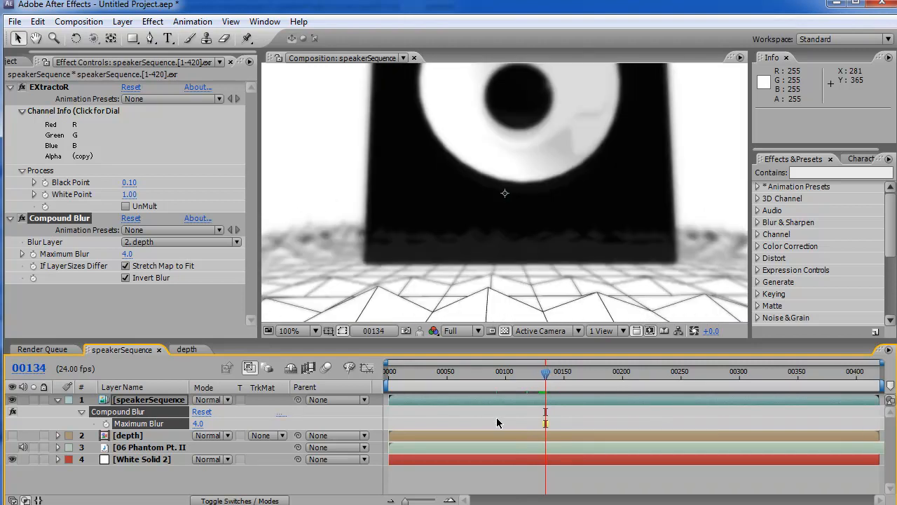
{"action": "left_click", "coordinate": [33, 253]}
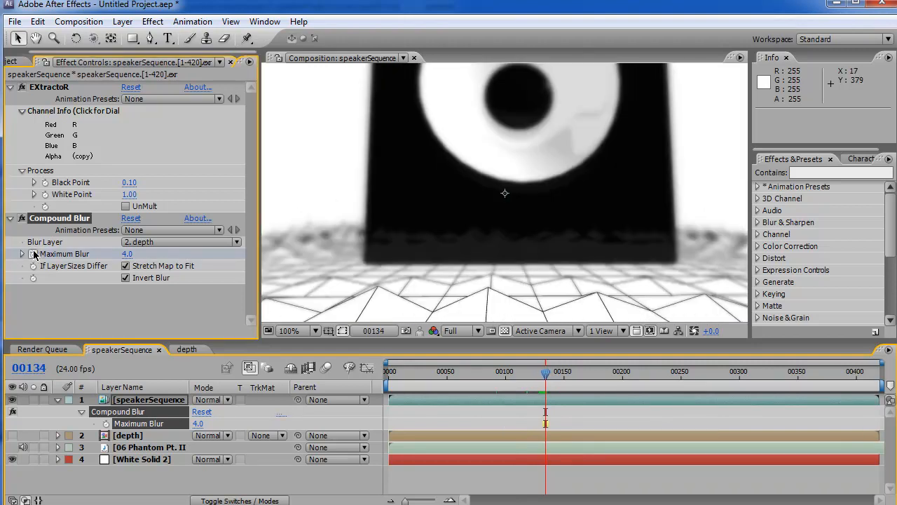
Step: Move to frame 138 and set the Compound Blur's Maximum Blur to 0 to add a second keyframe
{"action": "key", "text": "Page_Down"}
{"action": "key", "text": "Page_Down"}
{"action": "key", "text": "Page_Down"}
{"action": "key", "text": "Page_Down"}
{"action": "key", "text": "Page_Down"}
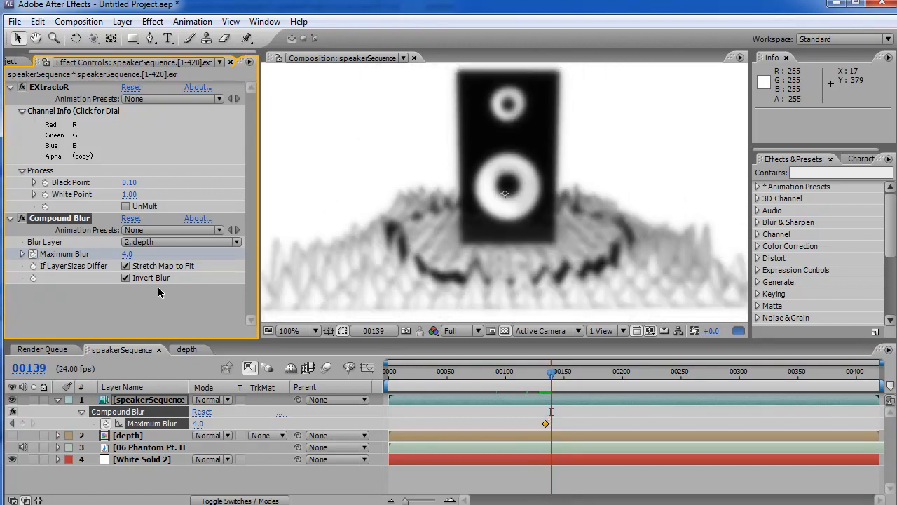
{"action": "key", "text": "Page_Up"}
{"action": "left_click", "coordinate": [127, 254]}
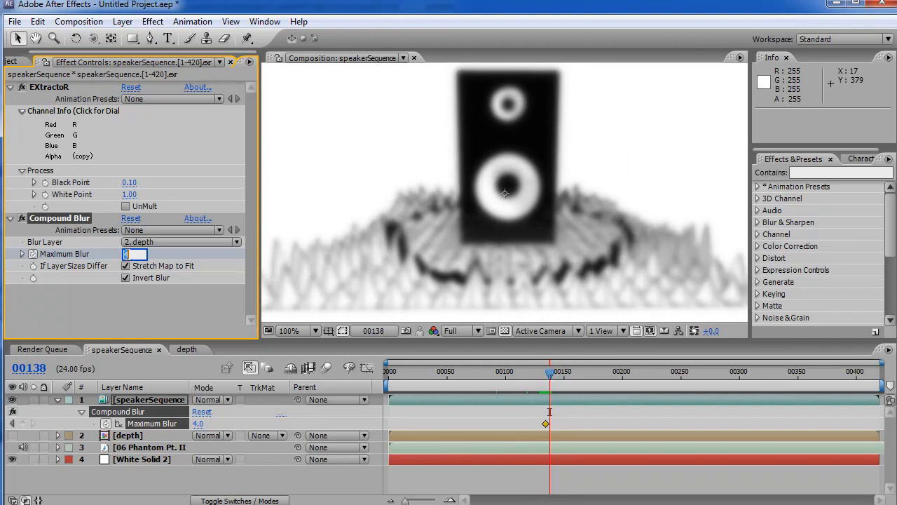
{"action": "type", "text": "0"}
{"action": "key", "text": "Return"}
Step: Step back frame by frame from frame 138 to check the blur transition between the two keyframes
{"action": "key", "text": "Page_Up"}
{"action": "key", "text": "Page_Up"}
{"action": "key", "text": "Page_Up"}
{"action": "key", "text": "Page_Up"}
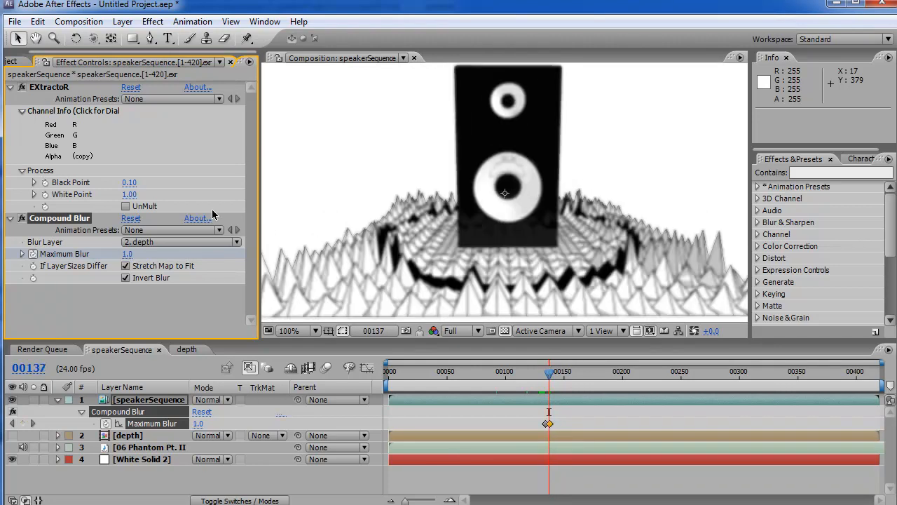
Step: Step back and forth between frames 134 and 139 to examine how the Compound Blur fades out across the camera move
{"action": "key", "text": "Page_Down"}
{"action": "key", "text": "Page_Down"}
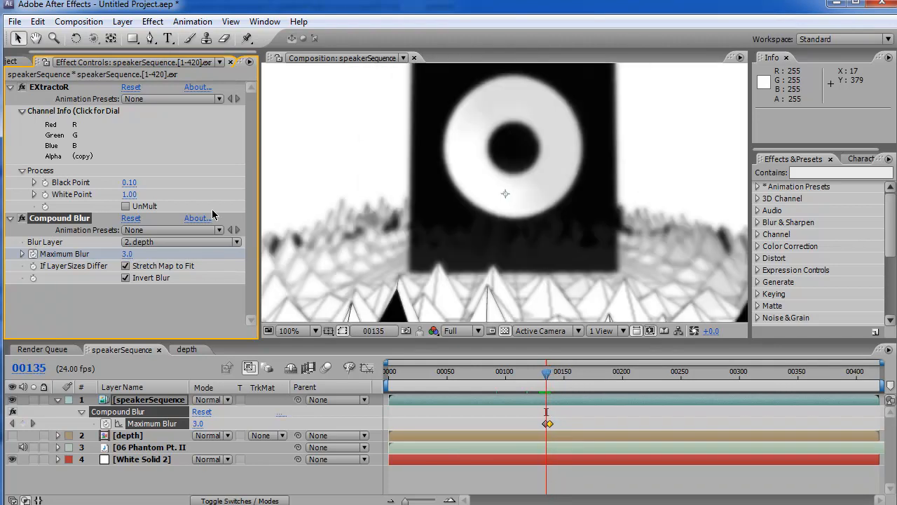
{"action": "key", "text": "Page_Down"}
{"action": "key", "text": "Page_Down"}
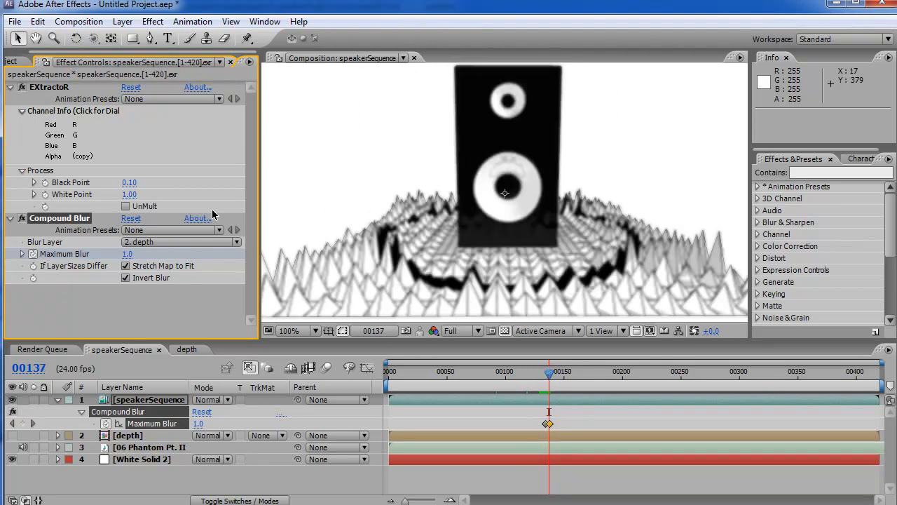
{"action": "key", "text": "Page_Up"}
{"action": "key", "text": "Page_Up"}
{"action": "key", "text": "Page_Up"}
{"action": "key", "text": "Page_Up"}
{"action": "key", "text": "Page_Down"}
{"action": "key", "text": "Page_Down"}
{"action": "key", "text": "Page_Down"}
{"action": "key", "text": "Page_Down"}
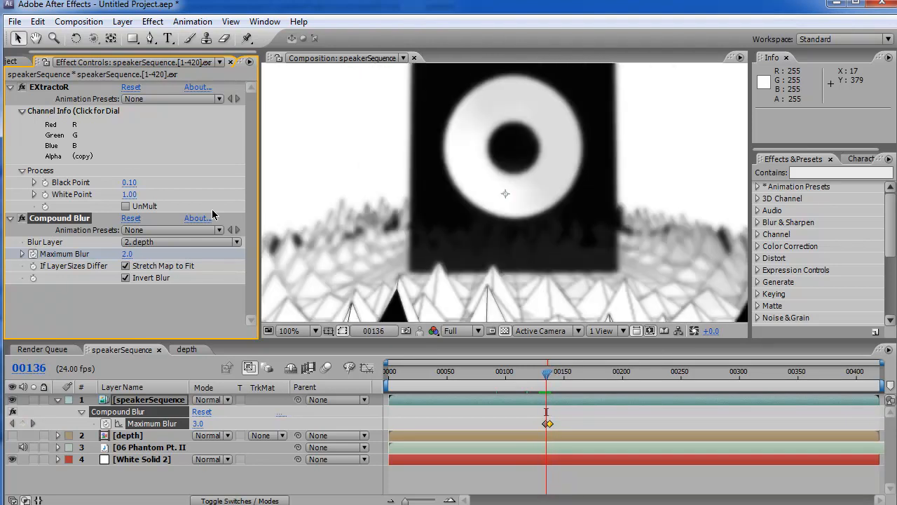
{"action": "key", "text": "Page_Up"}
{"action": "key", "text": "Page_Up"}
{"action": "key", "text": "Page_Up"}
{"action": "key", "text": "Page_Down"}
{"action": "key", "text": "Page_Down"}
{"action": "key", "text": "Page_Down"}
{"action": "key", "text": "Page_Down"}
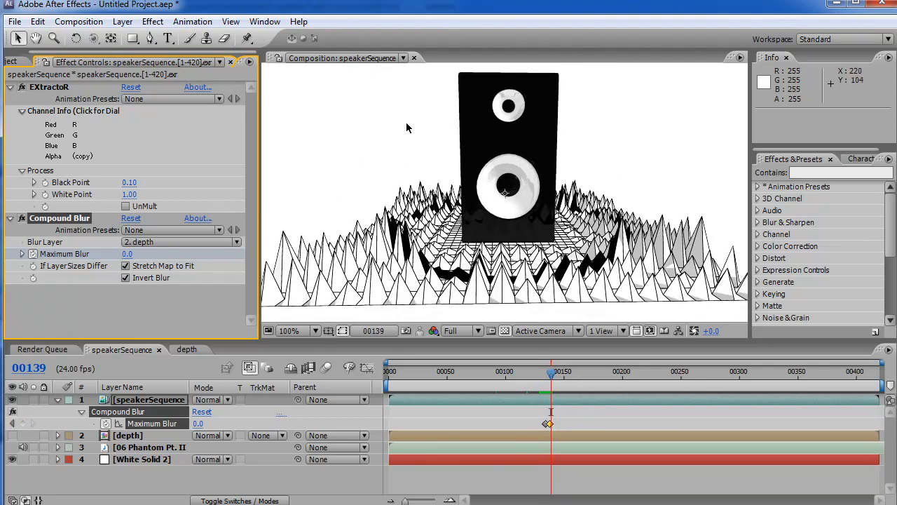
Step: Widen the composition view and collapse the speakerSequence layer's properties, with the current time at frame 134
{"action": "left_click_drag", "start_coordinate": [260, 132], "coordinate": [219, 133]}
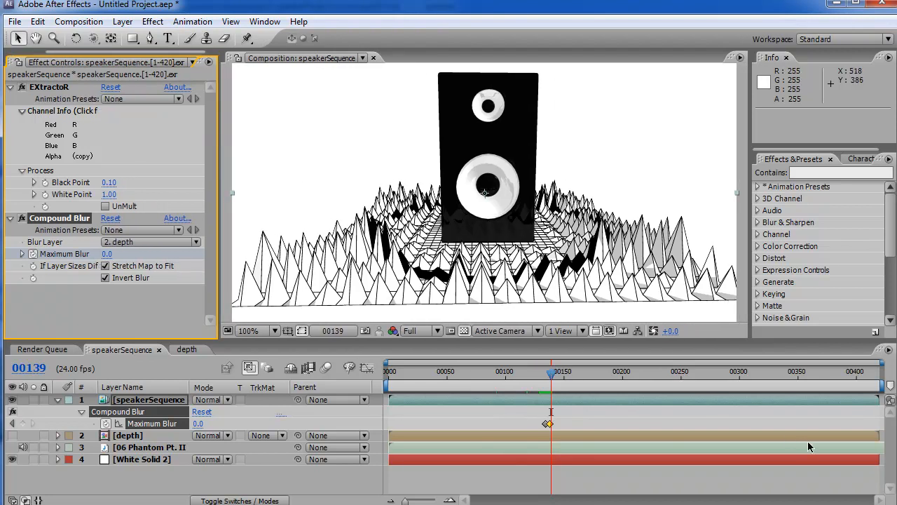
{"action": "left_click", "coordinate": [546, 378]}
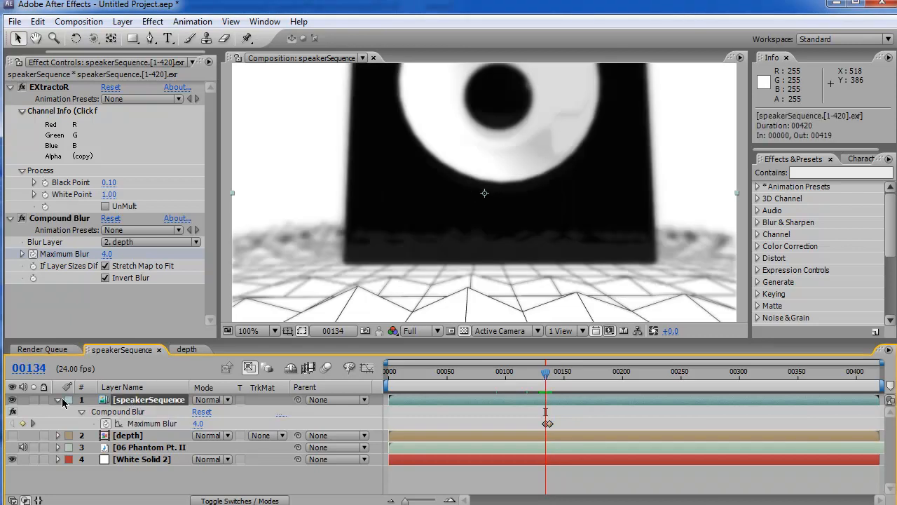
{"action": "left_click", "coordinate": [57, 399]}
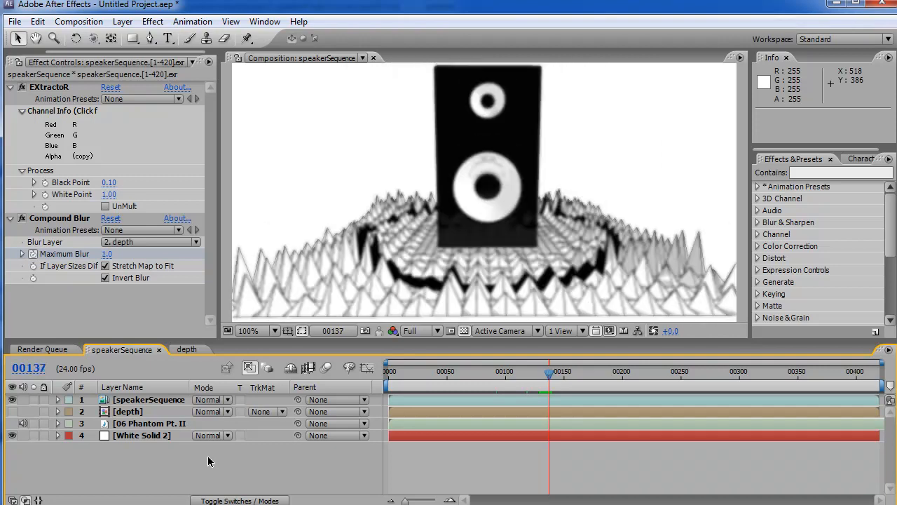
{"action": "key", "text": "Page_Up"}
{"action": "key", "text": "Page_Up"}
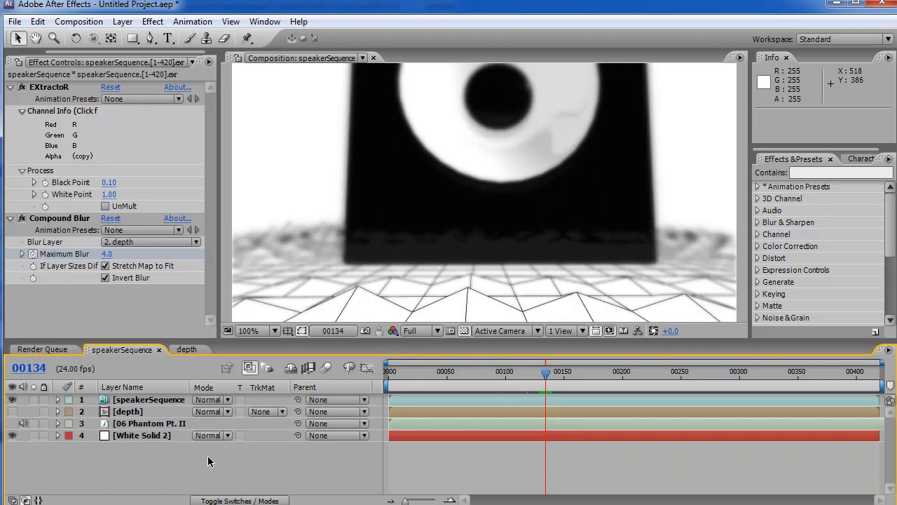
Step: Add a Radial Blur effect to the speakerSequence layer and set its type to Zoom
{"action": "left_click", "coordinate": [168, 399]}
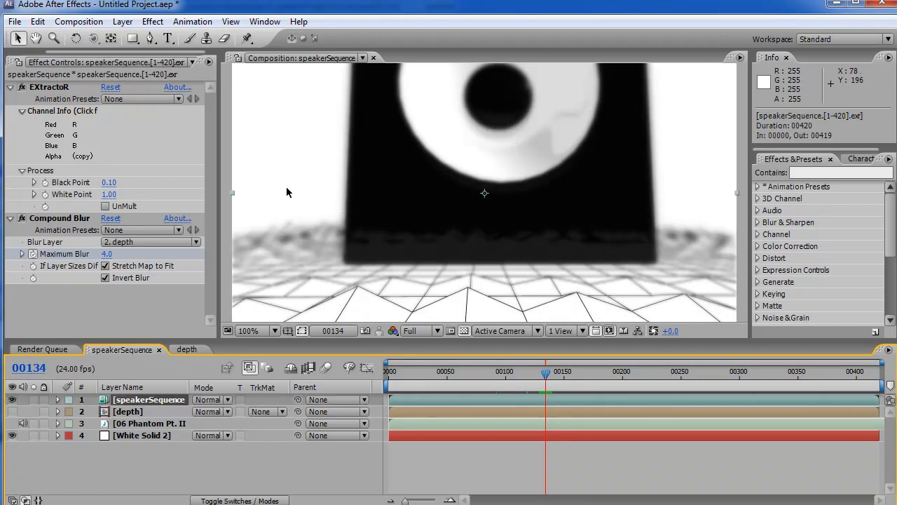
{"action": "left_click", "coordinate": [153, 21]}
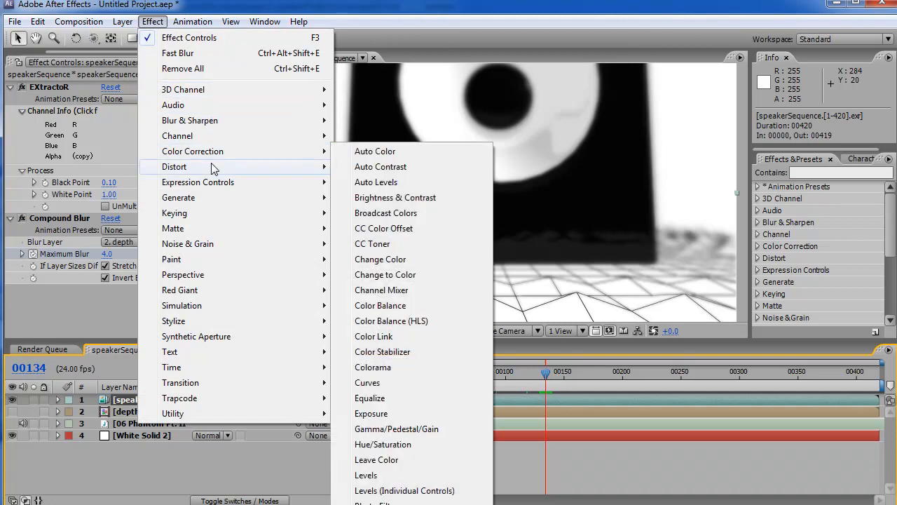
{"action": "mouse_move", "coordinate": [257, 123]}
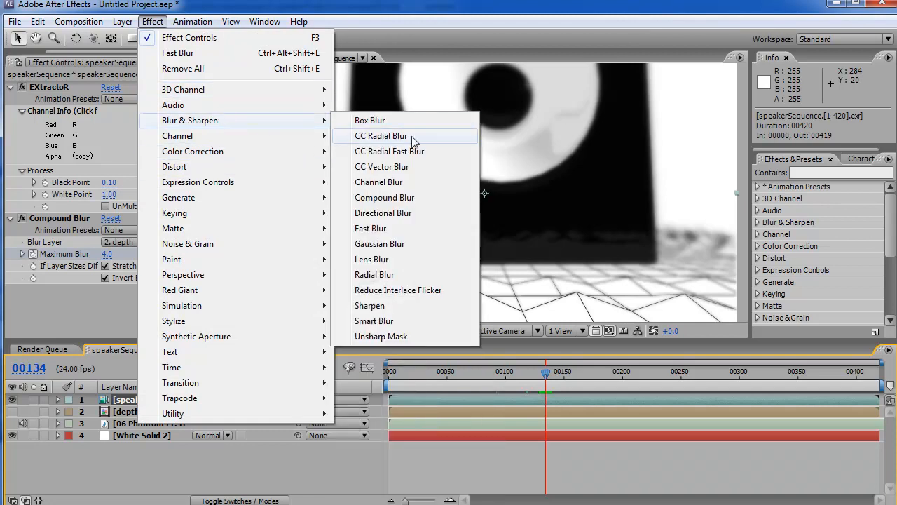
{"action": "left_click", "coordinate": [420, 273]}
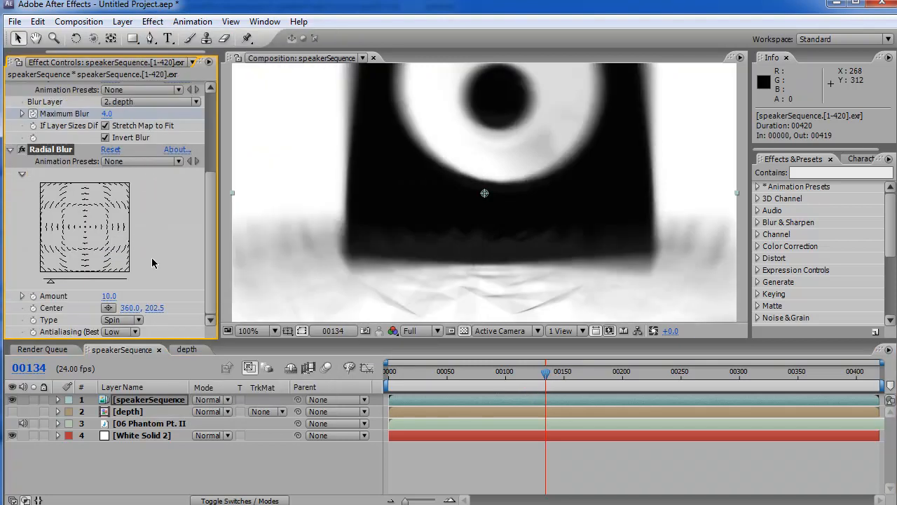
{"action": "left_click", "coordinate": [125, 321]}
{"action": "left_click", "coordinate": [135, 337]}
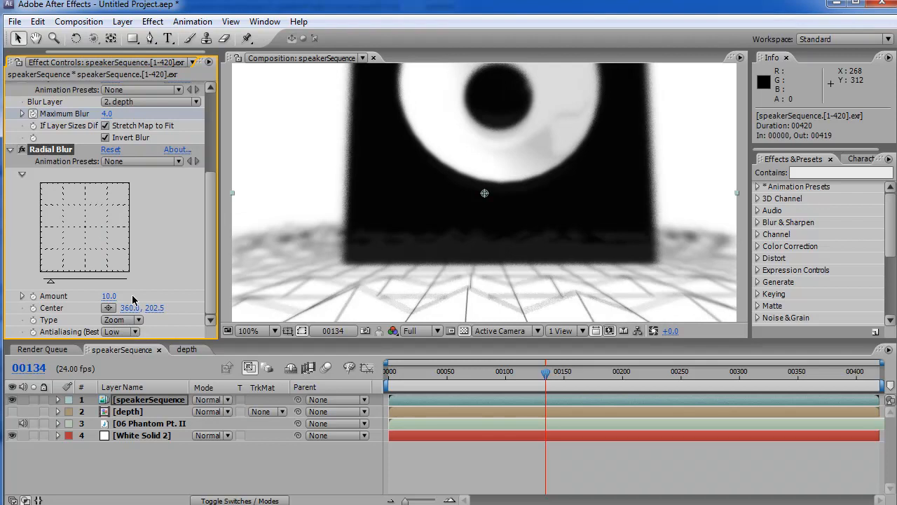
Step: Move the Radial Blur's center to the speaker's base at about 355.0, 304.5 and set its antialiasing to High
{"action": "left_click_drag", "start_coordinate": [484, 195], "coordinate": [481, 266]}
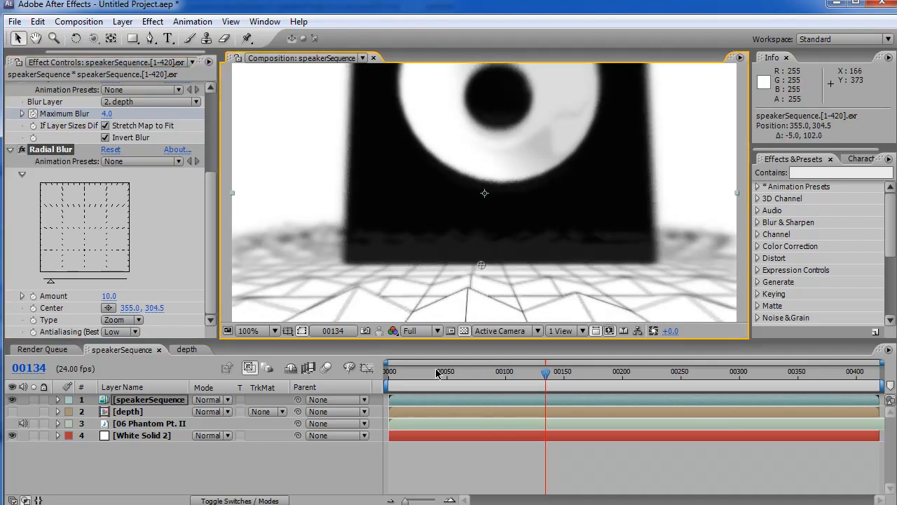
{"action": "left_click", "coordinate": [124, 333]}
{"action": "left_click", "coordinate": [138, 353]}
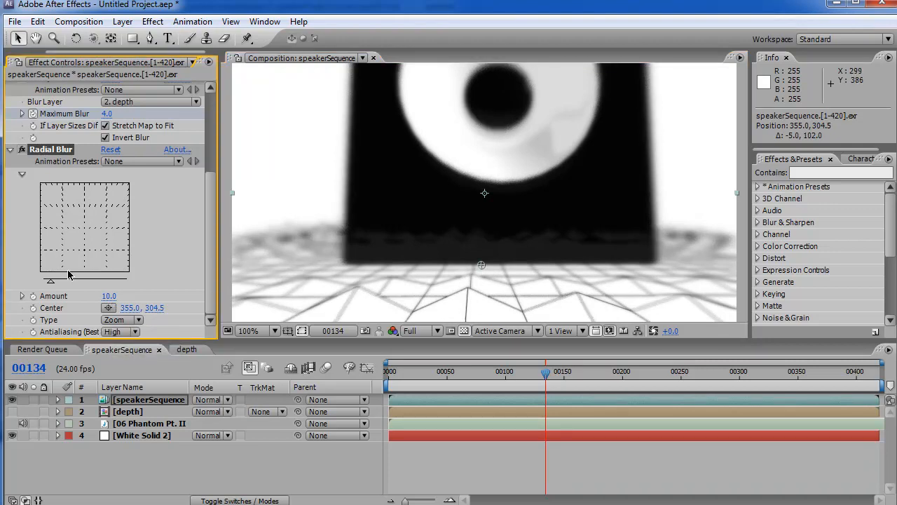
Step: Set the Radial Blur's Amount to 0 and start keyframing it at frame 134
{"action": "left_click", "coordinate": [107, 296]}
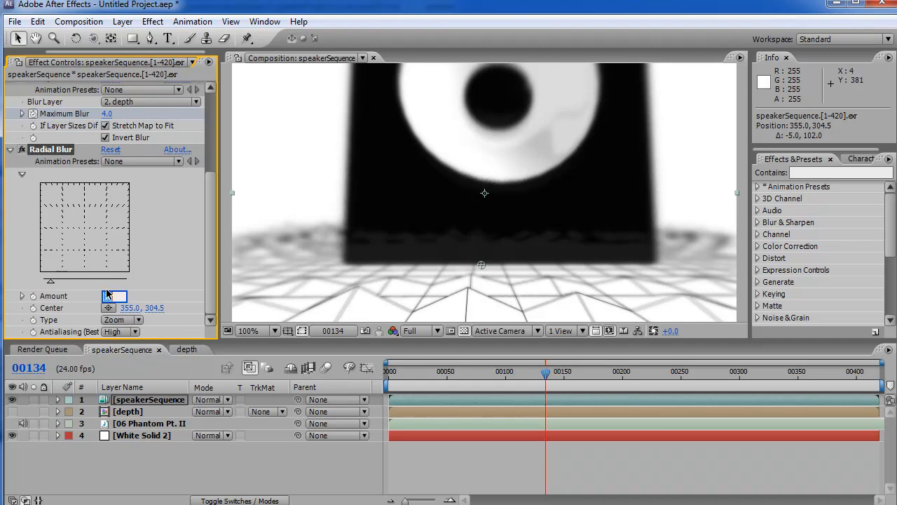
{"action": "type", "text": "0"}
{"action": "key", "text": "Return"}
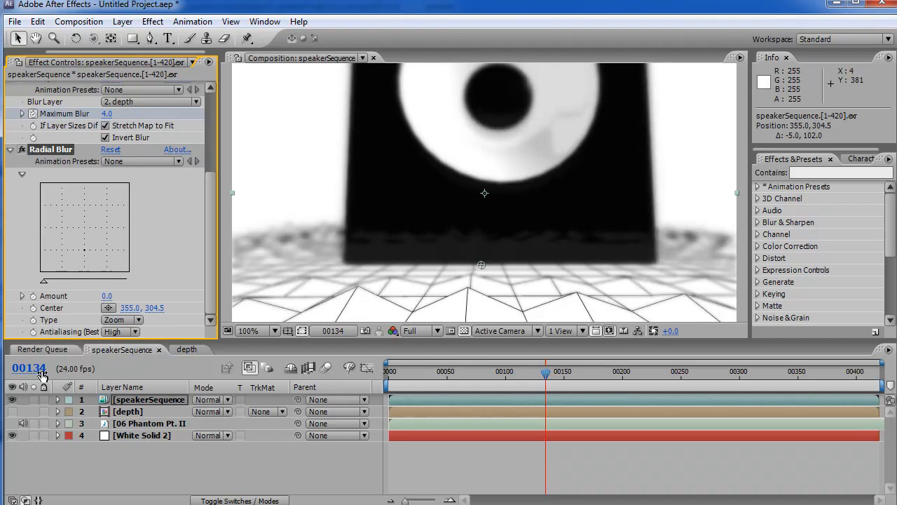
{"action": "left_click", "coordinate": [33, 296]}
Step: Move to frame 136 and set the Radial Blur's Amount to 13.0 to add a keyframe
{"action": "key", "text": "Page_Down"}
{"action": "key", "text": "Page_Down"}
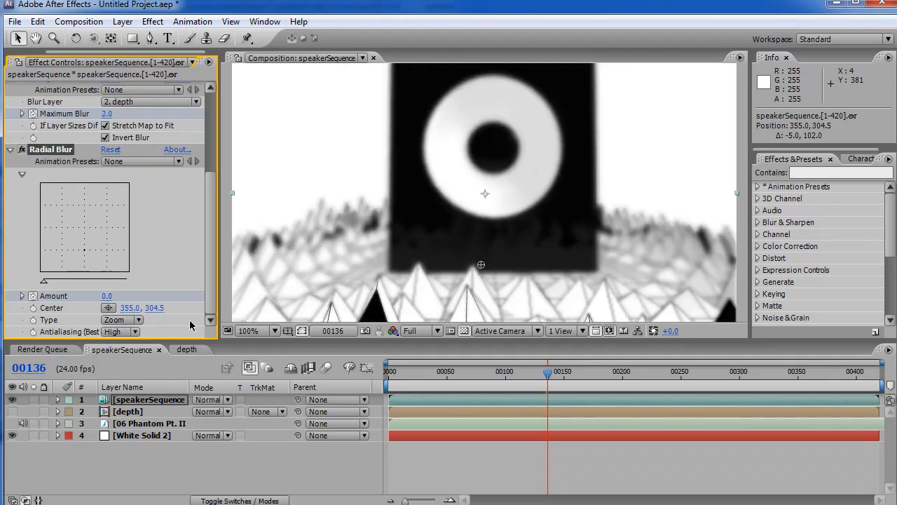
{"action": "mouse_move", "coordinate": [119, 295]}
{"action": "left_mouse_down"}
{"action": "mouse_move", "coordinate": [127, 297]}
{"action": "mouse_move", "coordinate": [112, 296]}
{"action": "left_mouse_up"}
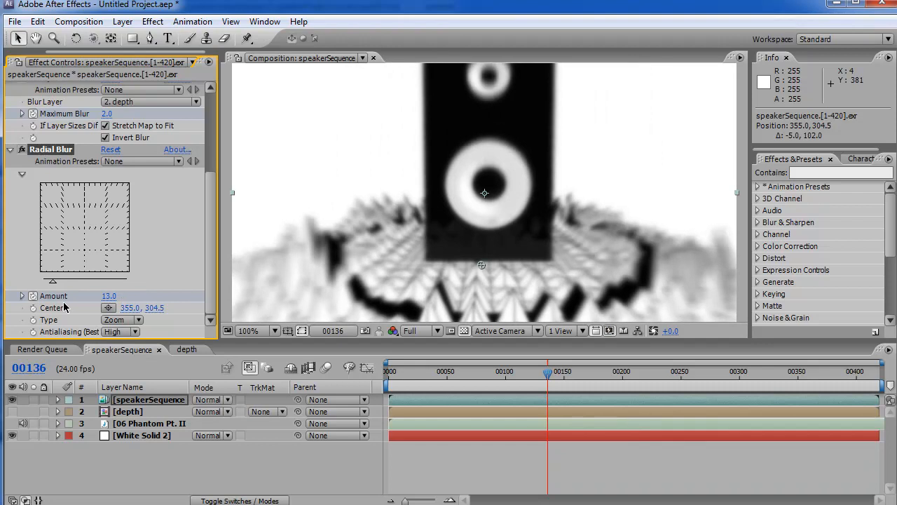
Step: Move to frame 140 and set the Radial Blur's Amount to 0 to end the zoom blur
{"action": "key", "text": "Page_Down"}
{"action": "key", "text": "Page_Down"}
{"action": "key", "text": "Page_Down"}
{"action": "key", "text": "Page_Down"}
{"action": "left_click", "coordinate": [108, 296]}
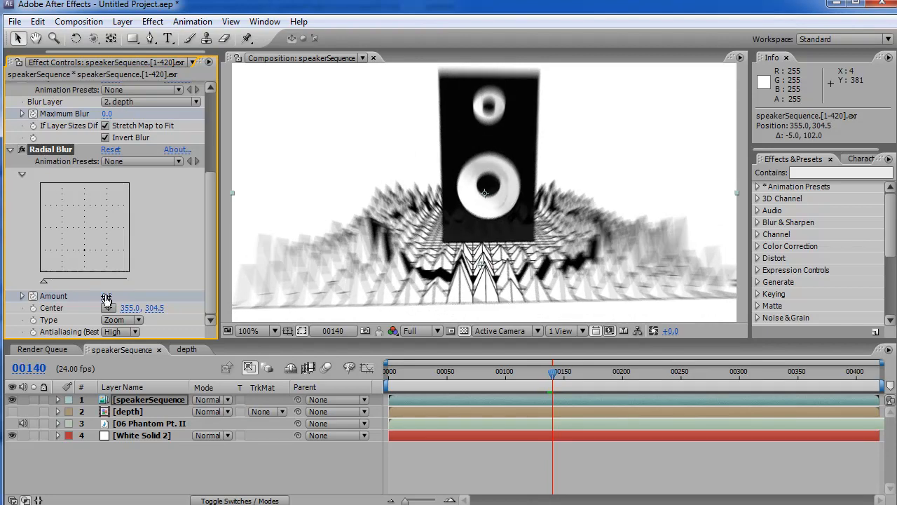
{"action": "type", "text": "0"}
{"action": "key", "text": "Return"}
Step: Narrow the work area to frames 129 to 151 around the blur keyframes and play a RAM preview of the transition
{"action": "mouse_move", "coordinate": [553, 373]}
{"action": "left_mouse_down"}
{"action": "mouse_move", "coordinate": [526, 377]}
{"action": "mouse_move", "coordinate": [540, 379]}
{"action": "left_mouse_up"}
{"action": "left_click_drag", "start_coordinate": [386, 387], "coordinate": [527, 388]}
{"action": "left_click_drag", "start_coordinate": [876, 387], "coordinate": [550, 386]}
{"action": "left_click", "coordinate": [542, 373]}
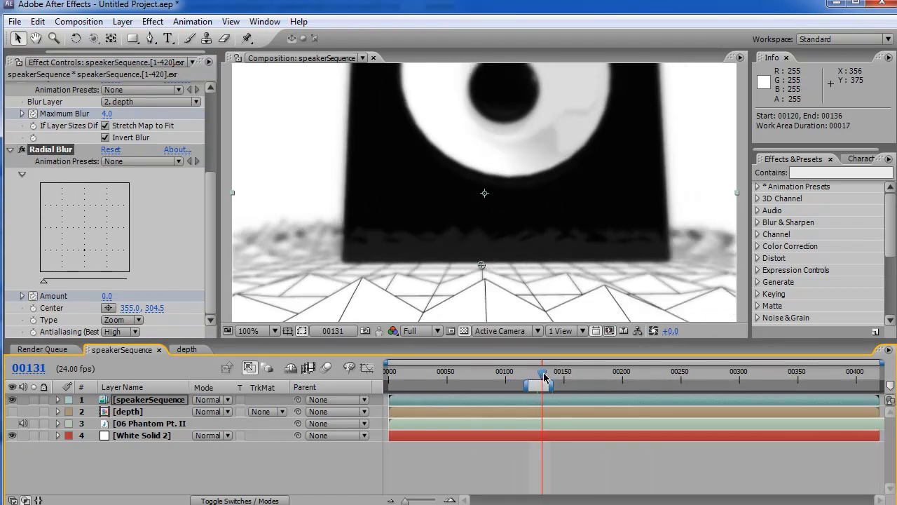
{"action": "left_click_drag", "start_coordinate": [532, 386], "coordinate": [538, 386]}
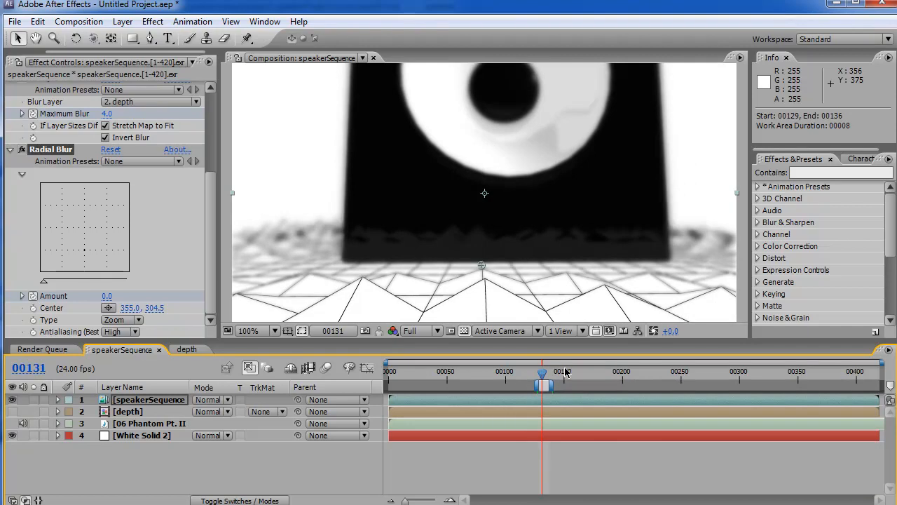
{"action": "key", "text": "KP_0"}
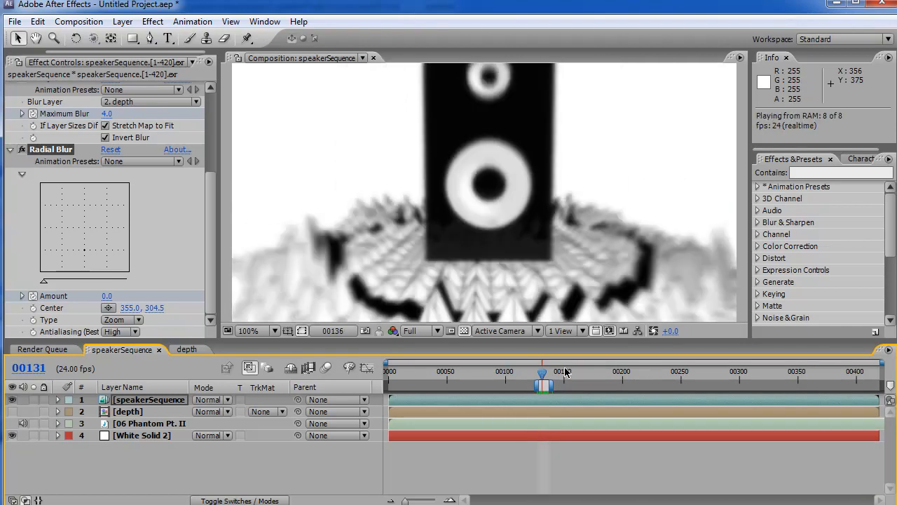
{"action": "key", "text": "space"}
{"action": "left_click_drag", "start_coordinate": [551, 385], "coordinate": [567, 385]}
{"action": "key", "text": "KP_0"}
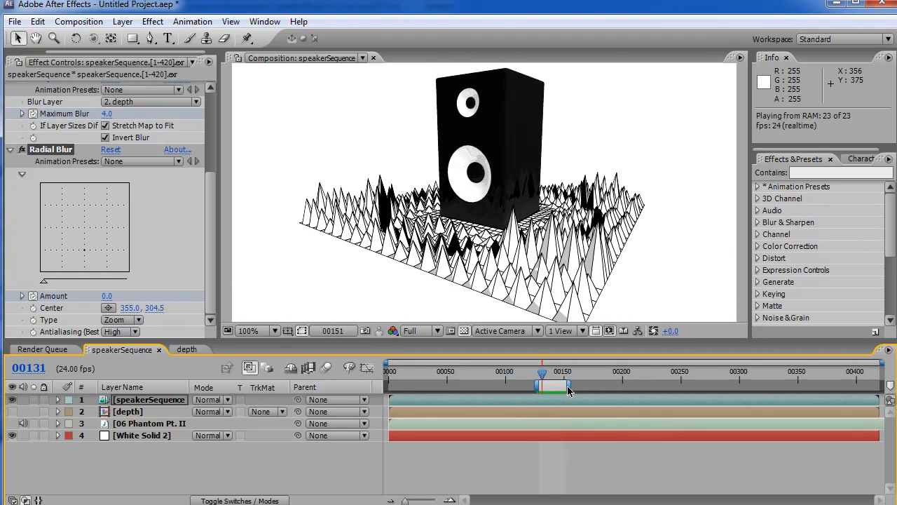
Step: At frame 143, add a Directional Blur to the speakerSequence layer with direction 98° and start keyframing its Blur Length at 0
{"action": "left_click_drag", "start_coordinate": [541, 374], "coordinate": [557, 373]}
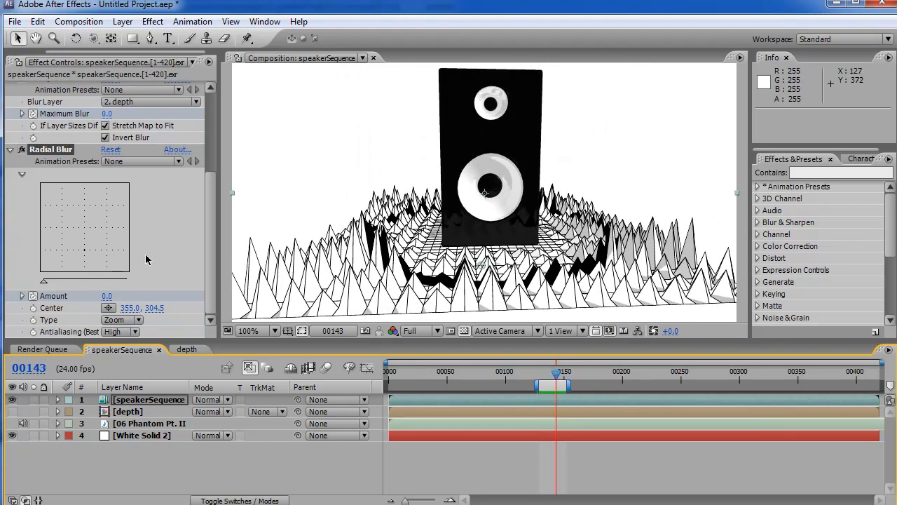
{"action": "left_click", "coordinate": [152, 21]}
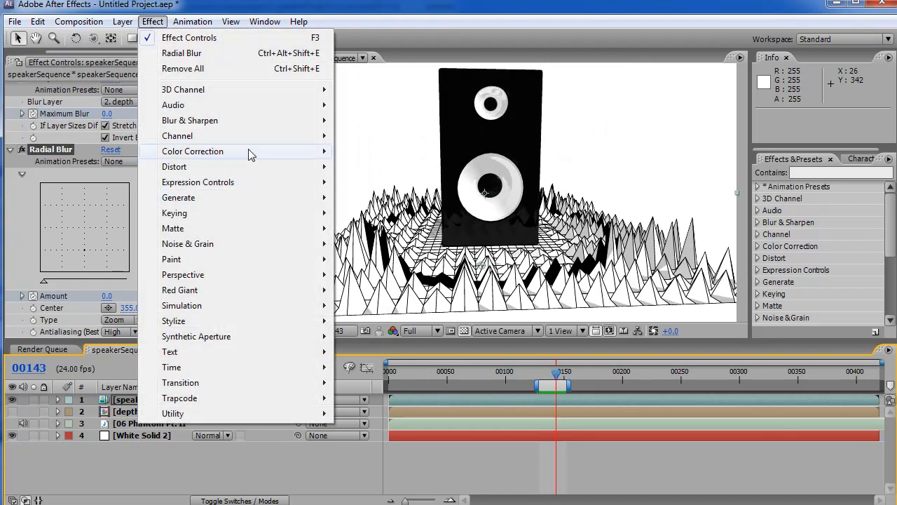
{"action": "mouse_move", "coordinate": [249, 122]}
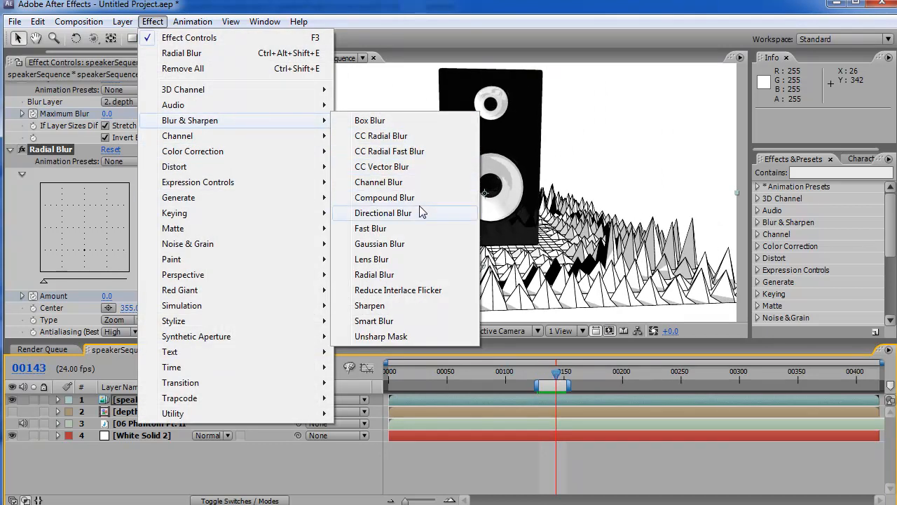
{"action": "left_click", "coordinate": [393, 212]}
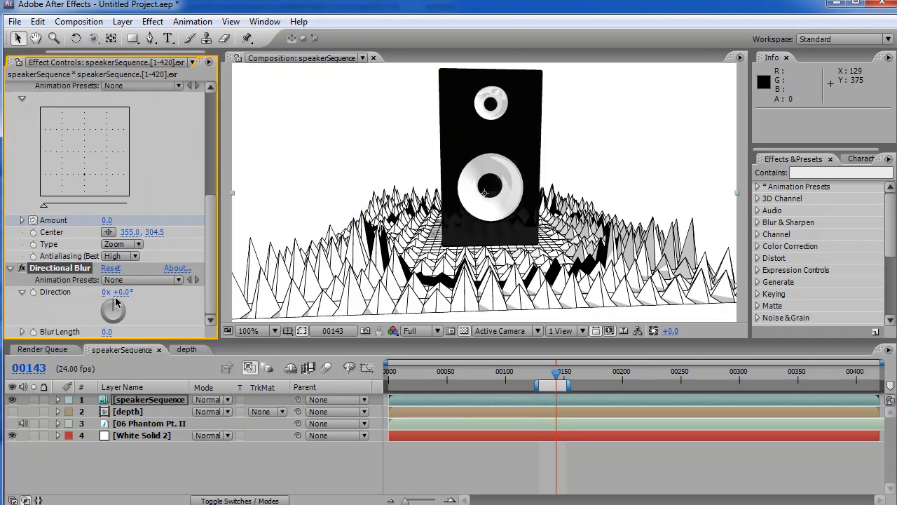
{"action": "left_click_drag", "start_coordinate": [123, 313], "coordinate": [127, 317]}
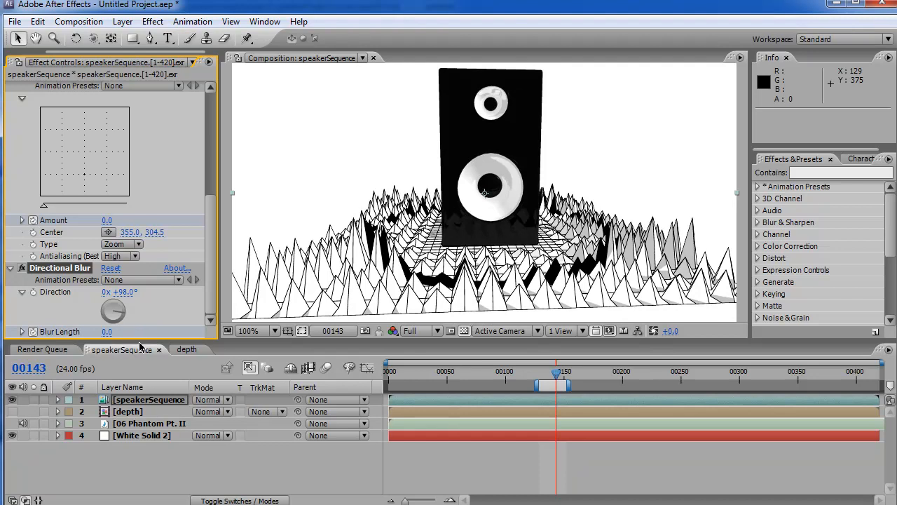
Step: Move to frame 146 and set the Directional Blur's Blur Length to 6.6 to add a keyframe
{"action": "key", "text": "Page_Down"}
{"action": "key", "text": "Page_Down"}
{"action": "key", "text": "Page_Down"}
{"action": "left_click_drag", "start_coordinate": [123, 334], "coordinate": [145, 339]}
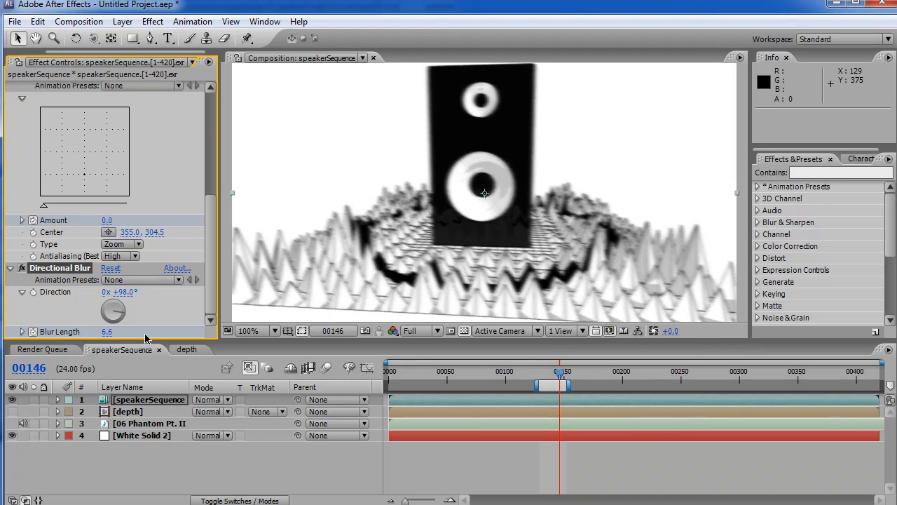
Step: Move to frame 150 and set the Directional Blur's Blur Length to 0 to end the sideways blur
{"action": "key", "text": "Page_Down"}
{"action": "key", "text": "Page_Down"}
{"action": "key", "text": "Page_Down"}
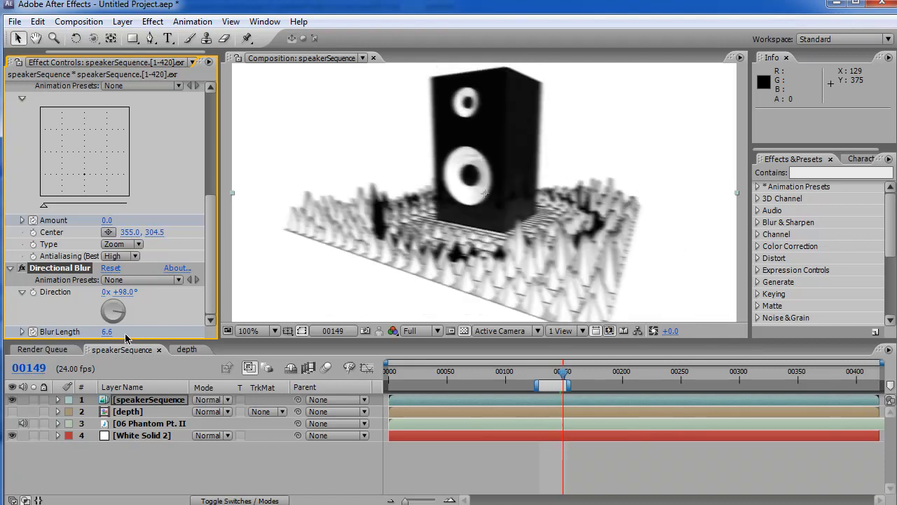
{"action": "left_click", "coordinate": [109, 332]}
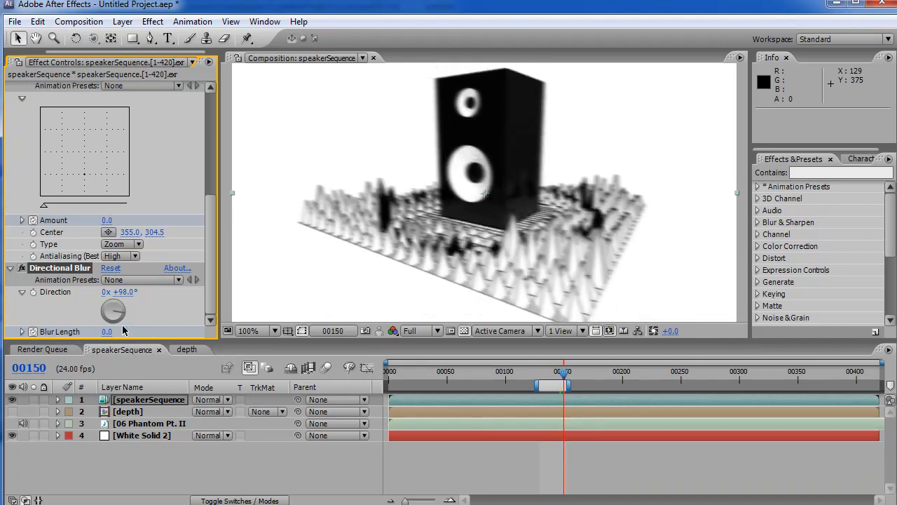
{"action": "type", "text": "0"}
{"action": "key", "text": "Return"}
Step: Extend the work area's end to frame 163 and play a RAM preview of the radial and directional blurs
{"action": "key", "text": "KP_0"}
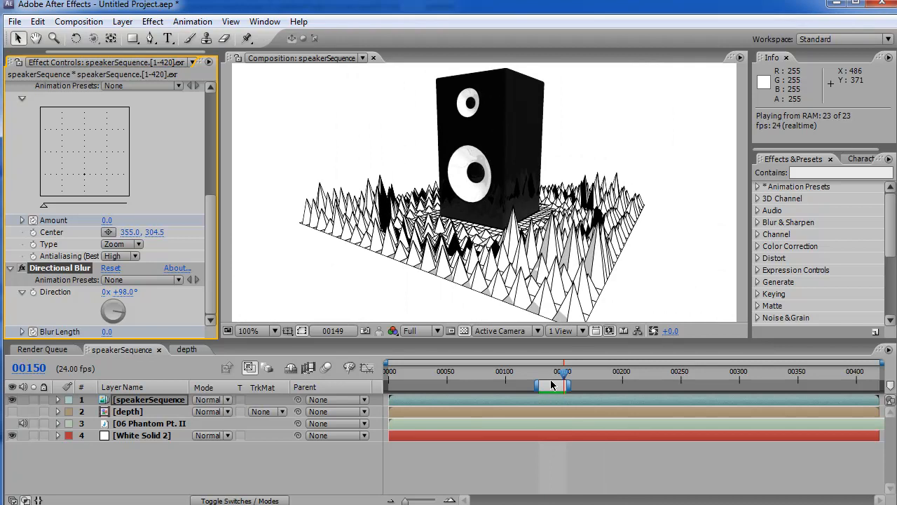
{"action": "key", "text": "space"}
{"action": "left_click_drag", "start_coordinate": [570, 382], "coordinate": [583, 385]}
{"action": "key", "text": "KP_0"}
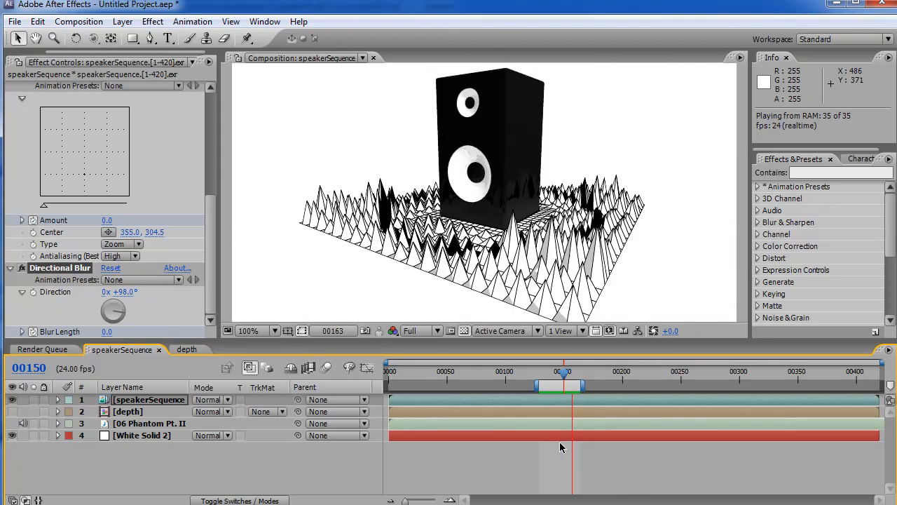
{"action": "key", "text": "space"}
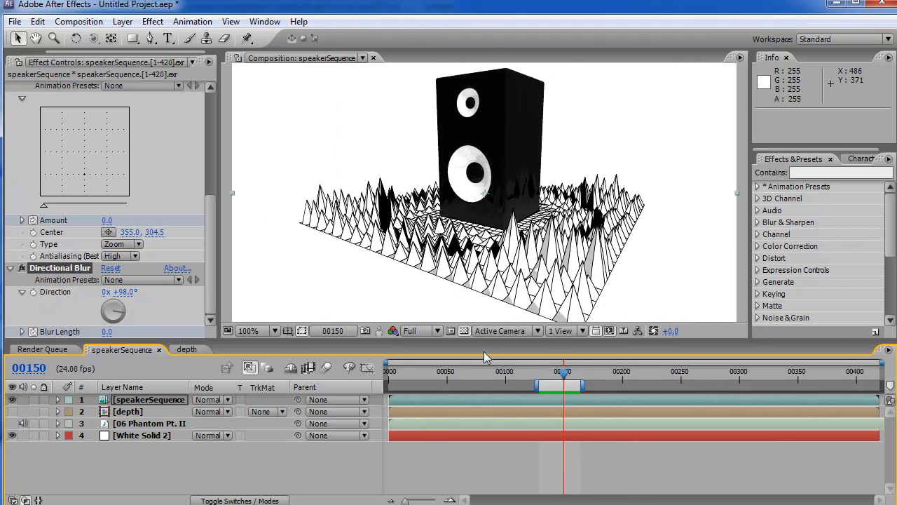
Step: Save the project as speaker01.aep
{"action": "left_click", "coordinate": [14, 21]}
{"action": "left_click", "coordinate": [32, 110]}
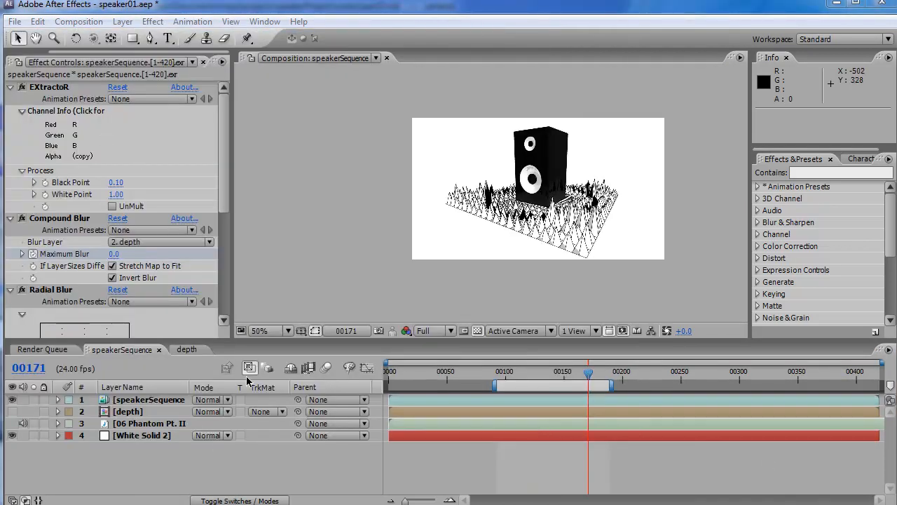
Step: At frame 134, create a white 720 × 405 px solid and place it between the music layer and White Solid 2
{"action": "left_click", "coordinate": [544, 369]}
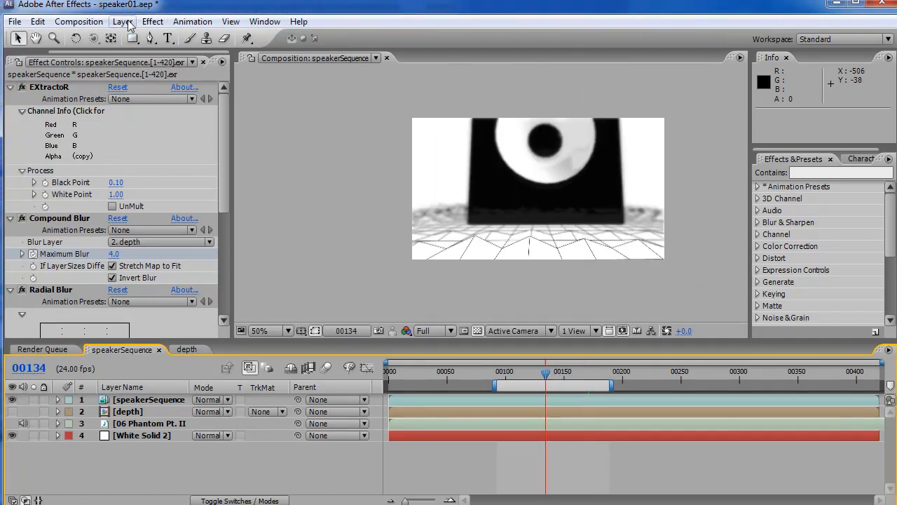
{"action": "left_click", "coordinate": [123, 22]}
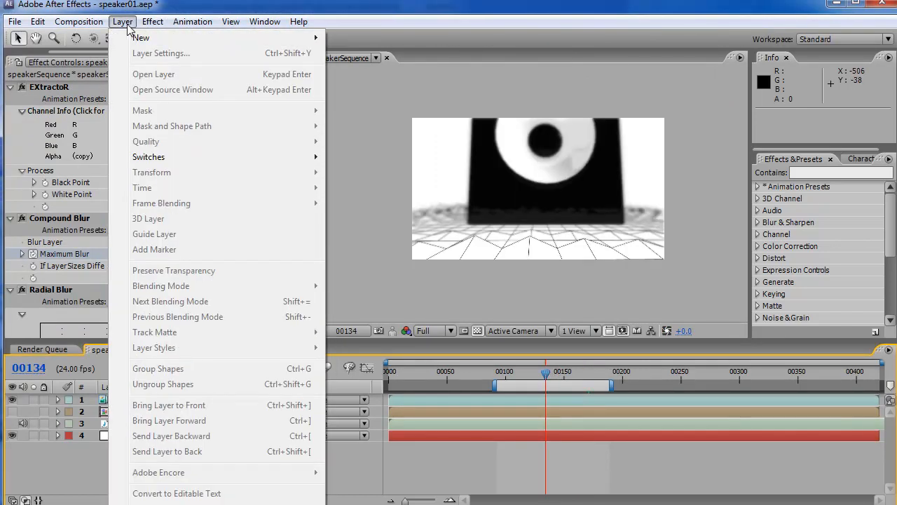
{"action": "mouse_move", "coordinate": [166, 39]}
{"action": "left_click", "coordinate": [374, 59]}
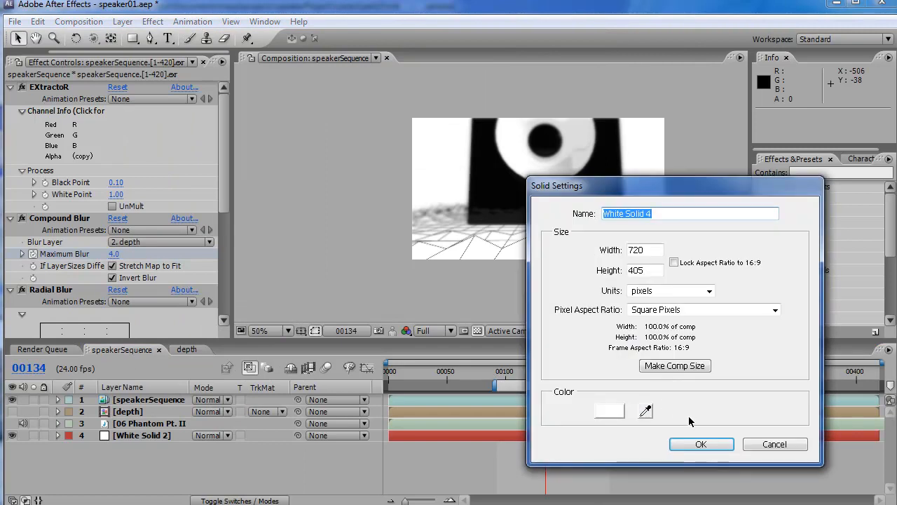
{"action": "left_click", "coordinate": [700, 441]}
{"action": "left_click_drag", "start_coordinate": [145, 404], "coordinate": [140, 443]}
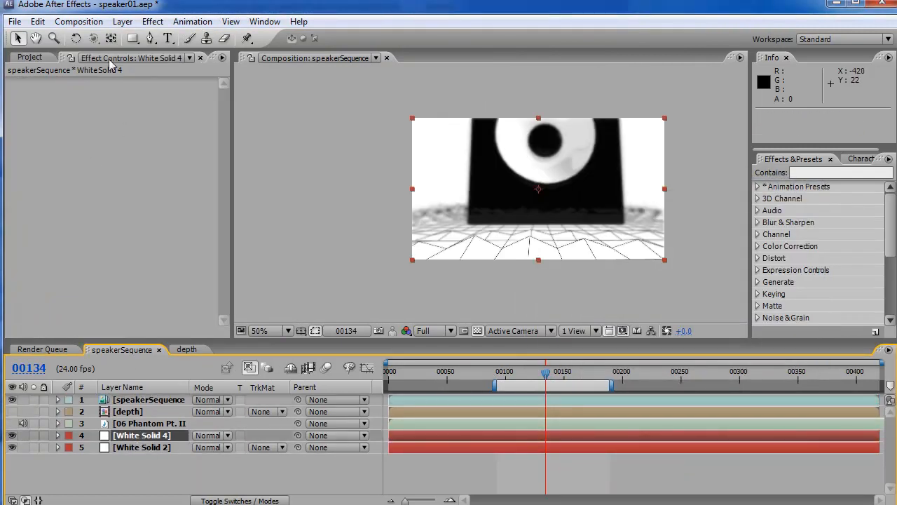
Step: Add Audio Spectrum to White Solid 4, with its start point at about -28, 184.5 and end point at about 806, 178.5
{"action": "left_click", "coordinate": [152, 21]}
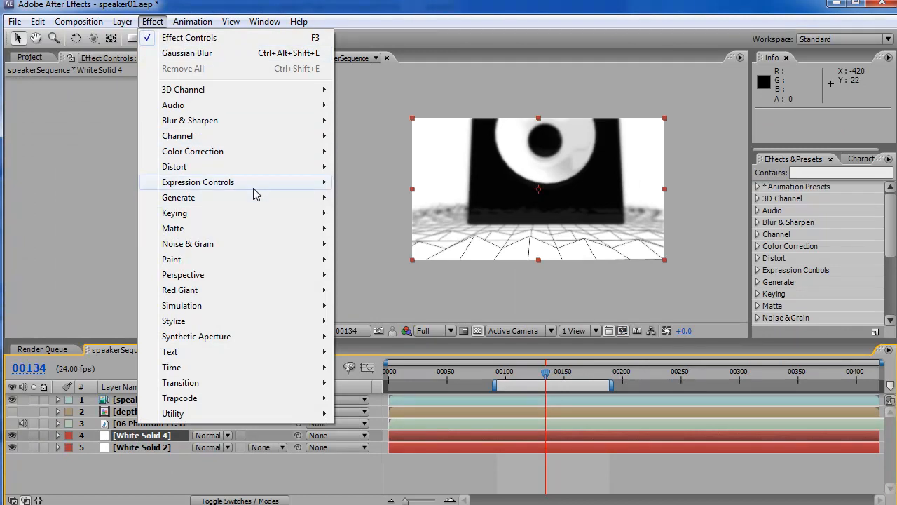
{"action": "mouse_move", "coordinate": [256, 206]}
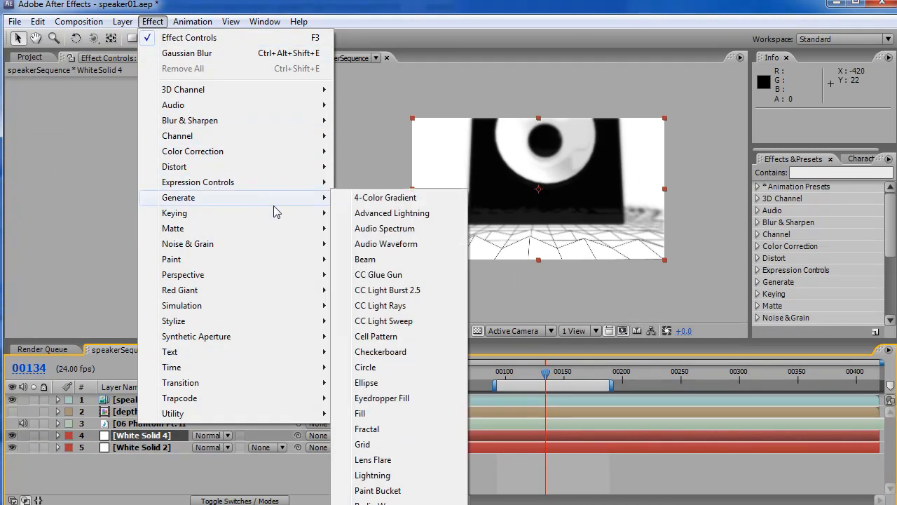
{"action": "left_click", "coordinate": [423, 222]}
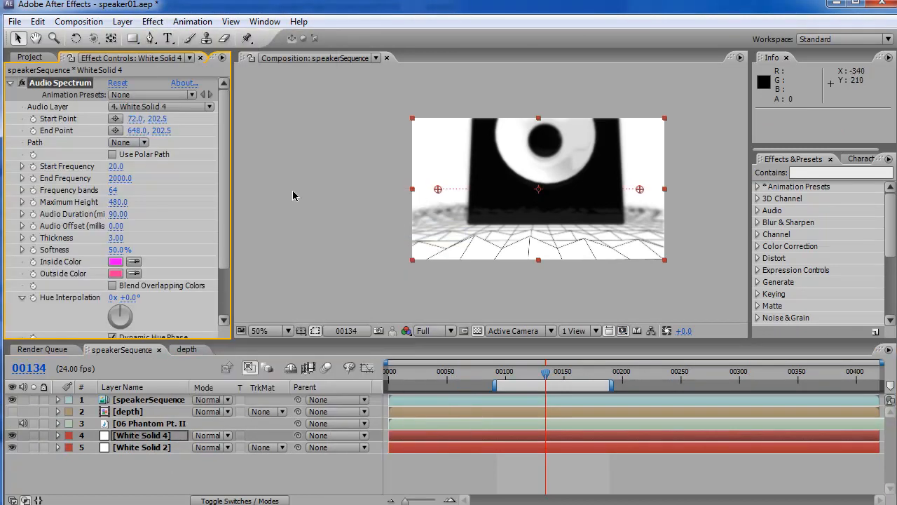
{"action": "left_click_drag", "start_coordinate": [429, 189], "coordinate": [403, 184]}
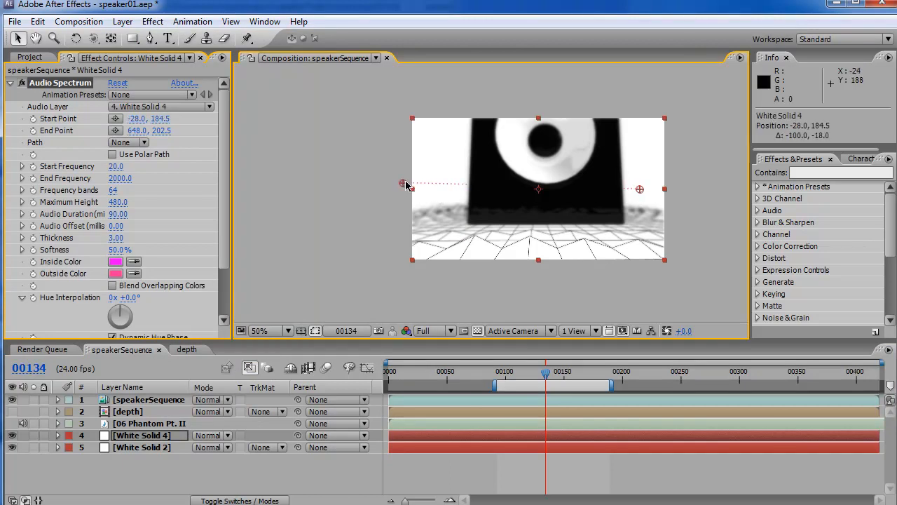
{"action": "left_click_drag", "start_coordinate": [640, 188], "coordinate": [696, 181]}
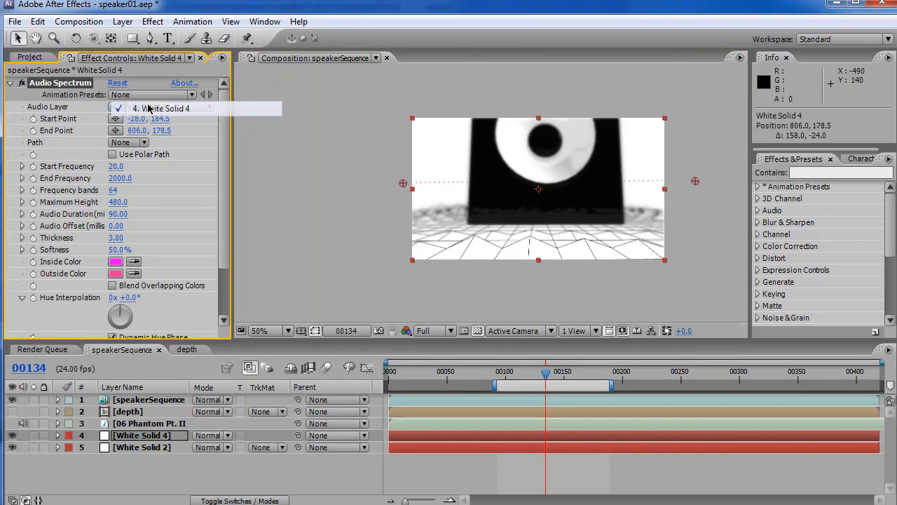
Step: Drive the Audio Spectrum with 06 Phantom Pt. II.wav and set End Frequency to 1200, Maximum Height to 1210 and Audio Duration to 150
{"action": "left_click", "coordinate": [168, 107]}
{"action": "left_click", "coordinate": [173, 96]}
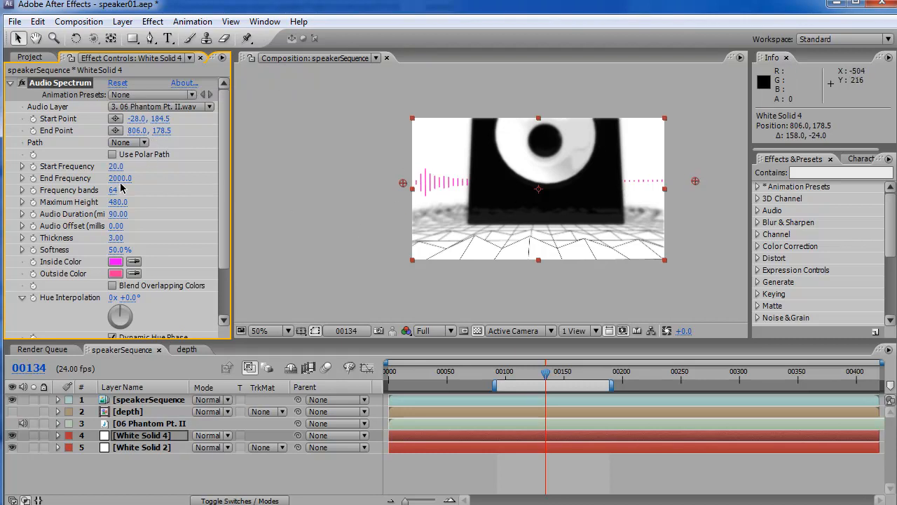
{"action": "left_click_drag", "start_coordinate": [130, 179], "coordinate": [164, 199]}
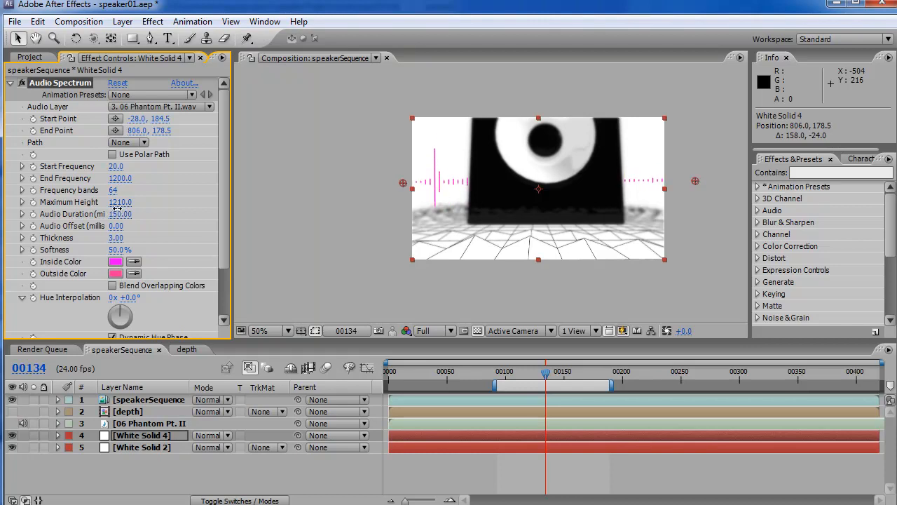
{"action": "left_click_drag", "start_coordinate": [225, 225], "coordinate": [214, 296]}
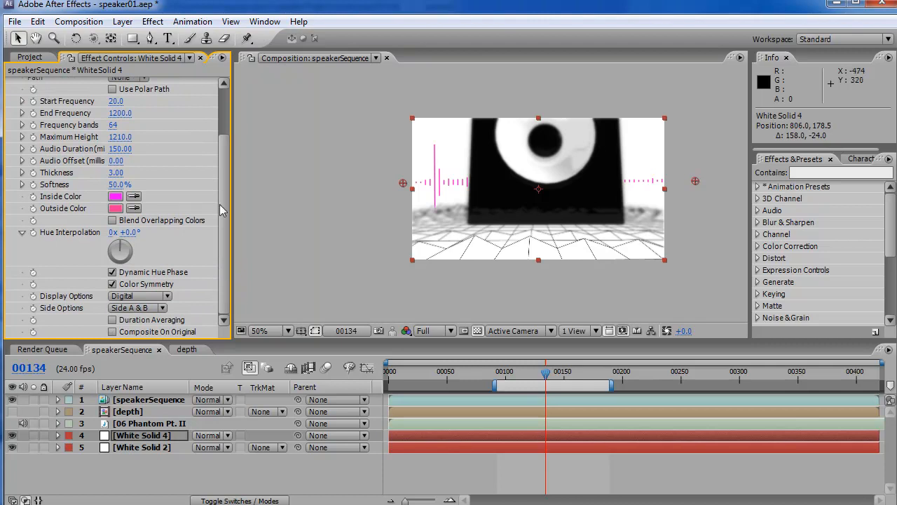
Step: Add a Gaussian Blur to White Solid 4 with Blurriness 8.5
{"action": "left_click", "coordinate": [153, 21]}
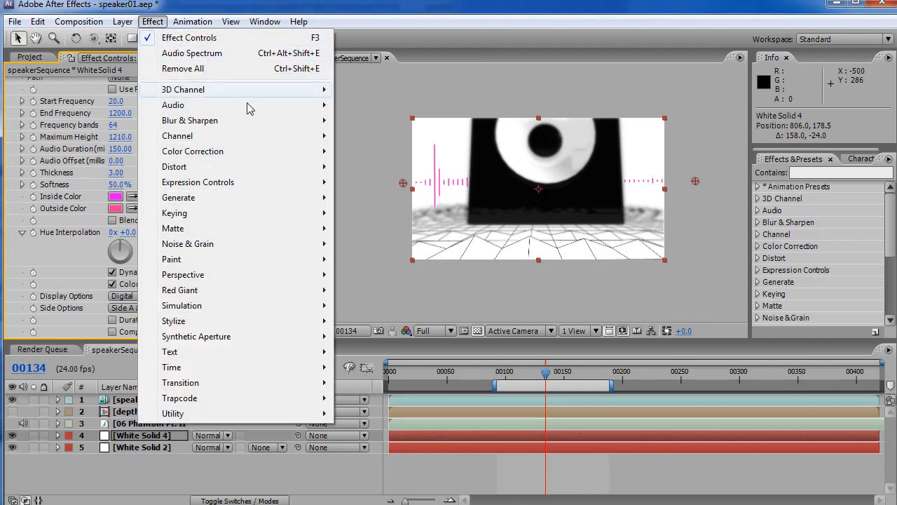
{"action": "mouse_move", "coordinate": [264, 125]}
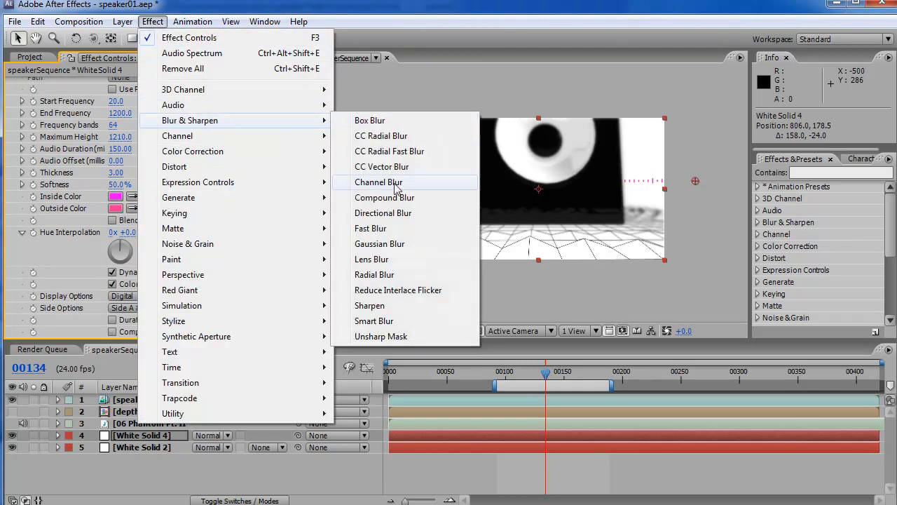
{"action": "left_click", "coordinate": [393, 244]}
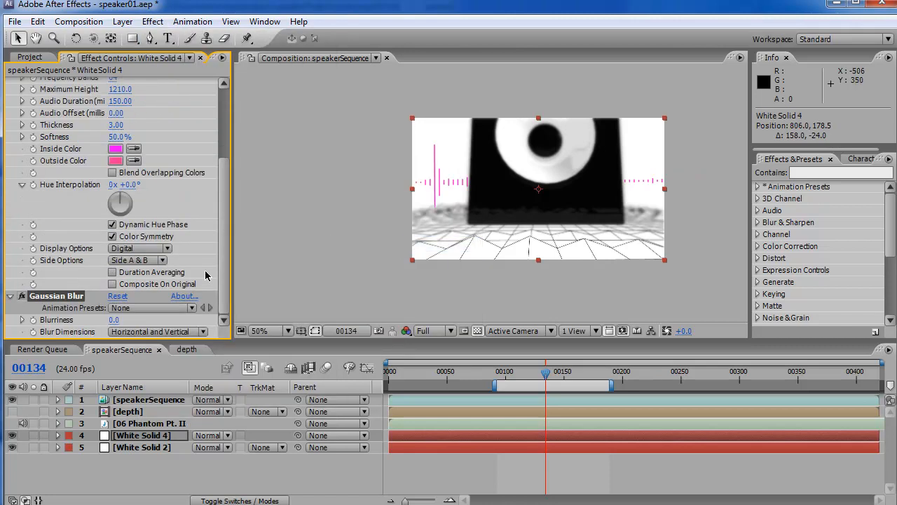
{"action": "left_click_drag", "start_coordinate": [115, 320], "coordinate": [174, 321]}
Step: At frame 167, tilt the Audio Spectrum line by moving its start point to about -66, 240.5 and end point to about 824, 138.5
{"action": "left_click_drag", "start_coordinate": [537, 372], "coordinate": [583, 377]}
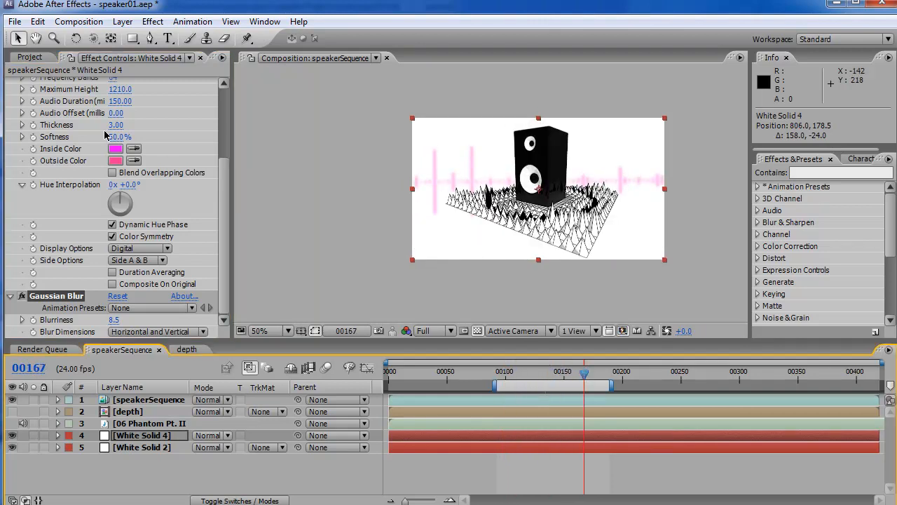
{"action": "scroll", "coordinate": [123, 94], "scroll_direction": "up", "scroll_amount": 5}
{"action": "left_click", "coordinate": [55, 84]}
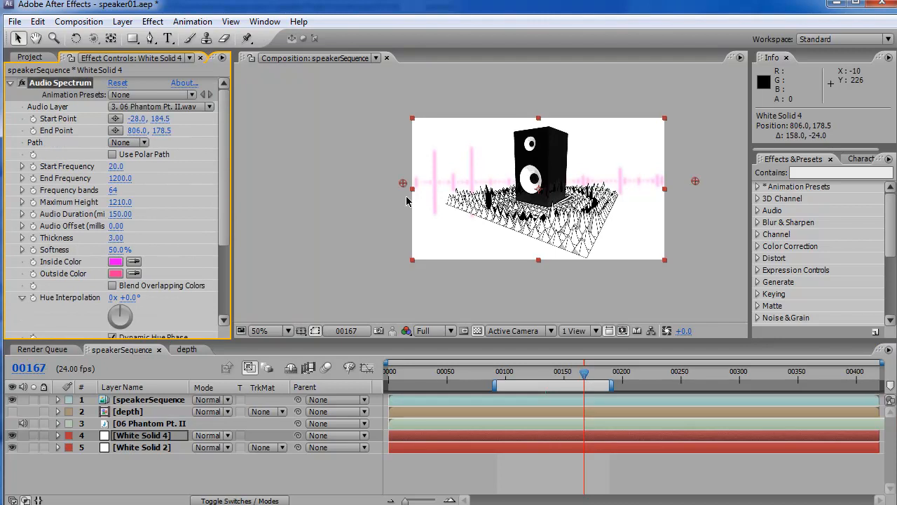
{"action": "left_click_drag", "start_coordinate": [403, 185], "coordinate": [391, 221]}
{"action": "left_click_drag", "start_coordinate": [694, 181], "coordinate": [701, 167]}
{"action": "left_click_drag", "start_coordinate": [389, 222], "coordinate": [390, 203]}
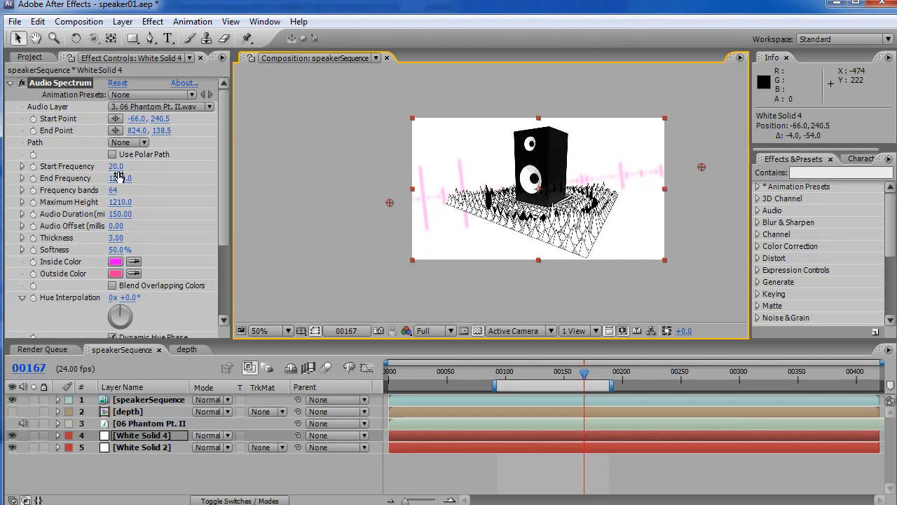
Step: Set the Audio Spectrum's Start Frequency to 1601, End Frequency to 3401 and Maximum Height to 10550, and check frames 126 to 146
{"action": "mouse_move", "coordinate": [119, 178]}
{"action": "left_mouse_down"}
{"action": "mouse_move", "coordinate": [108, 176]}
{"action": "mouse_move", "coordinate": [117, 178]}
{"action": "left_mouse_up"}
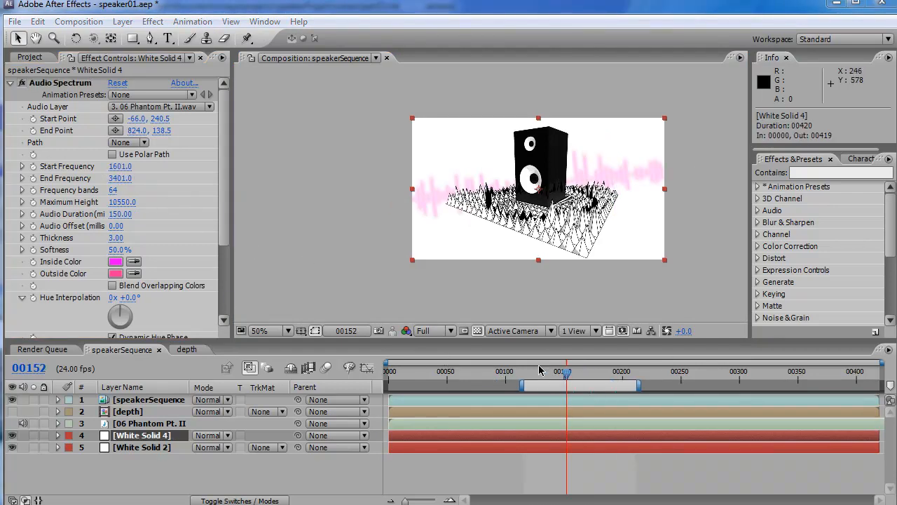
{"action": "left_click", "coordinate": [537, 375]}
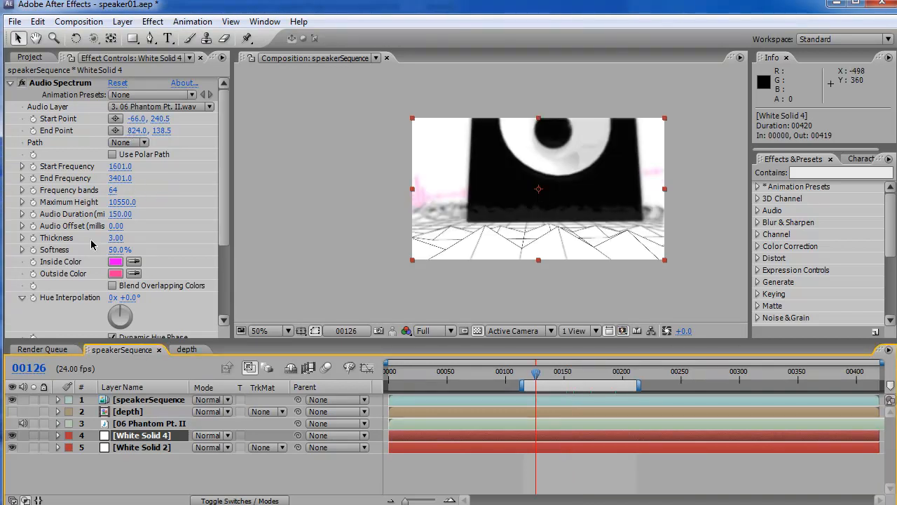
{"action": "mouse_move", "coordinate": [546, 375]}
{"action": "left_mouse_down"}
{"action": "mouse_move", "coordinate": [645, 378]}
{"action": "mouse_move", "coordinate": [558, 377]}
{"action": "left_mouse_up"}
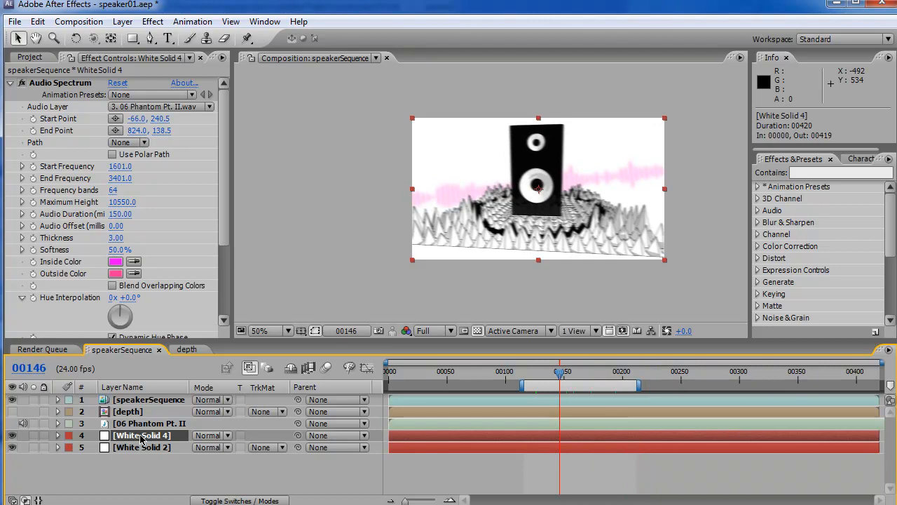
Step: At frame 128, duplicate White Solid 4 and move the copy above the speakerSequence layer
{"action": "left_click_drag", "start_coordinate": [559, 379], "coordinate": [539, 374]}
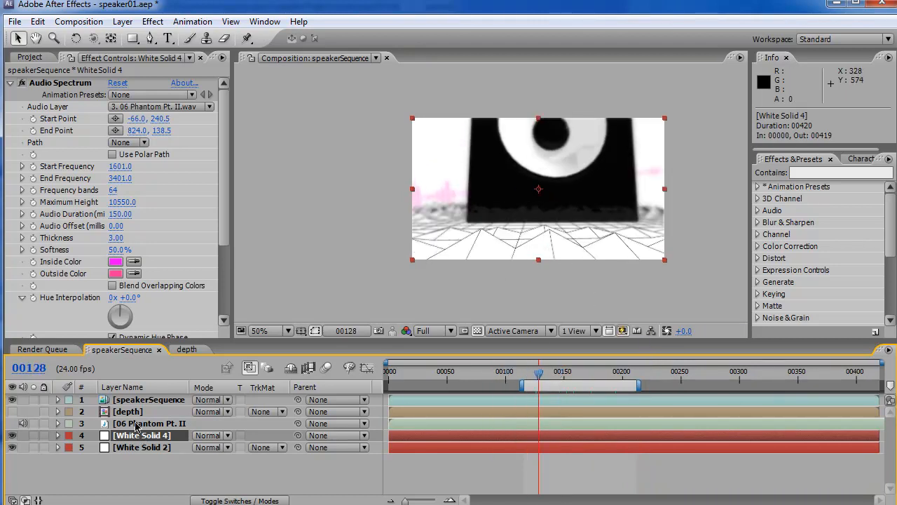
{"action": "key", "text": "ctrl+d"}
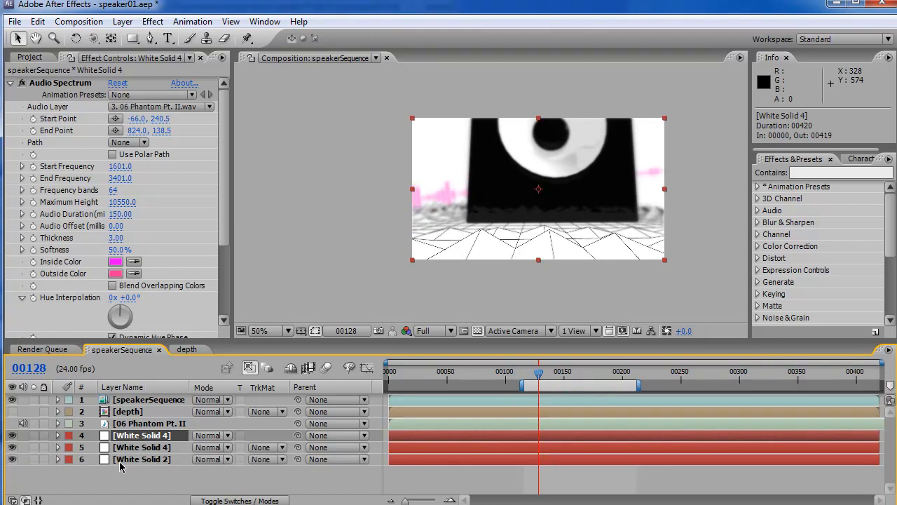
{"action": "left_click_drag", "start_coordinate": [124, 440], "coordinate": [125, 397]}
Step: Change the topmost solid's color to black as a new solid and check the composite at frame 140
{"action": "left_click", "coordinate": [150, 23]}
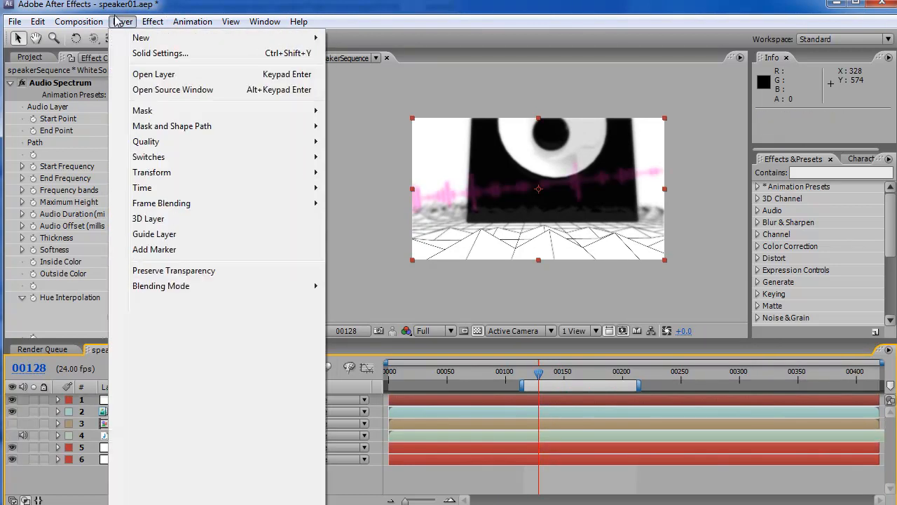
{"action": "left_click", "coordinate": [151, 54]}
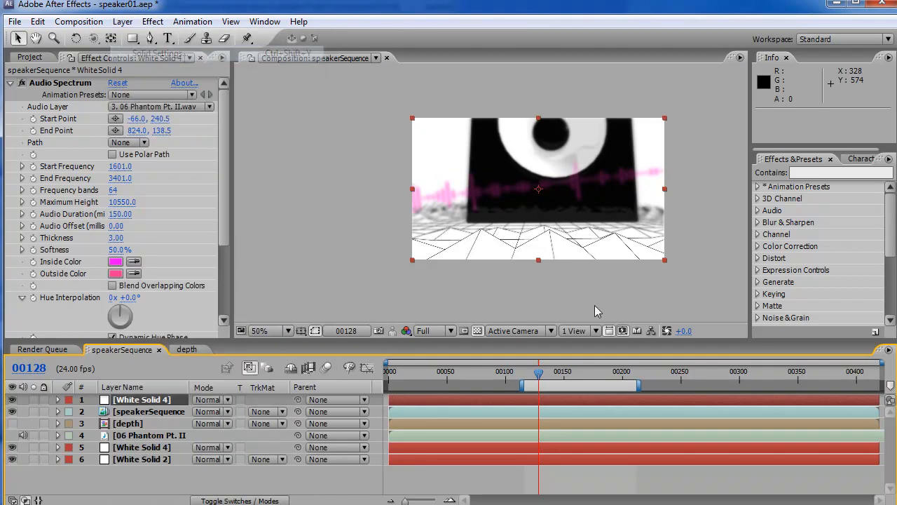
{"action": "left_click", "coordinate": [622, 412]}
{"action": "left_click_drag", "start_coordinate": [443, 442], "coordinate": [424, 442]}
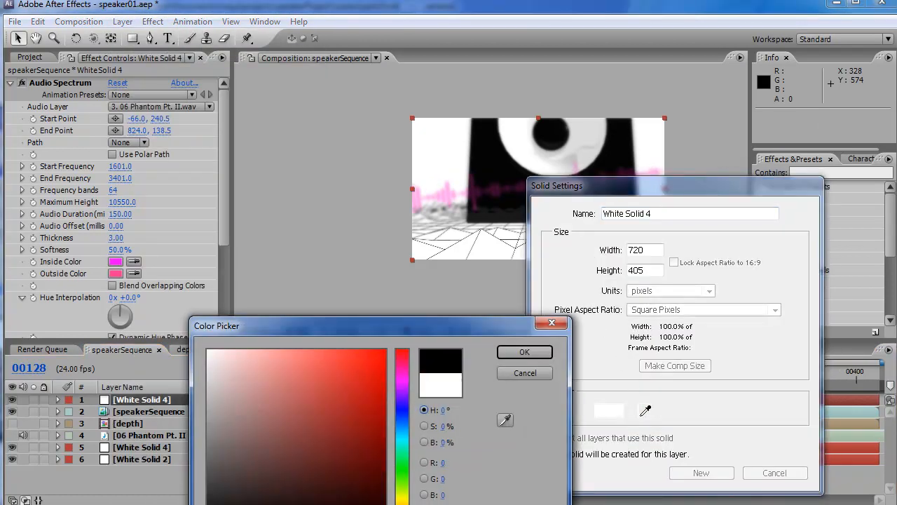
{"action": "left_click", "coordinate": [525, 355]}
{"action": "left_click", "coordinate": [700, 473]}
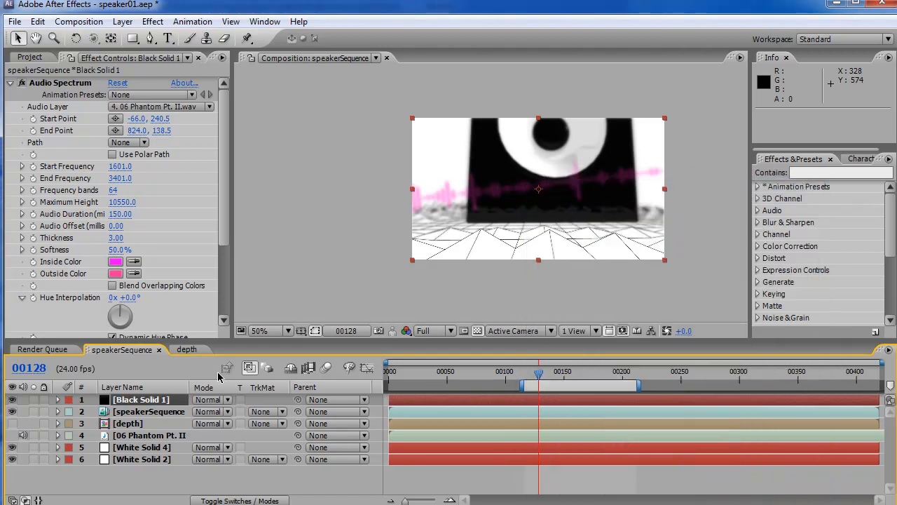
{"action": "left_click_drag", "start_coordinate": [538, 372], "coordinate": [552, 372]}
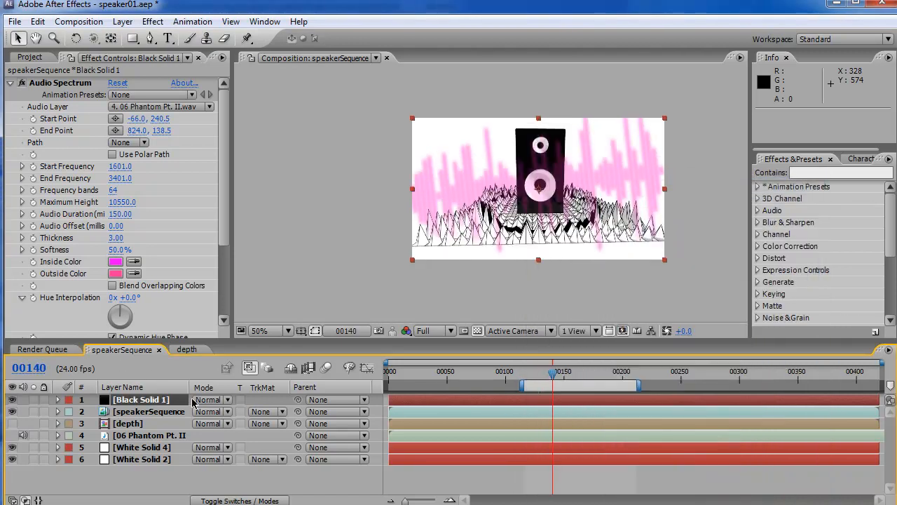
Step: Remove the Audio Spectrum effect from the Black Solid 1 layer
{"action": "left_click", "coordinate": [143, 401]}
{"action": "left_click", "coordinate": [68, 83]}
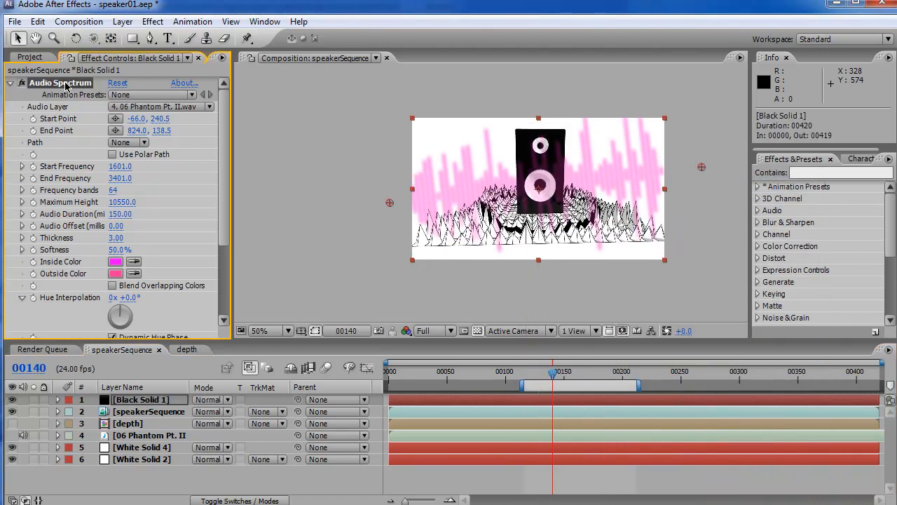
{"action": "key", "text": "Delete"}
{"action": "left_click", "coordinate": [65, 84]}
{"action": "key", "text": "Delete"}
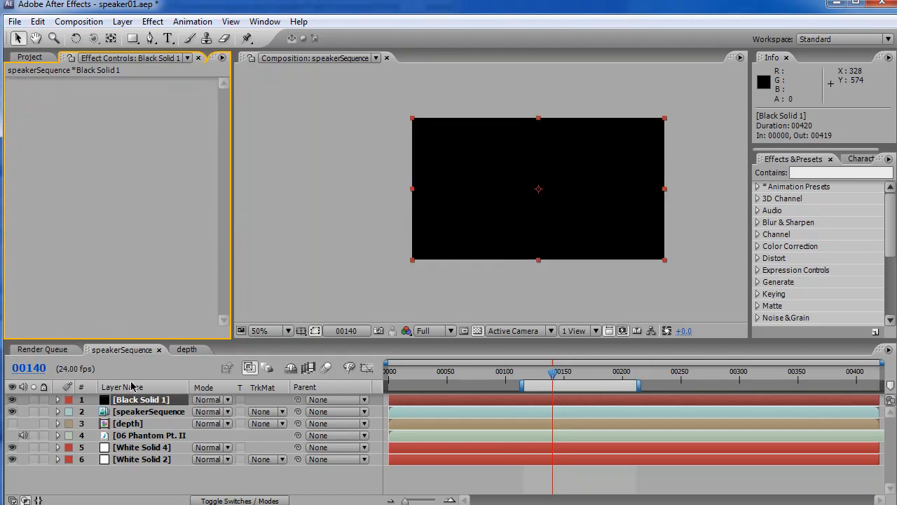
Step: Pre-compose Black Solid 1 as redSpill, moving all attributes into the new composition, and open that composition
{"action": "left_click", "coordinate": [140, 403]}
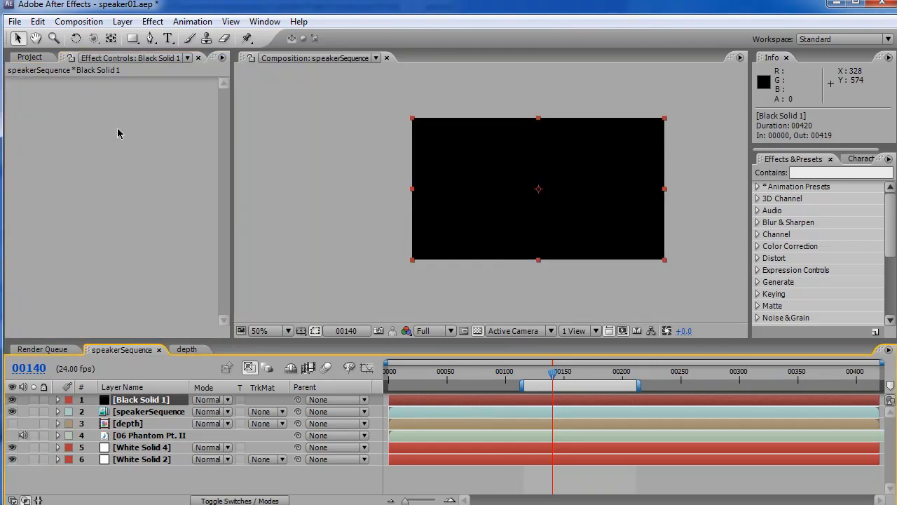
{"action": "key", "text": "ctrl+shift+c"}
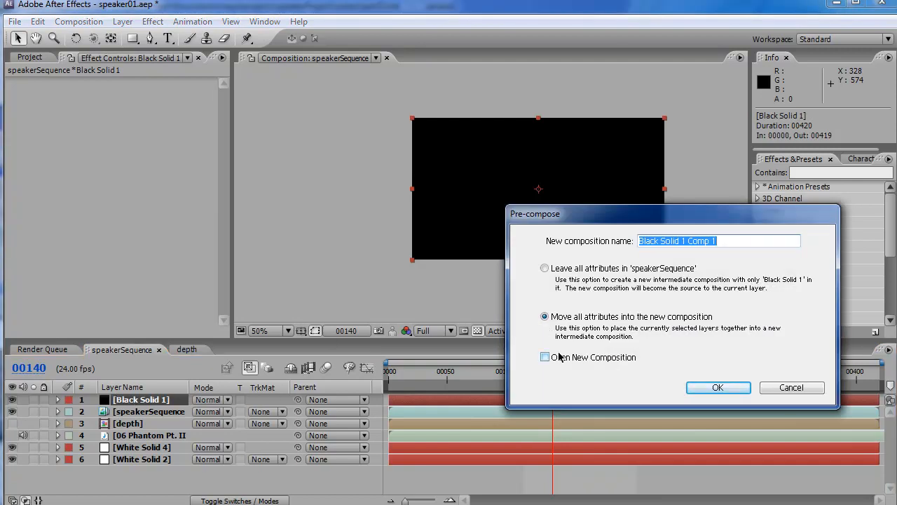
{"action": "type", "text": "redSpill"}
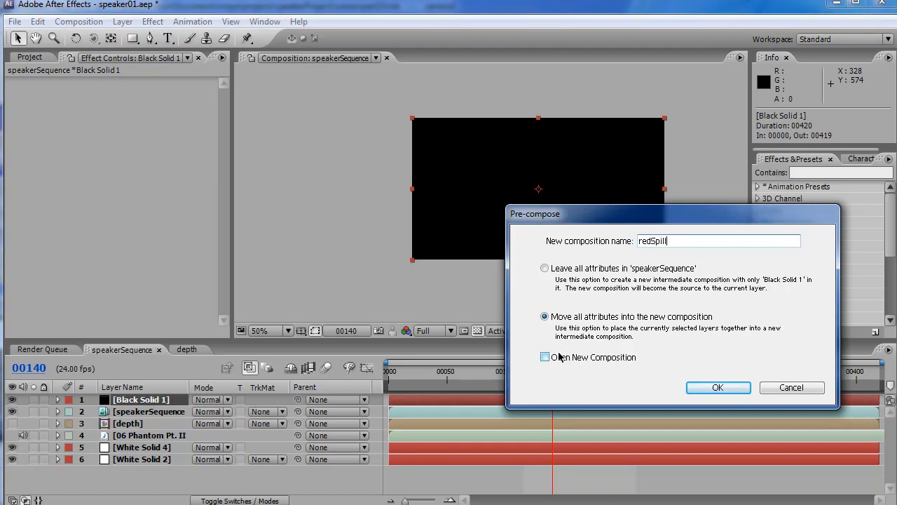
{"action": "key", "text": "Return"}
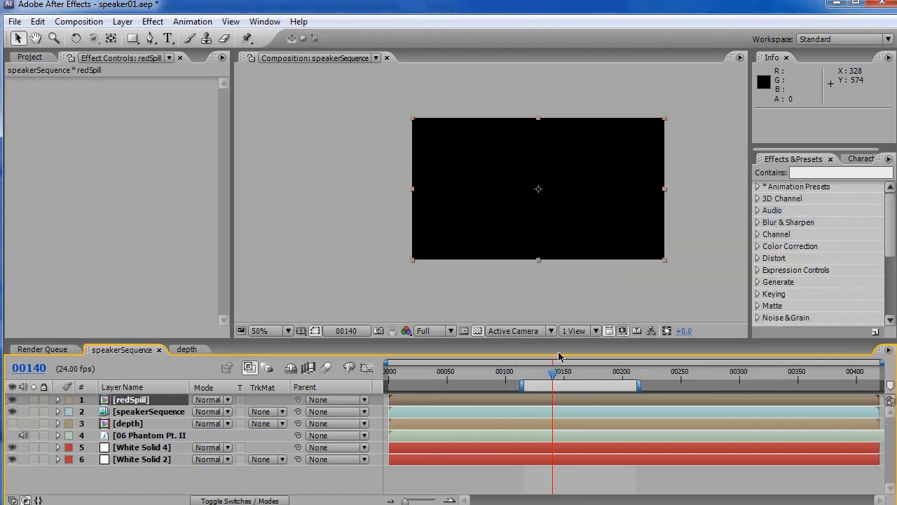
{"action": "double_click", "coordinate": [129, 401]}
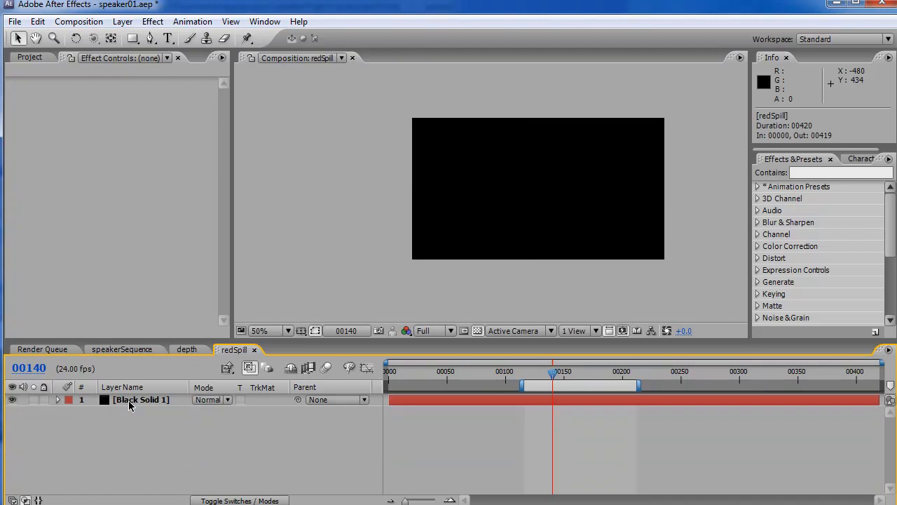
Step: Add a red spot light named Light 1 with 100% intensity, a 90-degree cone angle and 50% cone feather
{"action": "left_click", "coordinate": [128, 400]}
{"action": "left_click", "coordinate": [123, 21]}
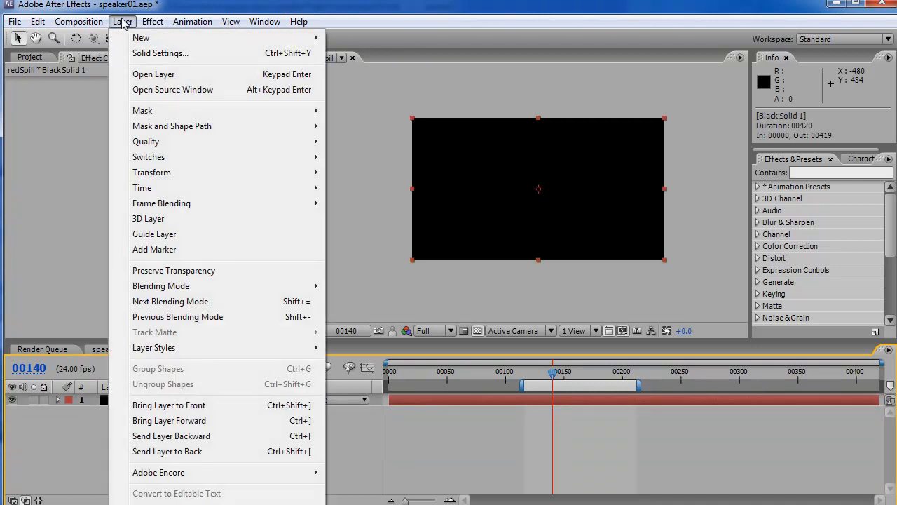
{"action": "mouse_move", "coordinate": [162, 38]}
{"action": "left_click", "coordinate": [379, 68]}
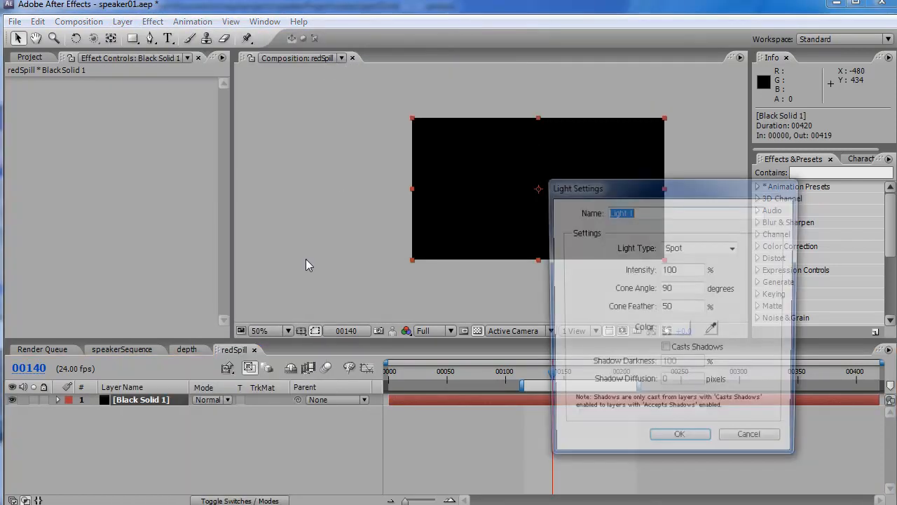
{"action": "left_click", "coordinate": [704, 246]}
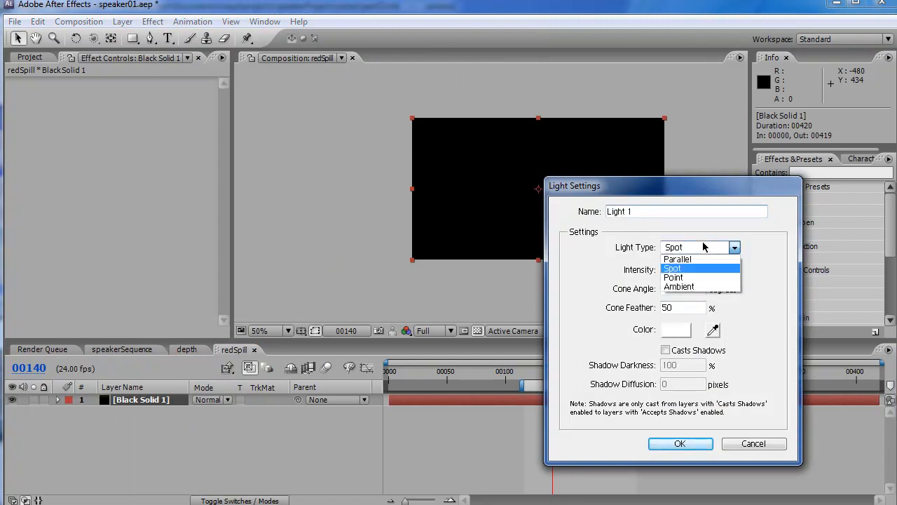
{"action": "left_click", "coordinate": [696, 266]}
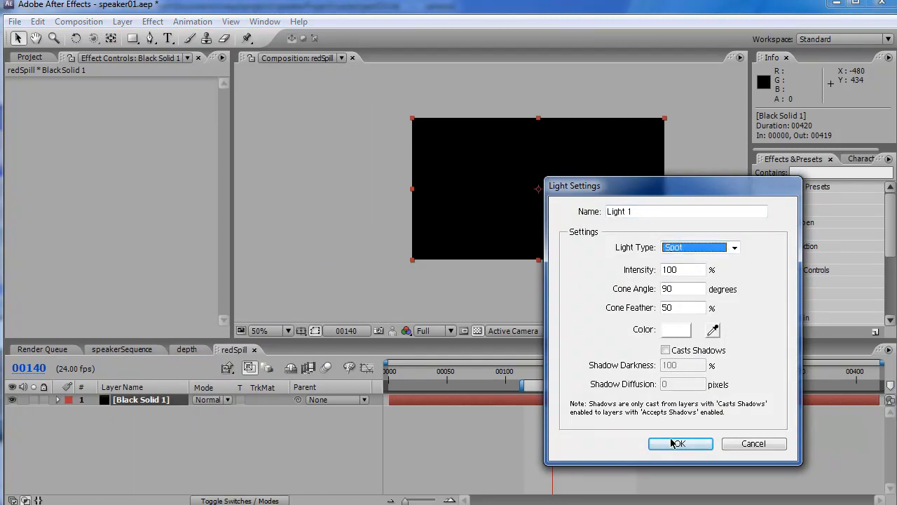
{"action": "left_click", "coordinate": [676, 329]}
{"action": "left_click", "coordinate": [384, 350]}
{"action": "left_click", "coordinate": [540, 354]}
{"action": "left_click", "coordinate": [678, 442]}
{"action": "left_click", "coordinate": [759, 328]}
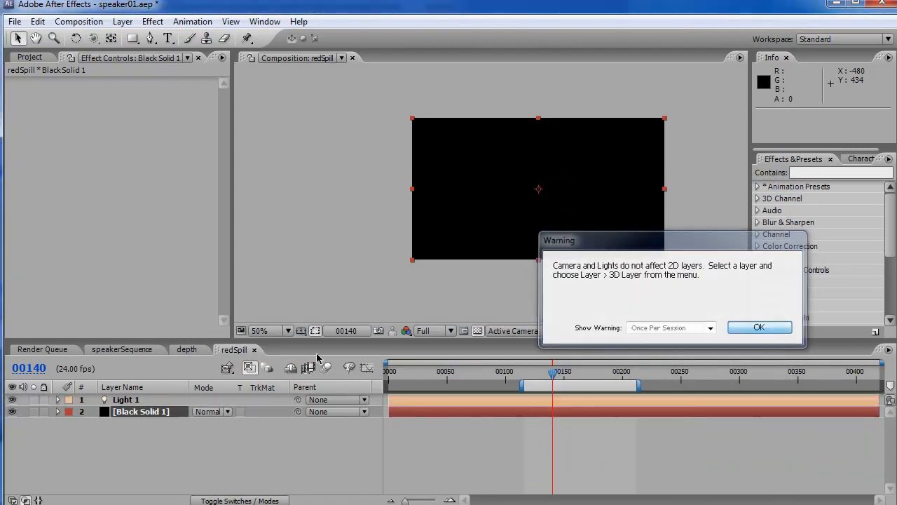
Step: Make the Black Solid 1 layer a 3D layer so lights can affect it
{"action": "left_click", "coordinate": [270, 413]}
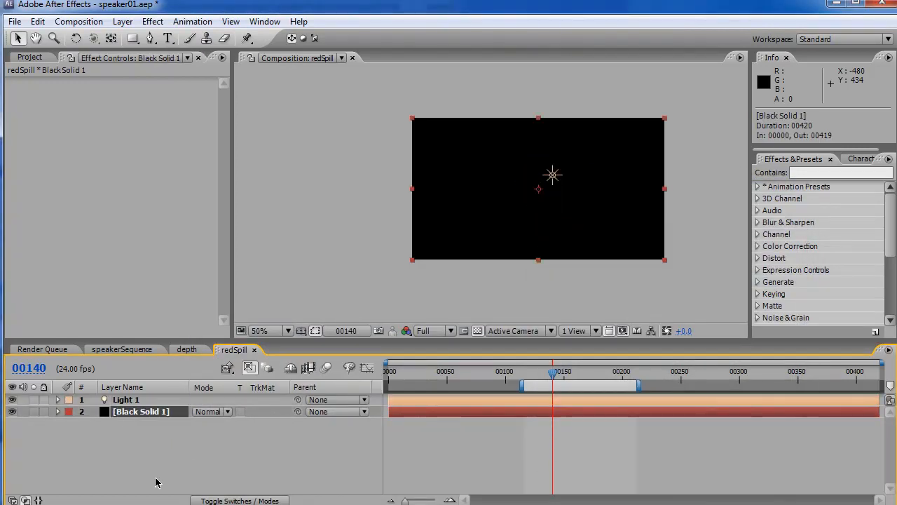
{"action": "left_click", "coordinate": [214, 499]}
{"action": "left_click", "coordinate": [270, 412]}
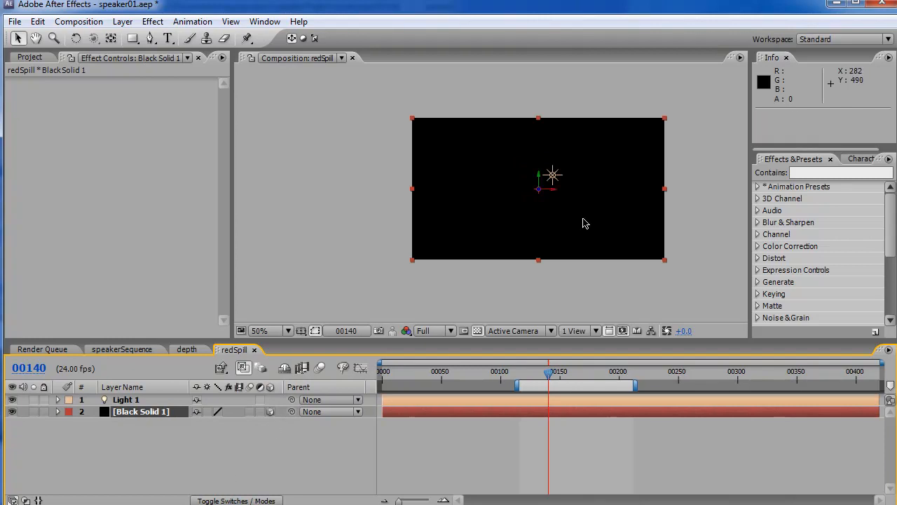
Step: Move Light 1 near the frame's right edge, undo the accidental move of the black solid, and lock the solid
{"action": "left_click", "coordinate": [138, 400]}
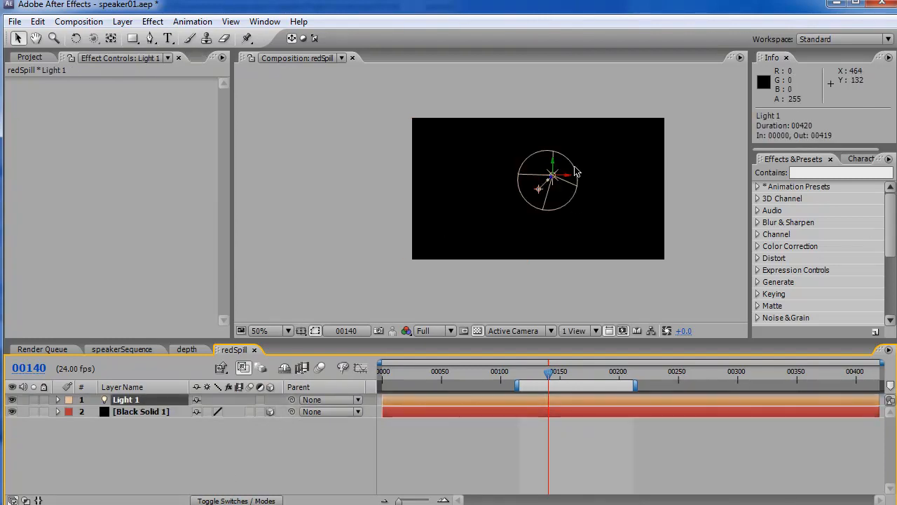
{"action": "left_click_drag", "start_coordinate": [569, 180], "coordinate": [681, 186]}
{"action": "key", "text": "ctrl+z"}
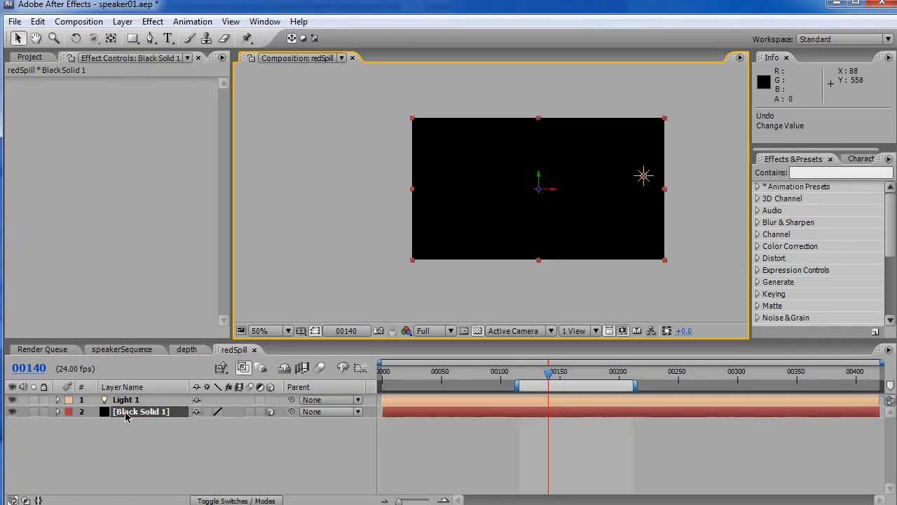
{"action": "left_click", "coordinate": [46, 411]}
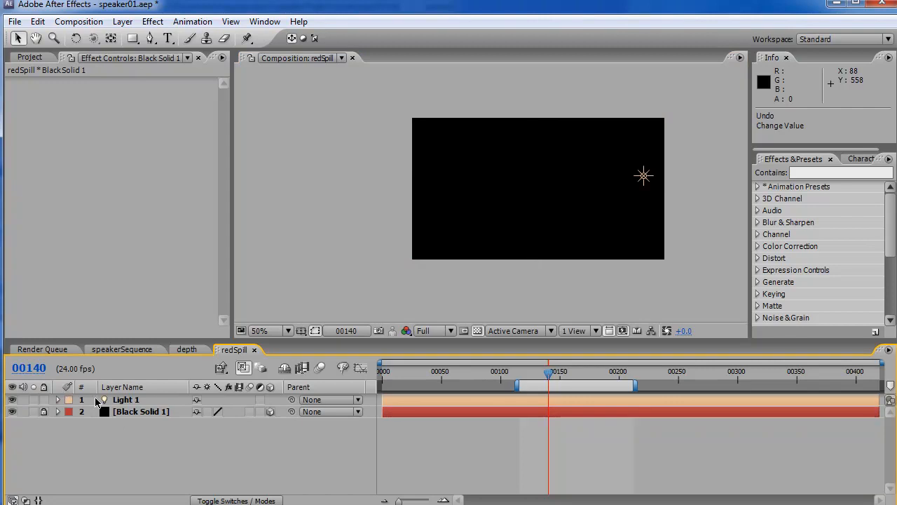
Step: Reposition Light 1 near the right edge and place its point of interest at about 566, 178, -88
{"action": "left_click", "coordinate": [136, 399]}
{"action": "left_click_drag", "start_coordinate": [653, 180], "coordinate": [538, 186]}
{"action": "left_click_drag", "start_coordinate": [604, 181], "coordinate": [649, 169]}
{"action": "left_click_drag", "start_coordinate": [565, 184], "coordinate": [618, 179]}
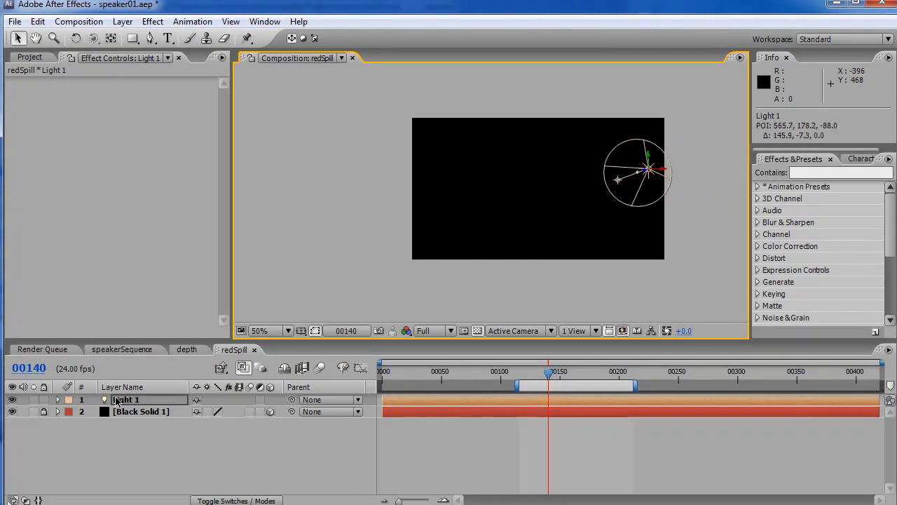
Step: Raise Light 1's intensity to 414% in its light options
{"action": "left_click", "coordinate": [57, 399]}
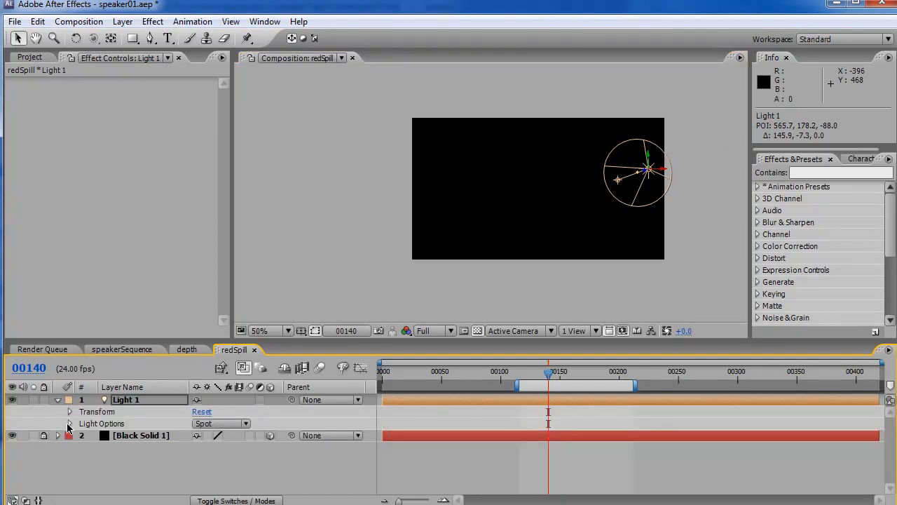
{"action": "left_click", "coordinate": [69, 424]}
{"action": "left_click_drag", "start_coordinate": [207, 418], "coordinate": [638, 398]}
{"action": "left_click_drag", "start_coordinate": [413, 404], "coordinate": [407, 404]}
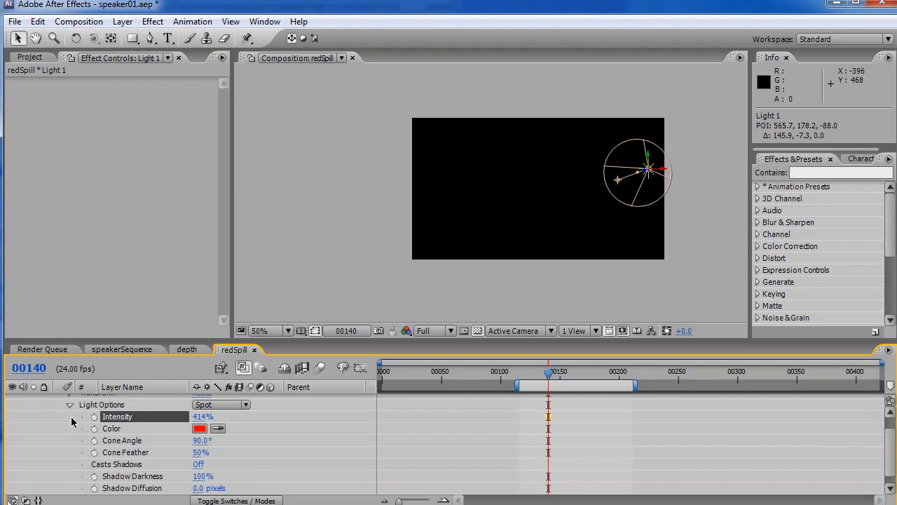
{"action": "scroll", "coordinate": [66, 405], "scroll_direction": "up", "scroll_amount": 1}
{"action": "left_click", "coordinate": [58, 399]}
Step: Unlock the black solid and change its color to dark gray in the solid settings
{"action": "left_click", "coordinate": [109, 412]}
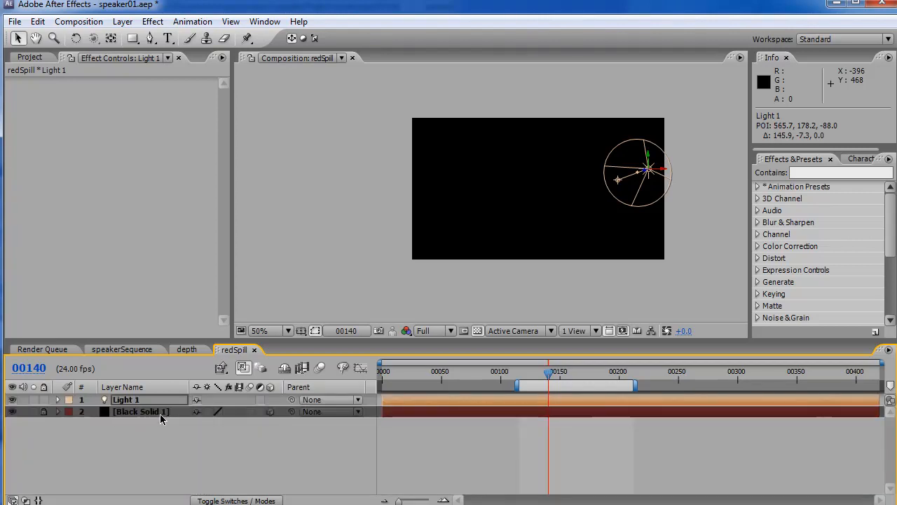
{"action": "left_click", "coordinate": [43, 413]}
{"action": "left_click", "coordinate": [133, 413]}
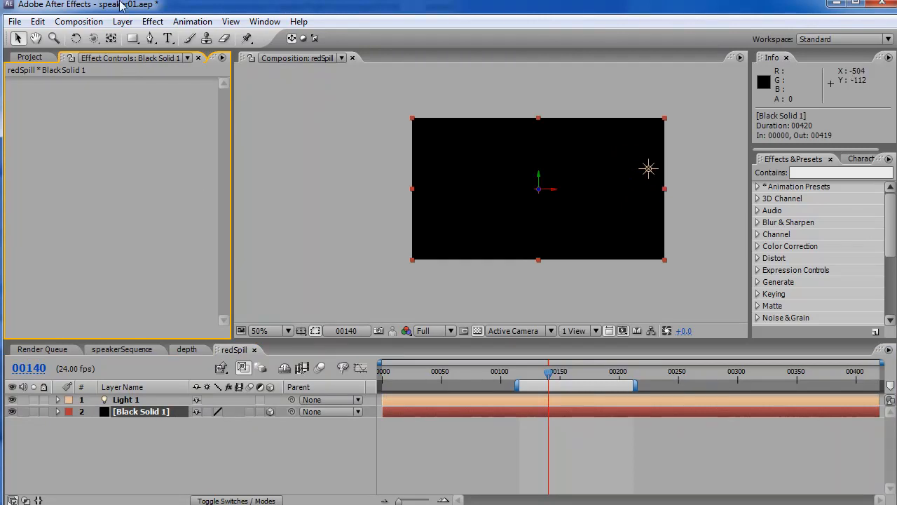
{"action": "left_click", "coordinate": [153, 22]}
{"action": "mouse_move", "coordinate": [123, 22]}
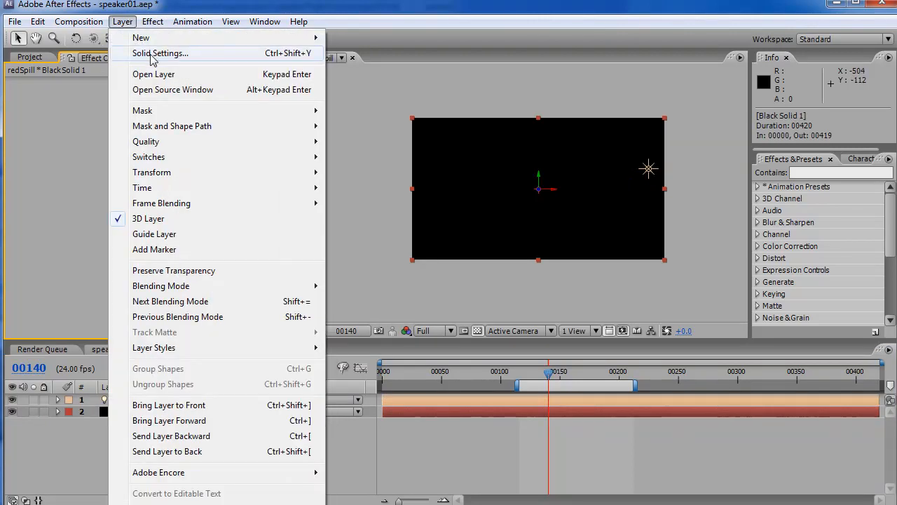
{"action": "left_click", "coordinate": [124, 54]}
{"action": "left_click", "coordinate": [609, 411]}
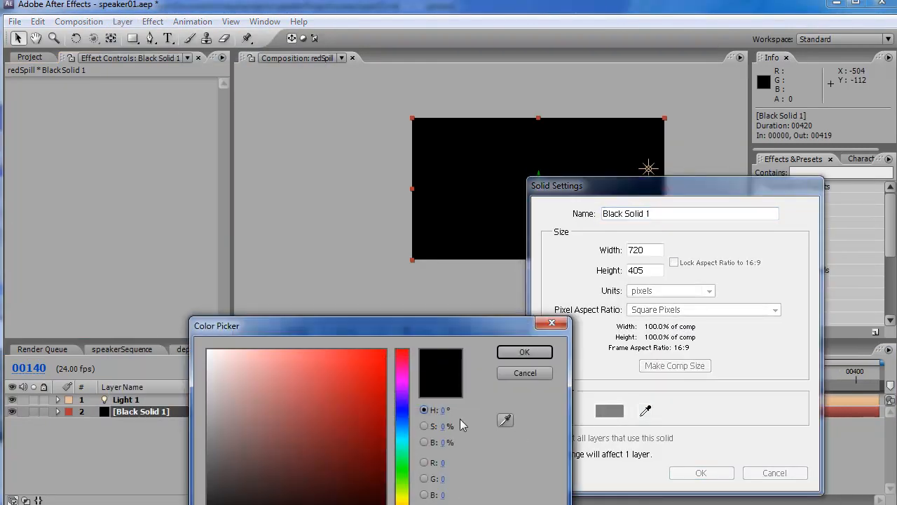
{"action": "left_click", "coordinate": [206, 479]}
{"action": "left_click", "coordinate": [524, 351]}
{"action": "left_click", "coordinate": [701, 472]}
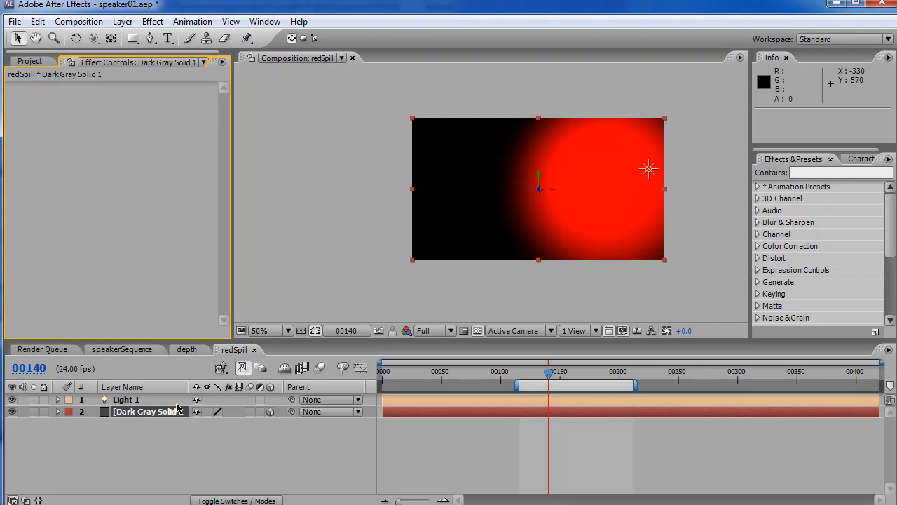
{"action": "left_click", "coordinate": [136, 401]}
{"action": "left_click", "coordinate": [611, 181]}
{"action": "key", "text": "ctrl+z"}
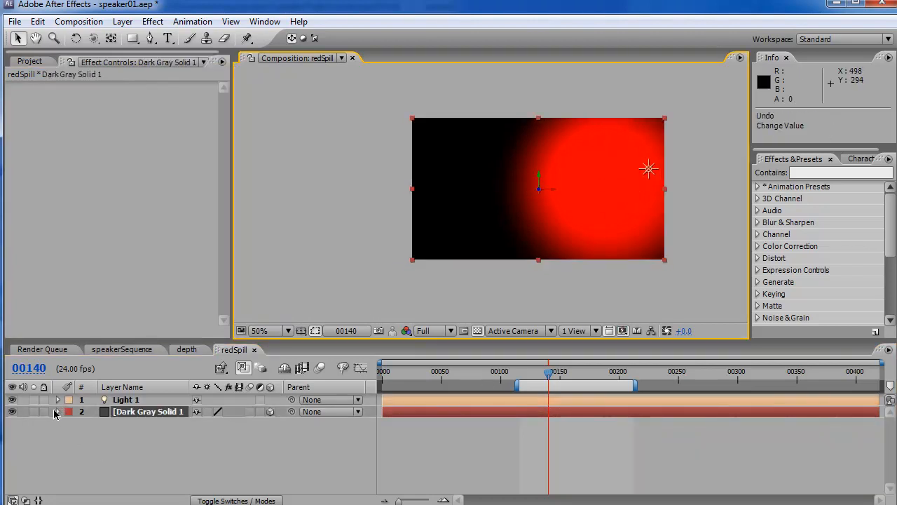
Step: Lock the gray solid and move Light 1 beyond the right edge, aiming it at the lower-right corner, about 701, 366, -87
{"action": "left_click", "coordinate": [43, 411]}
{"action": "left_click", "coordinate": [161, 399]}
{"action": "left_click_drag", "start_coordinate": [666, 172], "coordinate": [664, 148]}
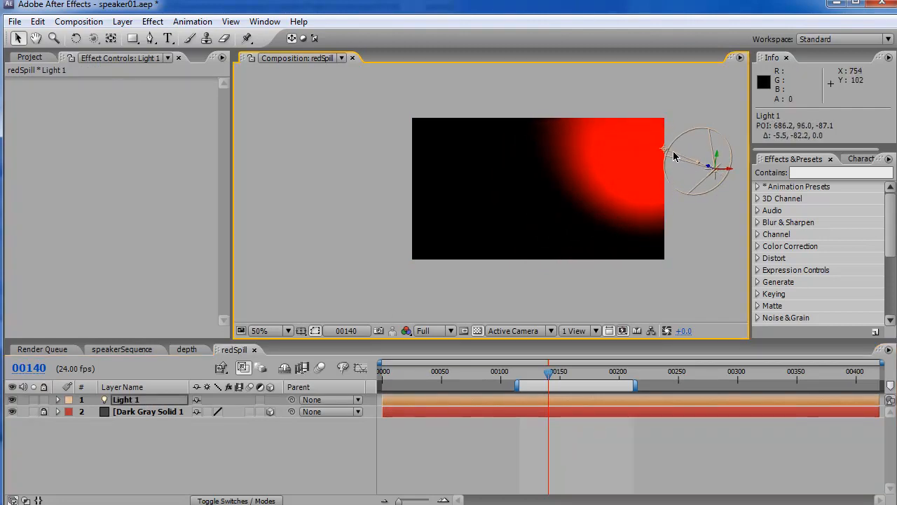
{"action": "left_click_drag", "start_coordinate": [665, 151], "coordinate": [669, 253]}
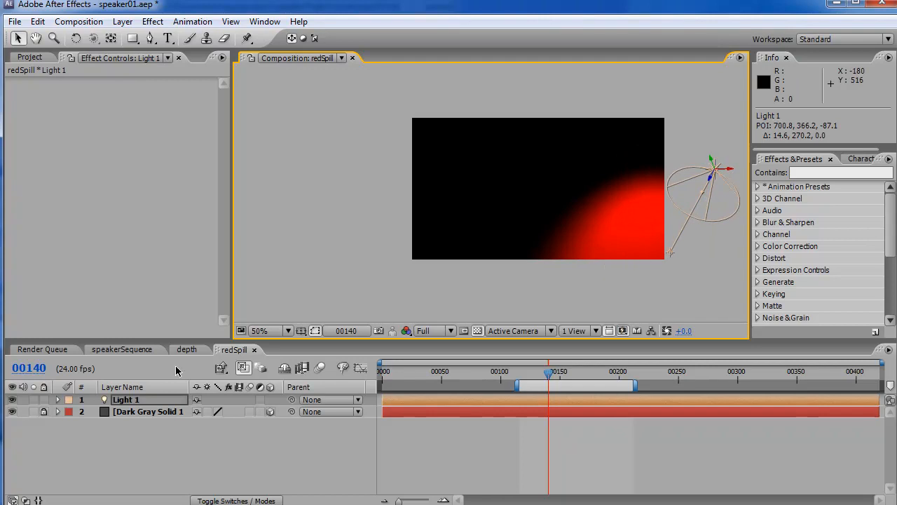
Step: Duplicate Light 1, move the copy beyond the left edge and aim it at the upper left, about -19, 61, -65
{"action": "left_click", "coordinate": [151, 400]}
{"action": "key", "text": "ctrl+d"}
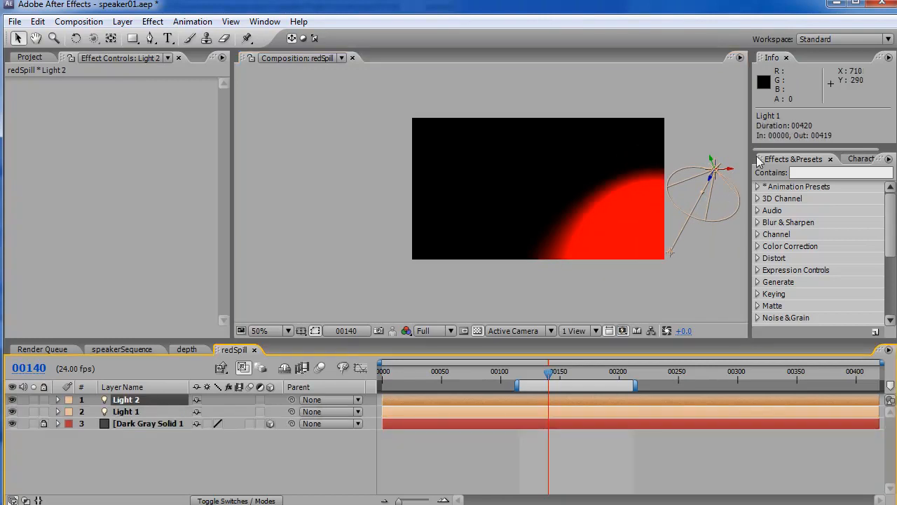
{"action": "left_click", "coordinate": [645, 235]}
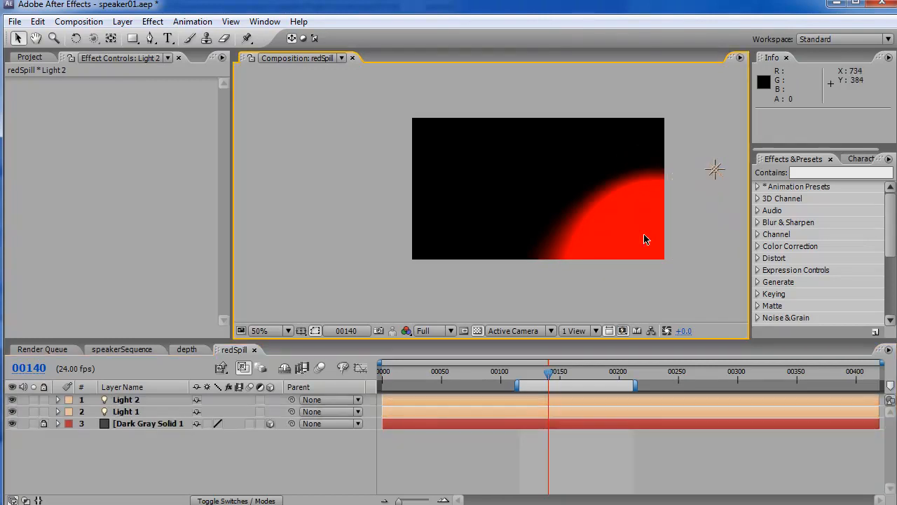
{"action": "left_click", "coordinate": [715, 169]}
{"action": "left_click_drag", "start_coordinate": [733, 174], "coordinate": [397, 137]}
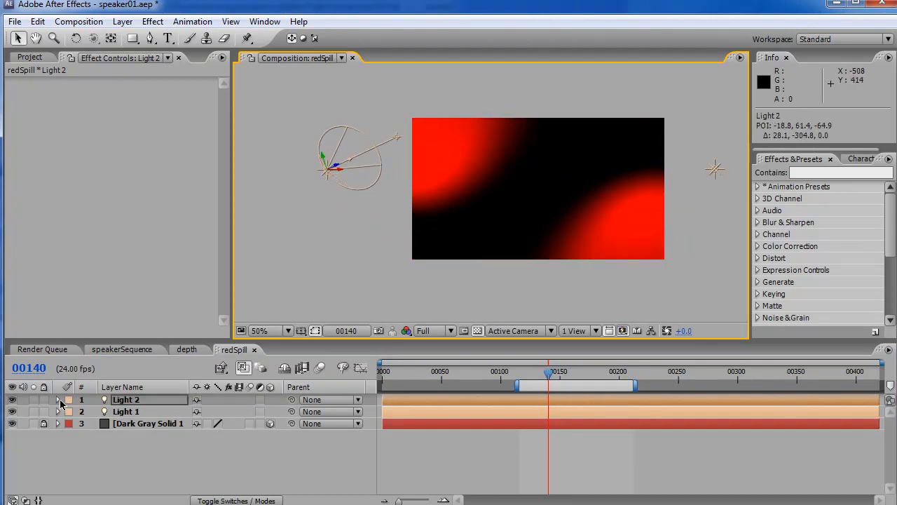
Step: Change Light 2's color to dark yellow, RGB 197, 162, 0
{"action": "left_click", "coordinate": [58, 400]}
{"action": "left_click", "coordinate": [70, 424]}
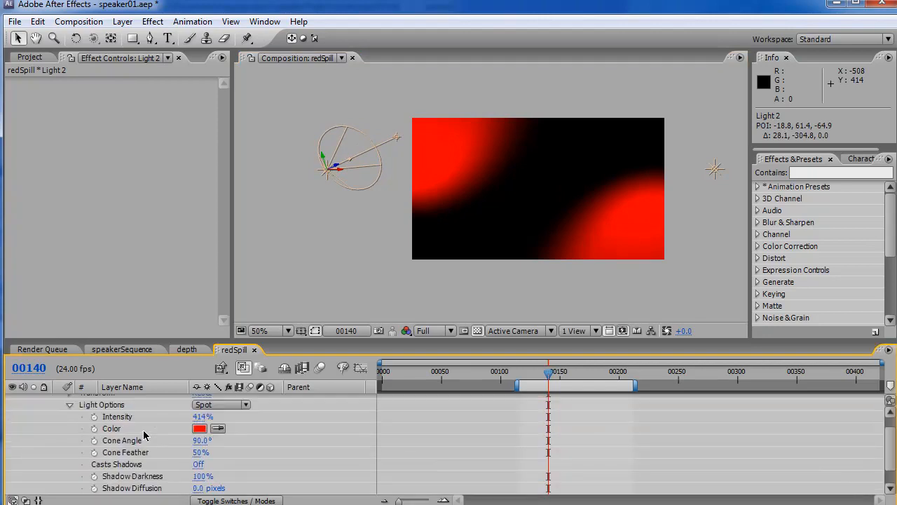
{"action": "left_click", "coordinate": [199, 428]}
{"action": "left_click_drag", "start_coordinate": [401, 501], "coordinate": [402, 503]}
{"action": "left_click_drag", "start_coordinate": [377, 369], "coordinate": [390, 346]}
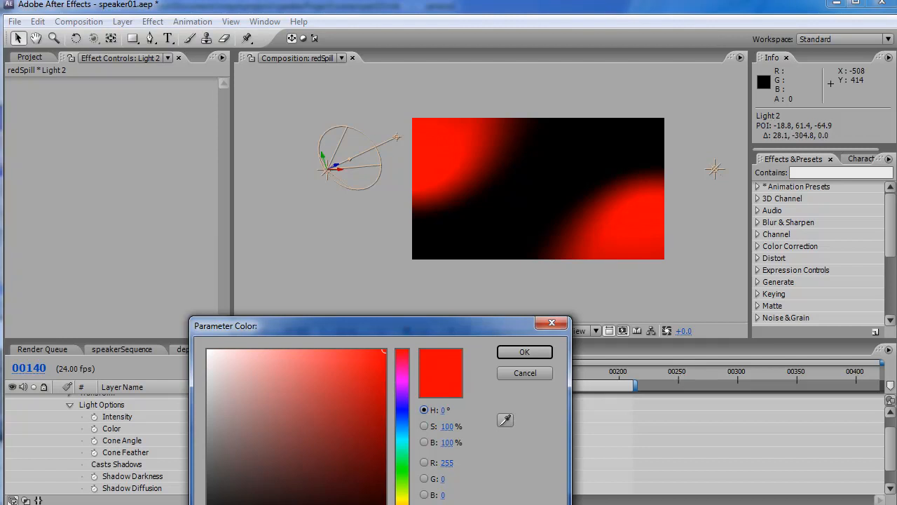
{"action": "left_click_drag", "start_coordinate": [402, 503], "coordinate": [402, 504]}
{"action": "left_click_drag", "start_coordinate": [378, 370], "coordinate": [389, 389]}
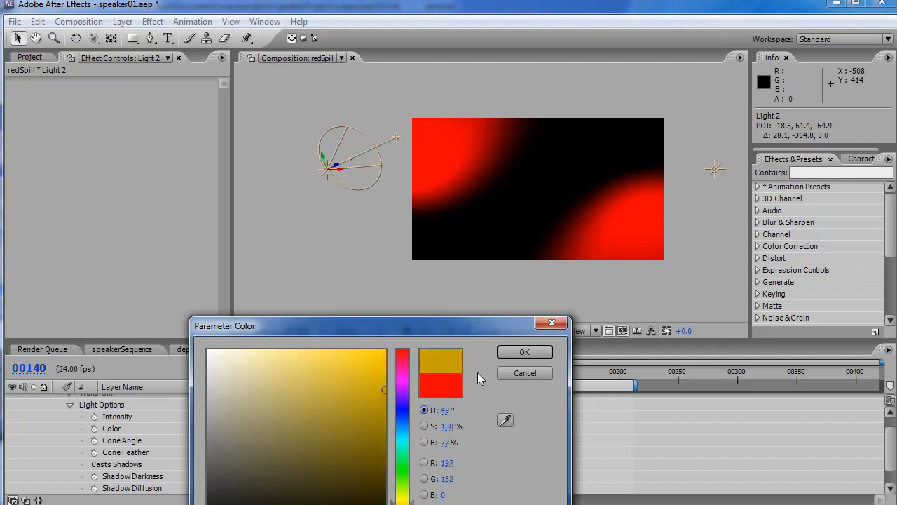
{"action": "left_click", "coordinate": [540, 352]}
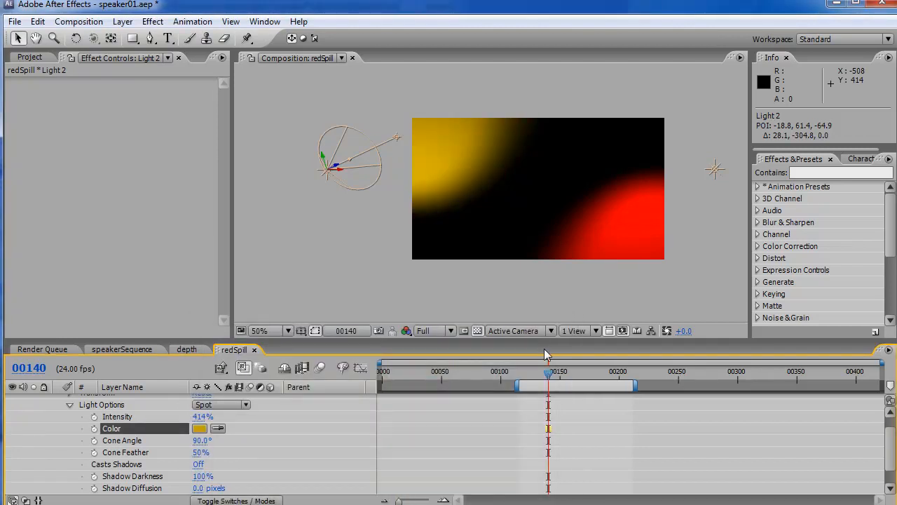
Step: Change Light 2's color to orange and aim it at about -4, 48, -65
{"action": "left_click", "coordinate": [199, 429]}
{"action": "left_click_drag", "start_coordinate": [401, 503], "coordinate": [402, 504]}
{"action": "left_click", "coordinate": [505, 354]}
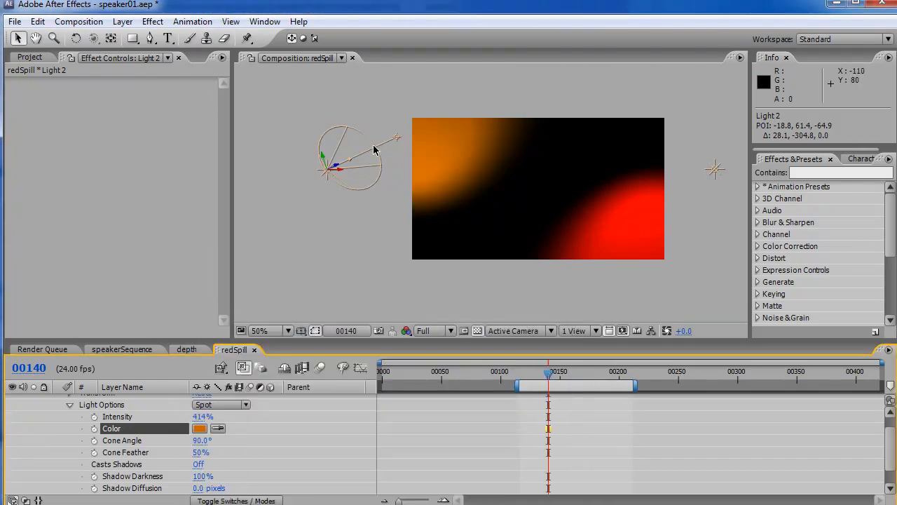
{"action": "mouse_move", "coordinate": [398, 137]}
{"action": "left_mouse_down"}
{"action": "mouse_move", "coordinate": [419, 124]}
{"action": "mouse_move", "coordinate": [402, 132]}
{"action": "left_mouse_up"}
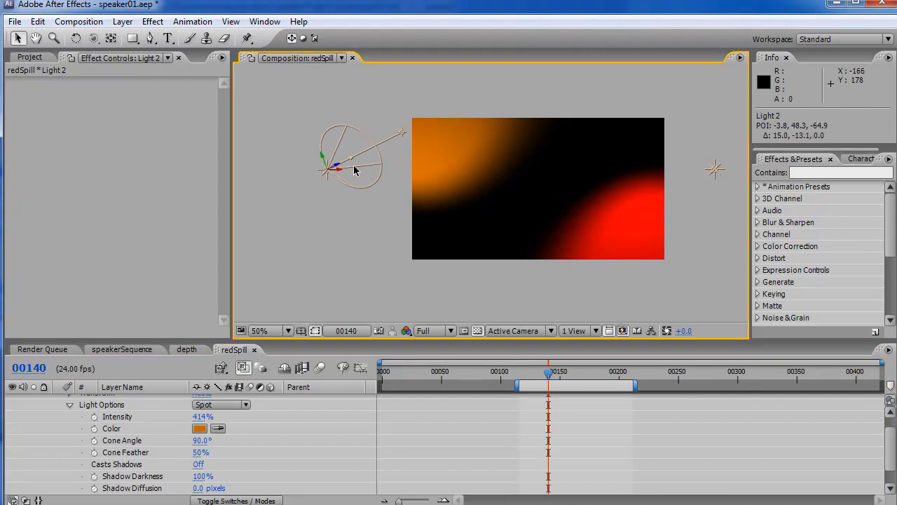
Step: Open the speakerSequence composition and try the Add blending mode on the redSpill layer
{"action": "left_click", "coordinate": [202, 348]}
{"action": "left_click", "coordinate": [139, 348]}
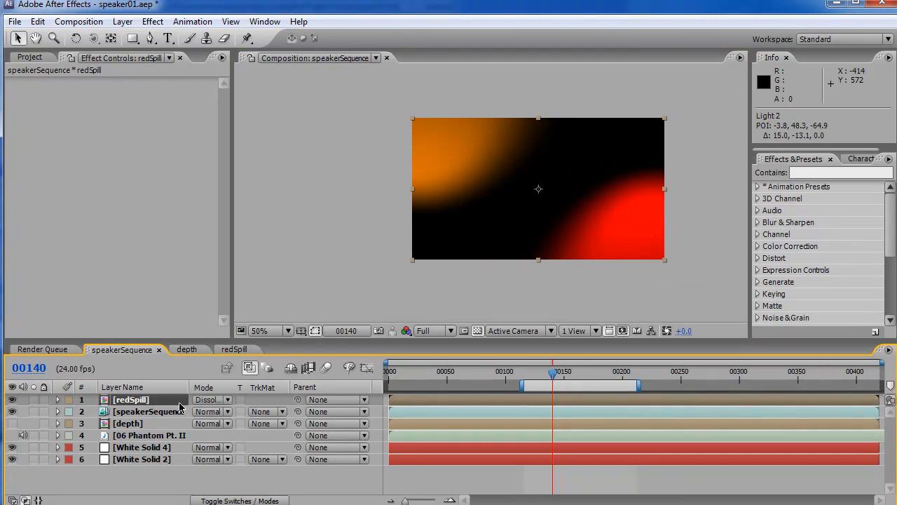
{"action": "key", "text": "period"}
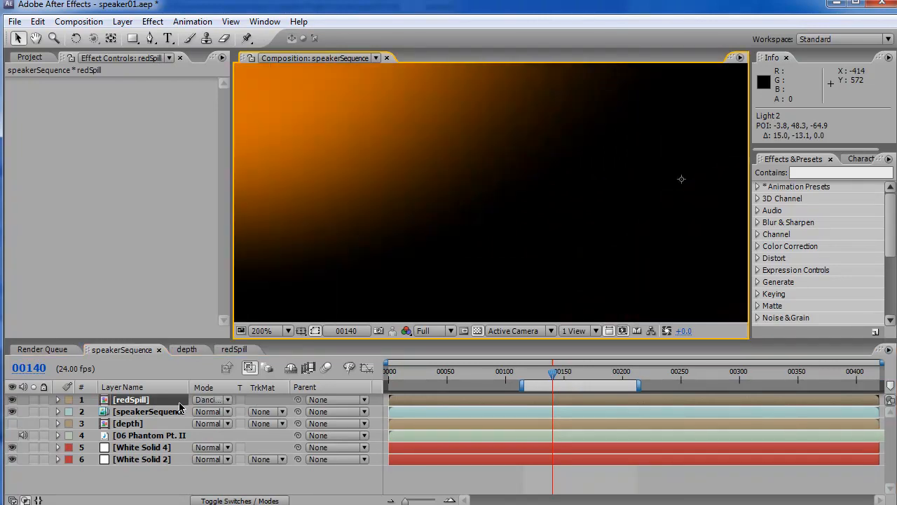
{"action": "left_click", "coordinate": [217, 401]}
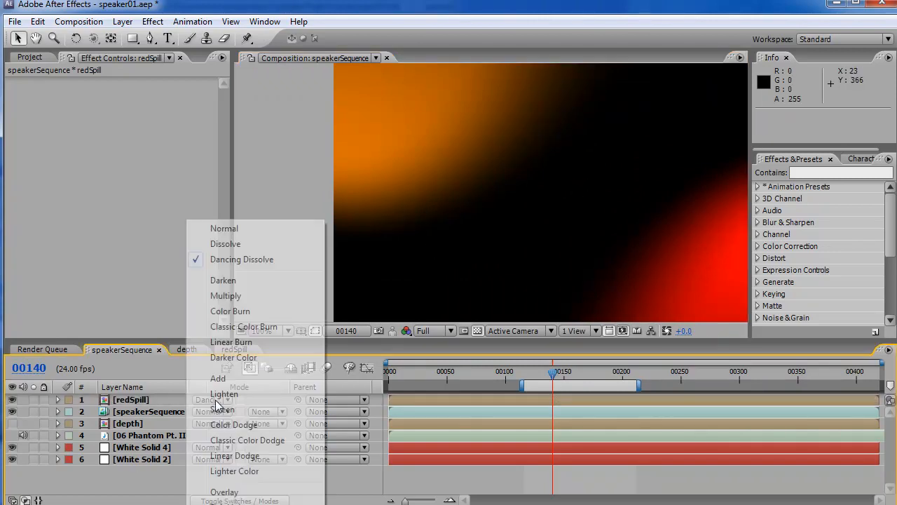
{"action": "left_click", "coordinate": [228, 374]}
{"action": "key", "text": "z"}
{"action": "left_click", "coordinate": [586, 184], "text": "alt"}
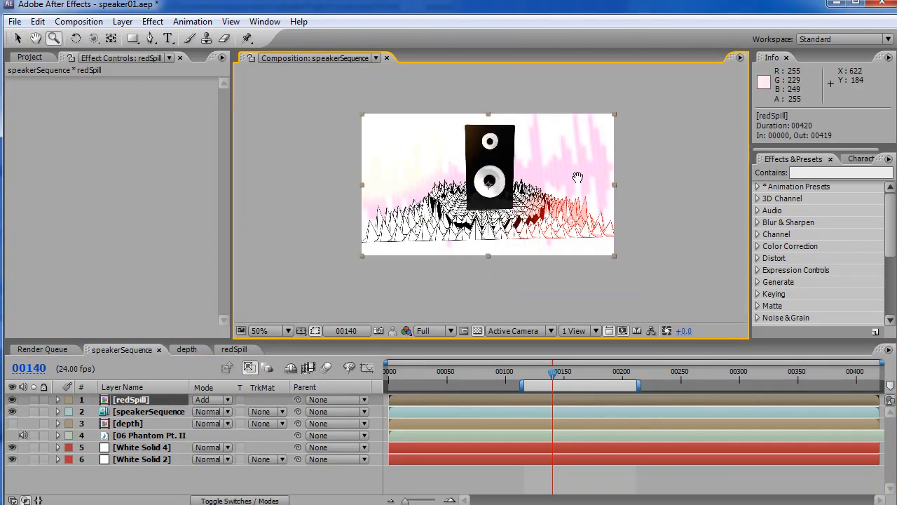
{"action": "left_click_drag", "start_coordinate": [585, 184], "coordinate": [550, 193]}
Step: Try the Lighten blending mode on the redSpill layer and check it at frames 173, 61 and 25
{"action": "left_click", "coordinate": [217, 400]}
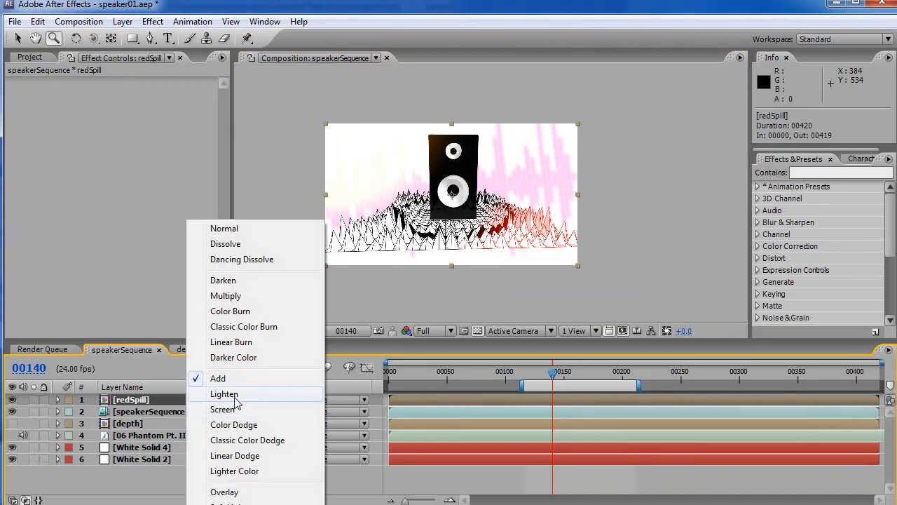
{"action": "left_click", "coordinate": [236, 392]}
{"action": "key", "text": "Page_Down"}
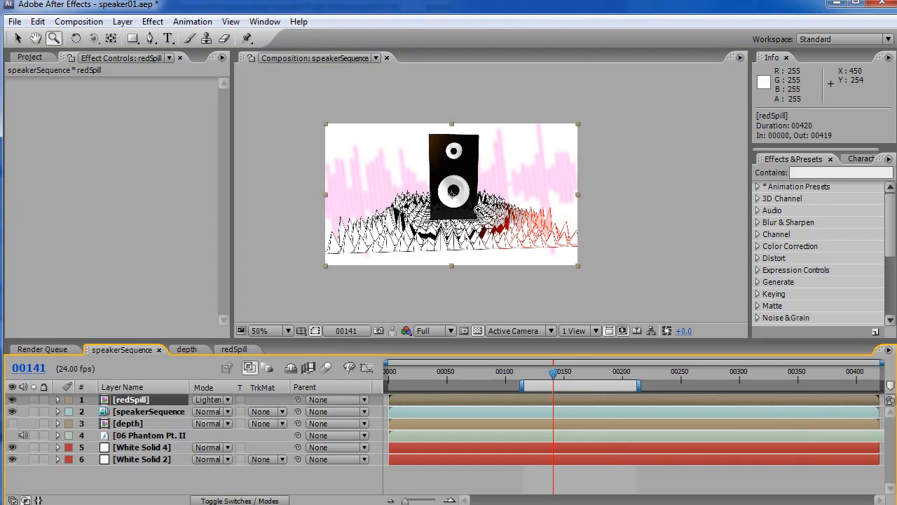
{"action": "left_click", "coordinate": [591, 374]}
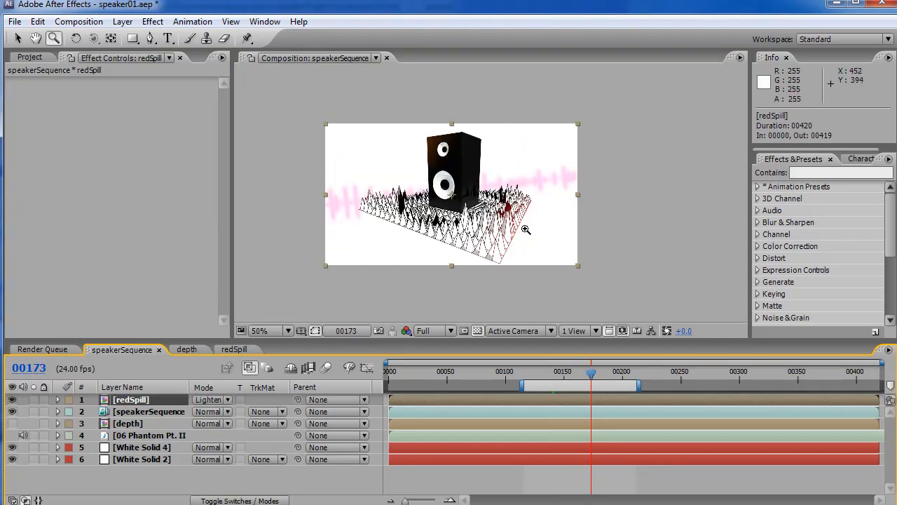
{"action": "key", "text": "v"}
{"action": "left_click", "coordinate": [460, 376]}
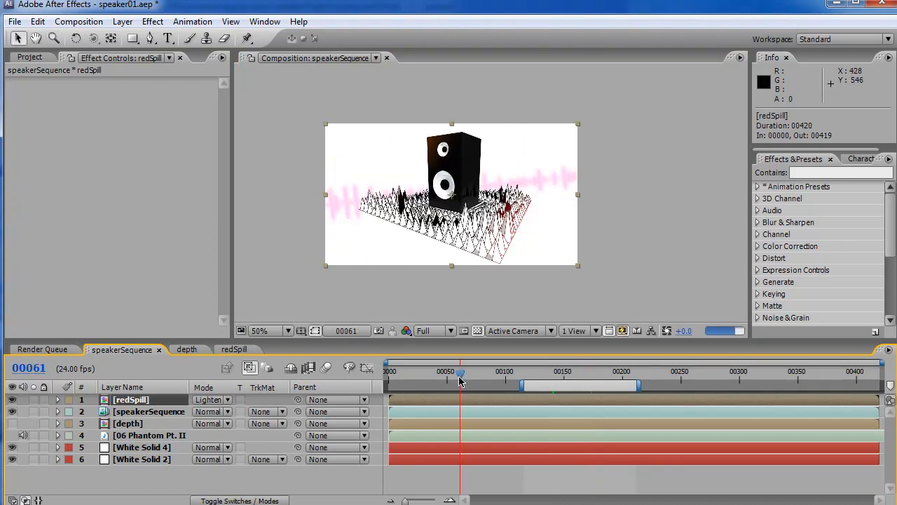
{"action": "left_click", "coordinate": [418, 374]}
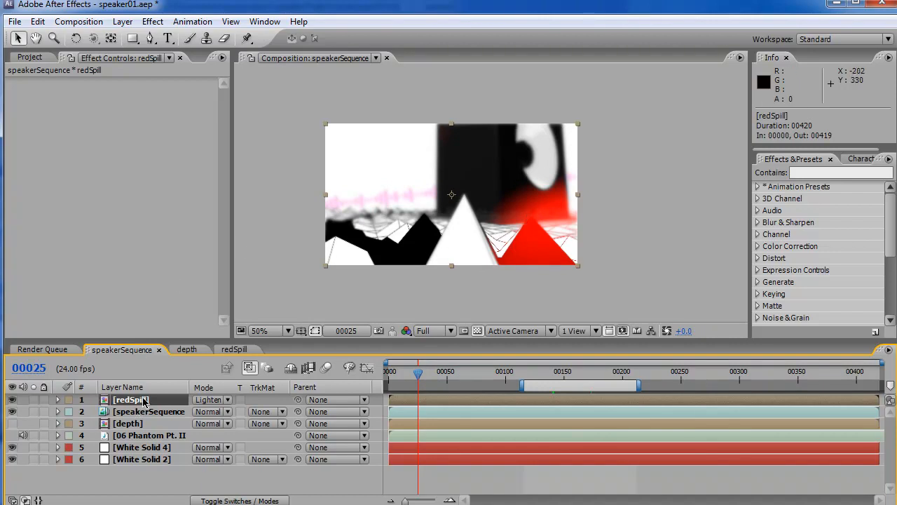
Step: Compare Add with Screen on the redSpill layer, keeping Screen, and lower the layer's opacity to 53%
{"action": "left_click", "coordinate": [221, 401]}
{"action": "left_click", "coordinate": [210, 376]}
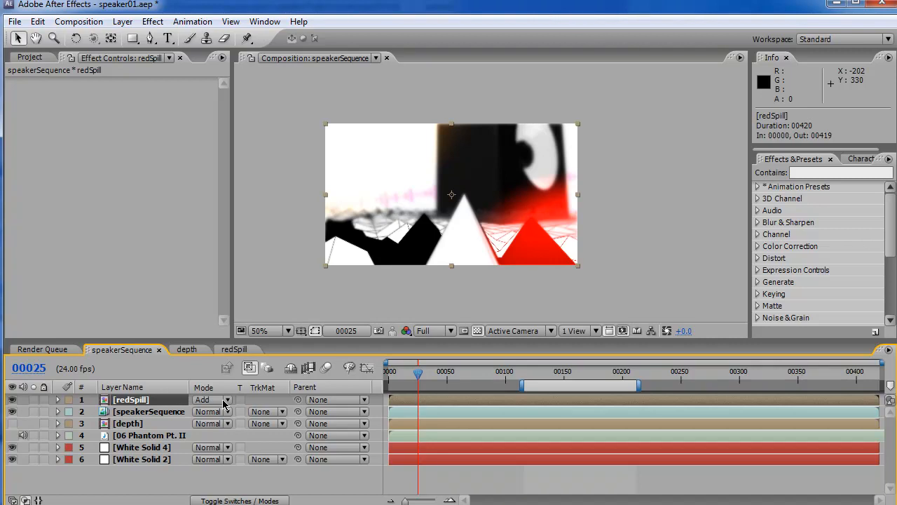
{"action": "left_click", "coordinate": [224, 404]}
{"action": "left_click", "coordinate": [214, 410]}
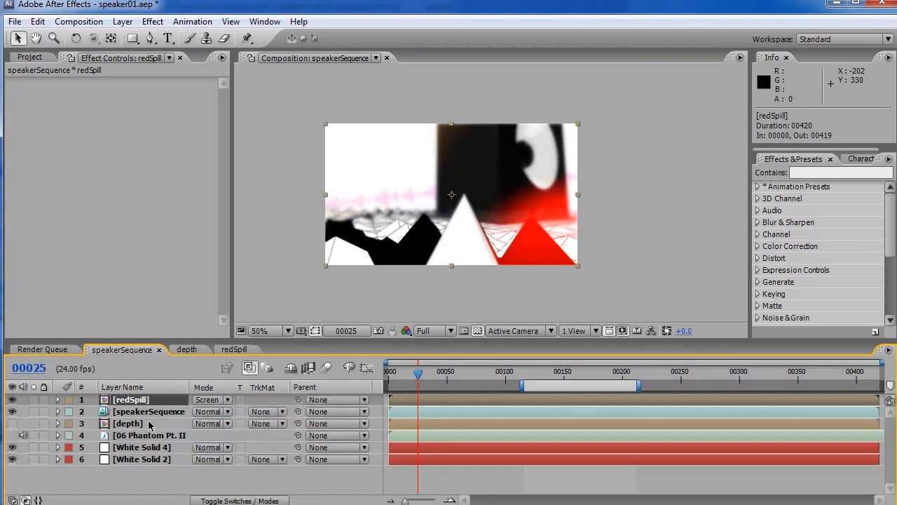
{"action": "key", "text": "t"}
{"action": "mouse_move", "coordinate": [204, 413]}
{"action": "left_mouse_down"}
{"action": "mouse_move", "coordinate": [169, 418]}
{"action": "mouse_move", "coordinate": [211, 413]}
{"action": "left_mouse_up"}
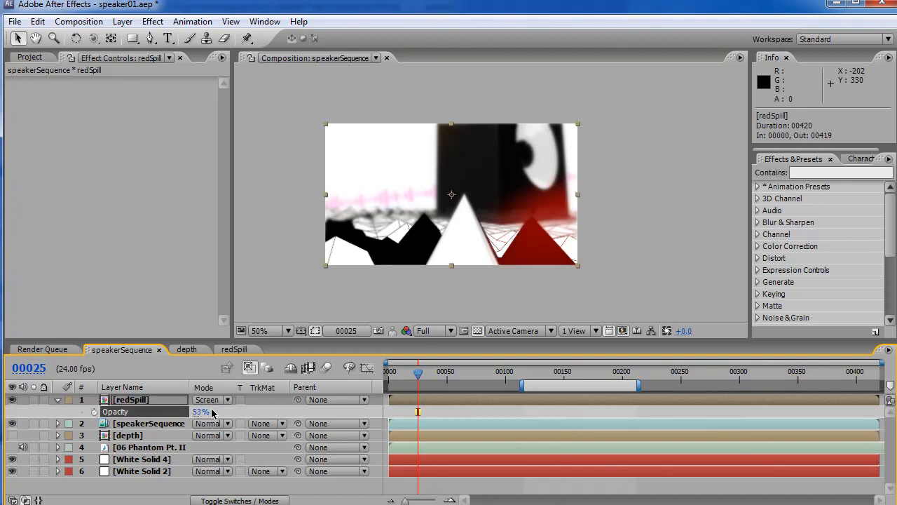
Step: In the redSpill composition, aim Light 2 at about 69, 254, -65, and return to speakerSequence
{"action": "left_click", "coordinate": [129, 401]}
{"action": "left_click", "coordinate": [236, 349]}
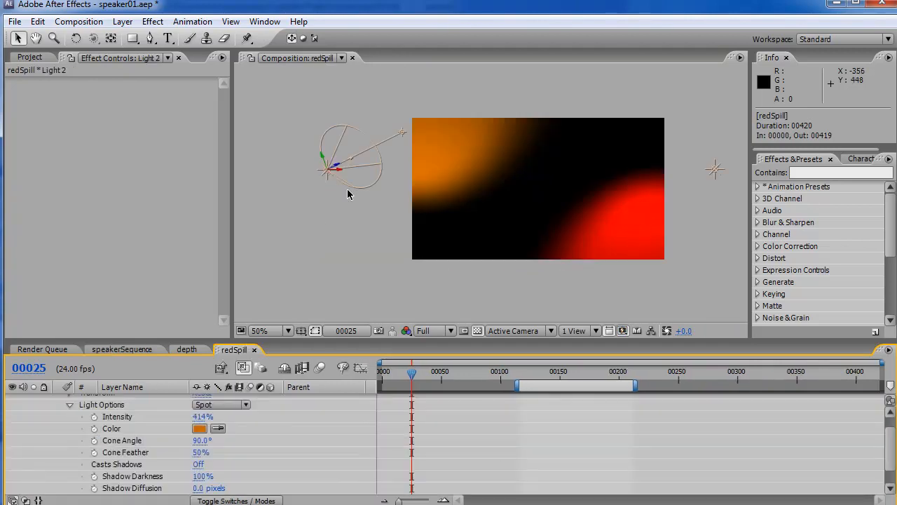
{"action": "left_click", "coordinate": [404, 138]}
{"action": "left_click_drag", "start_coordinate": [404, 136], "coordinate": [430, 208]}
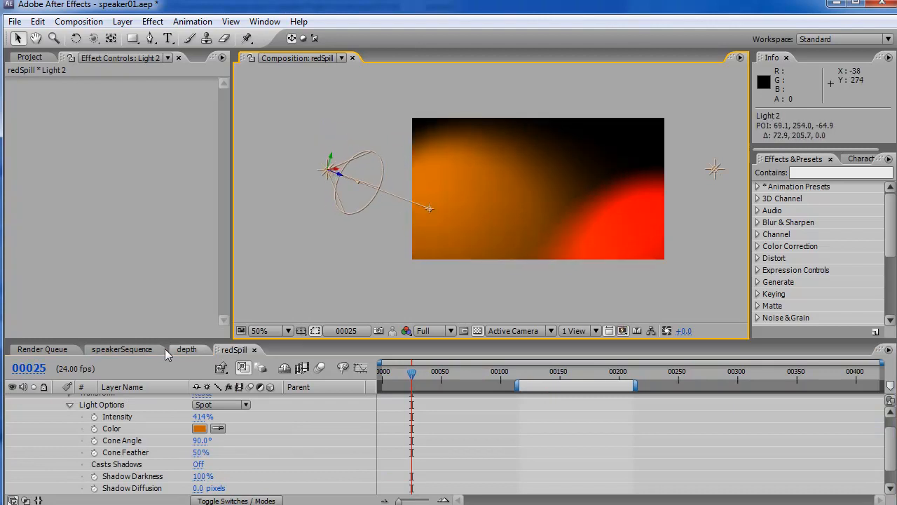
{"action": "left_click", "coordinate": [125, 349]}
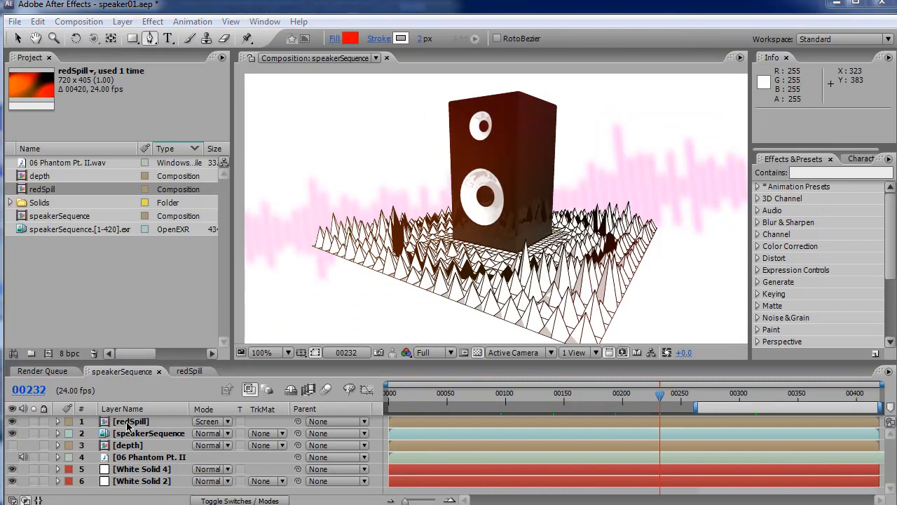
Step: In redSpill, inspect the three lights, aim Light 3 at about 148, -30, -152, and check speakerSequence at frame 277
{"action": "left_click", "coordinate": [188, 371]}
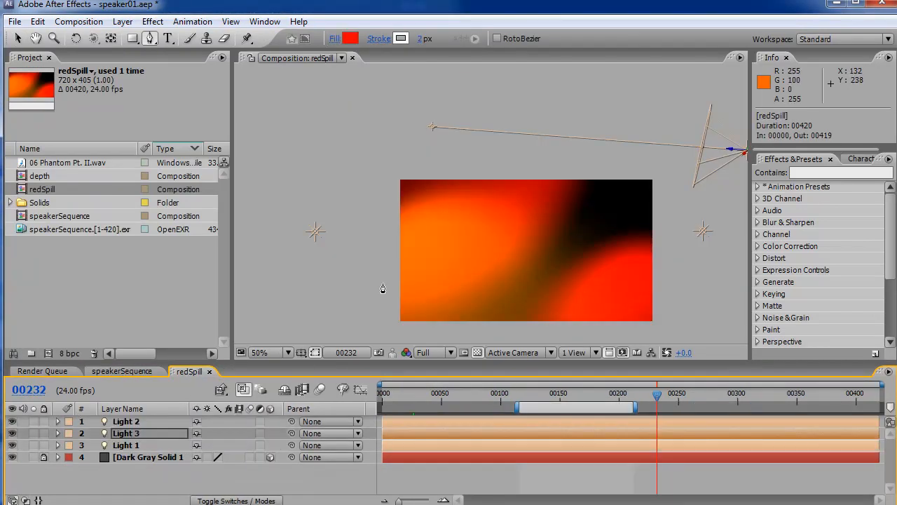
{"action": "key", "text": "v"}
{"action": "left_click", "coordinate": [317, 233]}
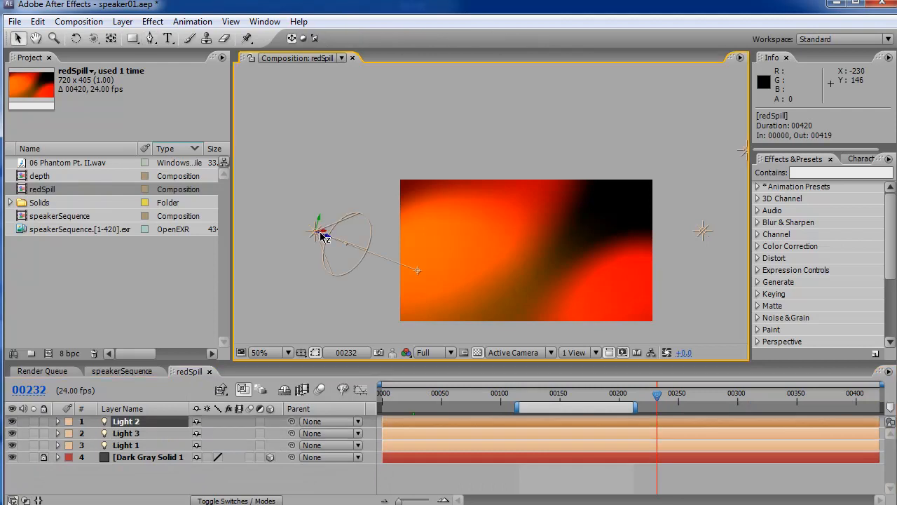
{"action": "left_click", "coordinate": [703, 231]}
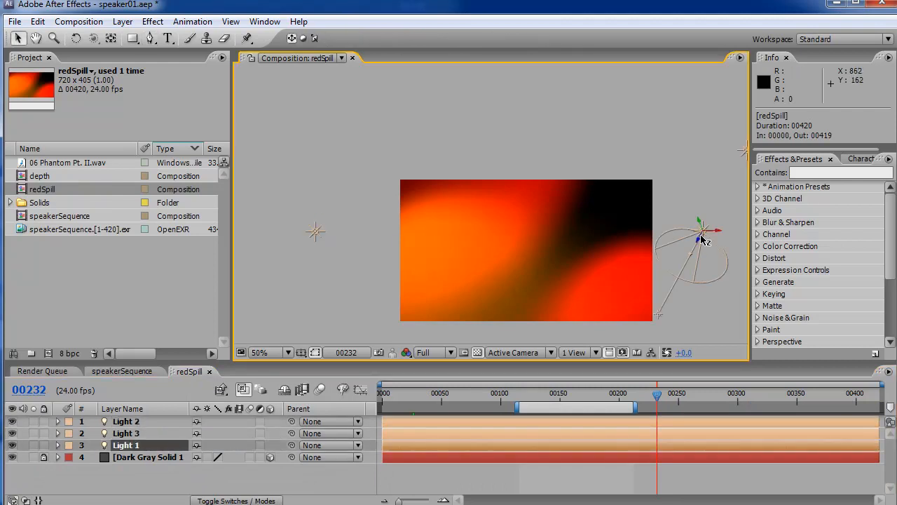
{"action": "left_click", "coordinate": [742, 150]}
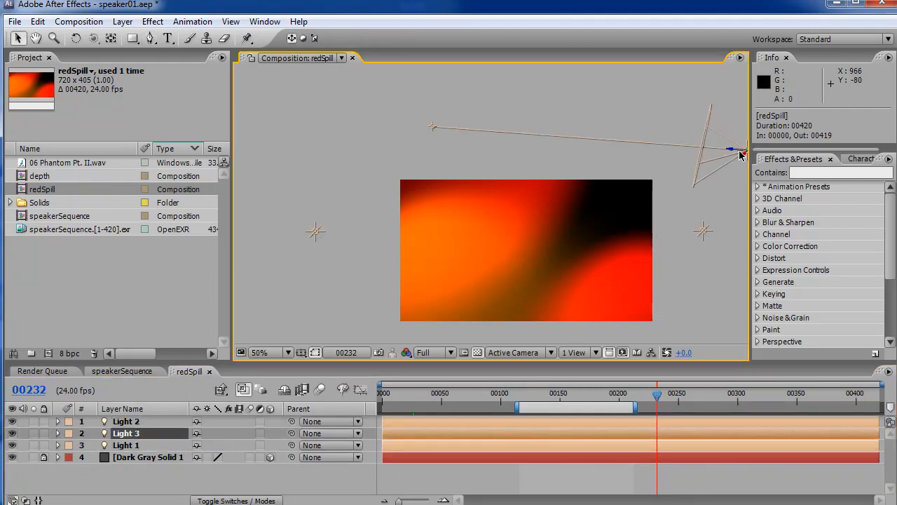
{"action": "left_click_drag", "start_coordinate": [434, 130], "coordinate": [437, 163]}
{"action": "left_click", "coordinate": [148, 366]}
{"action": "left_click_drag", "start_coordinate": [659, 395], "coordinate": [711, 406]}
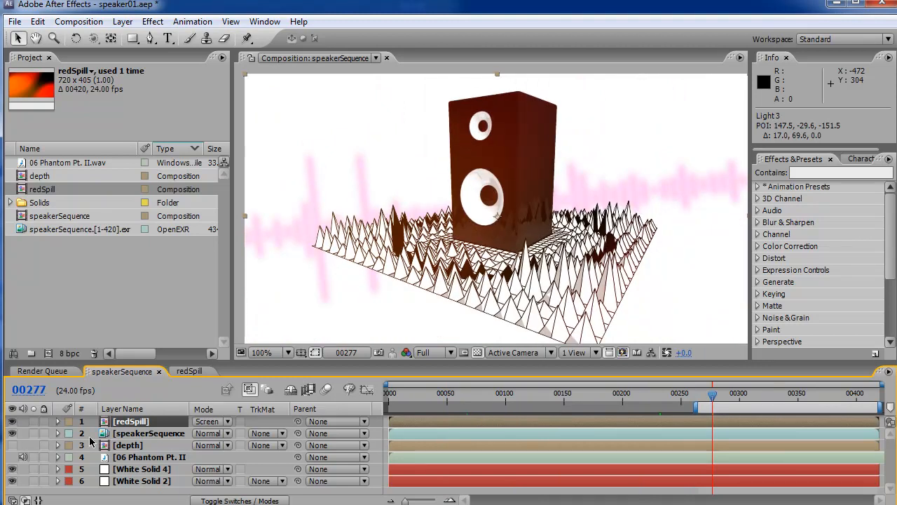
Step: Create a 720 x 405 magenta solid and place it directly above White Solid 4 in the layer stack
{"action": "left_click", "coordinate": [136, 470]}
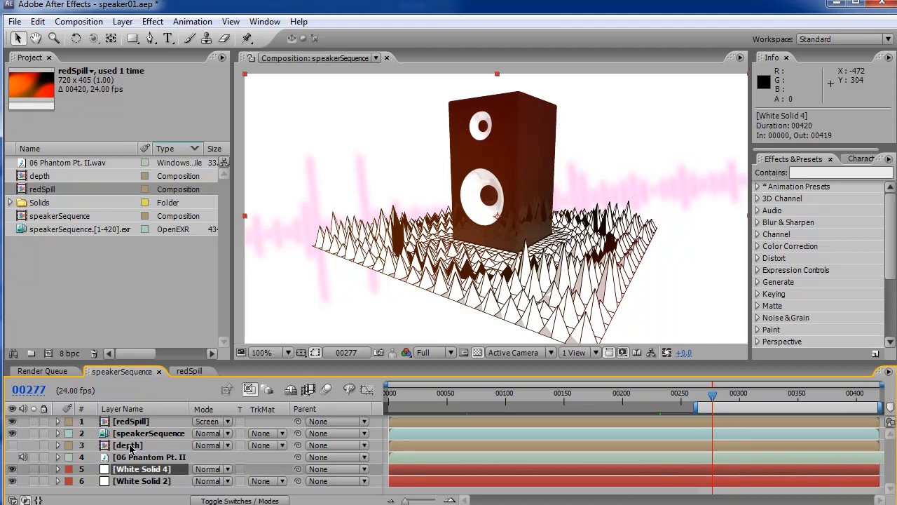
{"action": "left_click", "coordinate": [123, 21]}
{"action": "mouse_move", "coordinate": [313, 35]}
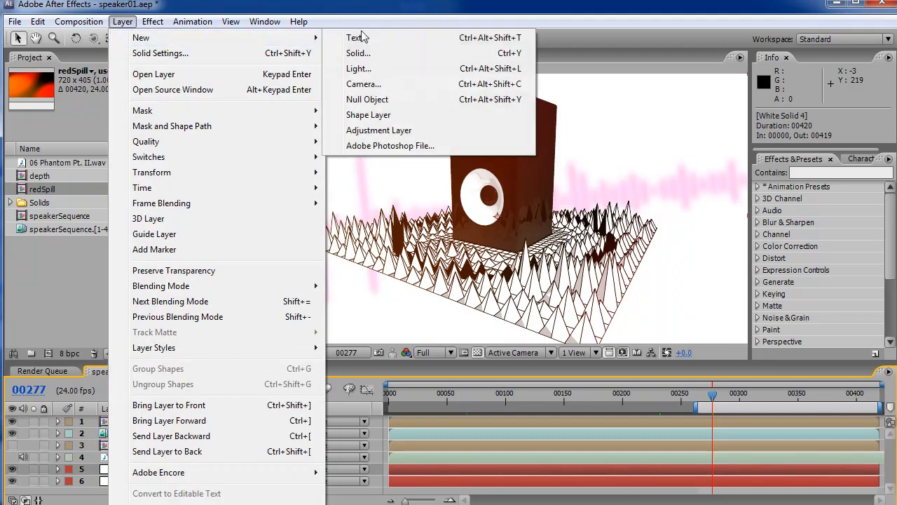
{"action": "left_click", "coordinate": [359, 53]}
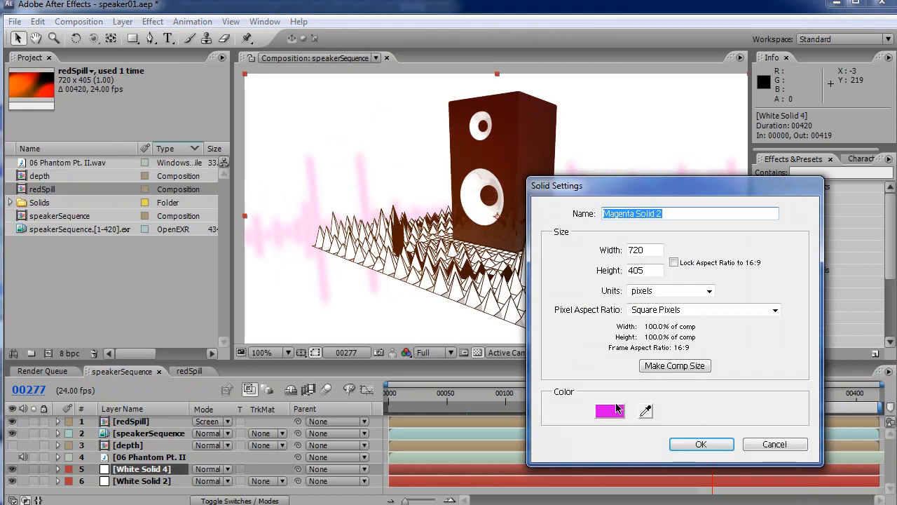
{"action": "left_click", "coordinate": [611, 412]}
{"action": "left_click", "coordinate": [535, 352]}
{"action": "left_click", "coordinate": [701, 444]}
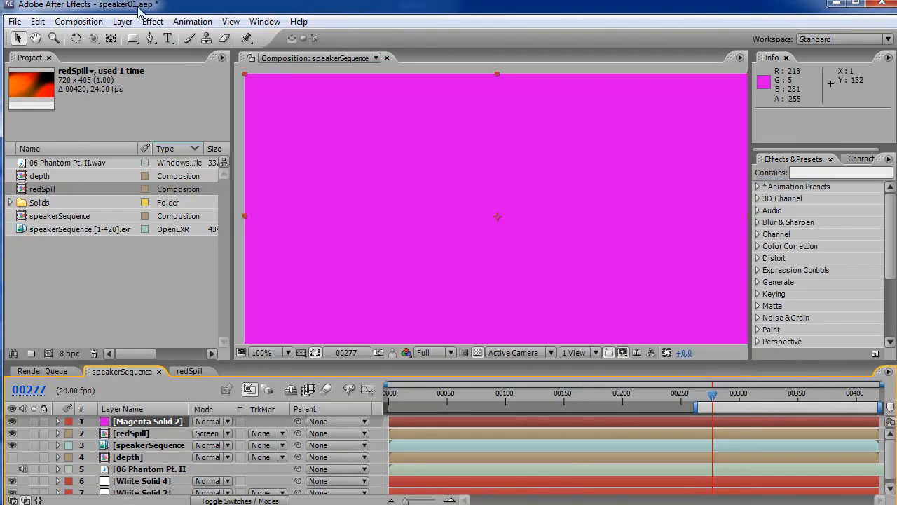
{"action": "left_click_drag", "start_coordinate": [163, 424], "coordinate": [160, 468]}
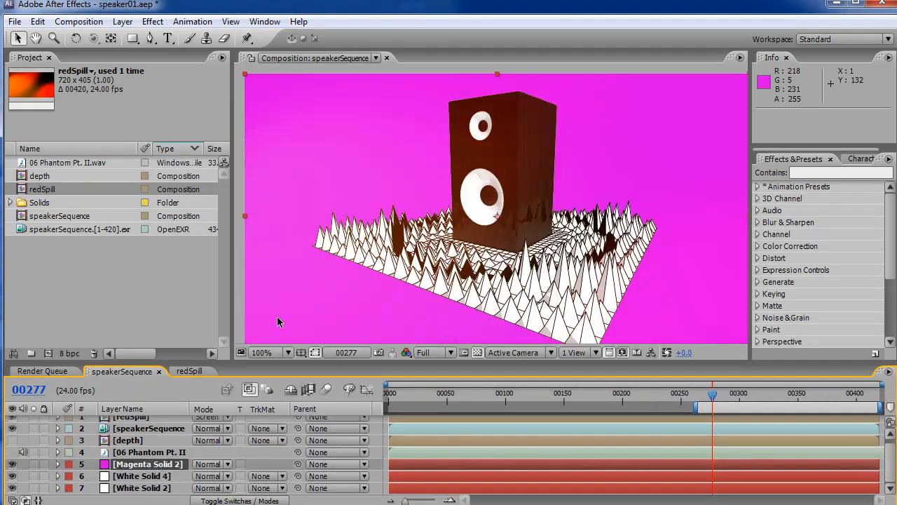
Step: Draw a closed four-point Pen mask on the magenta solid around the front part of the spiked floor
{"action": "key", "text": "g"}
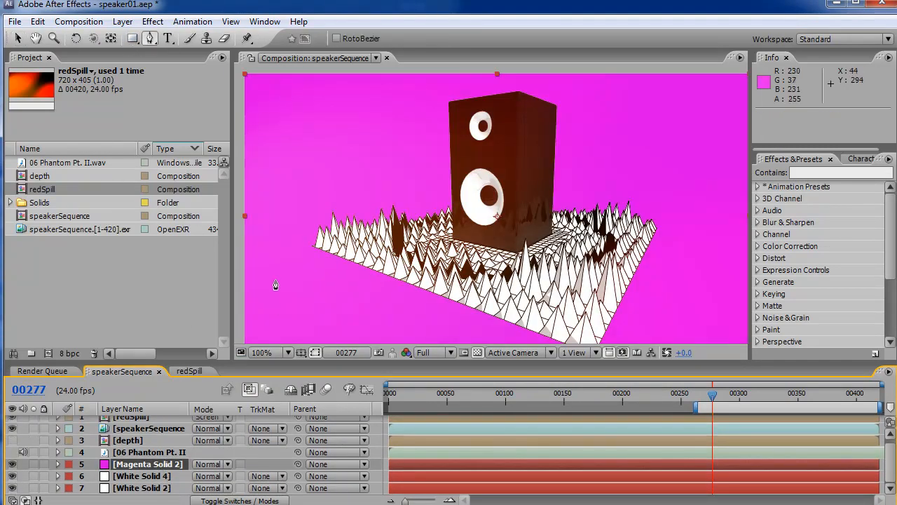
{"action": "left_click", "coordinate": [319, 291]}
{"action": "left_click", "coordinate": [474, 234]}
{"action": "left_click", "coordinate": [673, 251]}
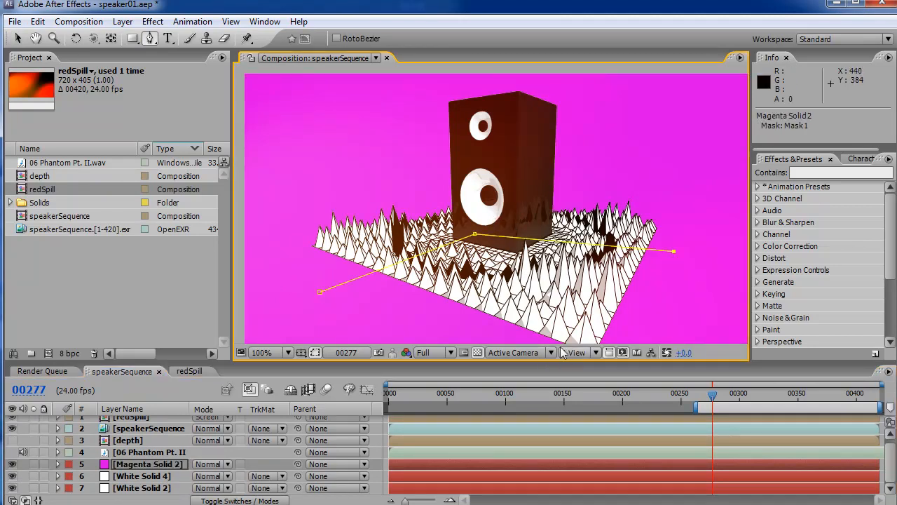
{"action": "scroll", "coordinate": [565, 314], "scroll_direction": "down", "scroll_amount": 2}
{"action": "left_click", "coordinate": [565, 309]}
{"action": "left_click", "coordinate": [313, 233]}
Step: Feather the magenta solid's mask into a soft glow and reduce the layer's opacity to 57%
{"action": "left_click", "coordinate": [112, 466]}
{"action": "key", "text": "f"}
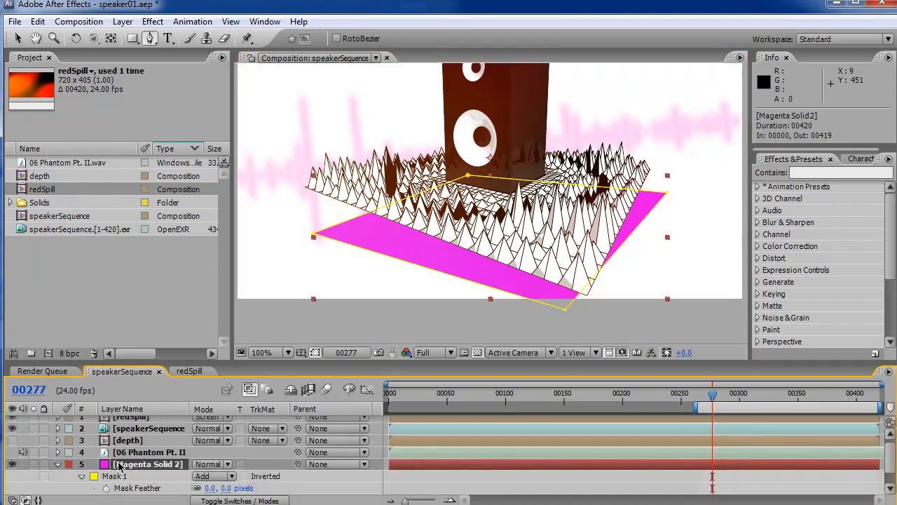
{"action": "left_click_drag", "start_coordinate": [212, 490], "coordinate": [283, 478]}
{"action": "left_click", "coordinate": [137, 465]}
{"action": "key", "text": "t"}
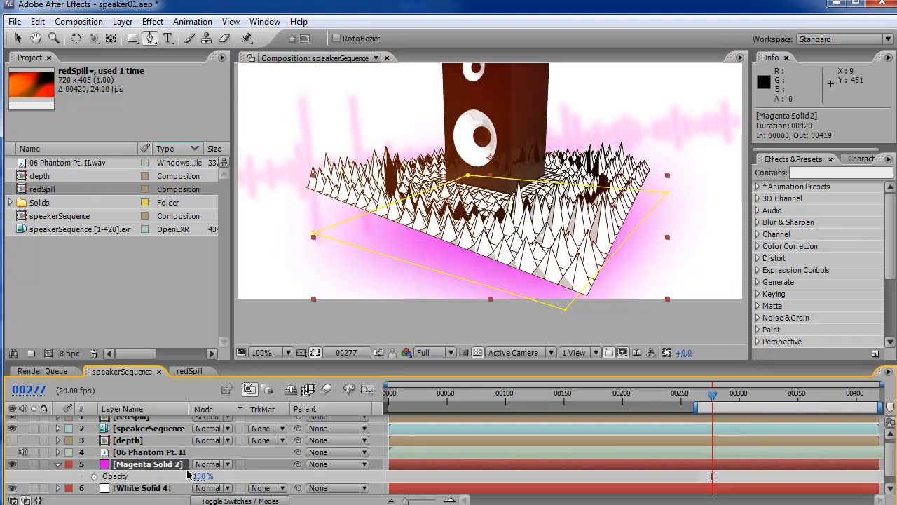
{"action": "left_click_drag", "start_coordinate": [199, 476], "coordinate": [159, 466]}
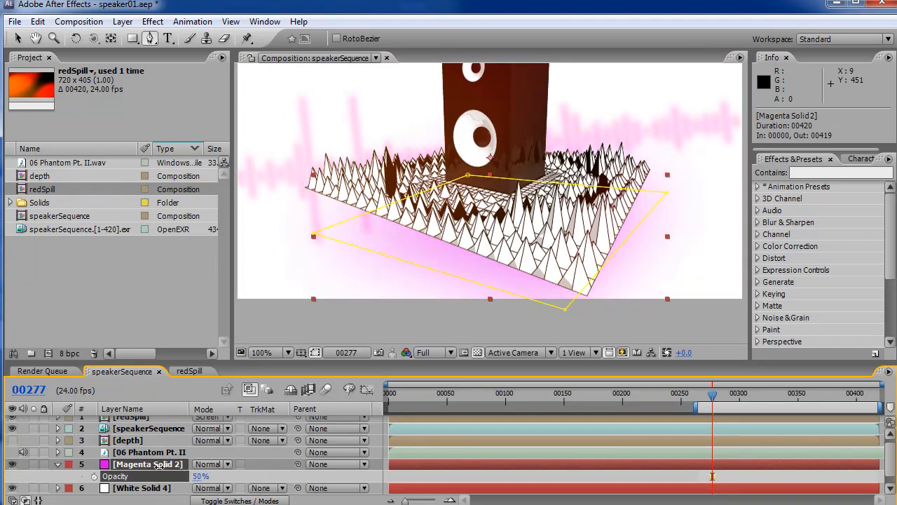
Step: Preview the floor glow from frame 176 to frame 258 and collapse the magenta solid's properties
{"action": "left_click_drag", "start_coordinate": [664, 396], "coordinate": [594, 397]}
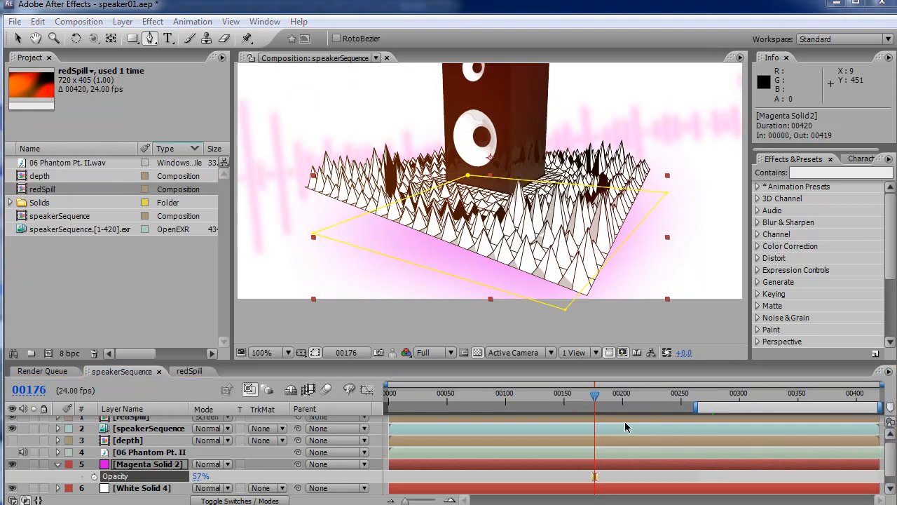
{"action": "left_click", "coordinate": [558, 238]}
{"action": "key", "text": "space"}
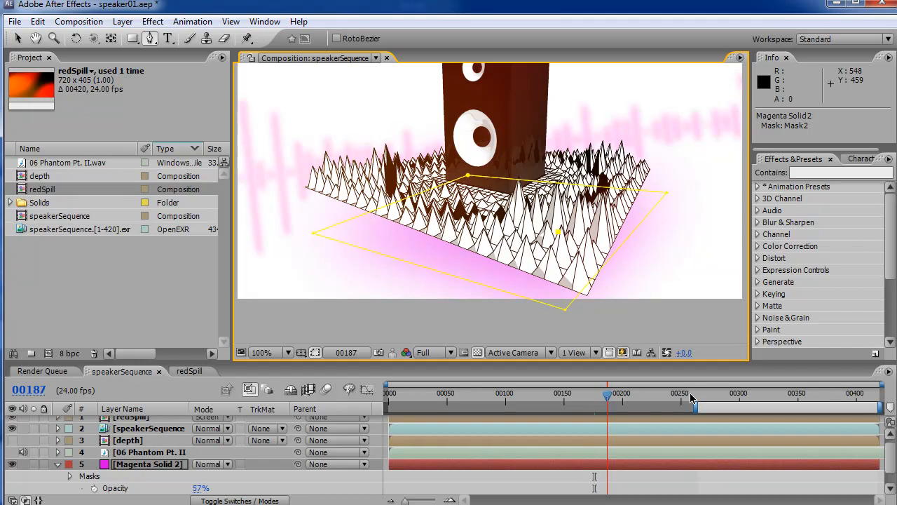
{"action": "left_click", "coordinate": [57, 463]}
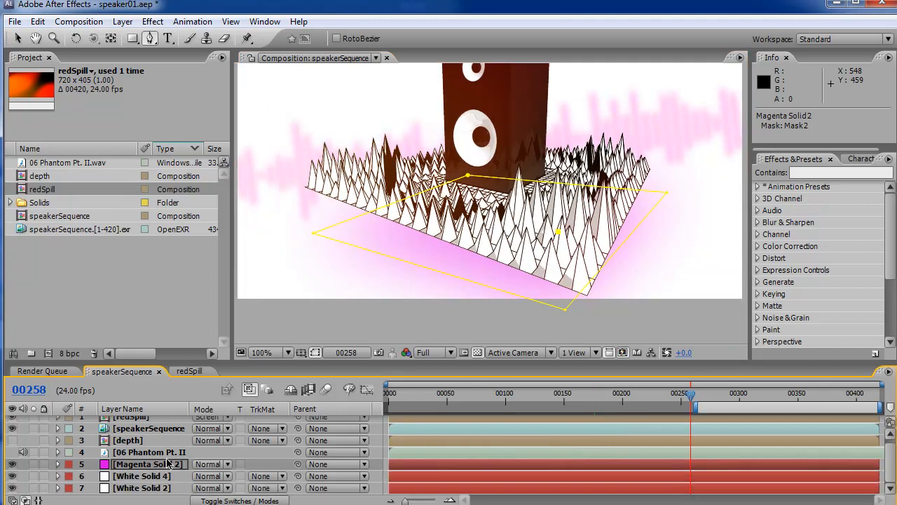
Step: Inspect the floor glow and background waveform around the camera cut between frames 287 and 288
{"action": "left_click", "coordinate": [164, 441]}
{"action": "left_click_drag", "start_coordinate": [640, 396], "coordinate": [738, 404]}
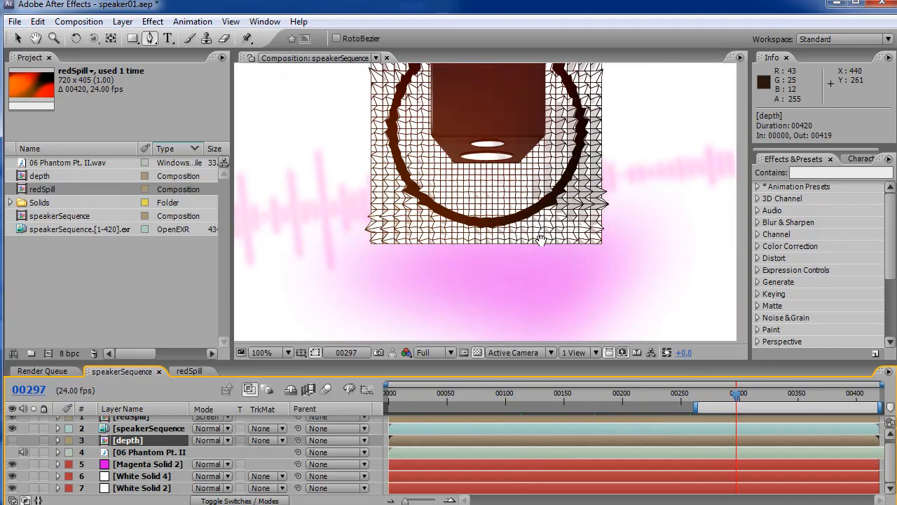
{"action": "left_click", "coordinate": [717, 396]}
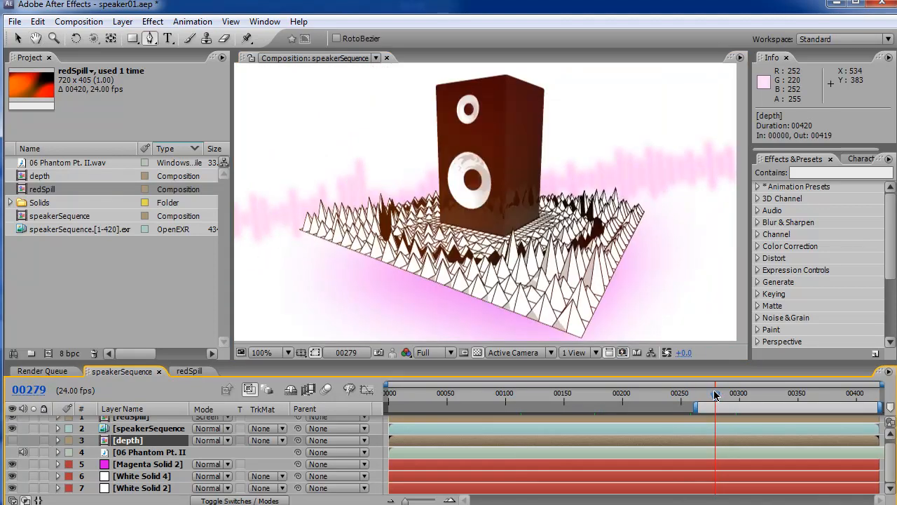
{"action": "key", "text": "space"}
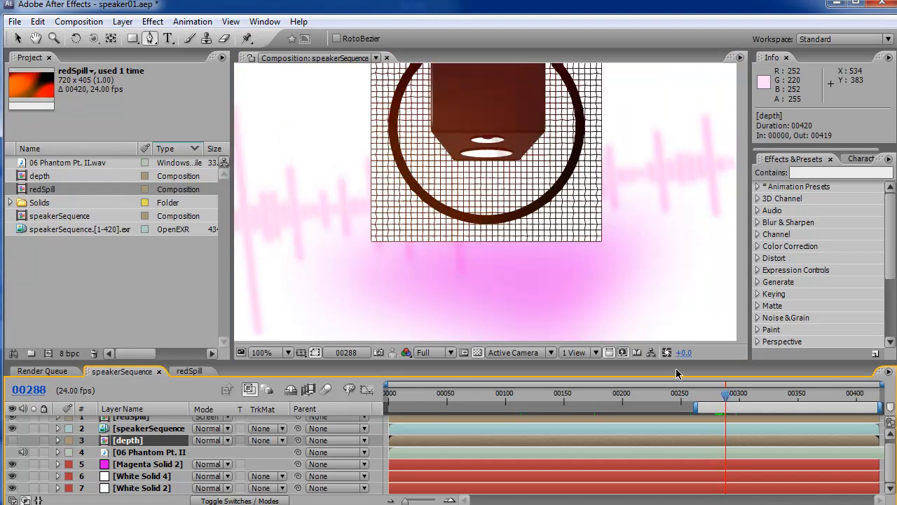
{"action": "key", "text": "Home"}
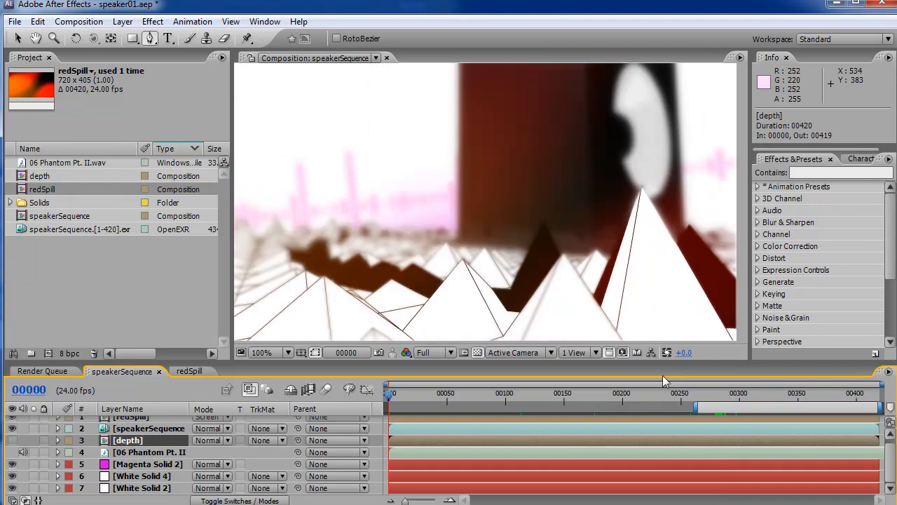
{"action": "left_click", "coordinate": [149, 455]}
{"action": "left_click", "coordinate": [150, 464]}
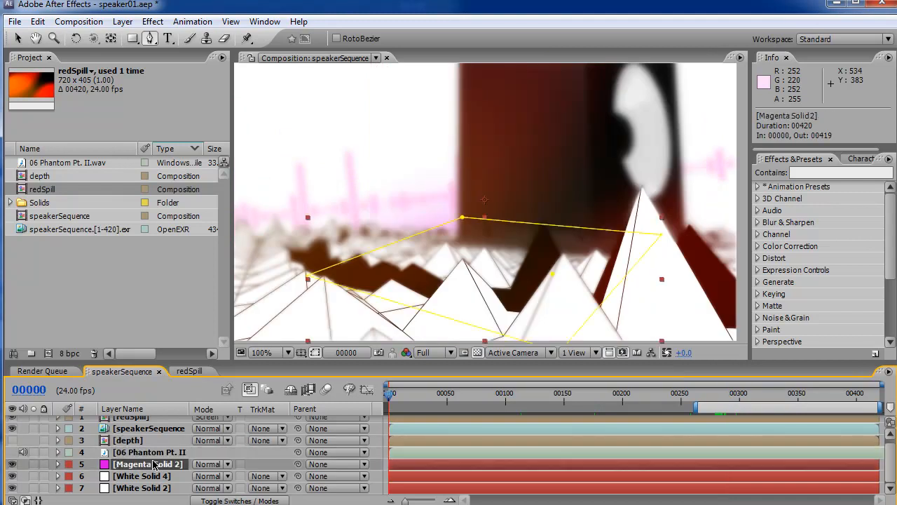
{"action": "left_click", "coordinate": [714, 395]}
{"action": "left_click_drag", "start_coordinate": [714, 395], "coordinate": [735, 401]}
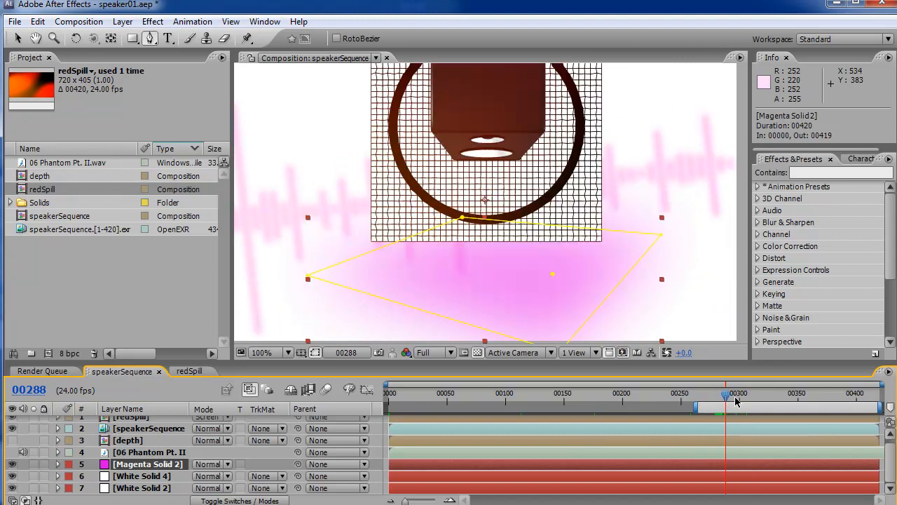
{"action": "key", "text": "Page_Up"}
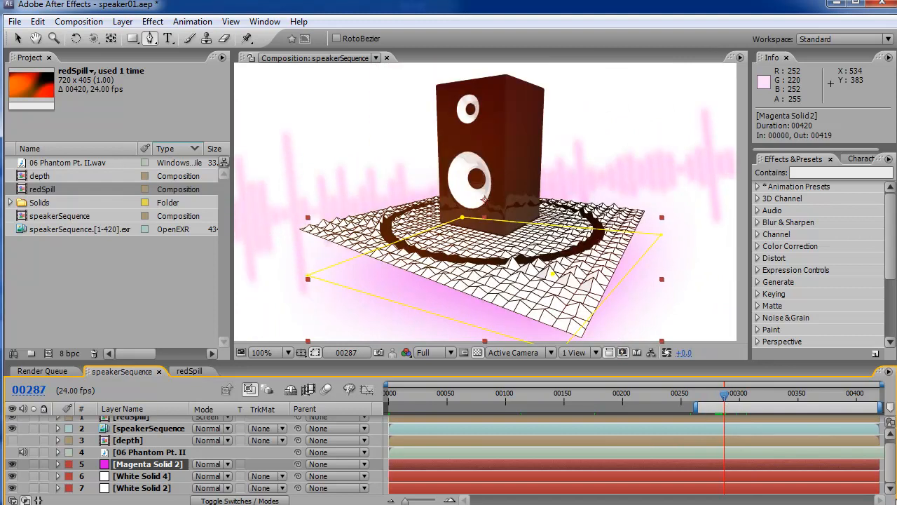
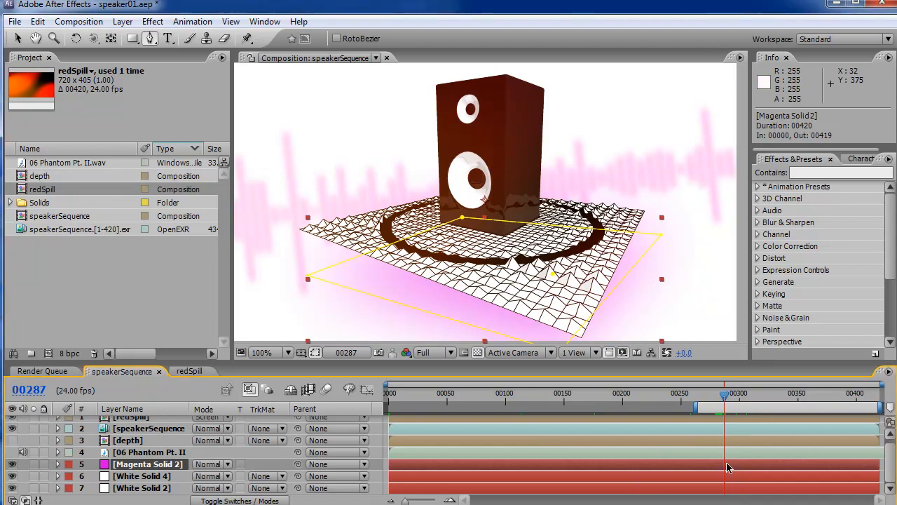
{"action": "key", "text": "ctrl+d"}
{"action": "left_click_drag", "start_coordinate": [397, 468], "coordinate": [455, 468]}
{"action": "key", "text": "ctrl+z"}
{"action": "left_click", "coordinate": [467, 469]}
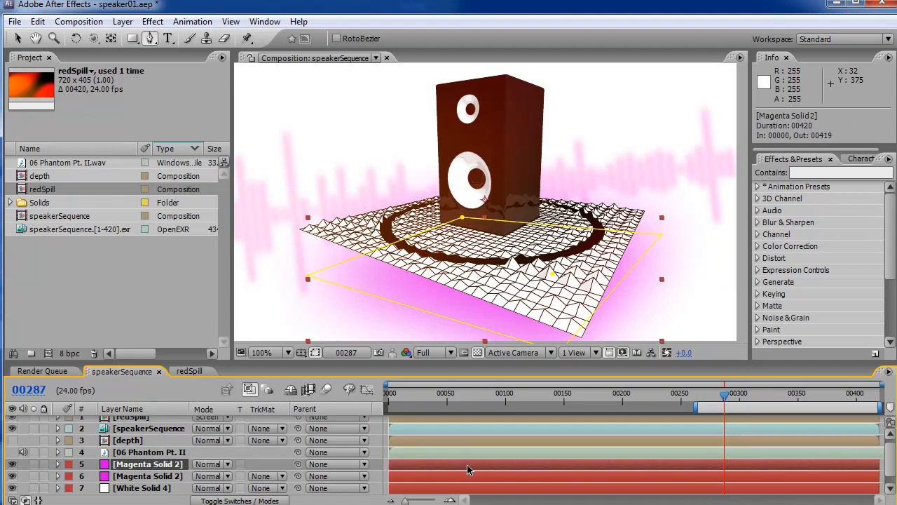
{"action": "key", "text": "Delete"}
{"action": "left_click", "coordinate": [480, 462]}
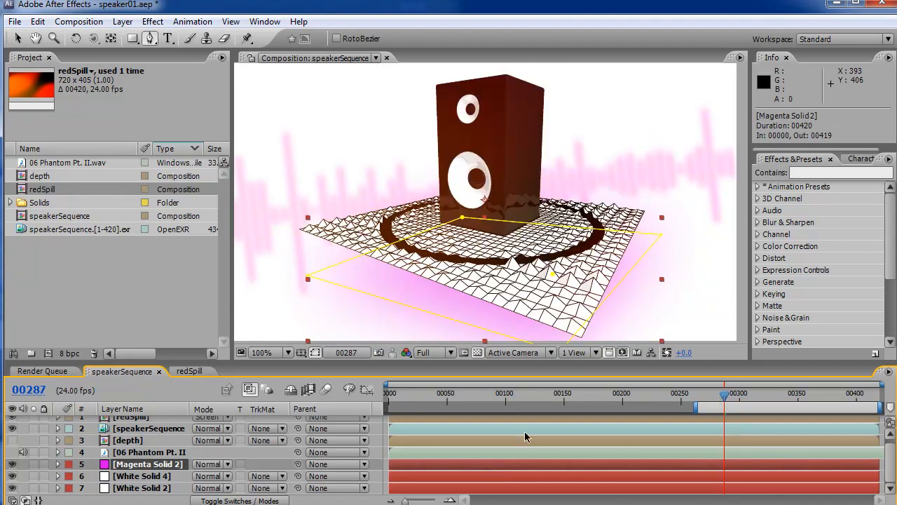
Step: Hide and duplicate White Solid 4, trimming the copy to start and the original to end at frame 287
{"action": "left_click", "coordinate": [158, 452]}
{"action": "left_click", "coordinate": [93, 476]}
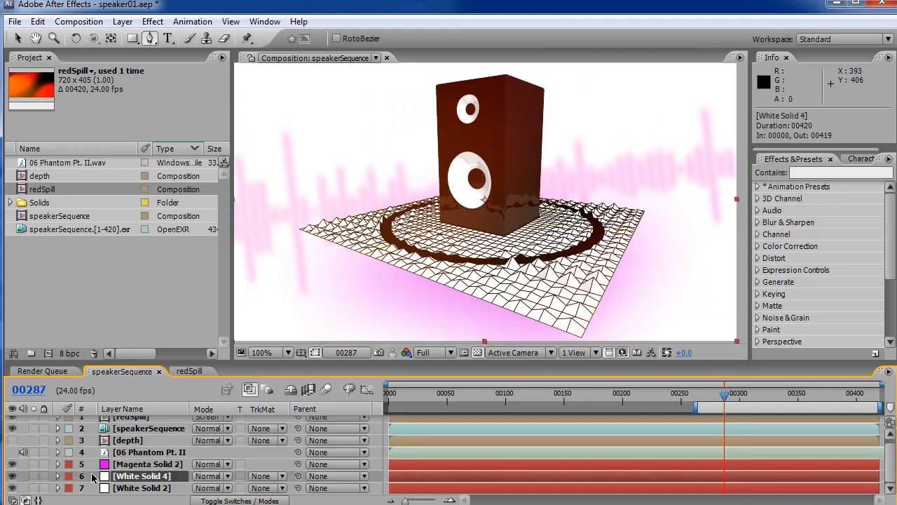
{"action": "left_click", "coordinate": [12, 476]}
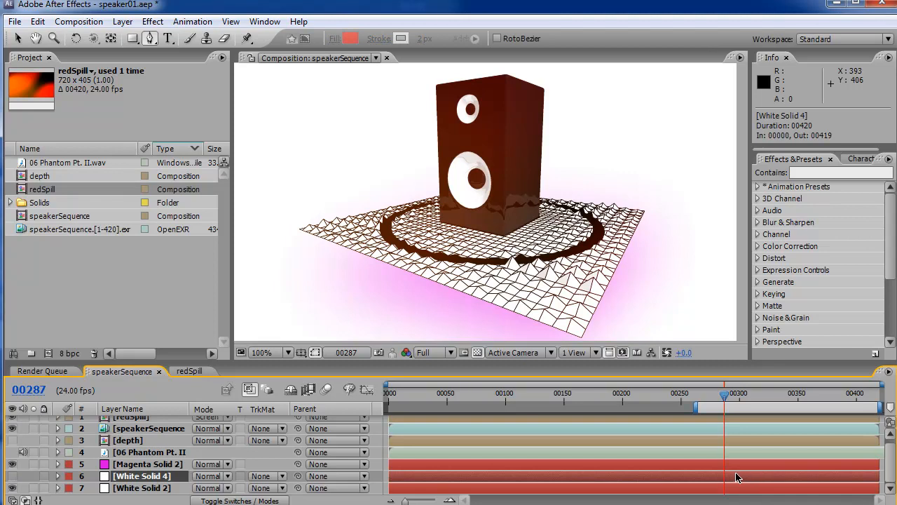
{"action": "key", "text": "ctrl+d"}
{"action": "left_click_drag", "start_coordinate": [386, 477], "coordinate": [724, 477]}
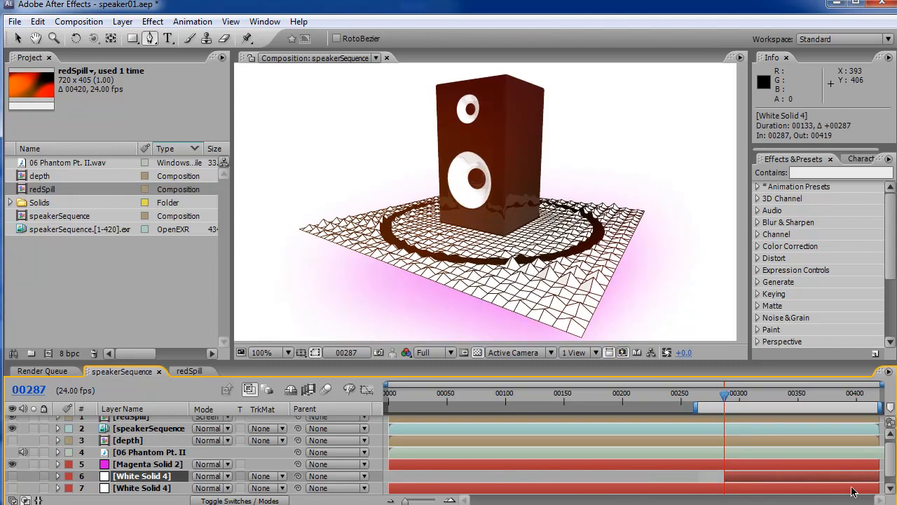
{"action": "left_click_drag", "start_coordinate": [878, 493], "coordinate": [729, 487]}
Step: Go back to frame 283 and turn on the visibility of both White Solid 4 layers
{"action": "key", "text": "Page_Up"}
{"action": "key", "text": "Page_Up"}
{"action": "key", "text": "Page_Up"}
{"action": "key", "text": "Page_Up"}
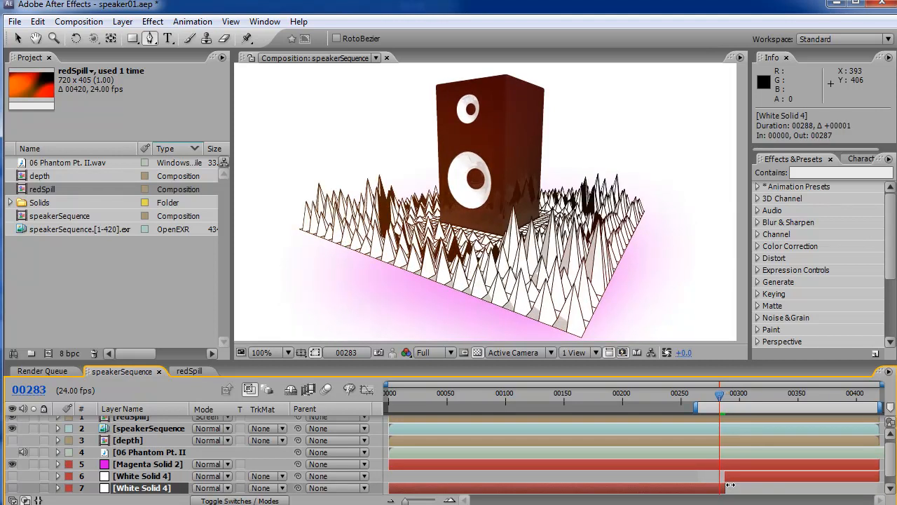
{"action": "left_click", "coordinate": [7, 488]}
{"action": "left_click", "coordinate": [12, 488]}
{"action": "left_click", "coordinate": [11, 477]}
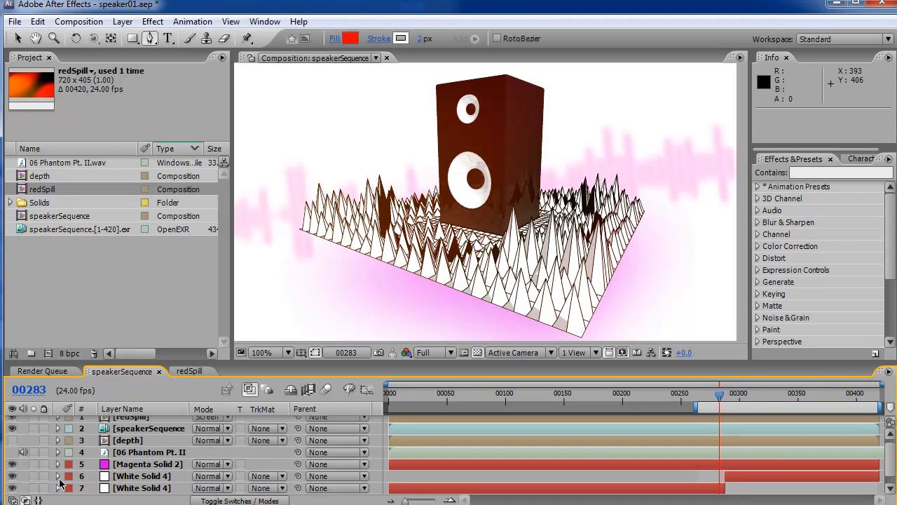
Step: At frame 288, set the rotation of the White Solid 4 layer that starts at the cut to 278°
{"action": "left_click", "coordinate": [142, 477]}
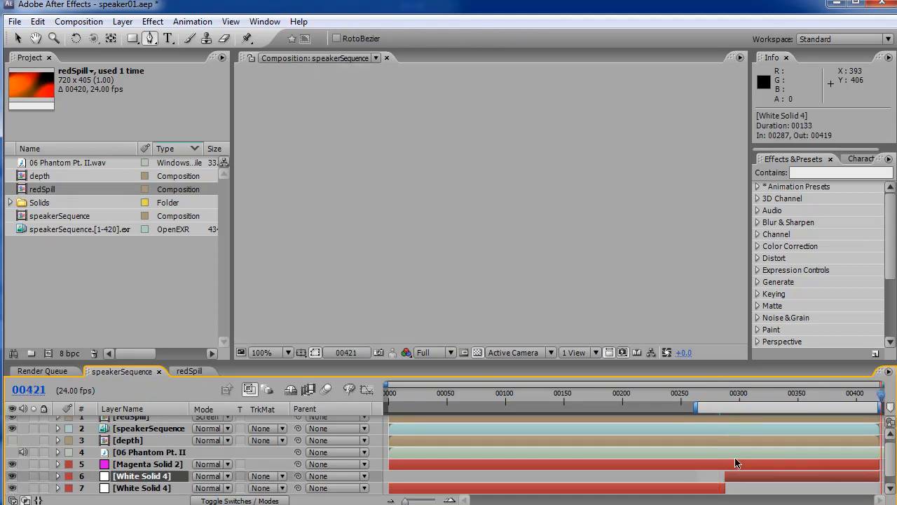
{"action": "left_click", "coordinate": [732, 393]}
{"action": "mouse_move", "coordinate": [731, 393]}
{"action": "left_mouse_down"}
{"action": "mouse_move", "coordinate": [715, 396]}
{"action": "mouse_move", "coordinate": [726, 396]}
{"action": "left_mouse_up"}
{"action": "key", "text": "Page_Up"}
{"action": "key", "text": "Page_Up"}
{"action": "key", "text": "Page_Down"}
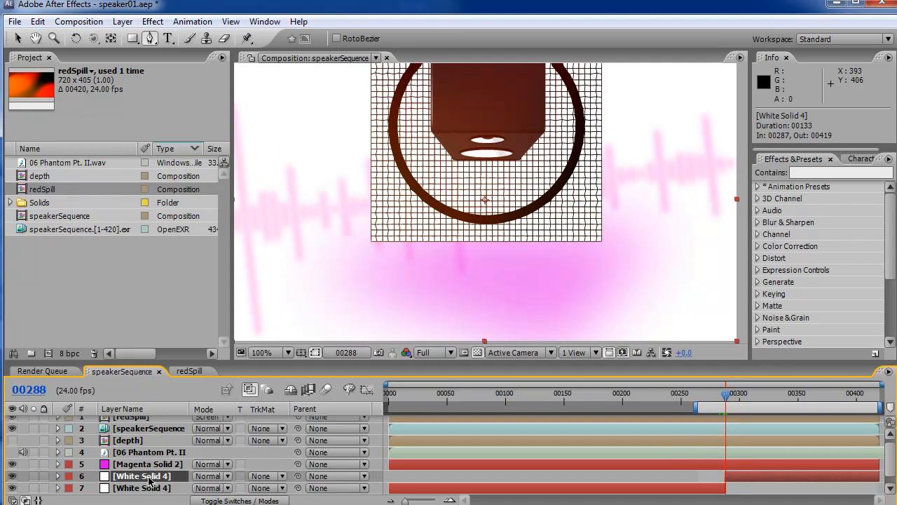
{"action": "key", "text": "r"}
{"action": "left_click_drag", "start_coordinate": [213, 491], "coordinate": [355, 471]}
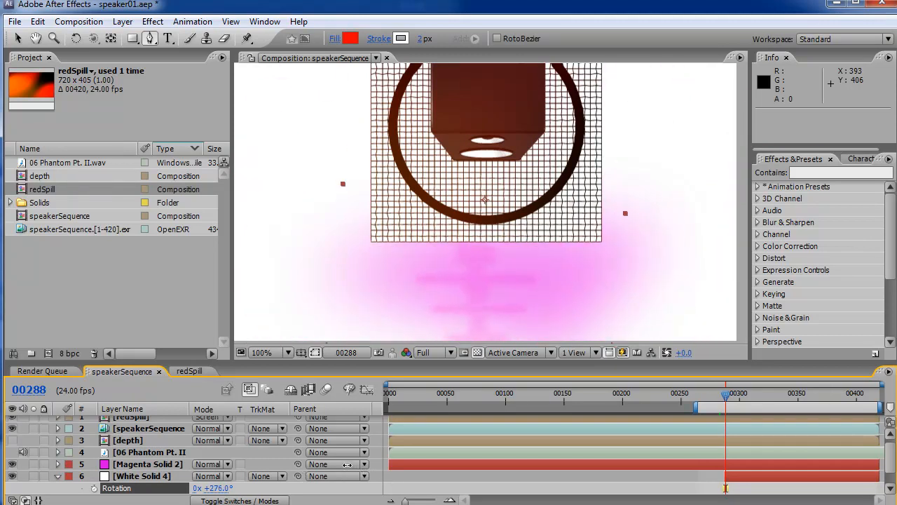
Step: Move the rotated waveform to the frame's right edge, duplicate it, and place the copy along the left edge at about 20, 218.5
{"action": "key", "text": "space"}
{"action": "left_click_drag", "start_coordinate": [518, 196], "coordinate": [492, 263]}
{"action": "key", "text": "z"}
{"action": "left_click", "coordinate": [515, 260], "text": "alt"}
{"action": "left_click", "coordinate": [515, 261], "text": "alt"}
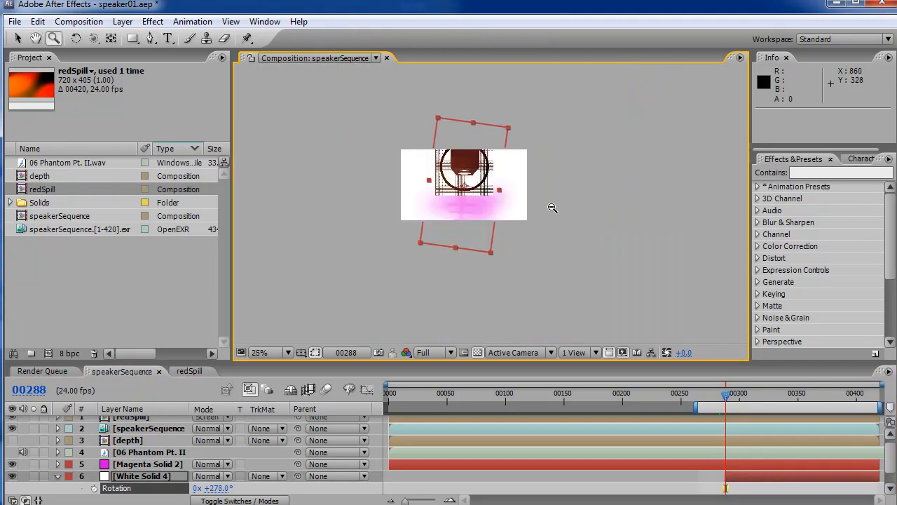
{"action": "left_click", "coordinate": [469, 228]}
{"action": "key", "text": "space"}
{"action": "left_click_drag", "start_coordinate": [498, 182], "coordinate": [360, 216]}
{"action": "key", "text": "v"}
{"action": "key", "text": "ctrl+d"}
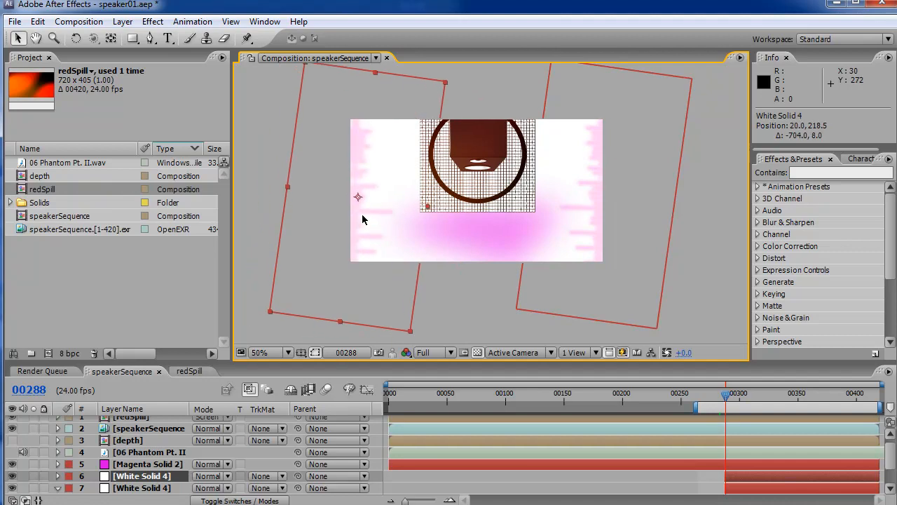
Step: Set the left-hand waveform copy's rotation to 276°, check it at frame 297, and collapse its properties
{"action": "key", "text": "r"}
{"action": "left_click_drag", "start_coordinate": [214, 487], "coordinate": [217, 487]}
{"action": "mouse_move", "coordinate": [725, 395]}
{"action": "left_mouse_down"}
{"action": "mouse_move", "coordinate": [790, 394]}
{"action": "mouse_move", "coordinate": [736, 395]}
{"action": "left_mouse_up"}
{"action": "left_click", "coordinate": [174, 476]}
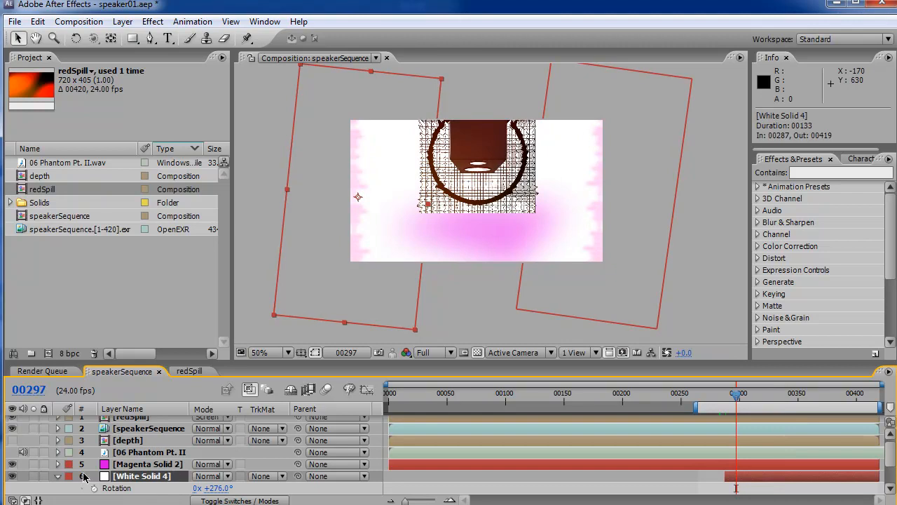
{"action": "left_click", "coordinate": [62, 478]}
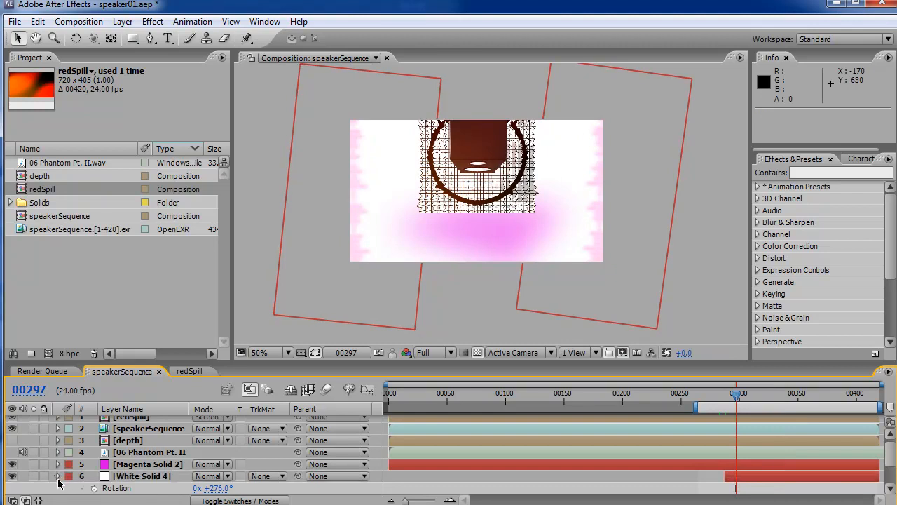
{"action": "key", "text": "ctrl+d"}
{"action": "scroll", "coordinate": [590, 444], "scroll_direction": "up", "scroll_amount": 2}
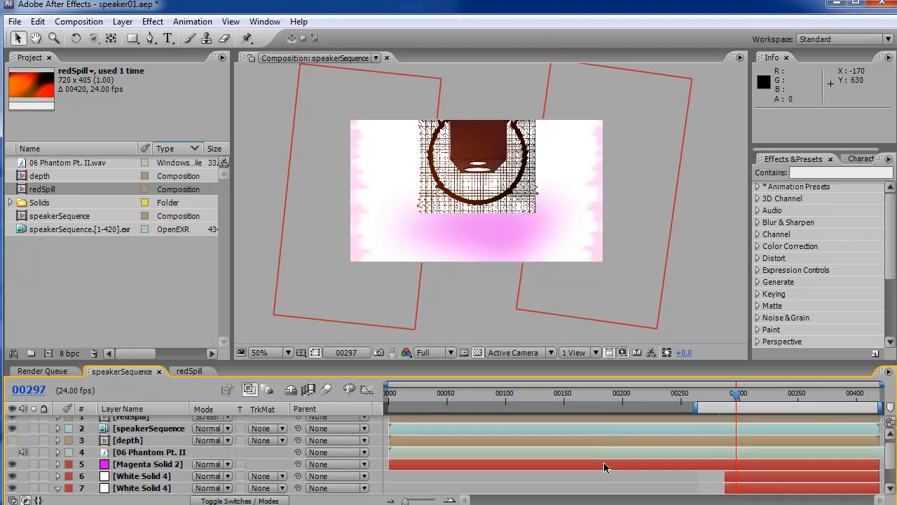
Step: Duplicate Magenta Solid 2, ending the original at frame 287 and trimming the copy to run from frame 287 to 430
{"action": "left_click", "coordinate": [603, 465]}
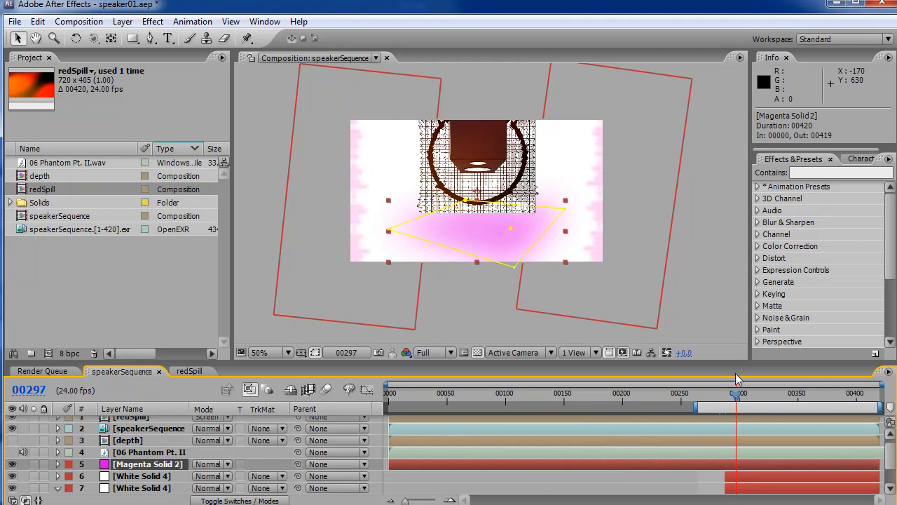
{"action": "left_click_drag", "start_coordinate": [741, 397], "coordinate": [725, 397]}
{"action": "mouse_move", "coordinate": [878, 462]}
{"action": "left_mouse_down"}
{"action": "mouse_move", "coordinate": [729, 462]}
{"action": "mouse_move", "coordinate": [884, 463]}
{"action": "left_mouse_up"}
{"action": "key", "text": "ctrl+d"}
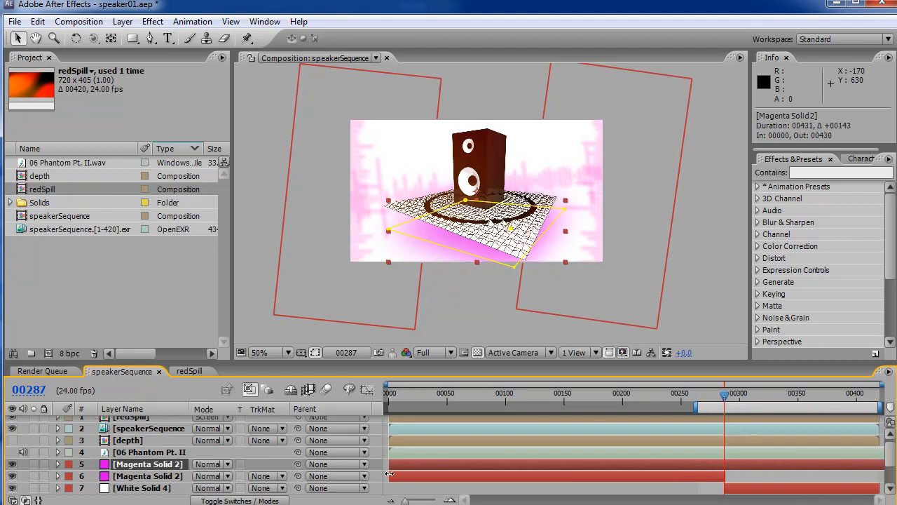
{"action": "left_click_drag", "start_coordinate": [388, 462], "coordinate": [741, 461]}
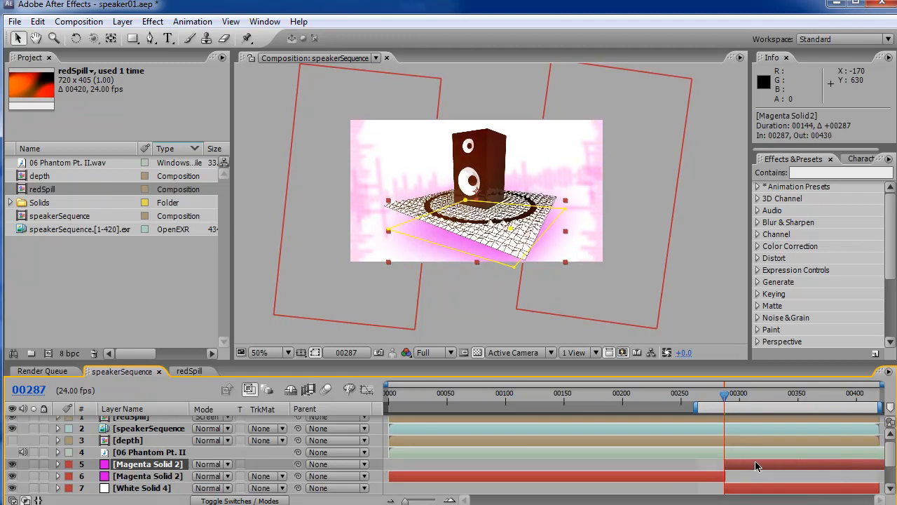
Step: At frame 292, reshape the second Magenta Solid 2's mask by moving its four points around the overhead view of the speaker grid
{"action": "left_click_drag", "start_coordinate": [725, 383], "coordinate": [730, 384]}
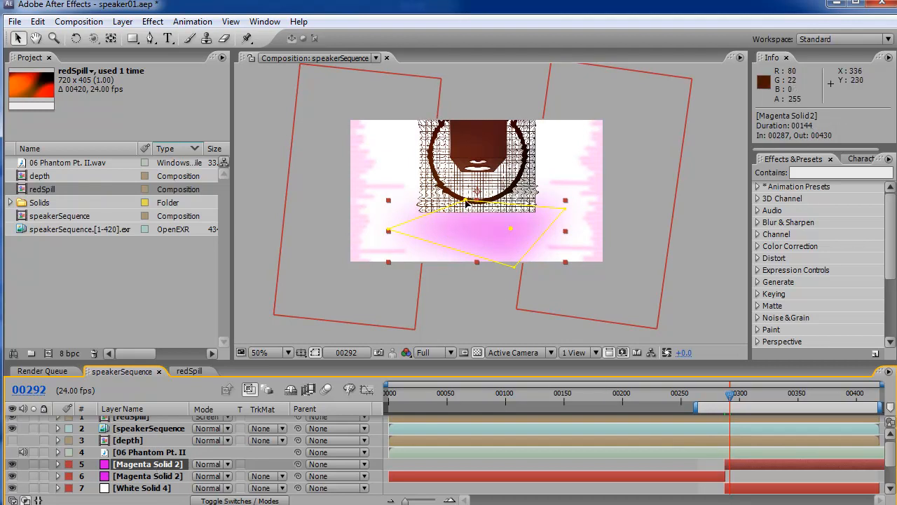
{"action": "left_click_drag", "start_coordinate": [466, 203], "coordinate": [420, 103]}
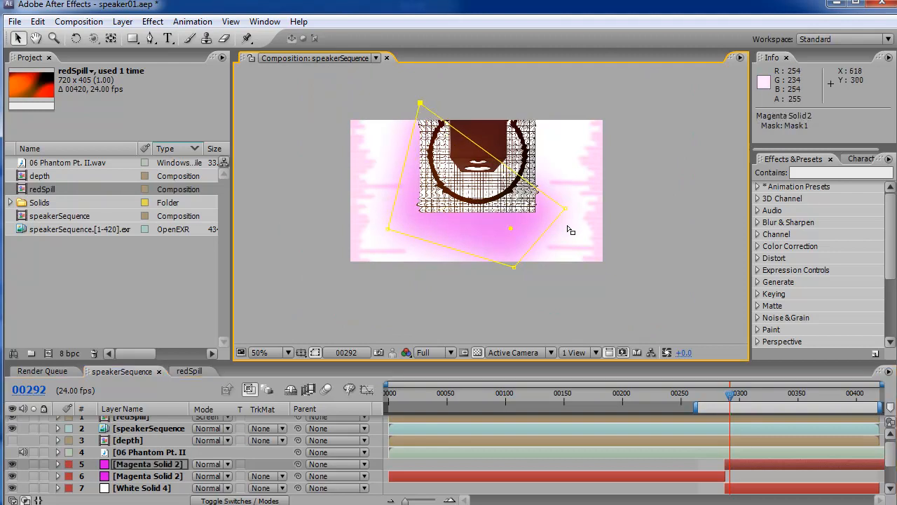
{"action": "left_click_drag", "start_coordinate": [565, 212], "coordinate": [559, 94]}
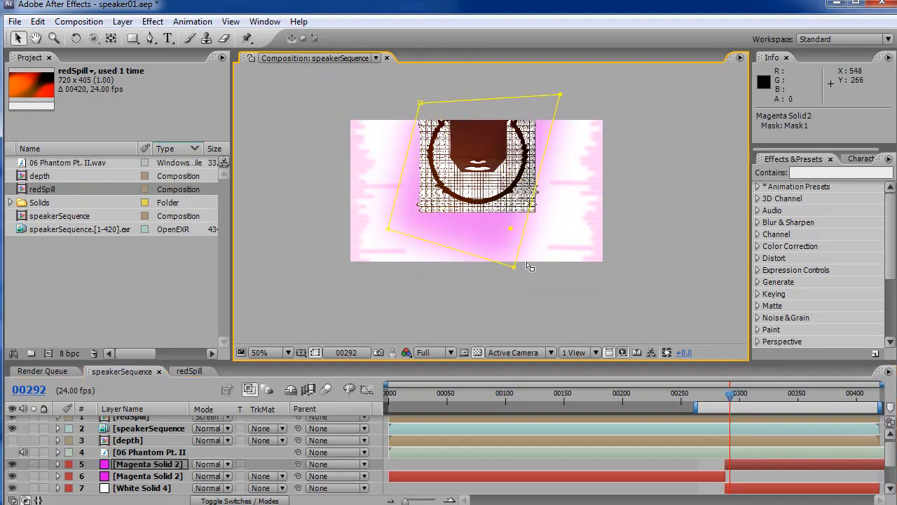
{"action": "left_click_drag", "start_coordinate": [518, 264], "coordinate": [534, 231]}
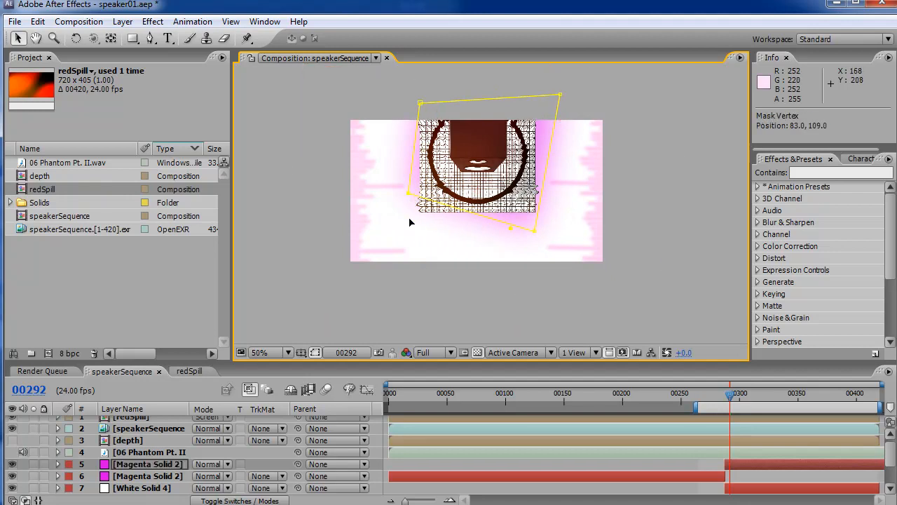
{"action": "left_click_drag", "start_coordinate": [409, 197], "coordinate": [412, 236]}
Step: Reveal the second Magenta Solid 2's position and trim its in point to frame 288 to match the camera cut
{"action": "left_click", "coordinate": [175, 464]}
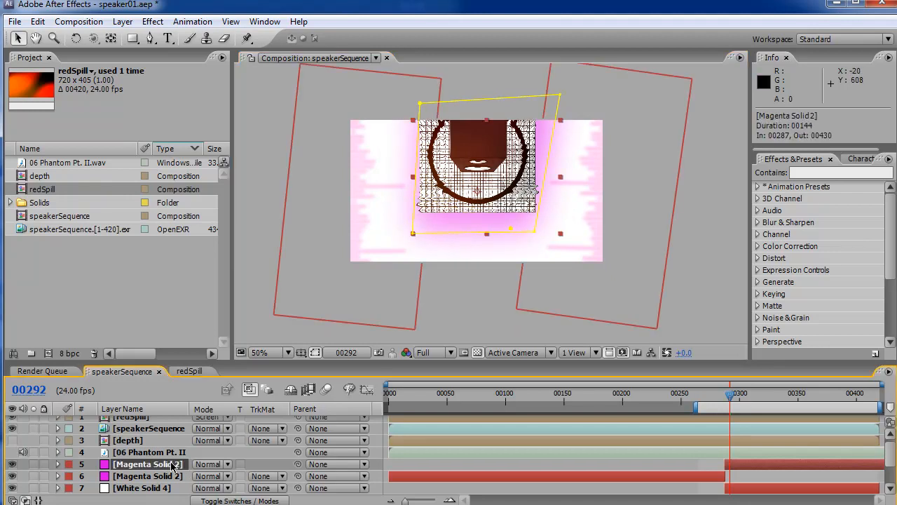
{"action": "key", "text": "p"}
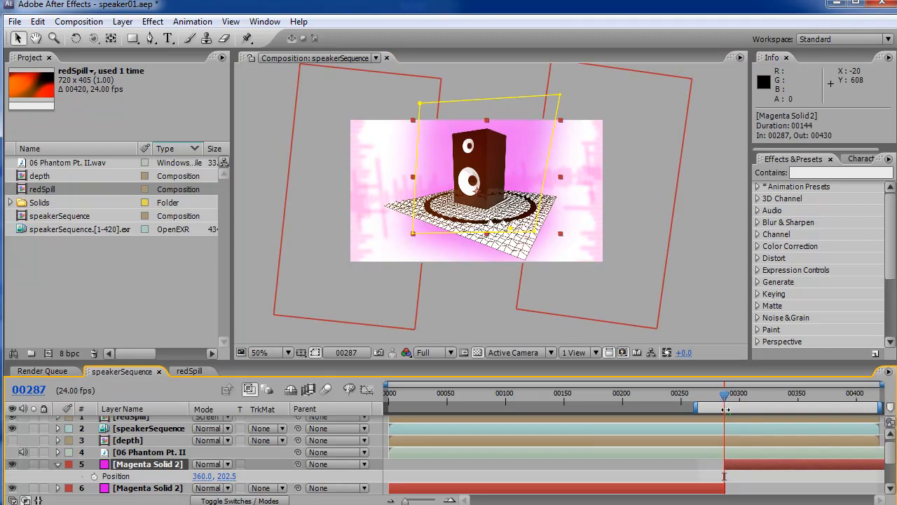
{"action": "left_click_drag", "start_coordinate": [405, 500], "coordinate": [420, 501]}
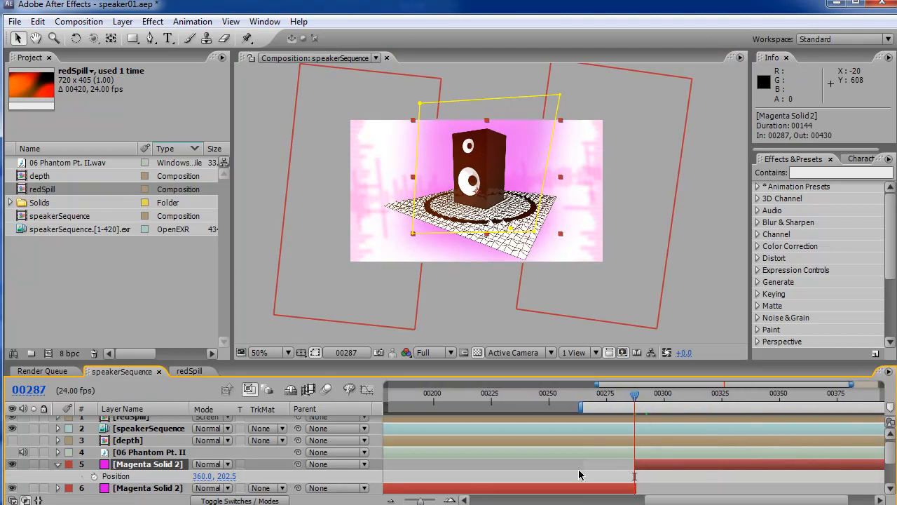
{"action": "left_click_drag", "start_coordinate": [633, 463], "coordinate": [638, 462]}
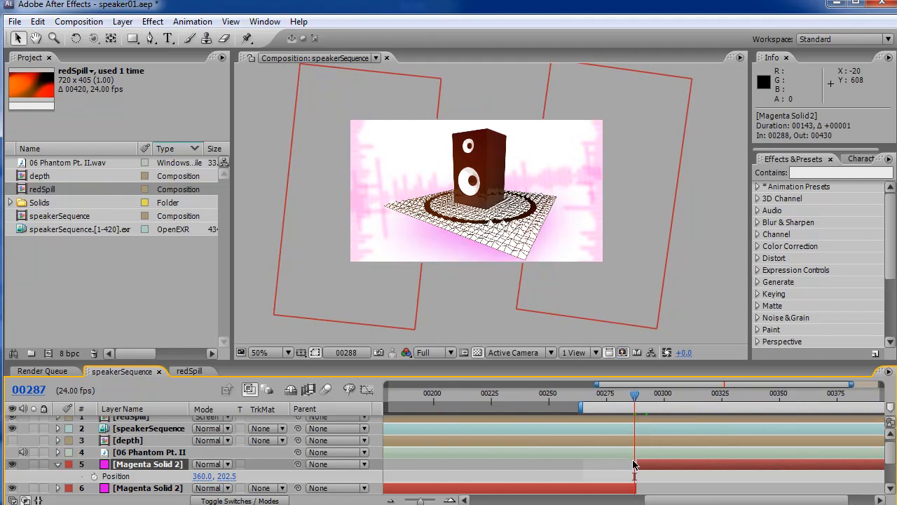
{"action": "key", "text": "Page_Down"}
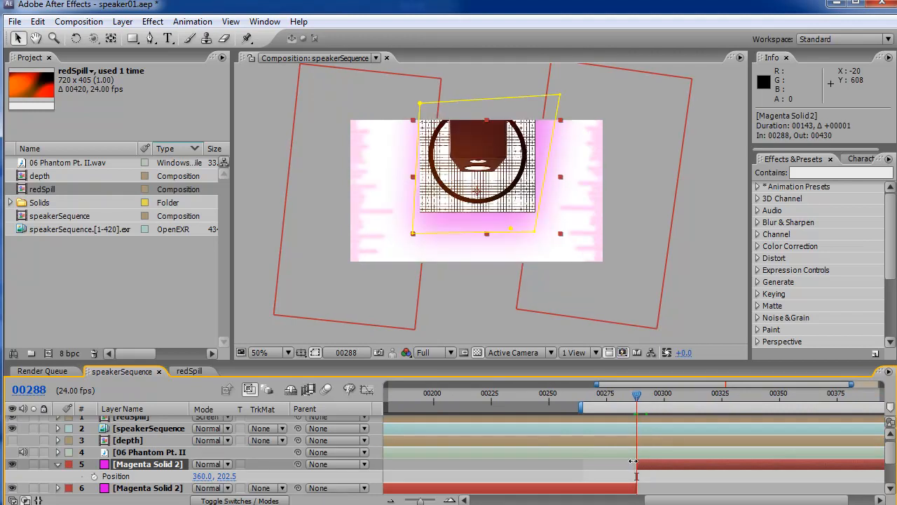
Step: Keyframe the second Magenta Solid 2's position at frame 288, and move it to 356.0, 318.5 at frame 362
{"action": "left_click", "coordinate": [94, 475]}
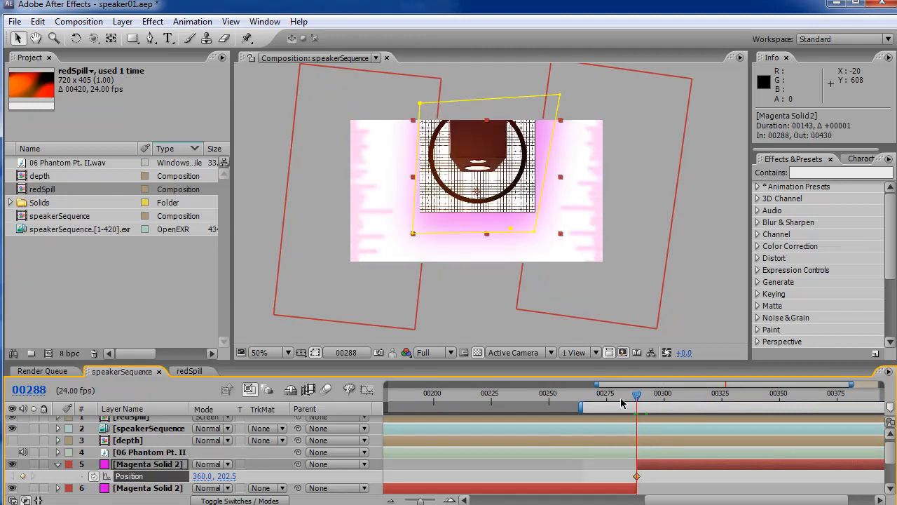
{"action": "left_click", "coordinate": [808, 397]}
{"action": "left_click_drag", "start_coordinate": [491, 203], "coordinate": [489, 243]}
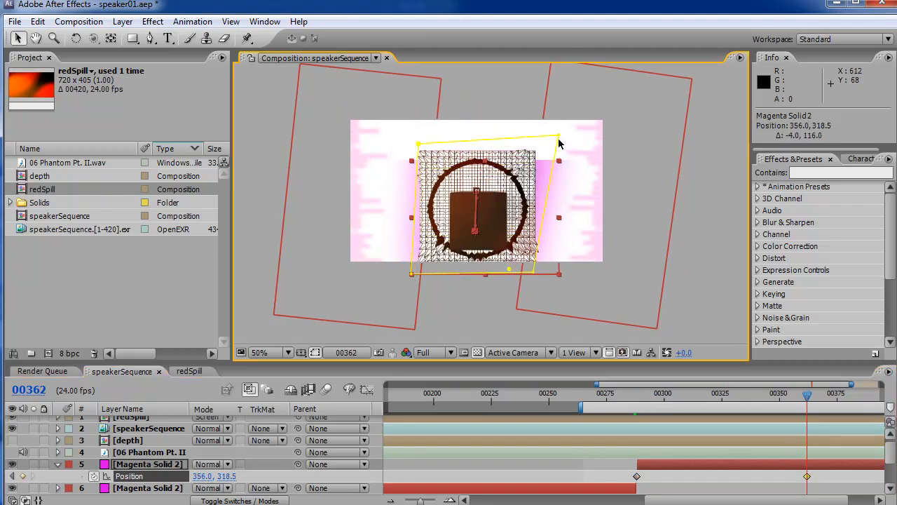
Step: At frame 362, lower the two upper mask points of the second Magenta Solid 2 toward the middle of the speaker grid
{"action": "left_click_drag", "start_coordinate": [558, 139], "coordinate": [556, 177]}
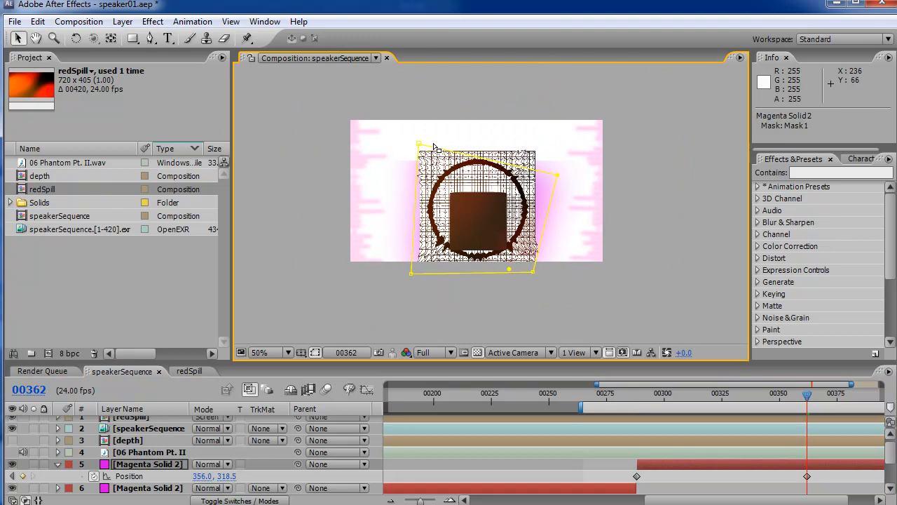
{"action": "left_click_drag", "start_coordinate": [419, 145], "coordinate": [417, 192]}
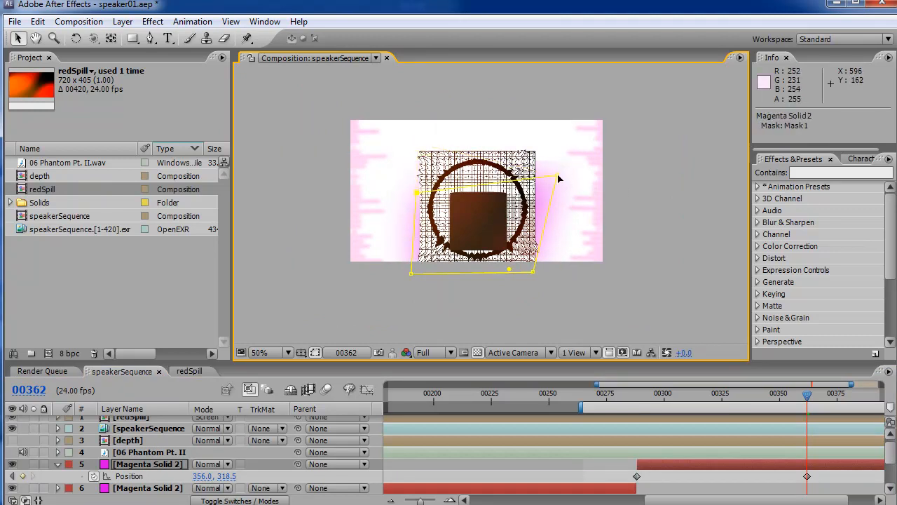
{"action": "left_click_drag", "start_coordinate": [559, 184], "coordinate": [553, 184]}
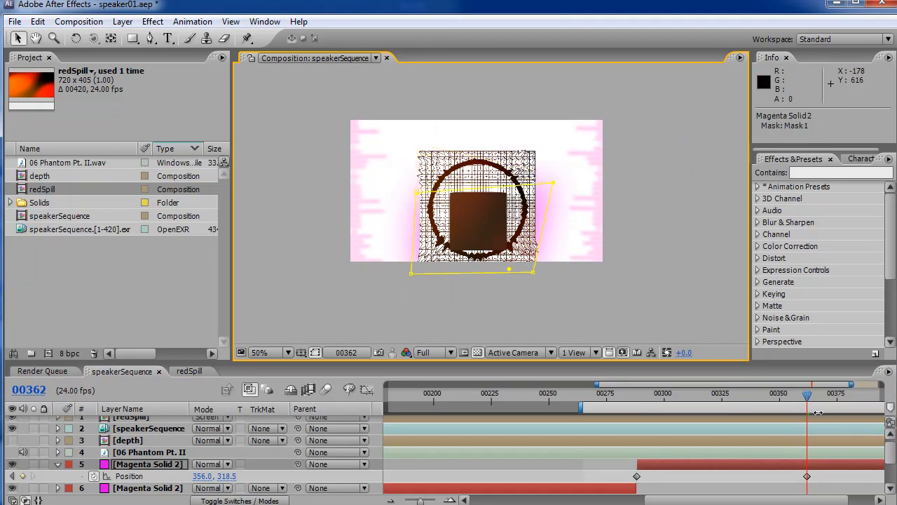
Step: At frame 409, move the second Magenta Solid 2 down to position 356.0, 442.5 to add another position keyframe
{"action": "left_click_drag", "start_coordinate": [703, 403], "coordinate": [875, 399]}
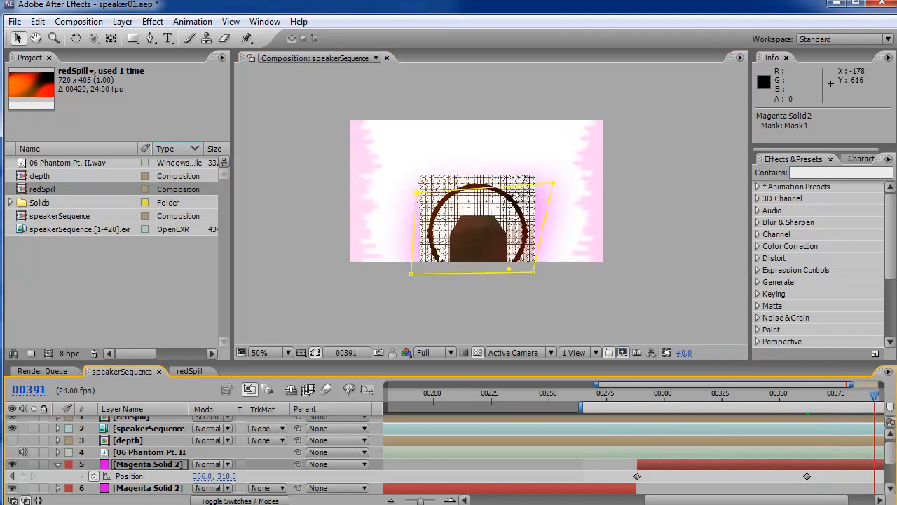
{"action": "key", "text": "minus"}
{"action": "key", "text": "minus"}
{"action": "left_click_drag", "start_coordinate": [848, 398], "coordinate": [867, 398]}
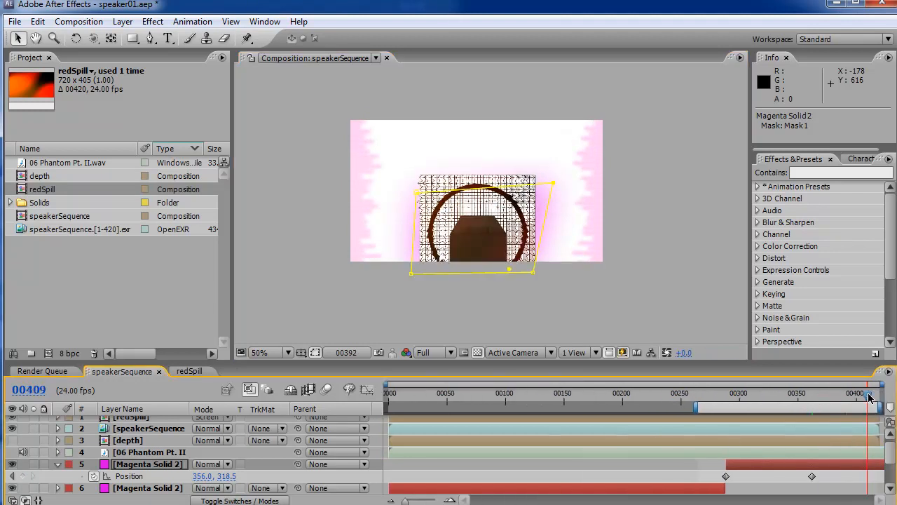
{"action": "left_click", "coordinate": [512, 238]}
{"action": "left_click_drag", "start_coordinate": [540, 240], "coordinate": [538, 282]}
{"action": "key", "text": "ctrl+z"}
{"action": "left_click", "coordinate": [143, 463]}
Step: Check the animated glow at frames 346 and 317 and collapse the second Magenta Solid 2's properties
{"action": "left_click_drag", "start_coordinate": [822, 398], "coordinate": [793, 400]}
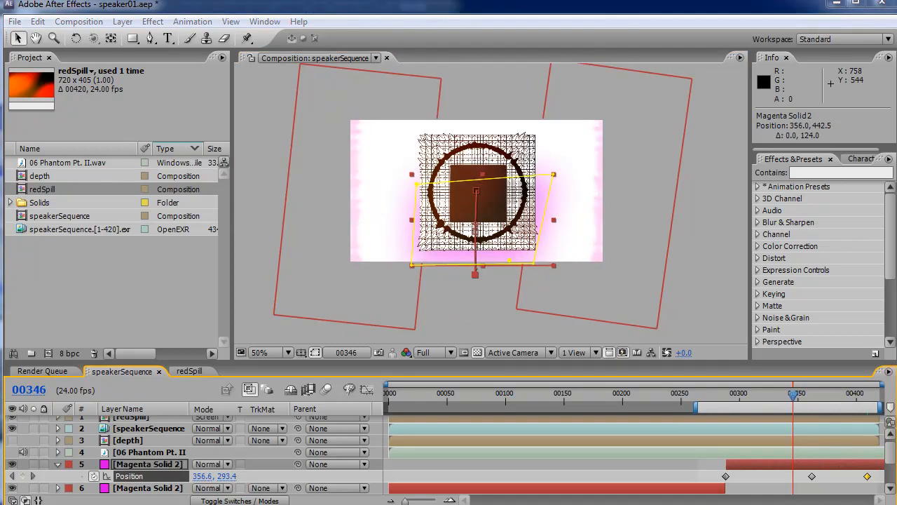
{"action": "left_click", "coordinate": [759, 398]}
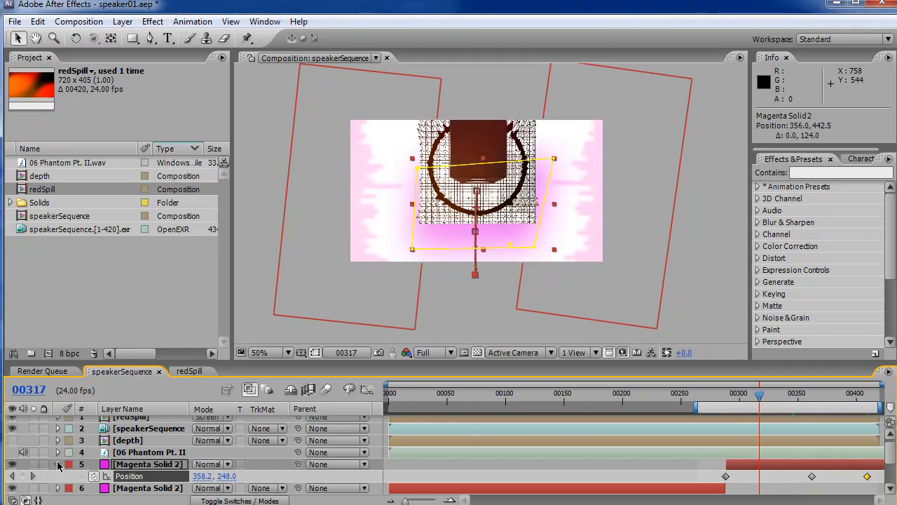
{"action": "left_click", "coordinate": [58, 464]}
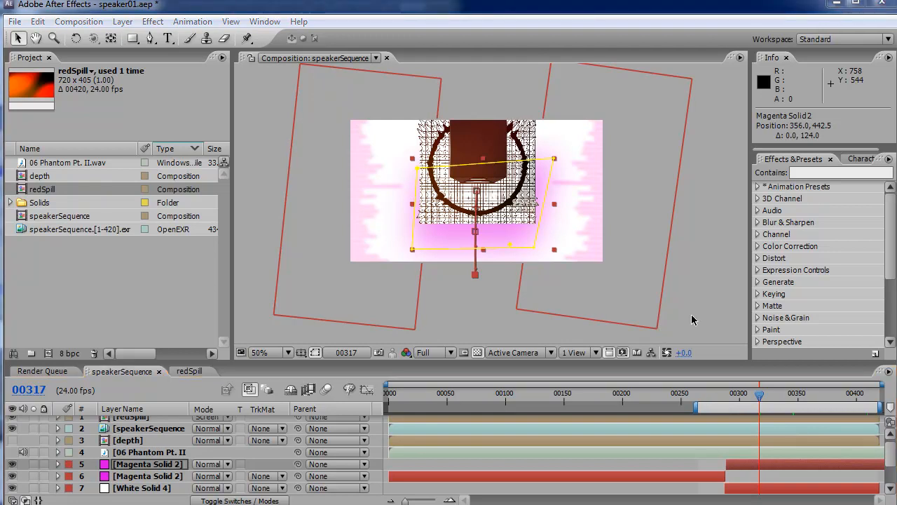
{"action": "left_click", "coordinate": [724, 325]}
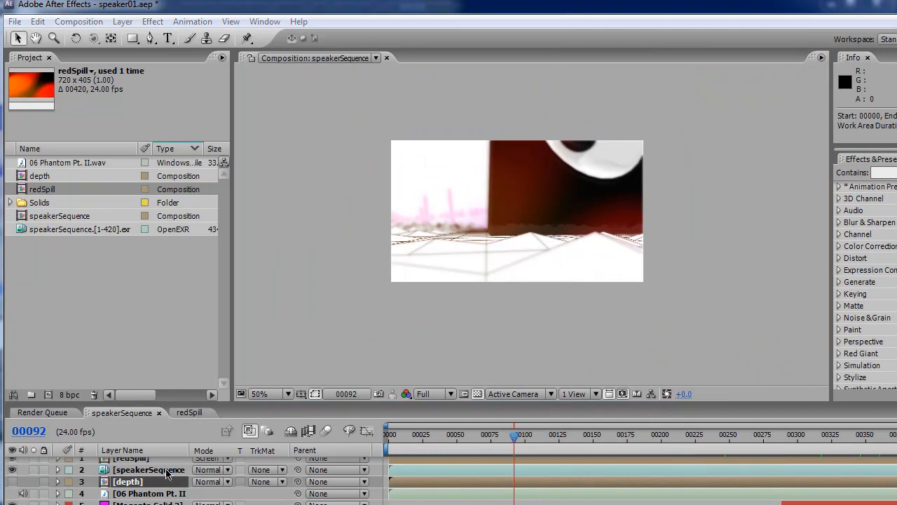
Step: Apply a Lens Flare to the speakerSequence layer with its center at 566.0, 94.0 and brightness at 36%
{"action": "left_click", "coordinate": [166, 471]}
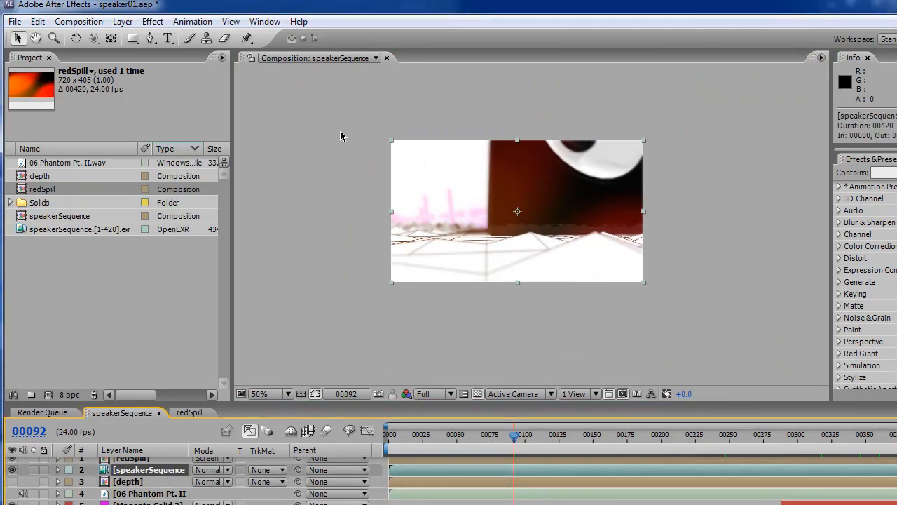
{"action": "left_click", "coordinate": [153, 22]}
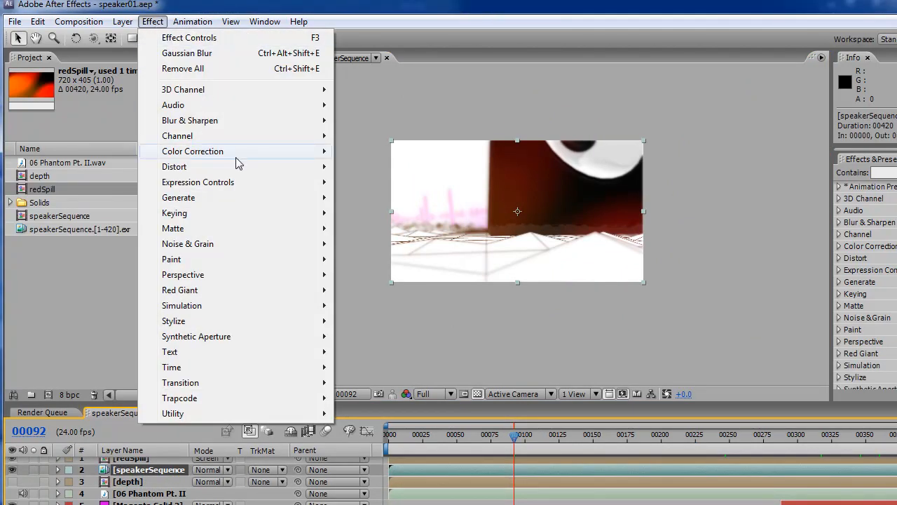
{"action": "mouse_move", "coordinate": [258, 203]}
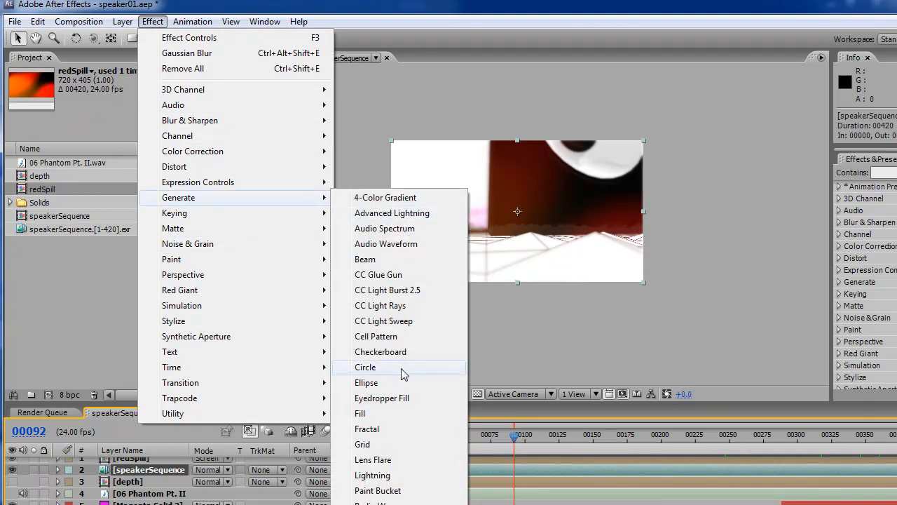
{"action": "left_click", "coordinate": [411, 460]}
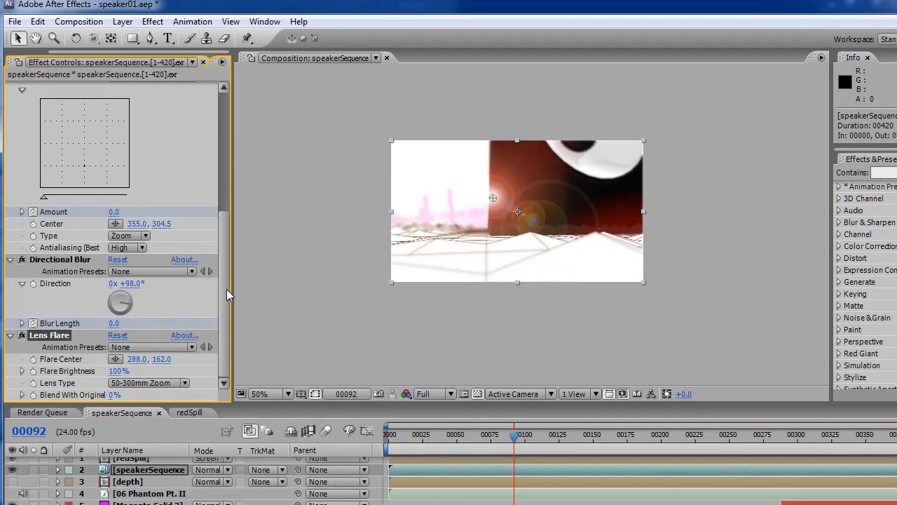
{"action": "left_click_drag", "start_coordinate": [493, 199], "coordinate": [591, 176]}
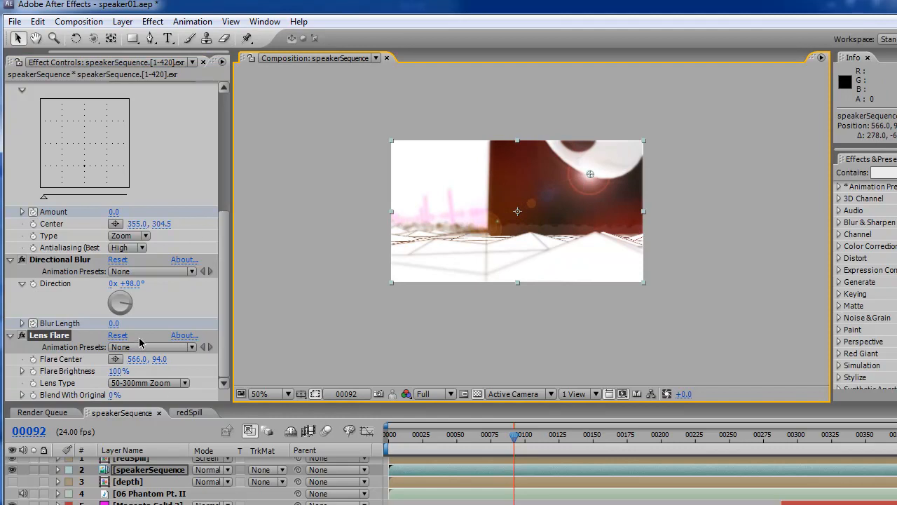
{"action": "left_click_drag", "start_coordinate": [117, 371], "coordinate": [75, 373]}
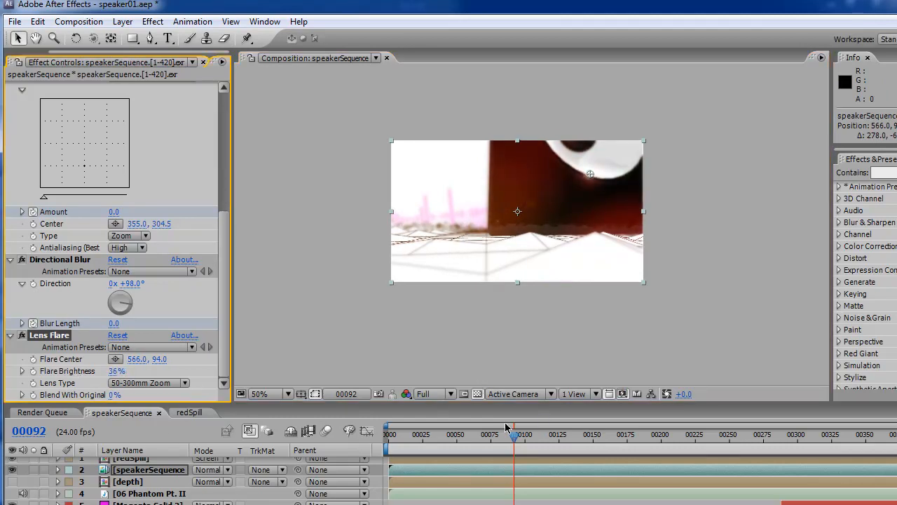
Step: At frame 0, move the flare center to 556.0, 26.0 and turn on keyframing for it
{"action": "left_click_drag", "start_coordinate": [514, 442], "coordinate": [390, 441]}
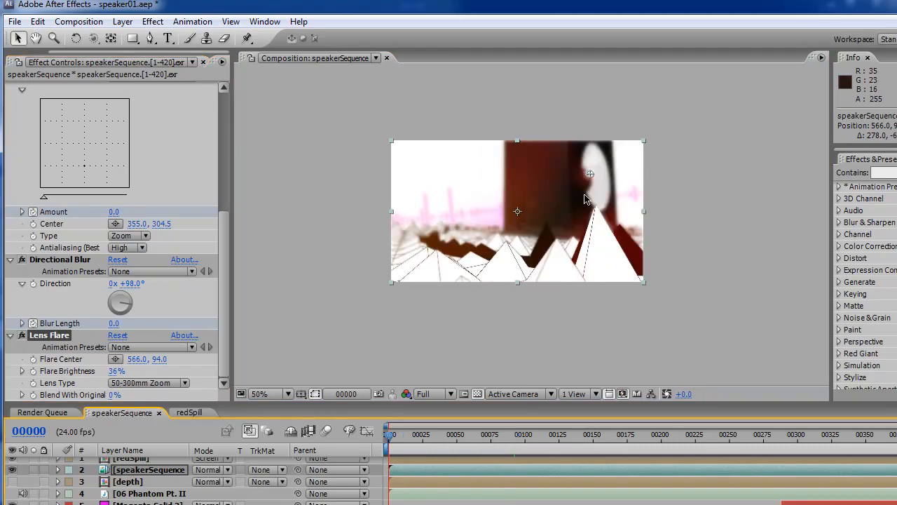
{"action": "left_click_drag", "start_coordinate": [592, 171], "coordinate": [588, 152]}
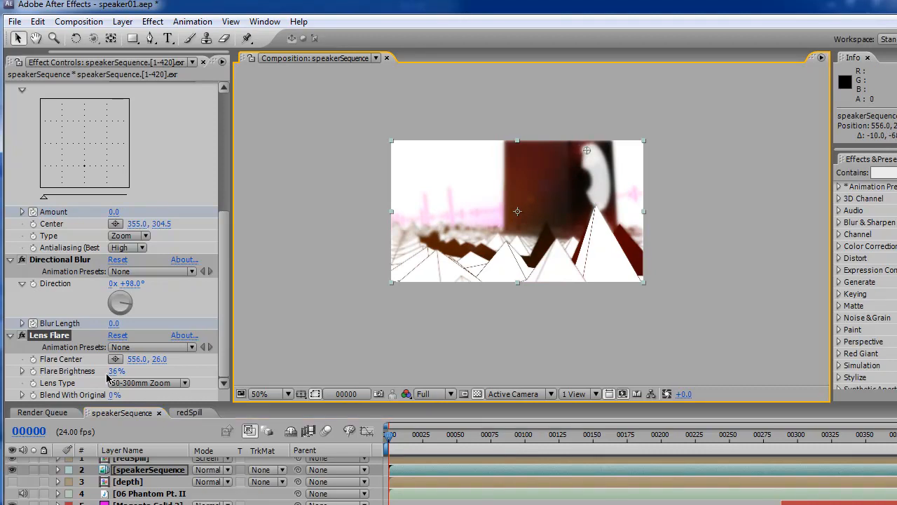
{"action": "left_click", "coordinate": [31, 367]}
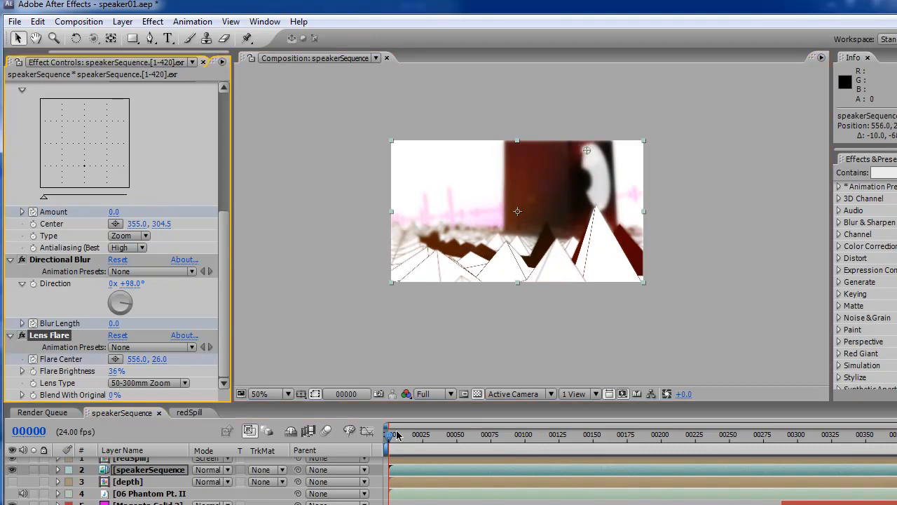
Step: Keyframe the flare center at 590.0, -102.0 on frame 67 and at 416.0, -252.0 on frame 114
{"action": "left_click", "coordinate": [616, 434]}
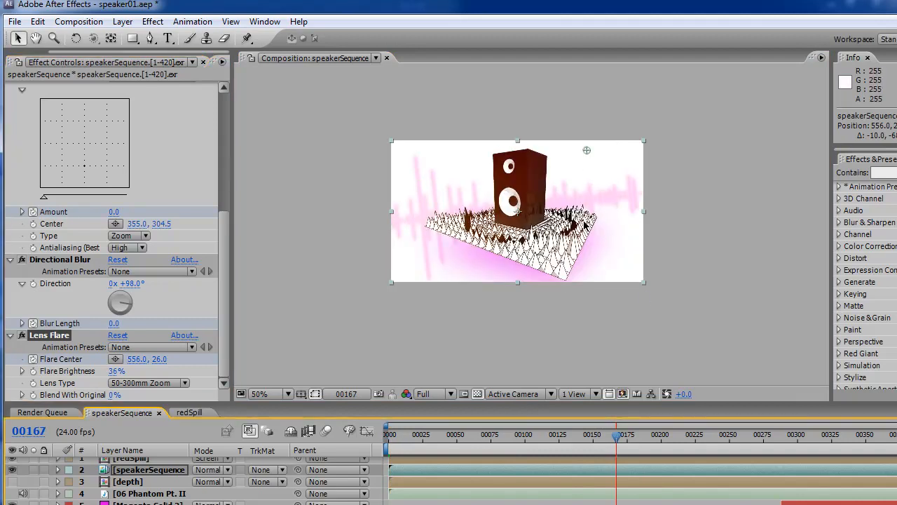
{"action": "left_click_drag", "start_coordinate": [588, 436], "coordinate": [480, 435]}
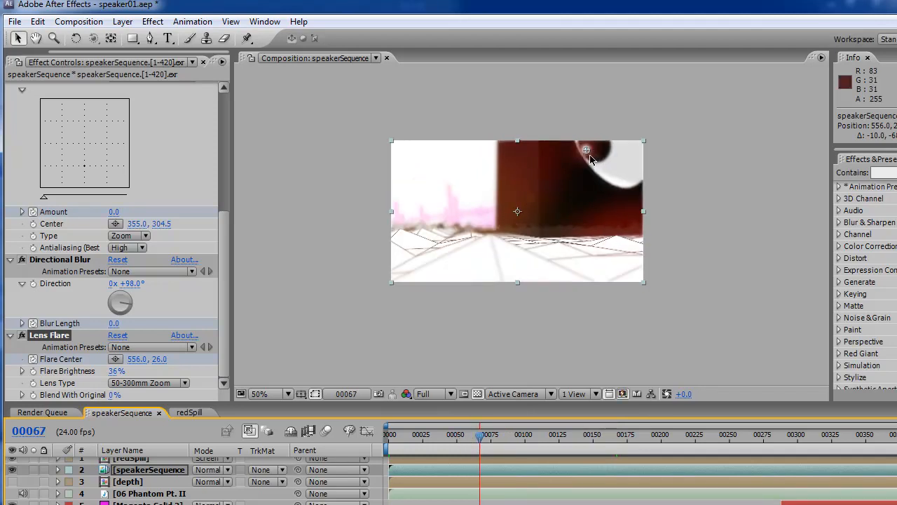
{"action": "left_click_drag", "start_coordinate": [586, 149], "coordinate": [598, 104]}
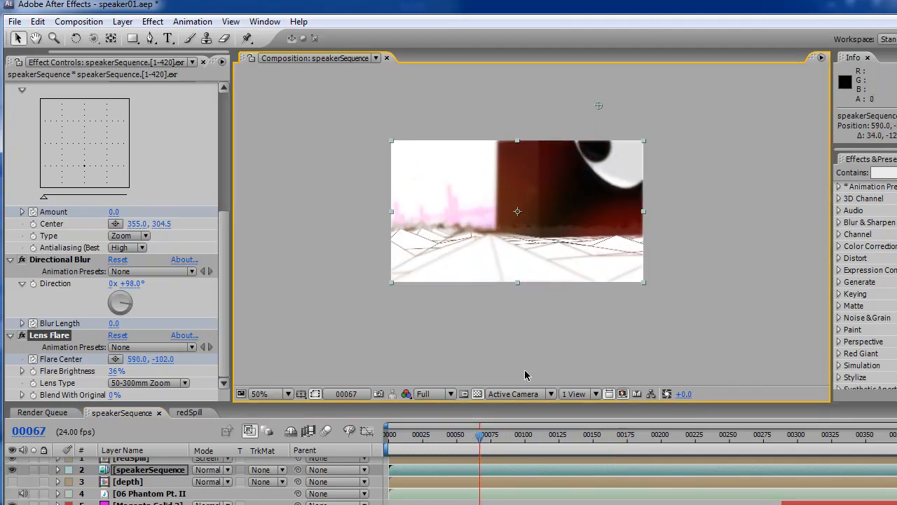
{"action": "left_click_drag", "start_coordinate": [480, 436], "coordinate": [543, 422]}
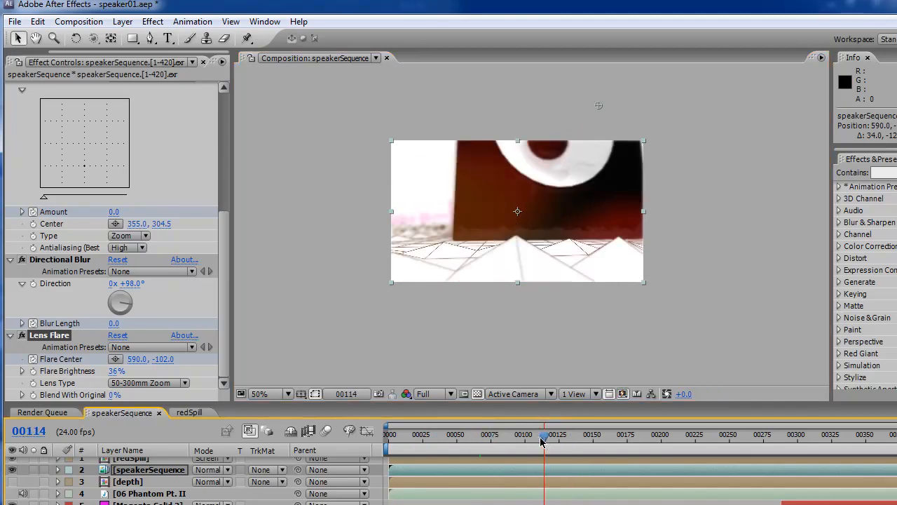
{"action": "left_click_drag", "start_coordinate": [599, 106], "coordinate": [540, 57]}
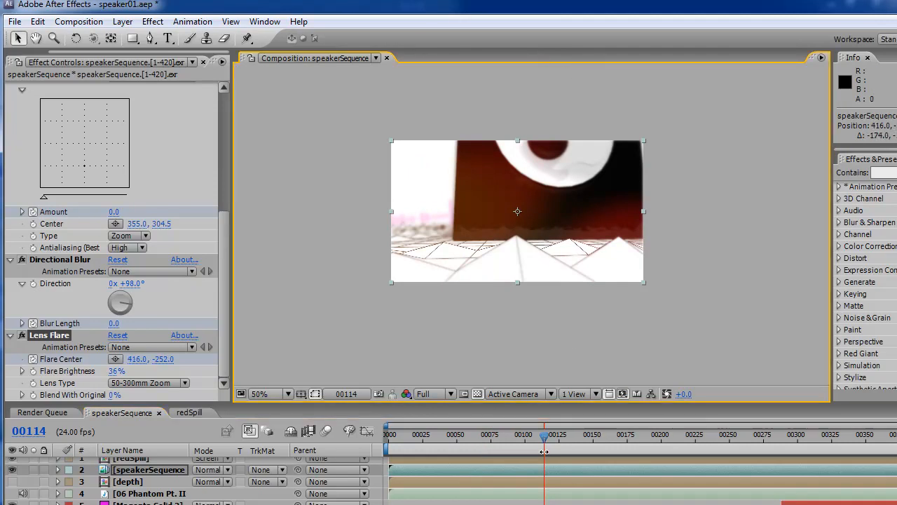
Step: At frame 53, set the flare brightness to 44% and its blend with the original to 21%
{"action": "left_click_drag", "start_coordinate": [487, 450], "coordinate": [461, 449]}
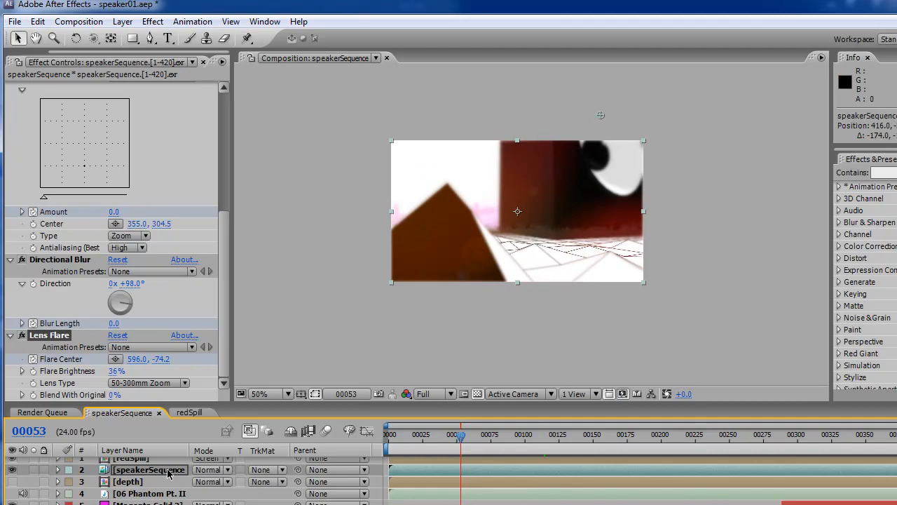
{"action": "left_click_drag", "start_coordinate": [108, 367], "coordinate": [104, 363]}
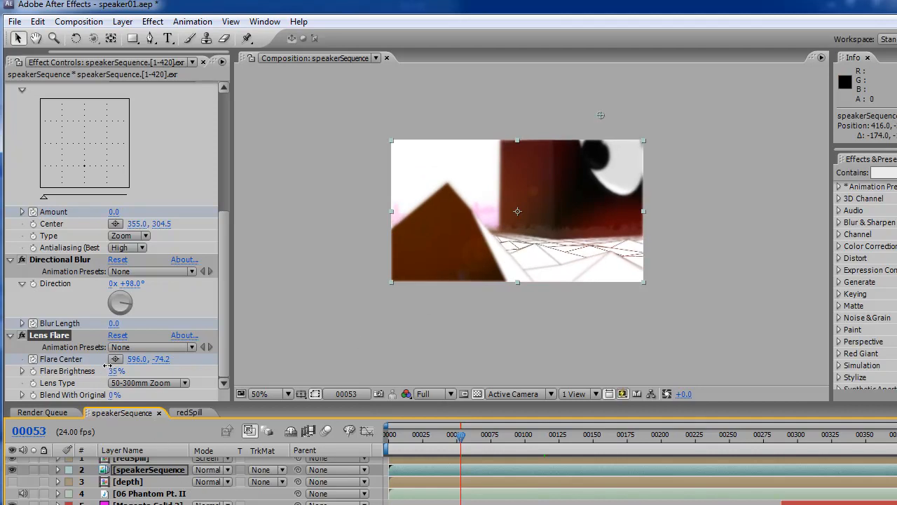
{"action": "left_click_drag", "start_coordinate": [115, 395], "coordinate": [143, 403]}
Step: Start keyframing the flare brightness shortly before frame 141, and set it to 0% at frame 141
{"action": "left_click_drag", "start_coordinate": [486, 443], "coordinate": [784, 462]}
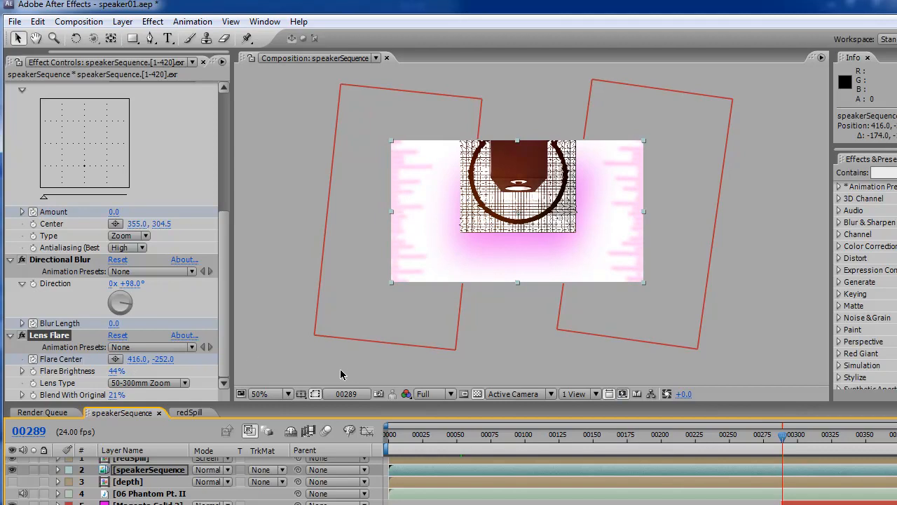
{"action": "key", "text": "Page_Up"}
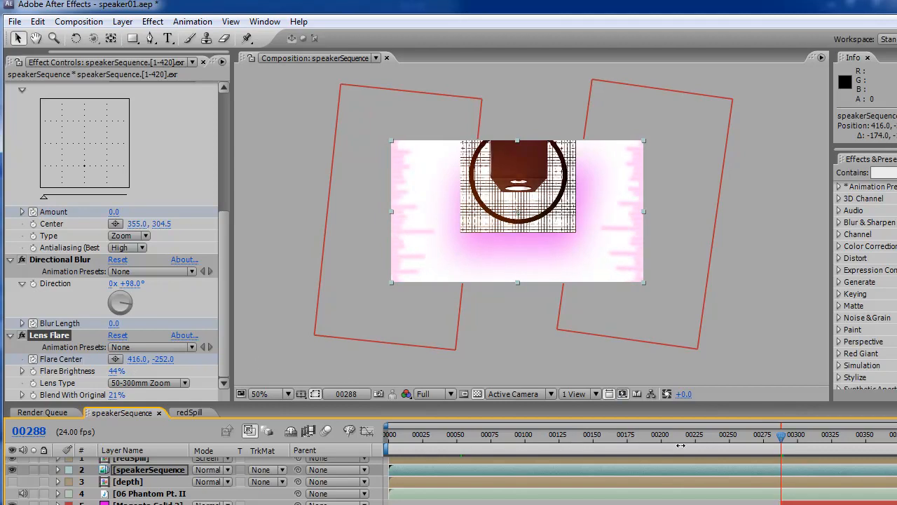
{"action": "left_click_drag", "start_coordinate": [705, 443], "coordinate": [557, 459]}
{"action": "left_click", "coordinate": [40, 371]}
{"action": "left_click", "coordinate": [580, 436]}
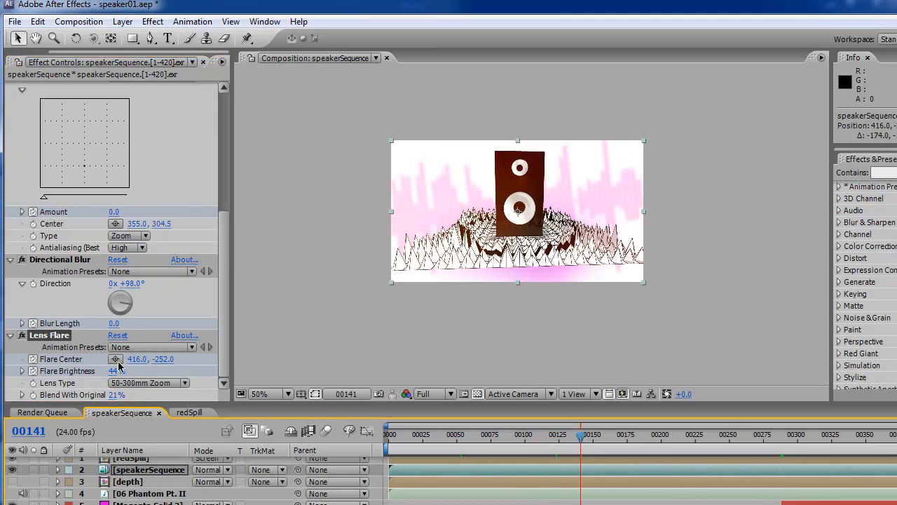
{"action": "left_click_drag", "start_coordinate": [115, 372], "coordinate": [82, 372]}
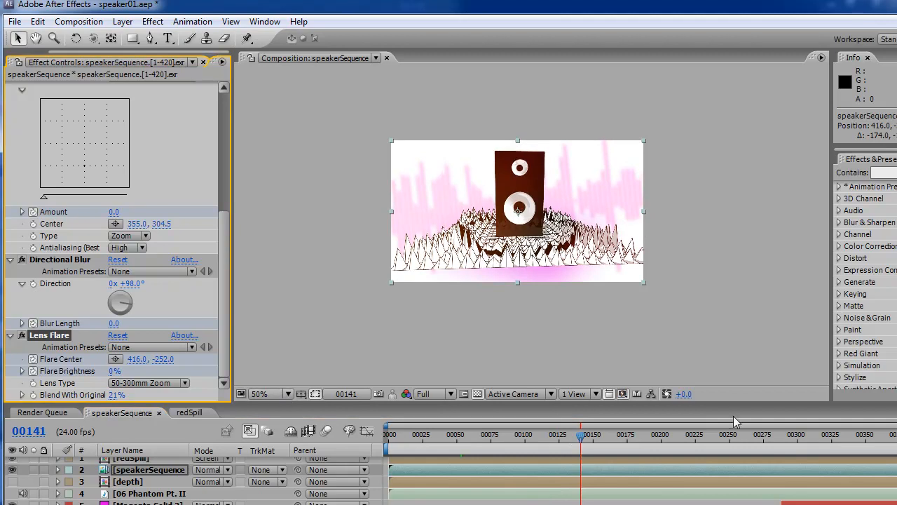
Step: Hold the flare brightness at 0% on frame 287 and raise it to 125% on frame 288 at the camera cut
{"action": "left_click_drag", "start_coordinate": [765, 440], "coordinate": [781, 440]}
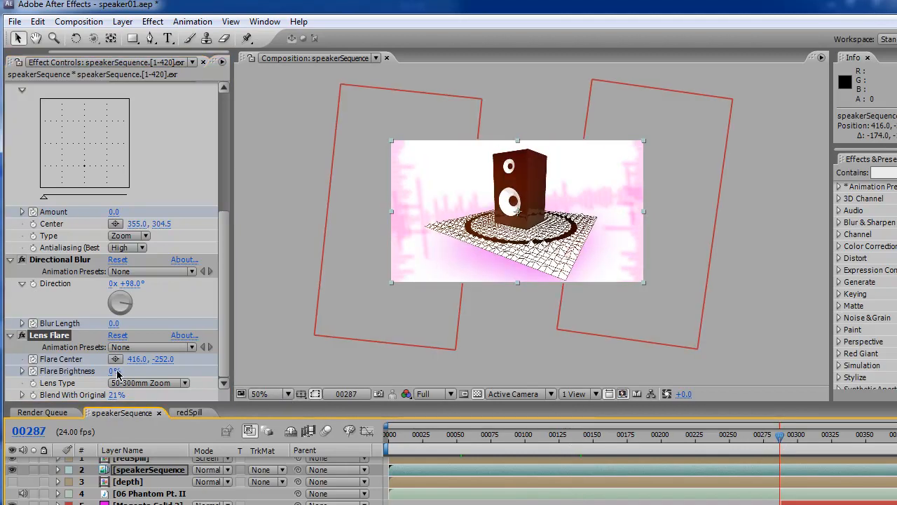
{"action": "left_click_drag", "start_coordinate": [110, 372], "coordinate": [84, 372]}
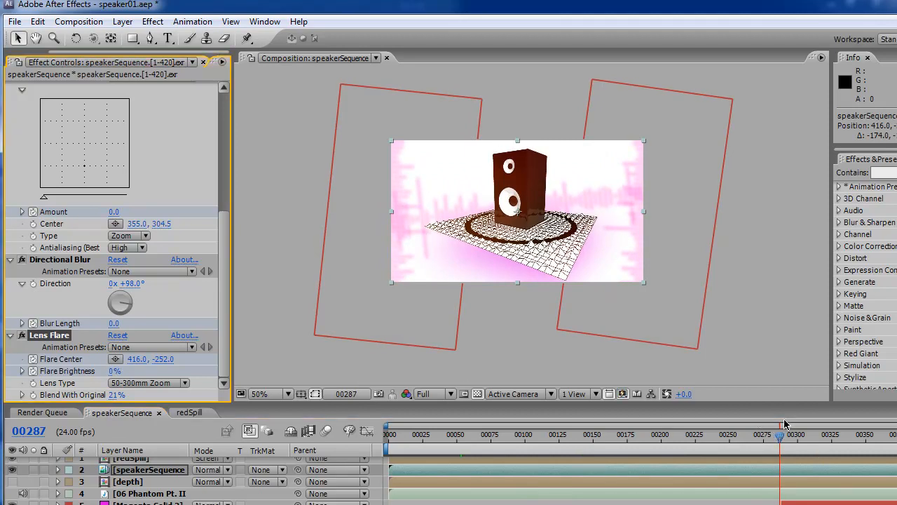
{"action": "key", "text": "Page_Down"}
{"action": "key", "text": "Page_Up"}
{"action": "key", "text": "Page_Down"}
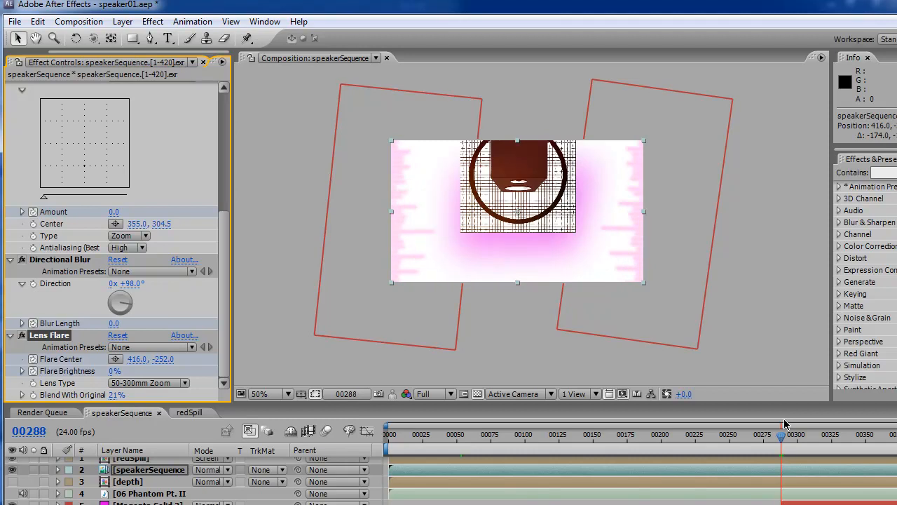
{"action": "left_click_drag", "start_coordinate": [110, 371], "coordinate": [207, 383]}
{"action": "key", "text": "space"}
{"action": "left_click_drag", "start_coordinate": [323, 219], "coordinate": [318, 234]}
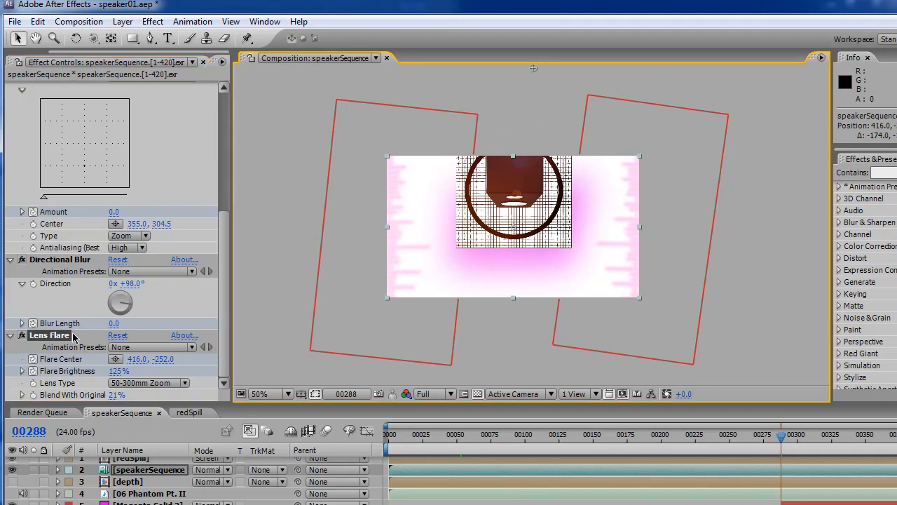
Step: Keyframe the flare center at 286.0, 102.0 on frame 288 and at 288.0, 486.0 on frame 413
{"action": "left_click_drag", "start_coordinate": [534, 72], "coordinate": [489, 198]}
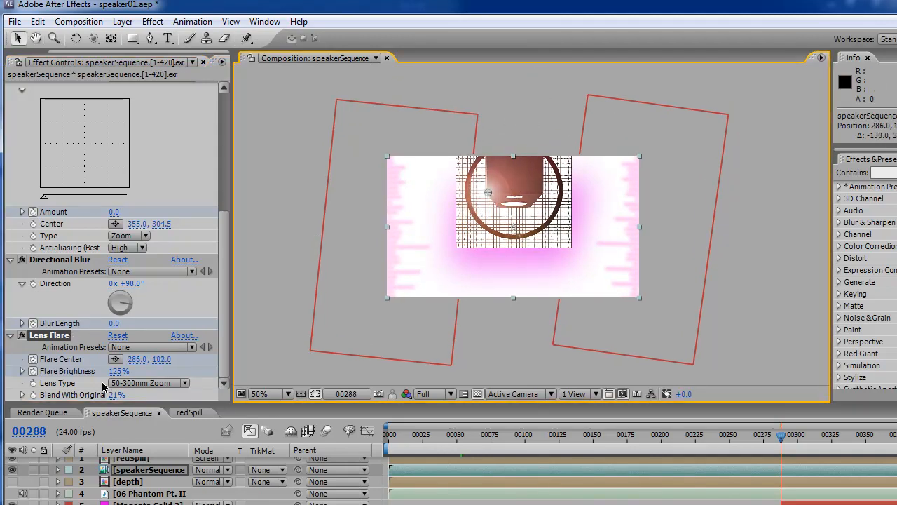
{"action": "left_click_drag", "start_coordinate": [780, 434], "coordinate": [896, 441]}
{"action": "left_click_drag", "start_coordinate": [489, 192], "coordinate": [489, 327]}
{"action": "left_click_drag", "start_coordinate": [896, 435], "coordinate": [861, 441]}
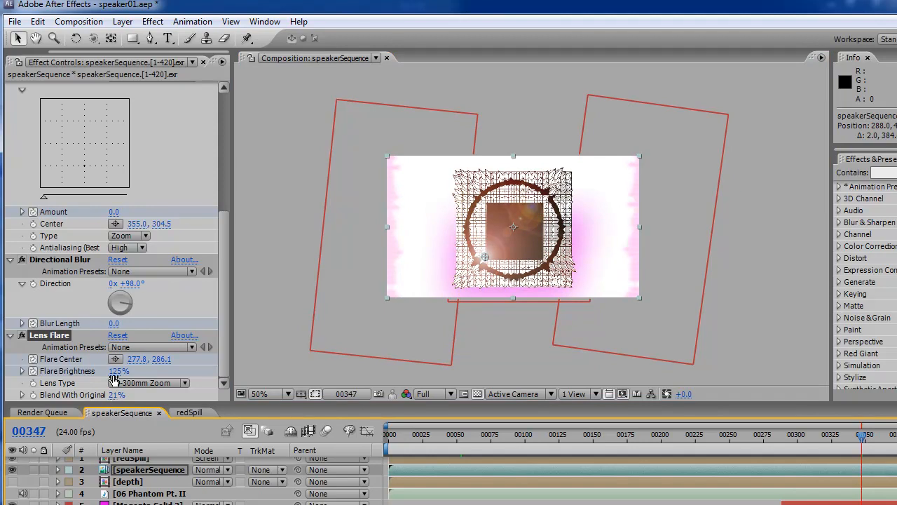
Step: Try a flare brightness of 25% at frame 347 and reveal the layer's keyframed properties
{"action": "left_click_drag", "start_coordinate": [84, 371], "coordinate": [42, 371]}
{"action": "key", "text": "u"}
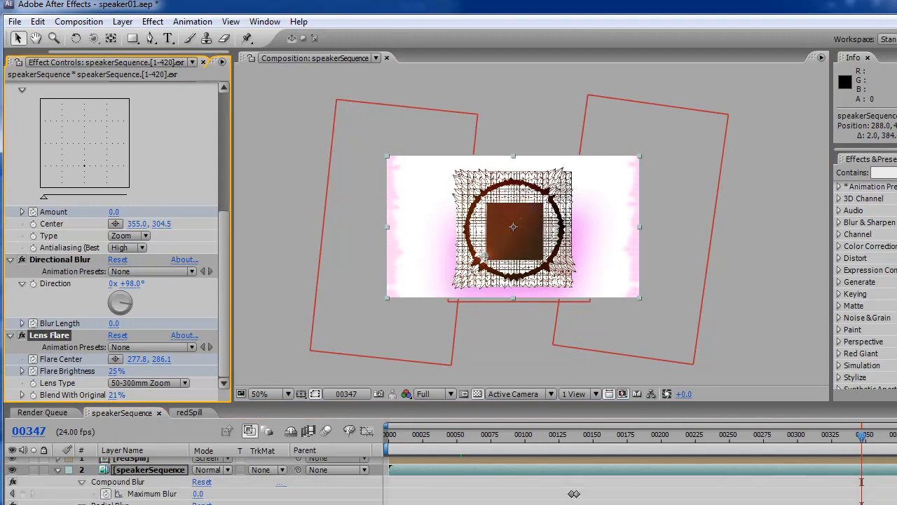
{"action": "key", "text": "u"}
{"action": "key", "text": "u"}
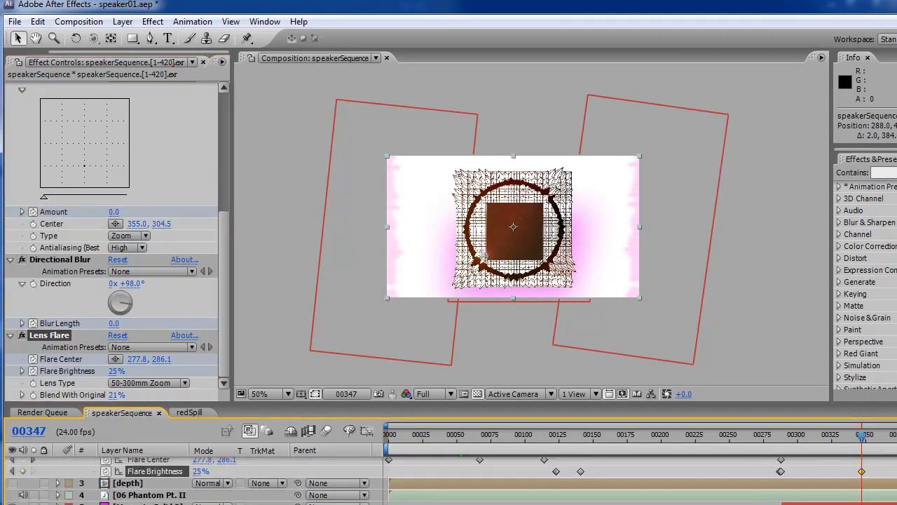
Step: Set the flare brightness to 42% at frame 288 and delete the brightness keyframe at frame 347
{"action": "left_click", "coordinate": [778, 439]}
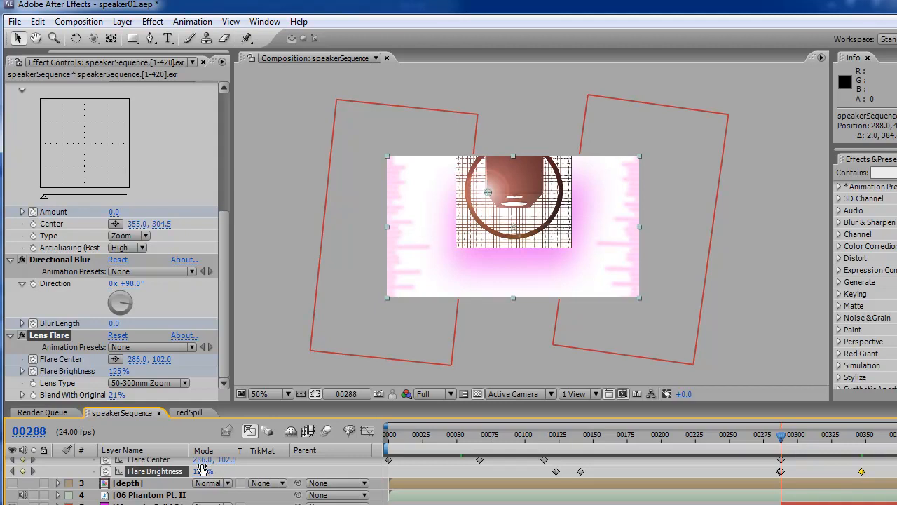
{"action": "left_click_drag", "start_coordinate": [200, 471], "coordinate": [143, 472]}
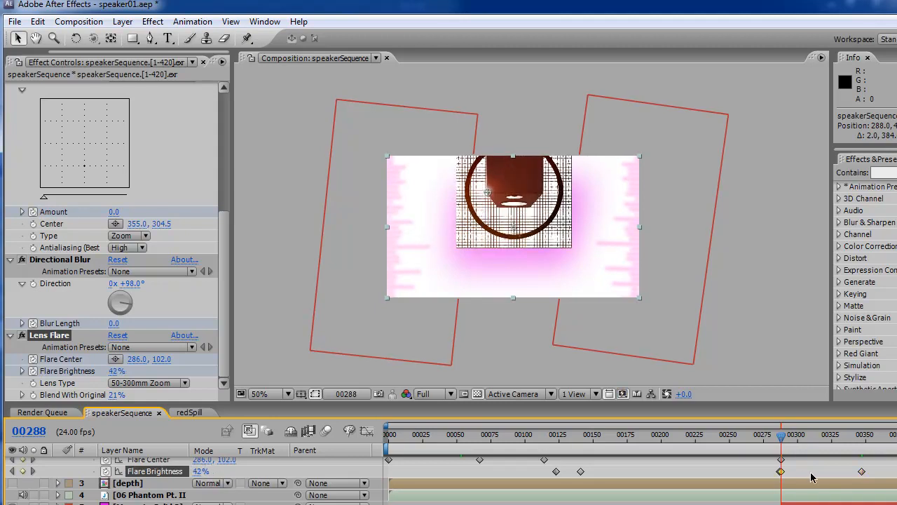
{"action": "left_click", "coordinate": [868, 474]}
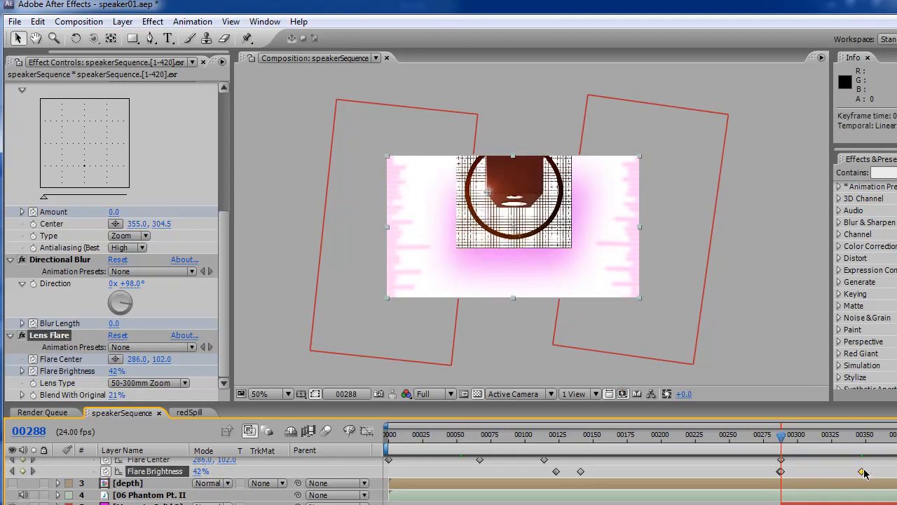
Step: Keyframe the flare center at 285.1, 240.8 on frame 337 and at 288.1, 130.9 on frame 306
{"action": "left_click_drag", "start_coordinate": [790, 423], "coordinate": [819, 437]}
{"action": "left_click_drag", "start_coordinate": [827, 438], "coordinate": [847, 436]}
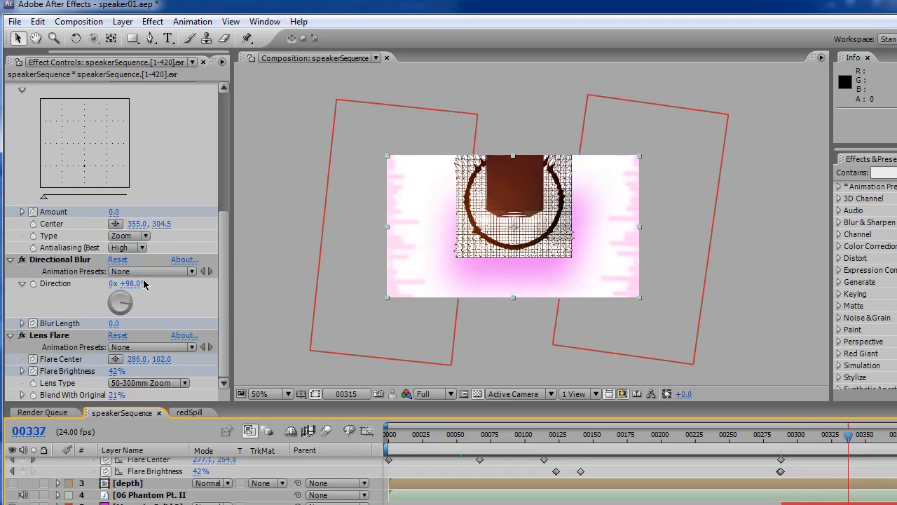
{"action": "left_click", "coordinate": [51, 335]}
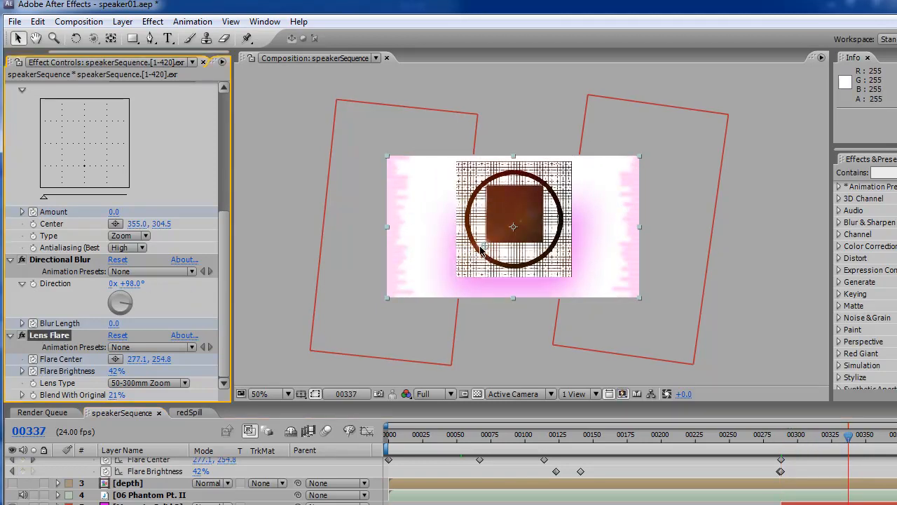
{"action": "left_click_drag", "start_coordinate": [485, 245], "coordinate": [486, 241]}
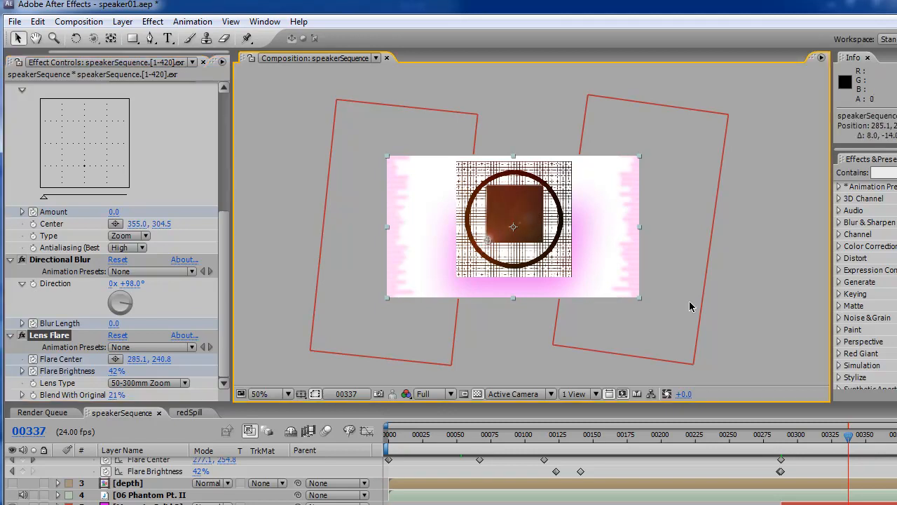
{"action": "left_click_drag", "start_coordinate": [847, 435], "coordinate": [806, 436]}
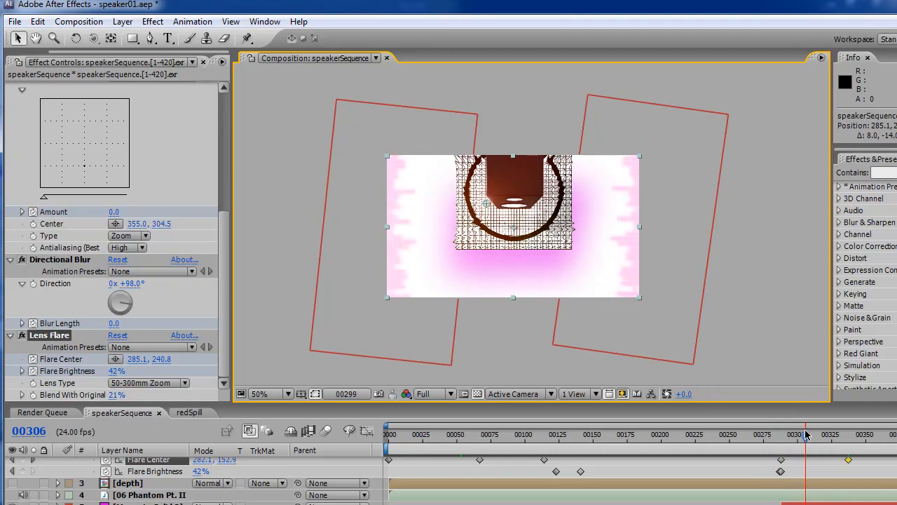
{"action": "left_click_drag", "start_coordinate": [489, 211], "coordinate": [491, 203]}
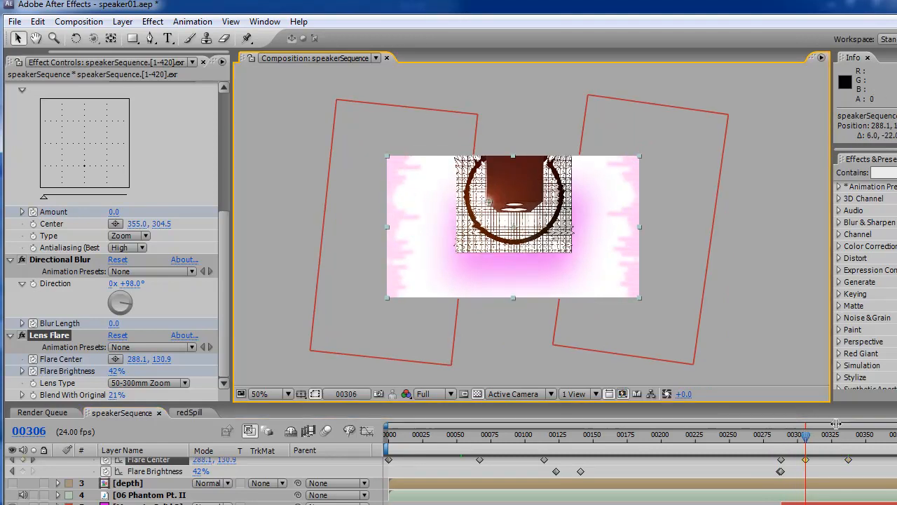
Step: Keyframe the flare center at 293.0, 427.9 on frame 382 and check the flare's motion through frame 413
{"action": "left_click_drag", "start_coordinate": [806, 436], "coordinate": [892, 436]}
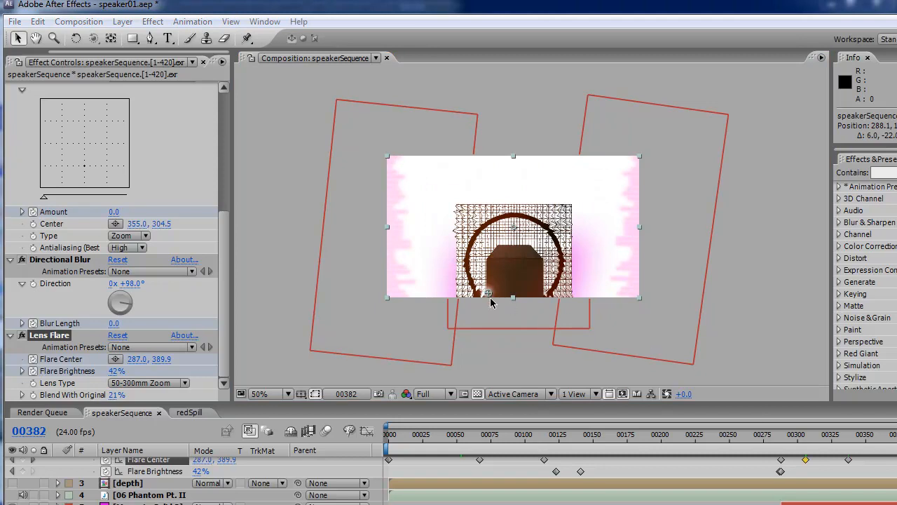
{"action": "left_click_drag", "start_coordinate": [490, 306], "coordinate": [489, 309]}
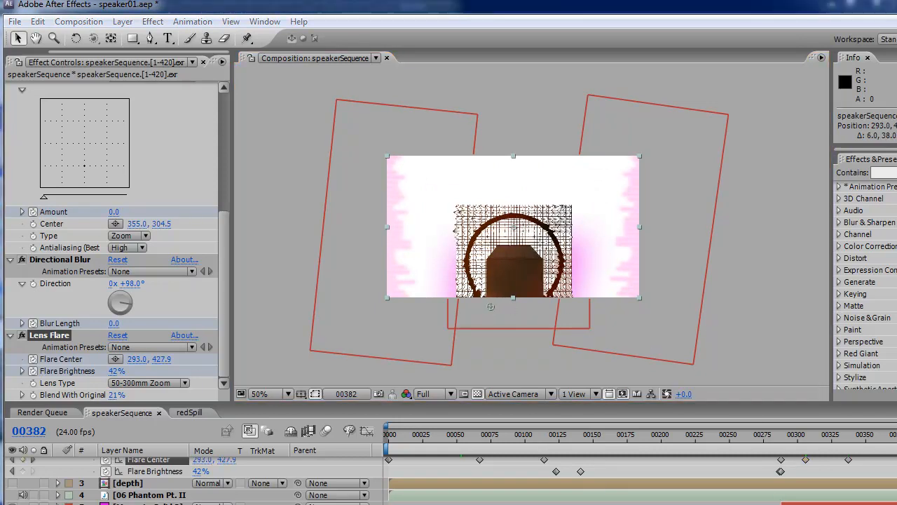
{"action": "key", "text": "k"}
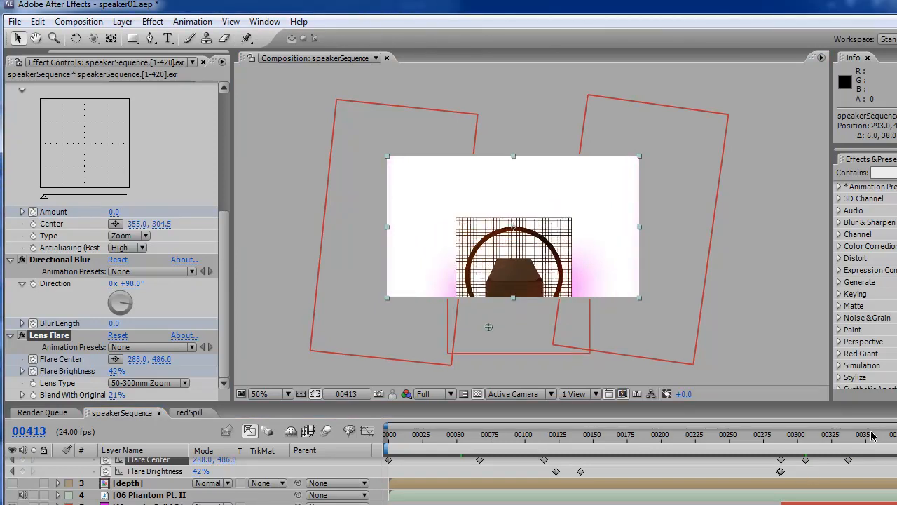
{"action": "left_click_drag", "start_coordinate": [873, 436], "coordinate": [808, 445]}
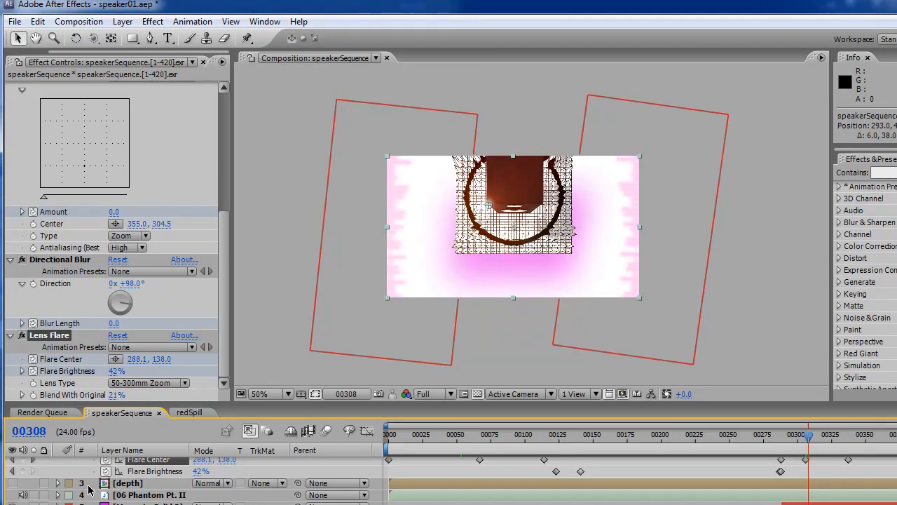
Step: Collapse the speakerSequence layer's effect properties in the timeline and save the project
{"action": "scroll", "coordinate": [80, 491], "scroll_direction": "up", "scroll_amount": 2}
{"action": "left_click", "coordinate": [81, 494]}
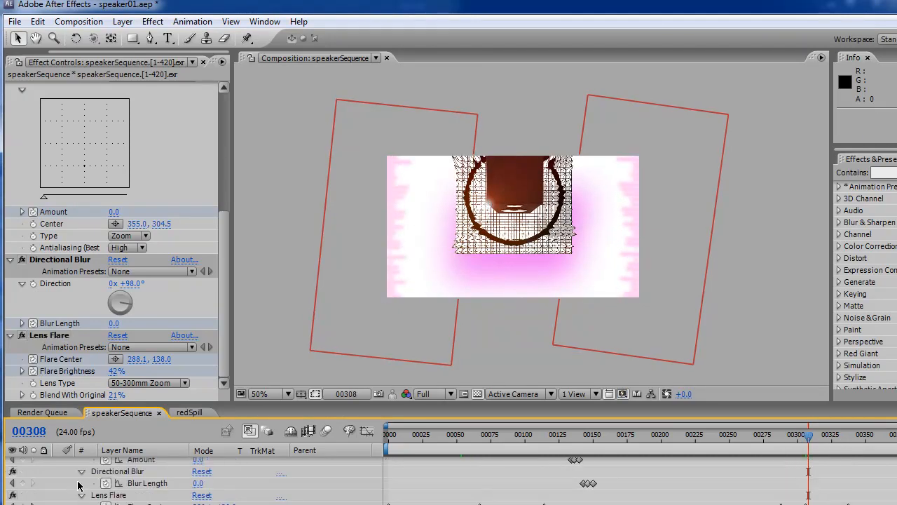
{"action": "left_click", "coordinate": [81, 472]}
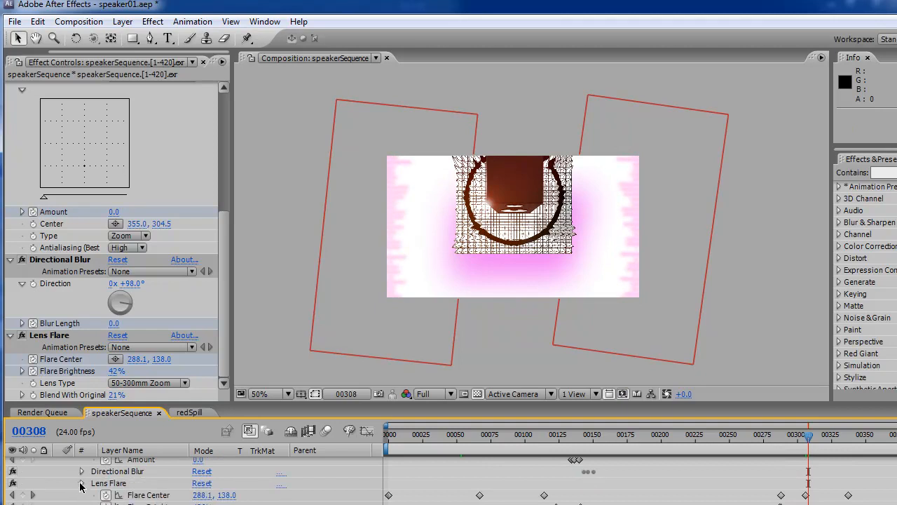
{"action": "left_click", "coordinate": [81, 484]}
{"action": "left_click", "coordinate": [59, 475]}
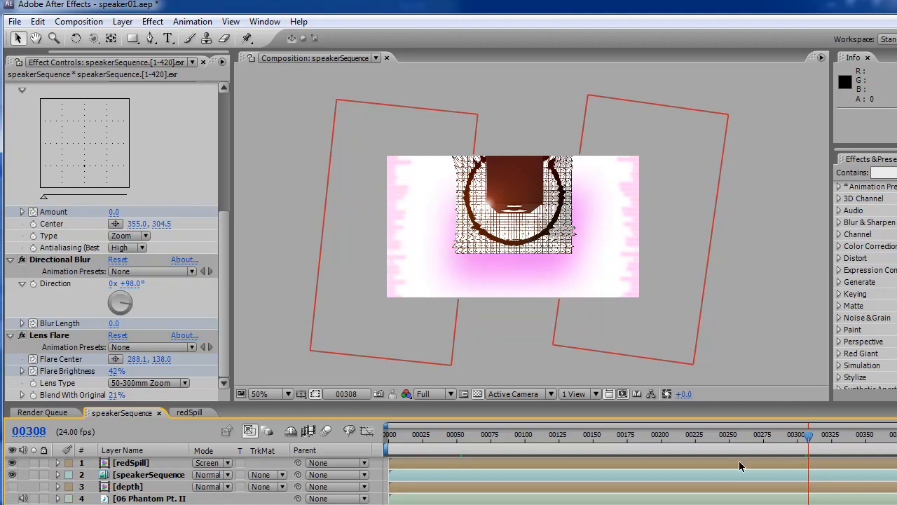
{"action": "left_click", "coordinate": [861, 434]}
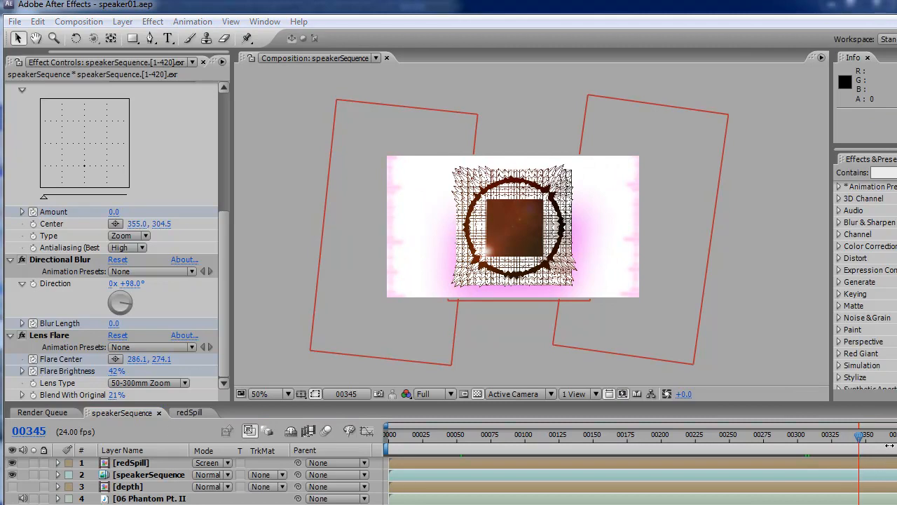
Step: Set the speakerSequence composition's duration to 550 frames
{"action": "key", "text": "Home"}
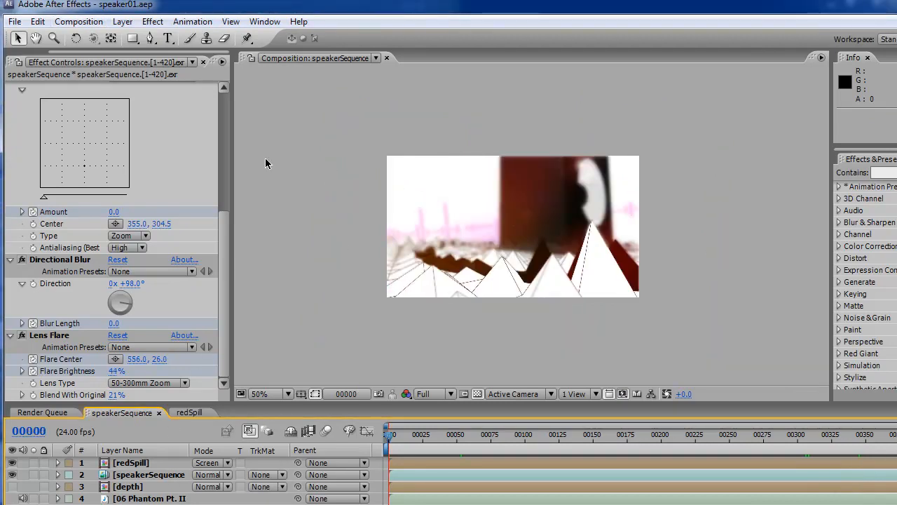
{"action": "left_click", "coordinate": [79, 21]}
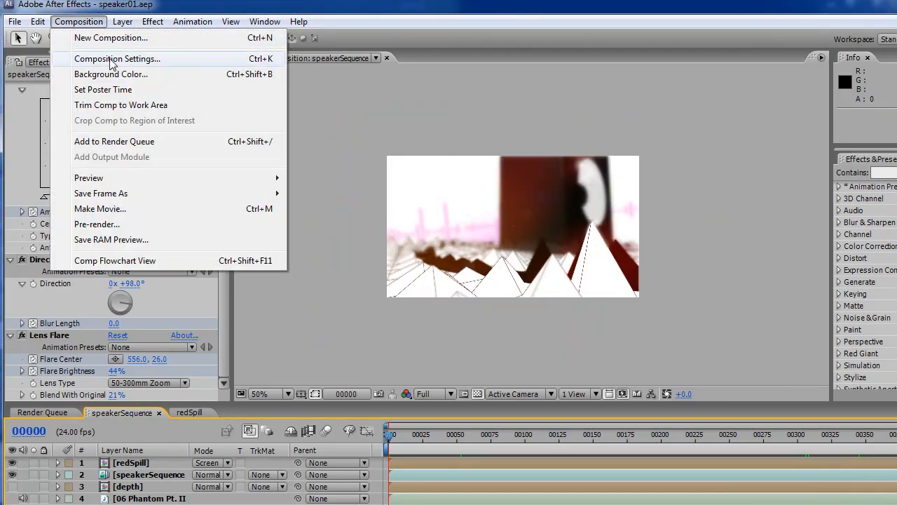
{"action": "left_click", "coordinate": [123, 59]}
{"action": "left_click_drag", "start_coordinate": [476, 400], "coordinate": [550, 412]}
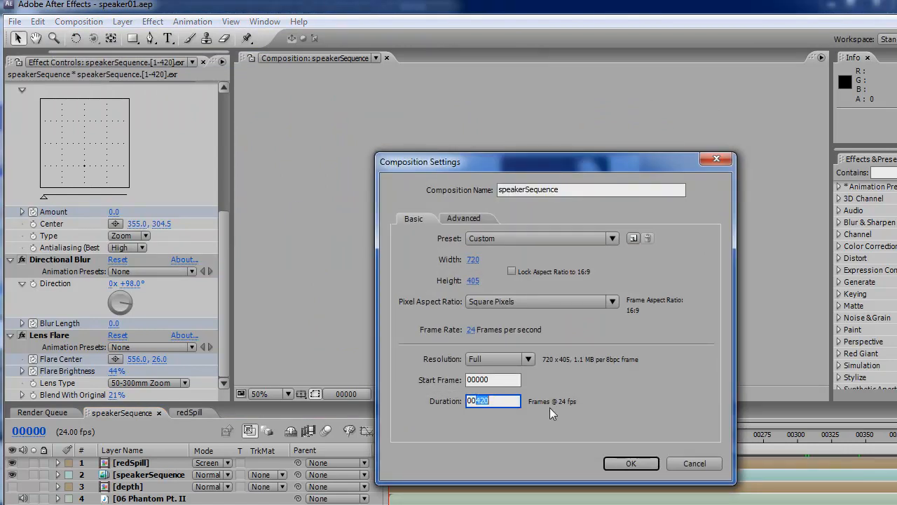
{"action": "type", "text": "550"}
{"action": "key", "text": "Return"}
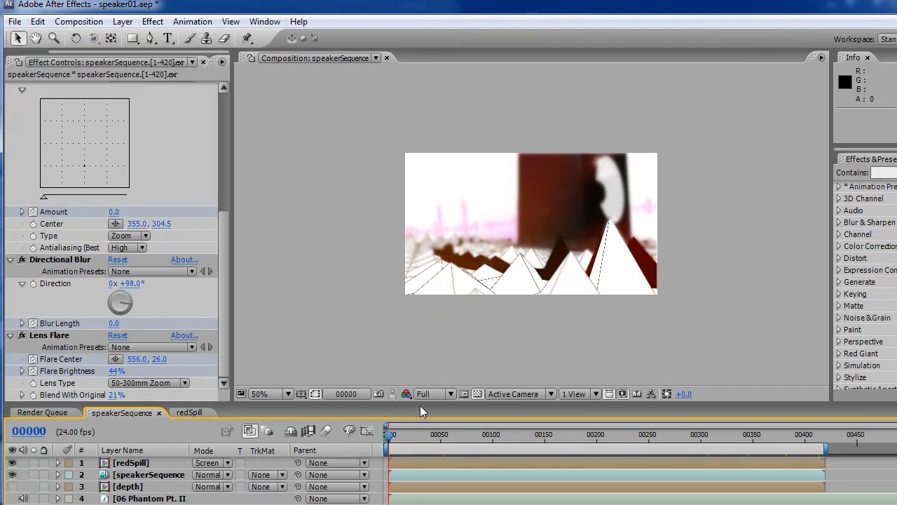
Step: Enlarge the timeline and set the work area to run from frame 420 to the composition's end
{"action": "left_click_drag", "start_coordinate": [420, 404], "coordinate": [421, 303]}
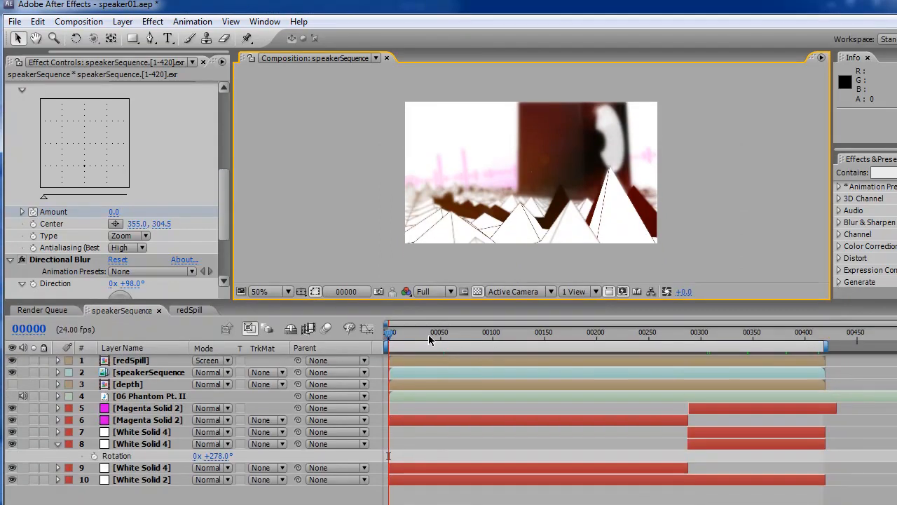
{"action": "left_click_drag", "start_coordinate": [827, 345], "coordinate": [891, 345]}
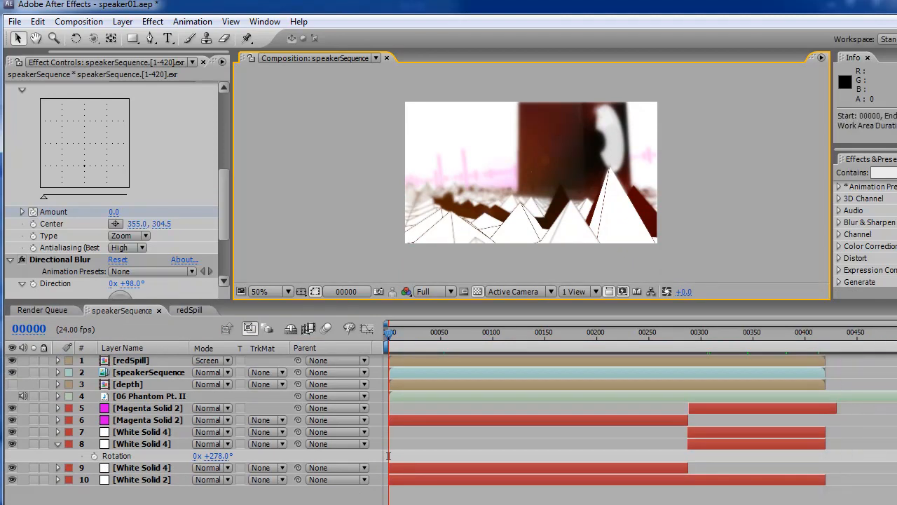
{"action": "left_click_drag", "start_coordinate": [390, 349], "coordinate": [823, 345]}
Step: Trim the end of the second-shot Magenta Solid 2 layer to frame 420 and select the audio layer
{"action": "left_click", "coordinate": [843, 398]}
{"action": "left_click_drag", "start_coordinate": [836, 409], "coordinate": [826, 408]}
{"action": "left_click", "coordinate": [848, 394]}
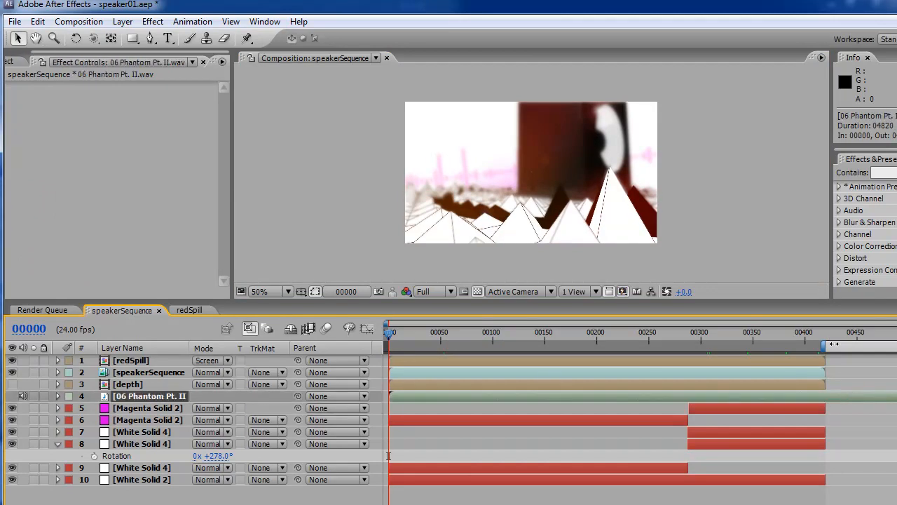
Step: Preview the work area from frame 420 with its audio
{"action": "key", "text": "KP_0"}
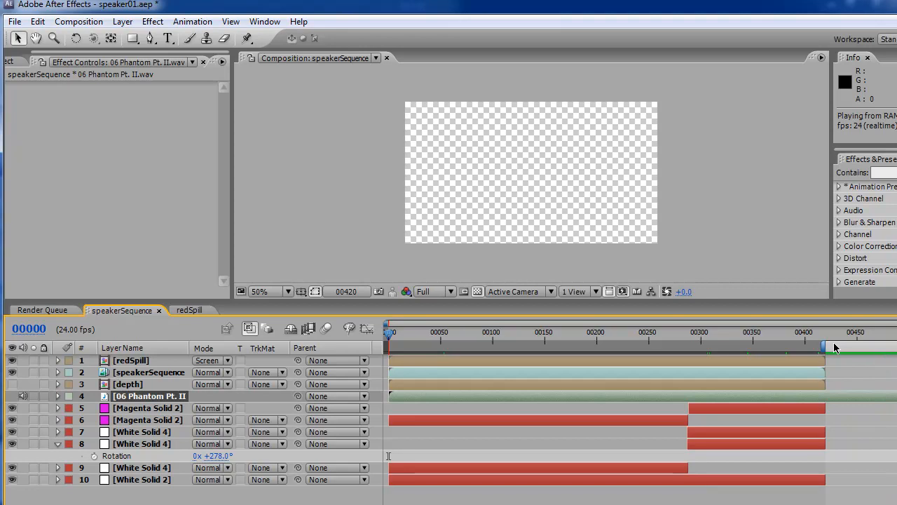
{"action": "key", "text": "space"}
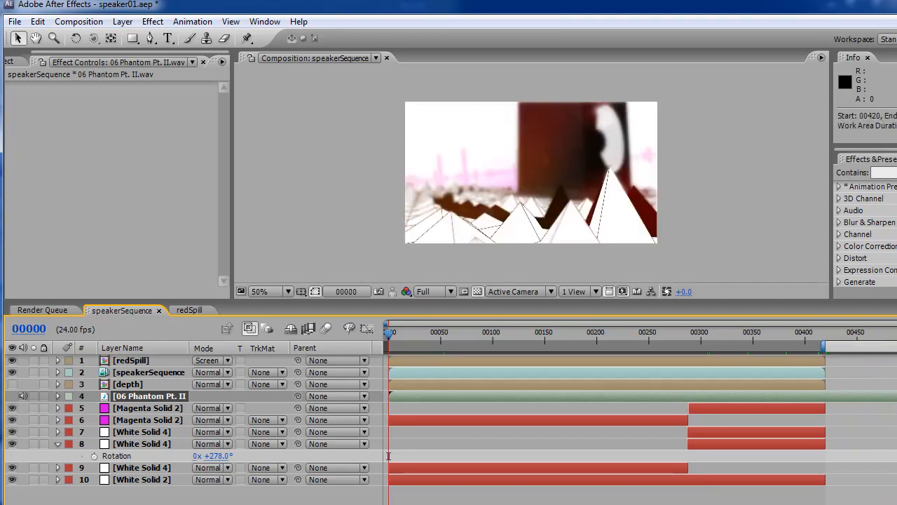
{"action": "key", "text": "KP_0"}
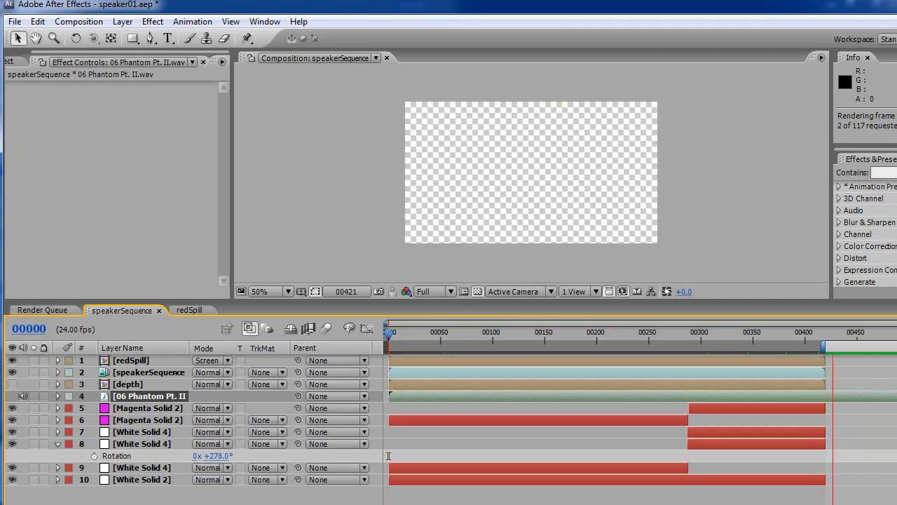
Step: Select all layers at frame 419 and shorten the solid and footage layers' ends by one frame
{"action": "left_click", "coordinate": [827, 341]}
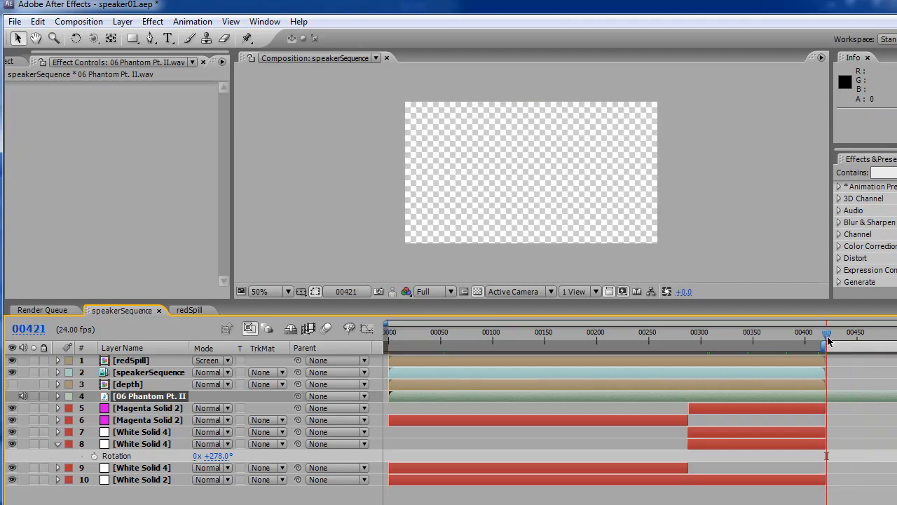
{"action": "left_click_drag", "start_coordinate": [825, 337], "coordinate": [824, 338]}
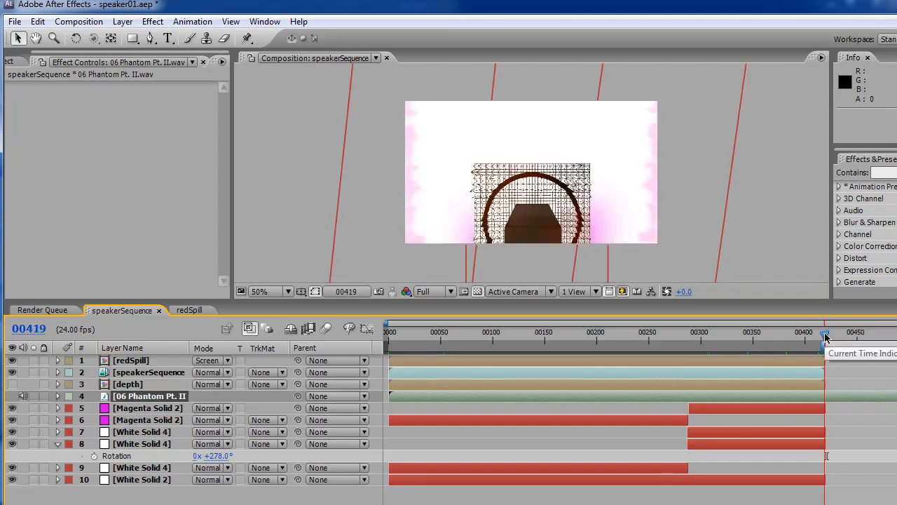
{"action": "key", "text": "ctrl+a"}
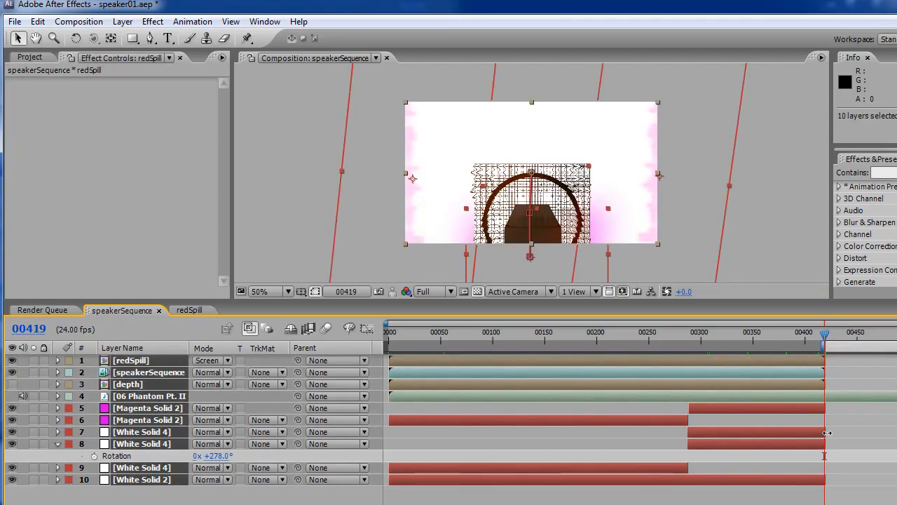
{"action": "left_click_drag", "start_coordinate": [826, 433], "coordinate": [826, 435]}
{"action": "key", "text": "ctrl+shift+a"}
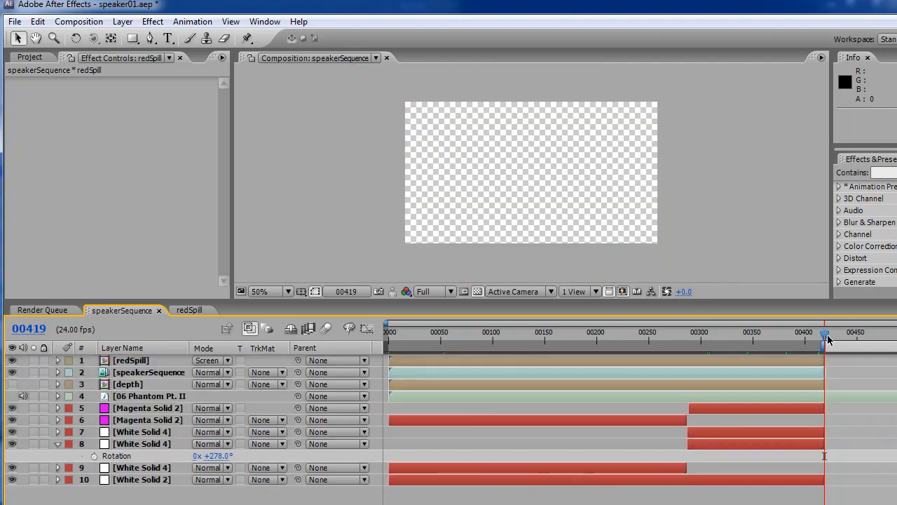
Step: Duplicate the speakerSequence footage layer beneath redSpill
{"action": "left_click", "coordinate": [156, 372]}
{"action": "left_click", "coordinate": [158, 360]}
{"action": "left_click", "coordinate": [152, 374]}
{"action": "key", "text": "ctrl+d"}
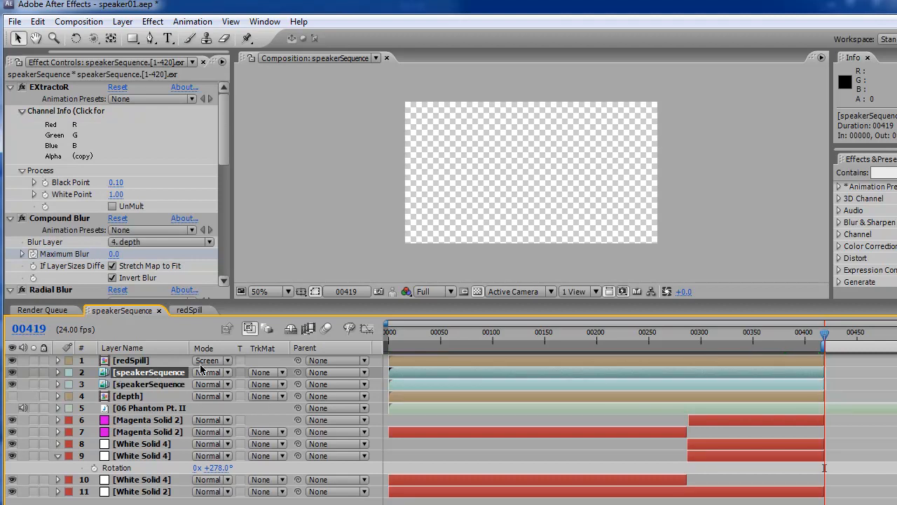
Step: Slide and trim the lower speakerSequence layer so it starts at frame 419, and preview the new section
{"action": "left_click_drag", "start_coordinate": [390, 380], "coordinate": [893, 404]}
{"action": "mouse_move", "coordinate": [840, 393]}
{"action": "left_mouse_down"}
{"action": "mouse_move", "coordinate": [672, 393]}
{"action": "mouse_move", "coordinate": [661, 381]}
{"action": "mouse_move", "coordinate": [862, 388]}
{"action": "mouse_move", "coordinate": [806, 390]}
{"action": "mouse_move", "coordinate": [827, 385]}
{"action": "left_mouse_up"}
{"action": "left_click_drag", "start_coordinate": [830, 337], "coordinate": [840, 339]}
{"action": "key", "text": "KP_0"}
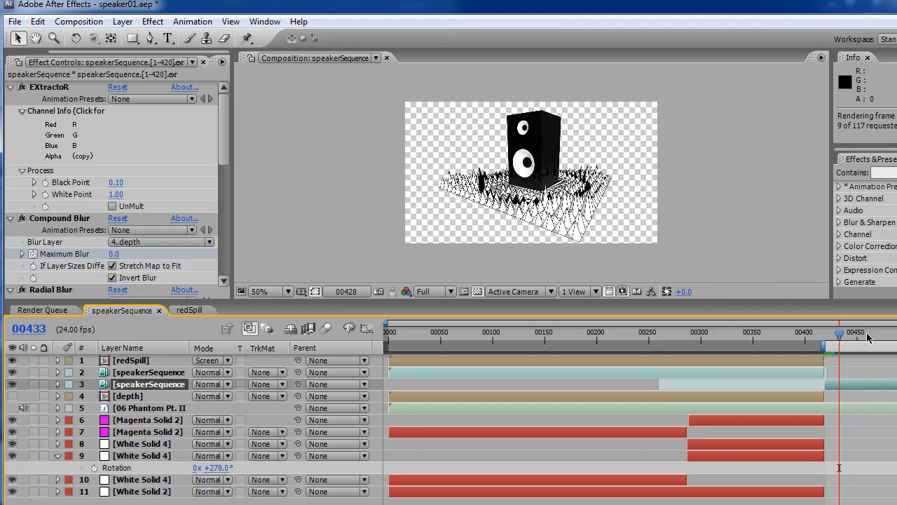
{"action": "key", "text": "space"}
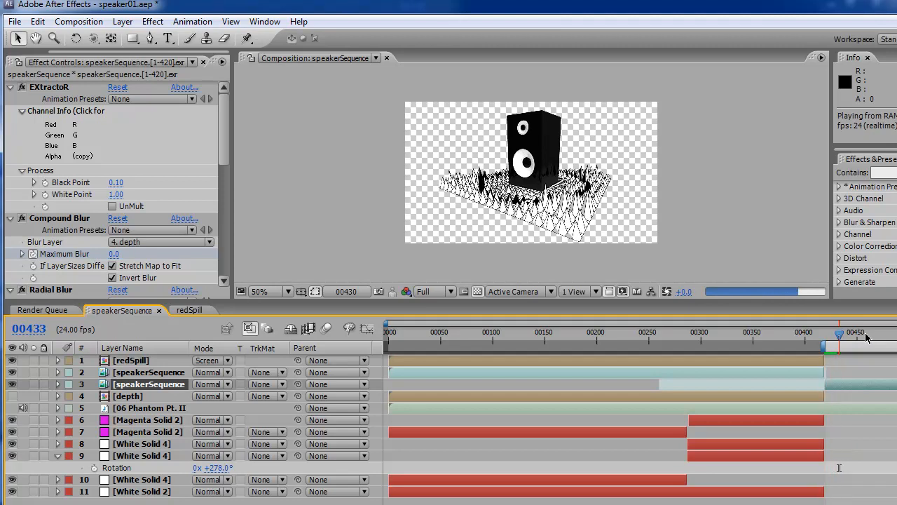
{"action": "key", "text": "space"}
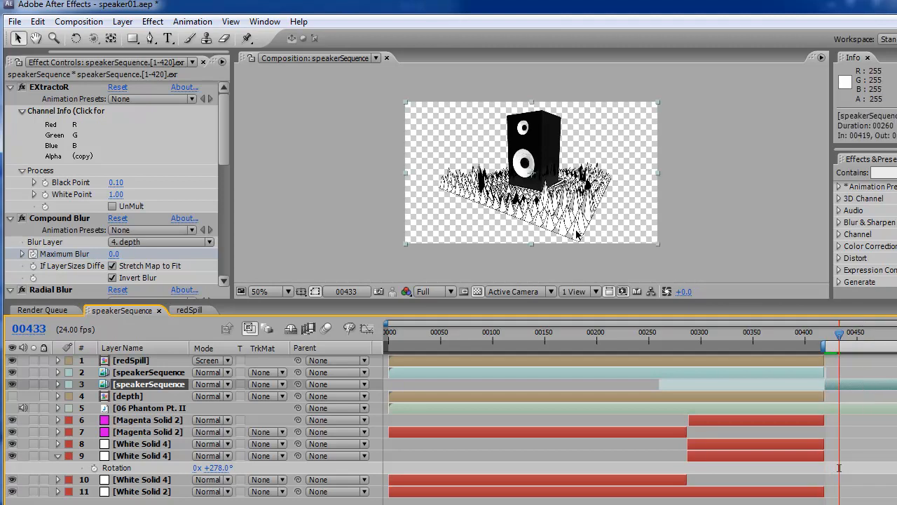
Step: Mirror the third-layer speakerSequence copy horizontally by setting its horizontal scale to -100%
{"action": "key", "text": "s"}
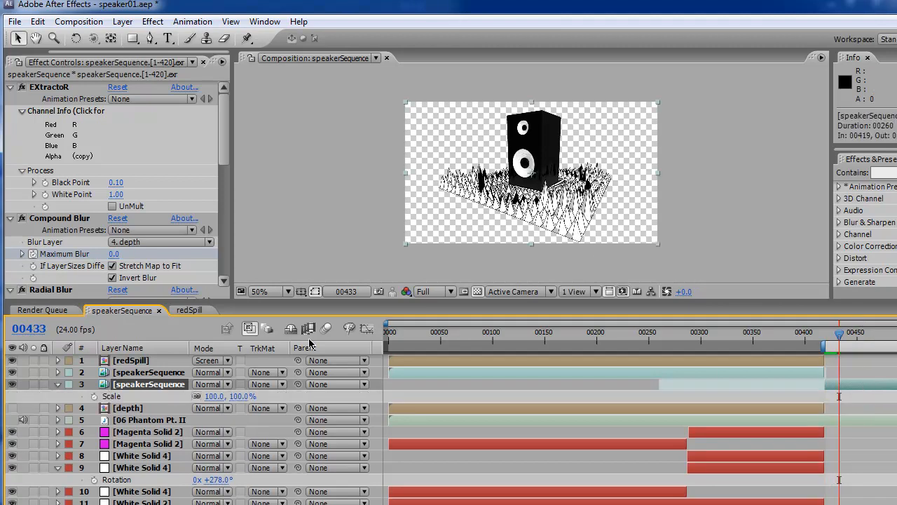
{"action": "left_click_drag", "start_coordinate": [238, 396], "coordinate": [221, 396]}
{"action": "key", "text": "ctrl+z"}
{"action": "left_click", "coordinate": [217, 396]}
{"action": "type", "text": "-100"}
{"action": "key", "text": "Return"}
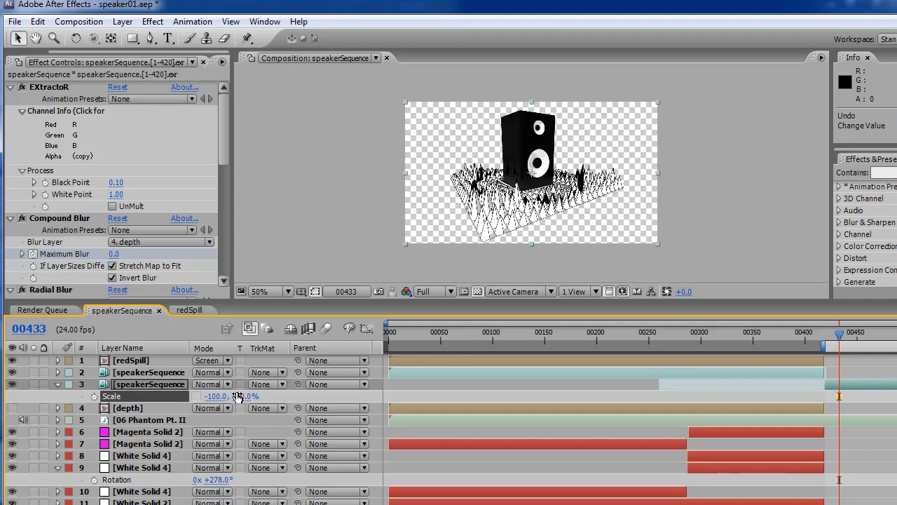
Step: Scale the mirrored speaker copy proportionally to -66%, 66% and shift it about 48 px right and 62 px down
{"action": "left_click", "coordinate": [130, 391]}
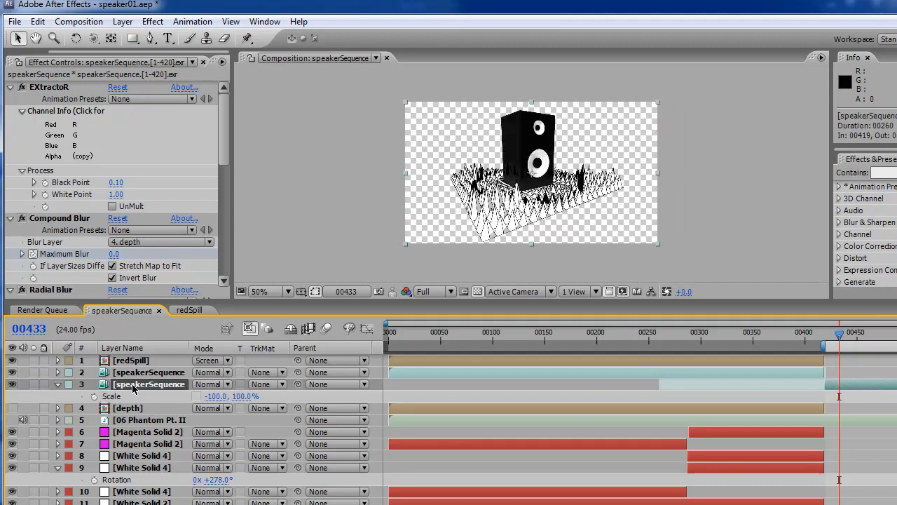
{"action": "key", "text": "s"}
{"action": "key", "text": "s"}
{"action": "left_click_drag", "start_coordinate": [208, 401], "coordinate": [227, 405]}
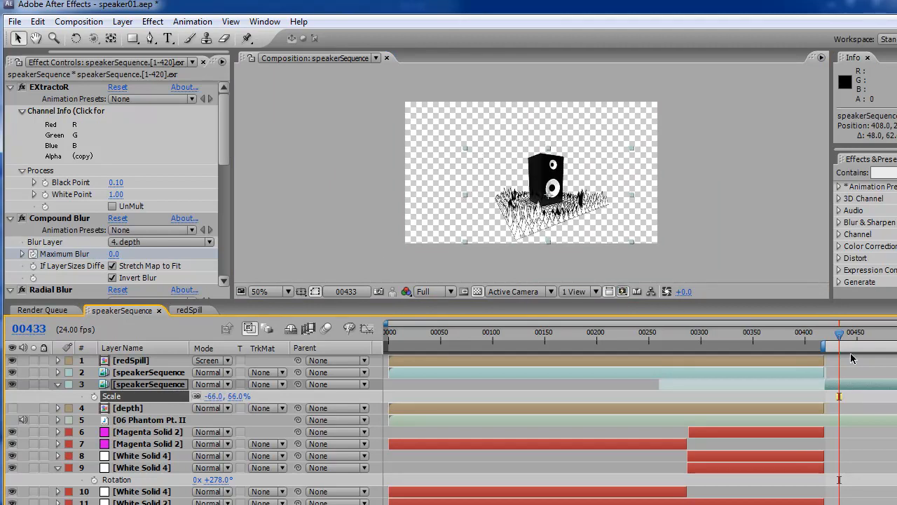
{"action": "left_click_drag", "start_coordinate": [824, 340], "coordinate": [825, 341]}
{"action": "left_click_drag", "start_coordinate": [579, 216], "coordinate": [588, 220]}
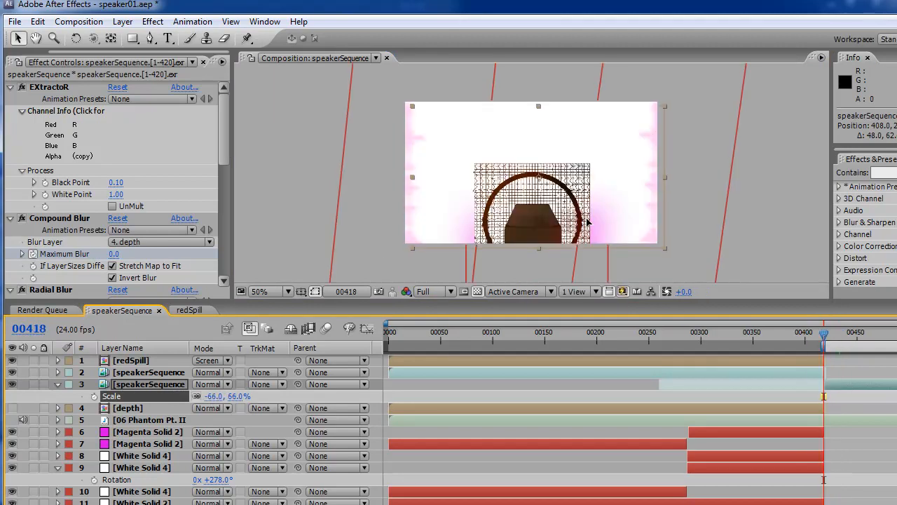
{"action": "key", "text": "ctrl+z"}
Step: Duplicate the mirrored speaker layer at frame 444, scale the copy to -94%, 94%, and arrange it in front and to the right of the smaller speaker
{"action": "left_click", "coordinate": [850, 341]}
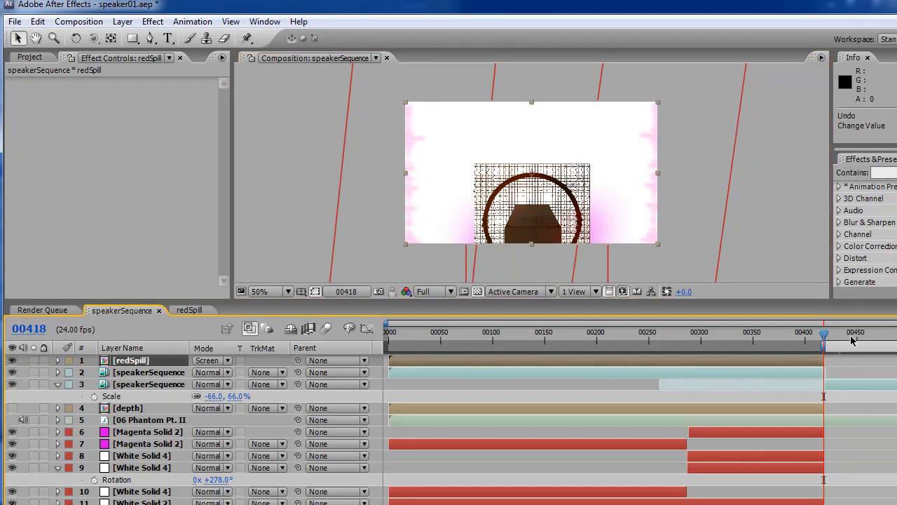
{"action": "left_click", "coordinate": [856, 384]}
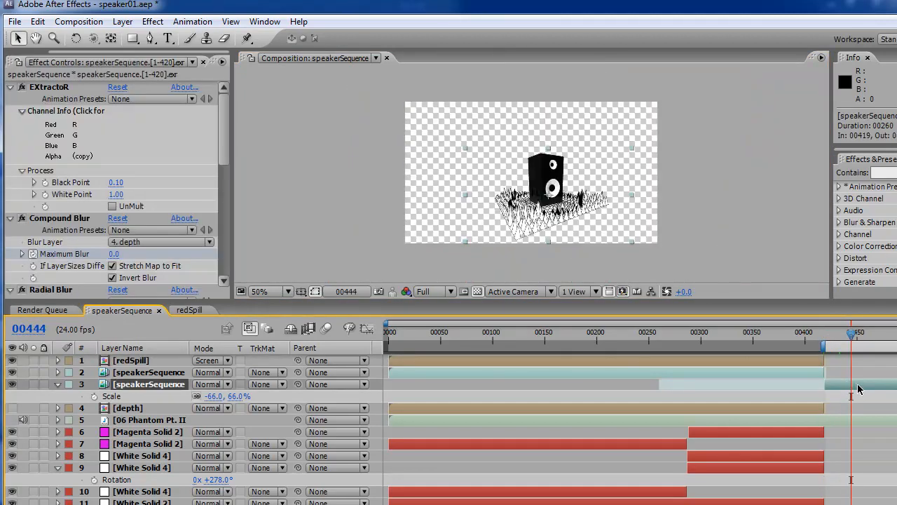
{"action": "key", "text": "ctrl+d"}
{"action": "left_click_drag", "start_coordinate": [580, 199], "coordinate": [538, 225]}
{"action": "key", "text": "s"}
{"action": "left_click_drag", "start_coordinate": [211, 397], "coordinate": [231, 396]}
{"action": "left_click_drag", "start_coordinate": [597, 208], "coordinate": [603, 213]}
{"action": "left_click", "coordinate": [885, 408]}
{"action": "left_click_drag", "start_coordinate": [552, 191], "coordinate": [542, 179]}
Step: Duplicate the 66% speaker layer, stack one copy underneath, and move the lower copy about 142 px left and upward
{"action": "key", "text": "ctrl+d"}
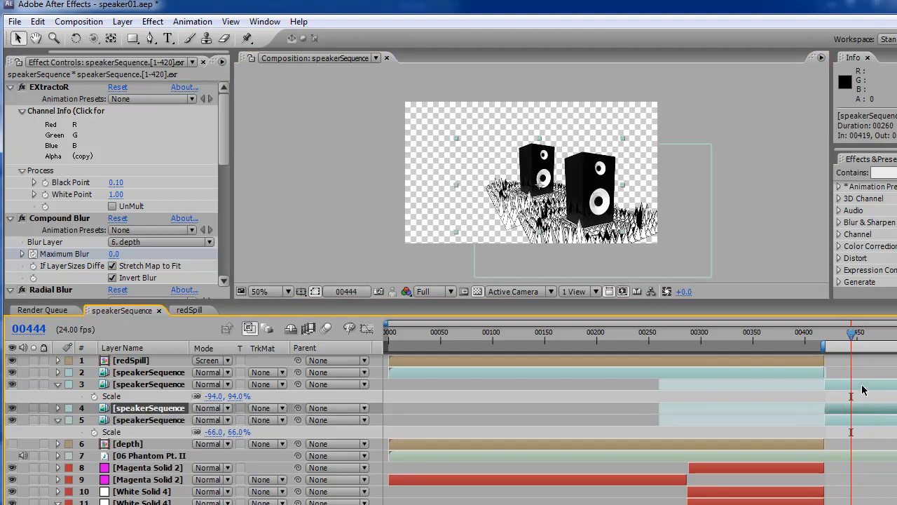
{"action": "left_click_drag", "start_coordinate": [138, 412], "coordinate": [137, 436]}
{"action": "left_click_drag", "start_coordinate": [527, 193], "coordinate": [478, 165]}
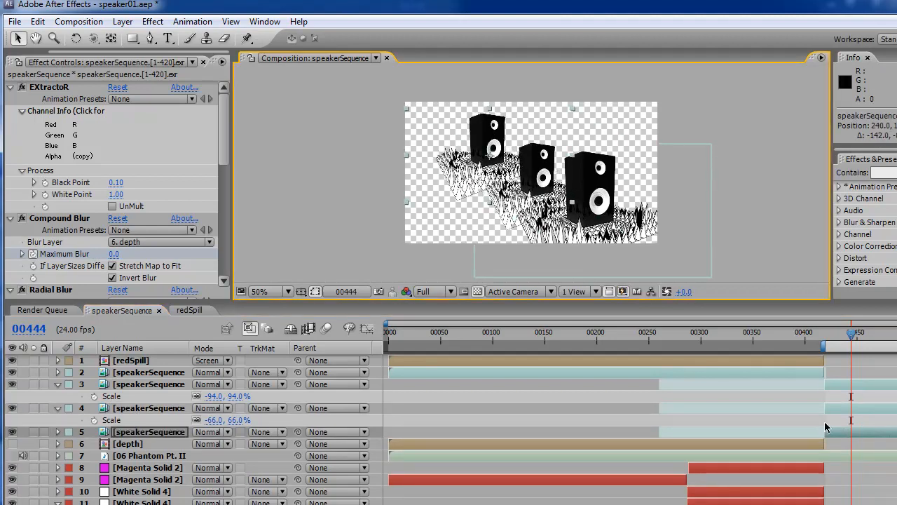
Step: Stagger the middle and rear speaker layers in time so each starts after the speaker in front of it
{"action": "left_click_drag", "start_coordinate": [824, 406], "coordinate": [840, 407]}
{"action": "mouse_move", "coordinate": [851, 335]}
{"action": "left_mouse_down"}
{"action": "mouse_move", "coordinate": [812, 339]}
{"action": "mouse_move", "coordinate": [839, 342]}
{"action": "left_mouse_up"}
{"action": "left_click_drag", "start_coordinate": [825, 433], "coordinate": [861, 433]}
{"action": "mouse_move", "coordinate": [840, 337]}
{"action": "left_mouse_down"}
{"action": "mouse_move", "coordinate": [872, 347]}
{"action": "mouse_move", "coordinate": [843, 341]}
{"action": "left_mouse_up"}
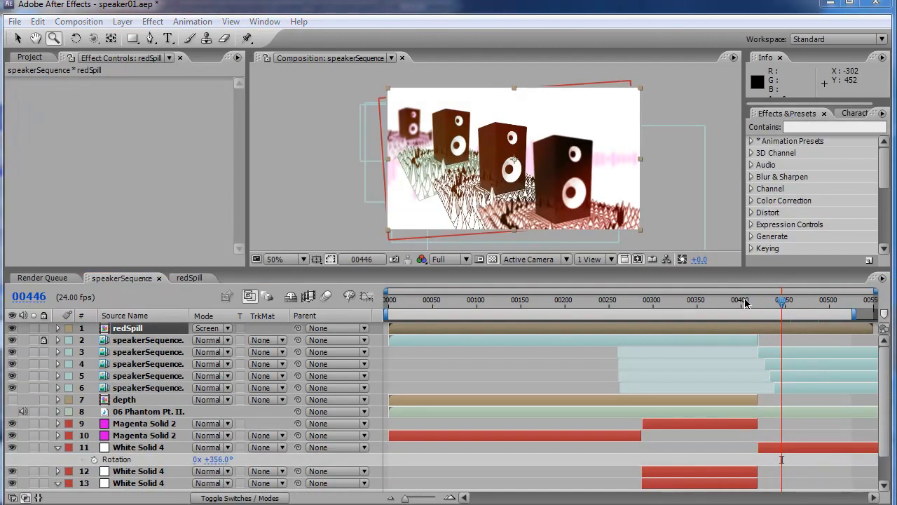
Step: Examine the Fast Blur and Hue/Saturation effects on the speaker layers of the four-speaker shot
{"action": "left_click_drag", "start_coordinate": [746, 303], "coordinate": [782, 306]}
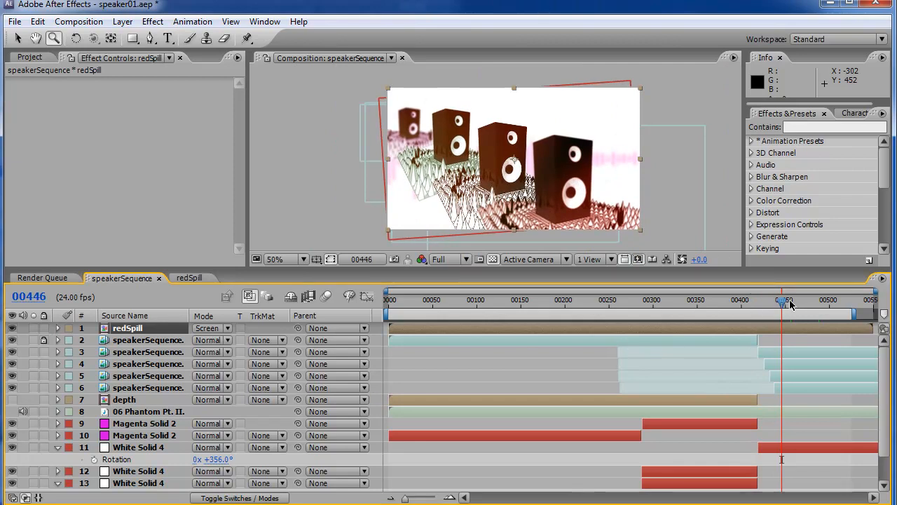
{"action": "left_click", "coordinate": [220, 370]}
{"action": "left_click", "coordinate": [158, 363]}
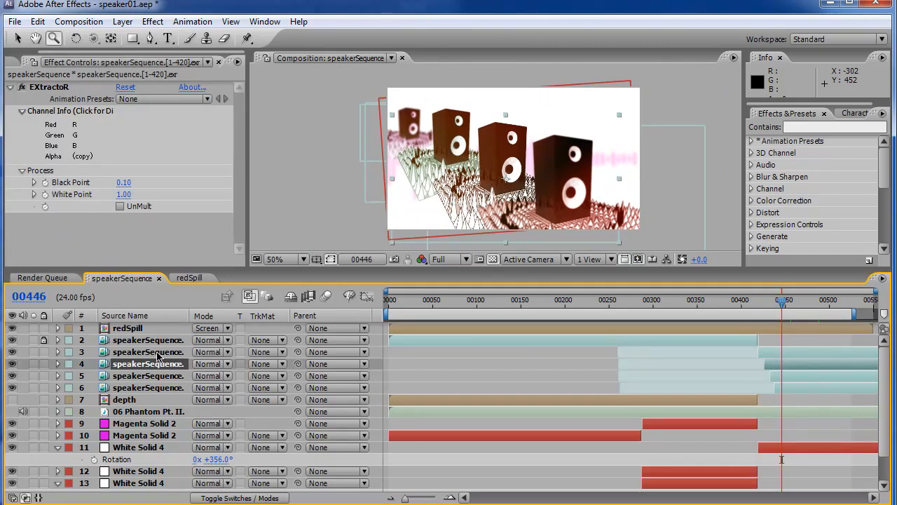
{"action": "left_click", "coordinate": [158, 354]}
{"action": "left_click", "coordinate": [165, 364]}
{"action": "left_click", "coordinate": [167, 377]}
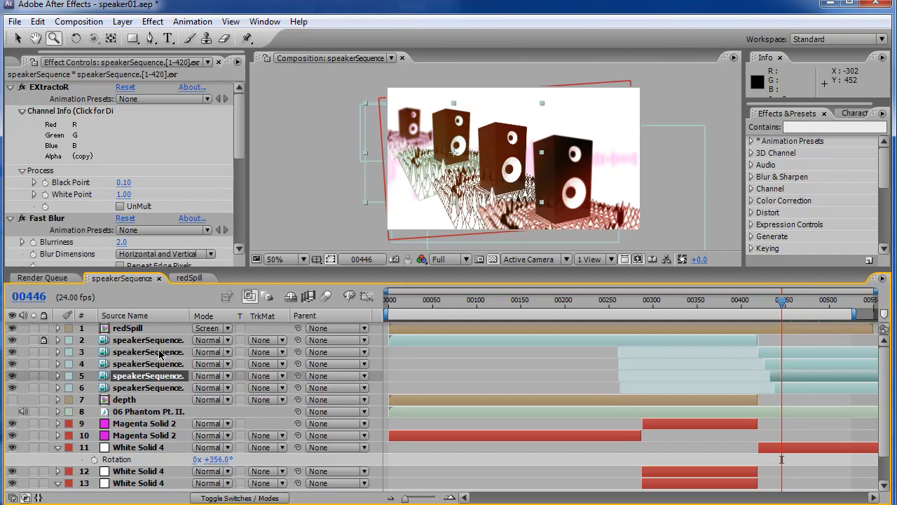
{"action": "left_click", "coordinate": [160, 356]}
{"action": "left_click", "coordinate": [237, 137]}
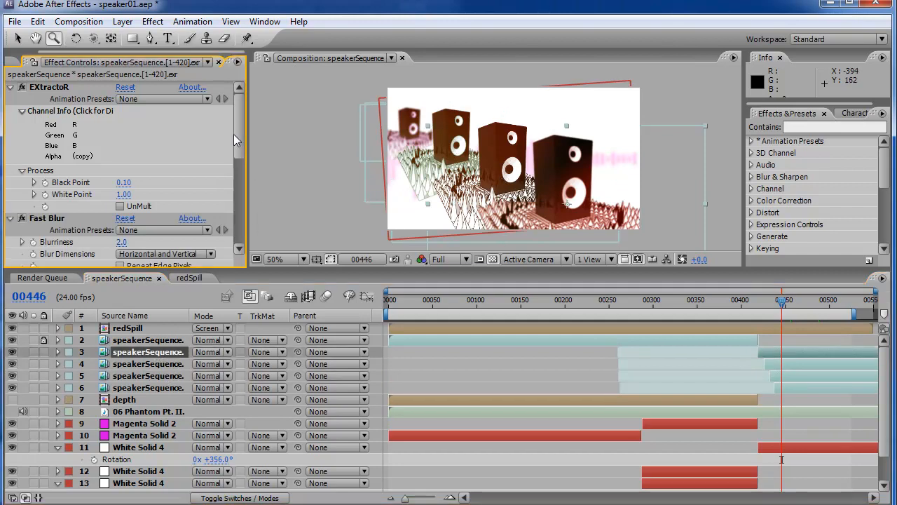
{"action": "scroll", "coordinate": [186, 211], "scroll_direction": "down", "scroll_amount": 5}
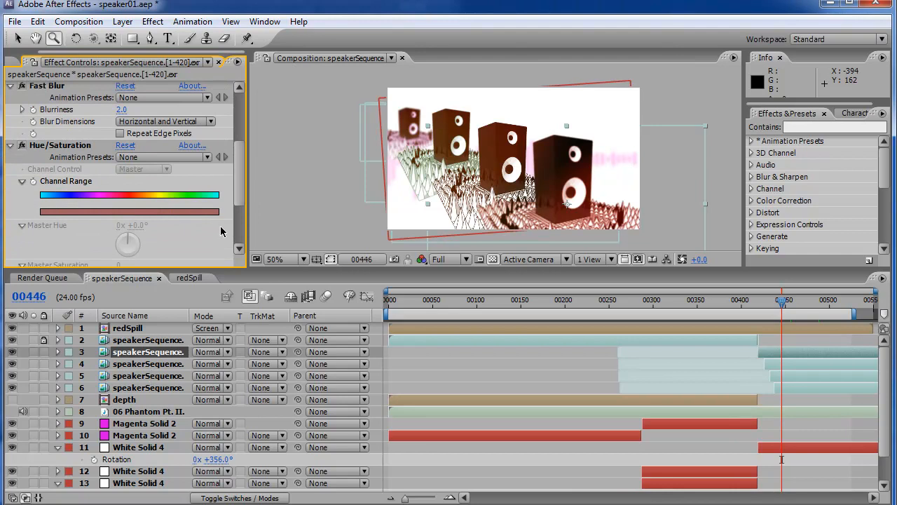
{"action": "left_click", "coordinate": [152, 364]}
{"action": "key", "text": "ctrl+Down"}
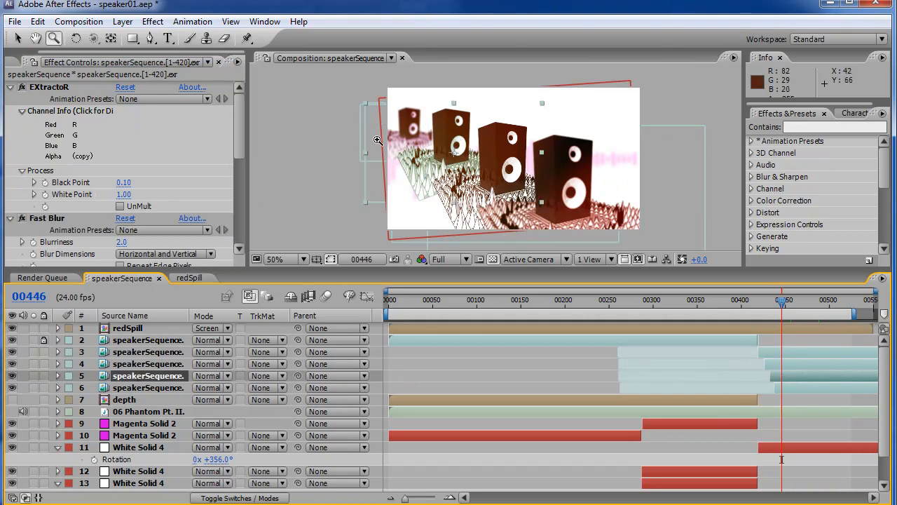
Step: Set the Hue/Saturation Colorize Hue of the rearmost speaker layer to -145°
{"action": "key", "text": "ctrl+Down"}
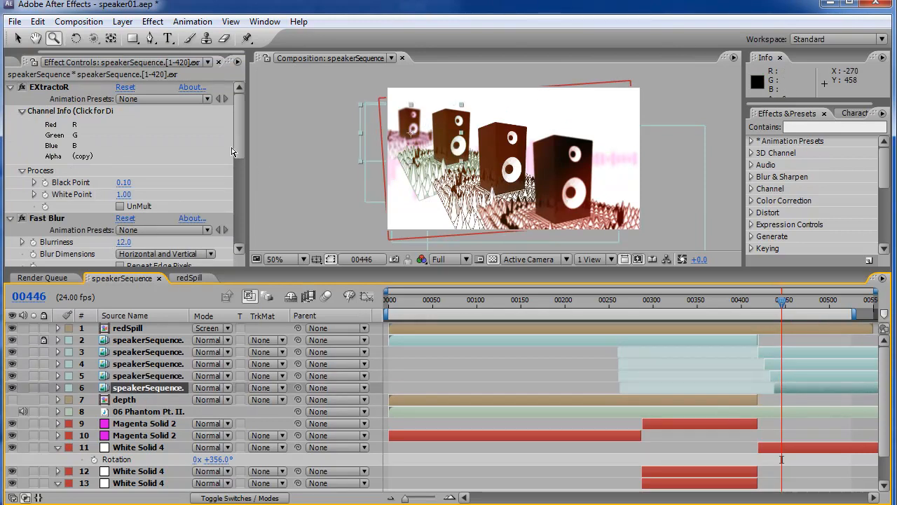
{"action": "left_click_drag", "start_coordinate": [239, 145], "coordinate": [239, 191]}
{"action": "left_click_drag", "start_coordinate": [240, 157], "coordinate": [246, 218]}
{"action": "left_click_drag", "start_coordinate": [146, 237], "coordinate": [78, 238]}
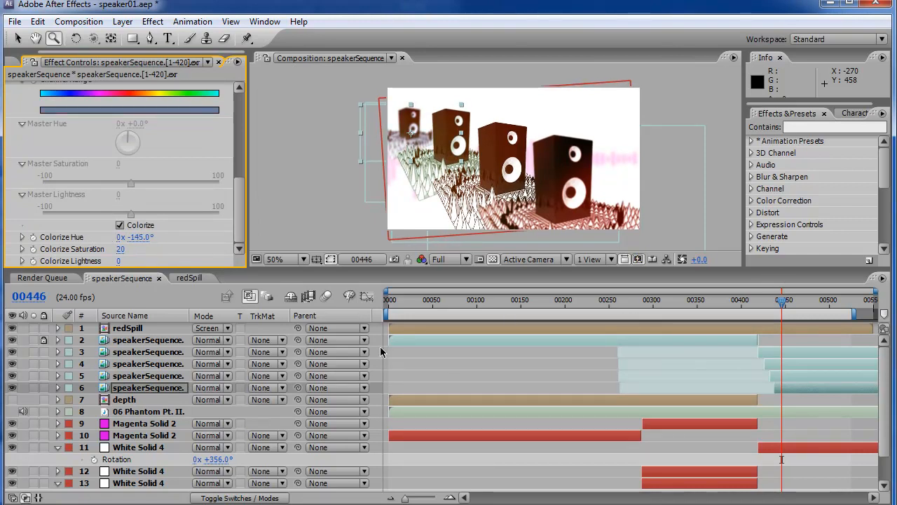
Step: Review frames of the four-speaker shot between 451 and 490 and extend the work area to the composition's end
{"action": "left_click", "coordinate": [166, 424]}
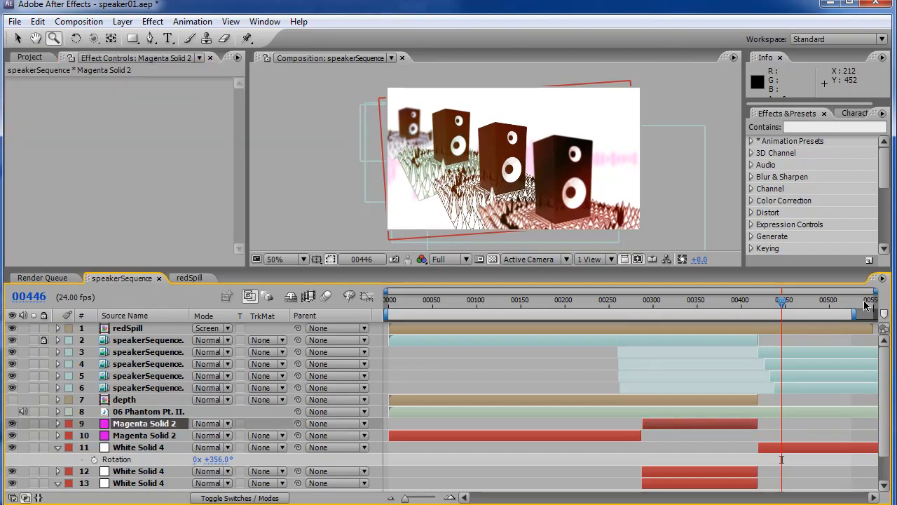
{"action": "left_click_drag", "start_coordinate": [791, 305], "coordinate": [801, 305]}
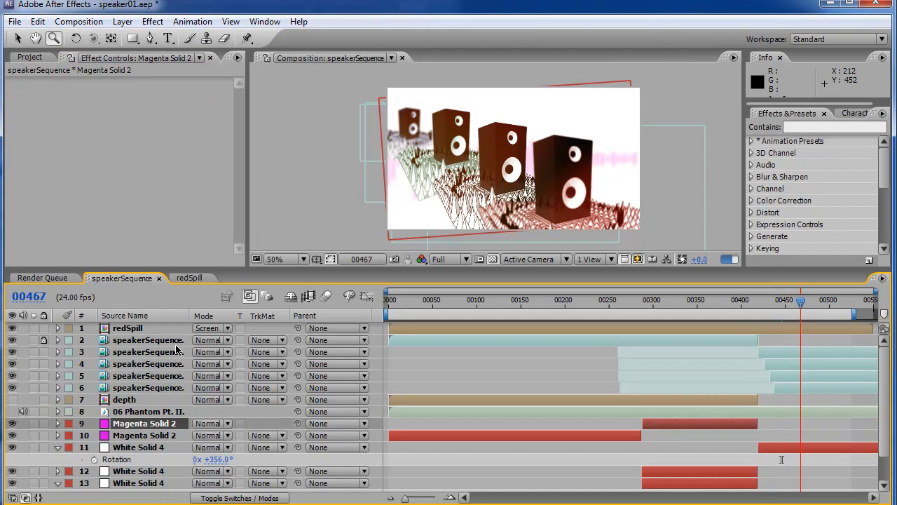
{"action": "left_click", "coordinate": [144, 338]}
{"action": "left_click", "coordinate": [139, 328]}
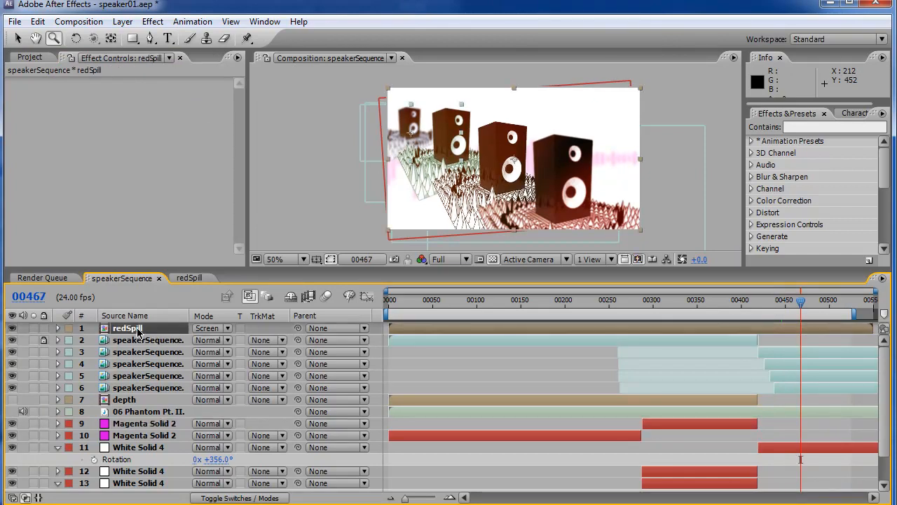
{"action": "mouse_move", "coordinate": [802, 305]}
{"action": "left_mouse_down"}
{"action": "mouse_move", "coordinate": [822, 306]}
{"action": "mouse_move", "coordinate": [786, 305]}
{"action": "left_mouse_up"}
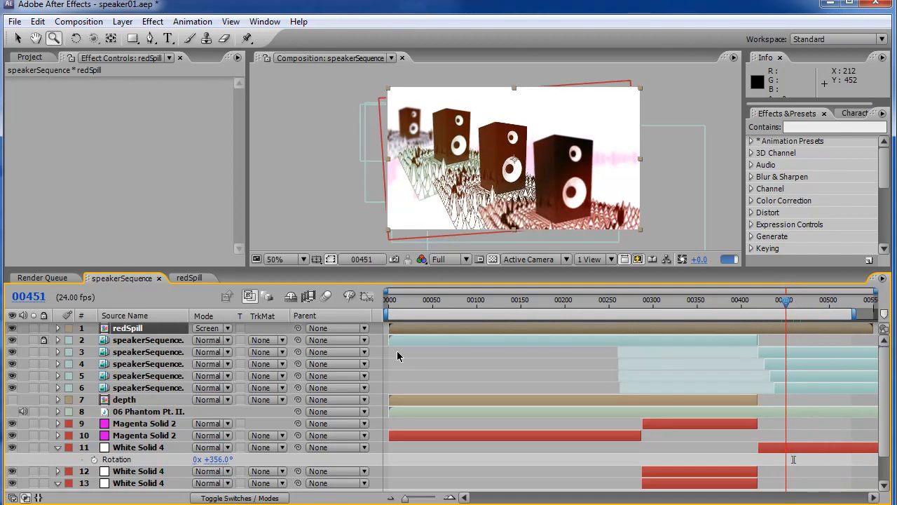
{"action": "left_click", "coordinate": [815, 301]}
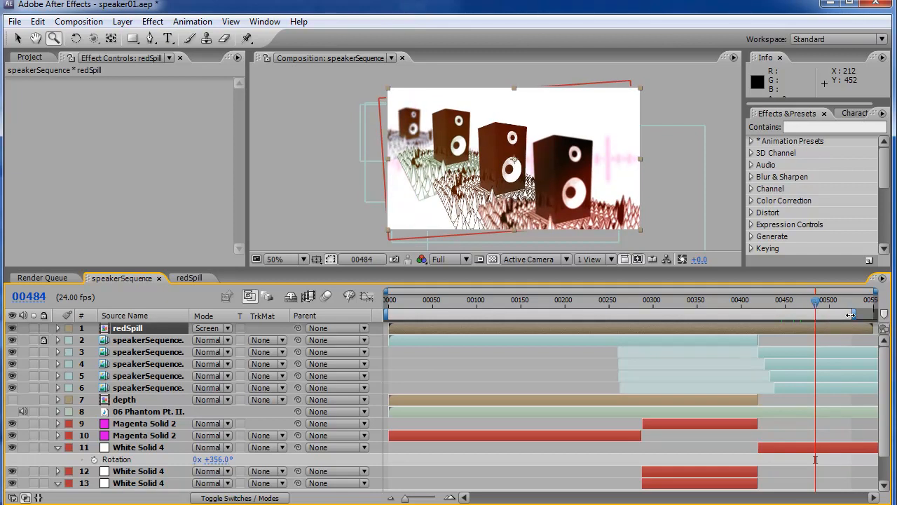
{"action": "left_click_drag", "start_coordinate": [858, 315], "coordinate": [873, 316]}
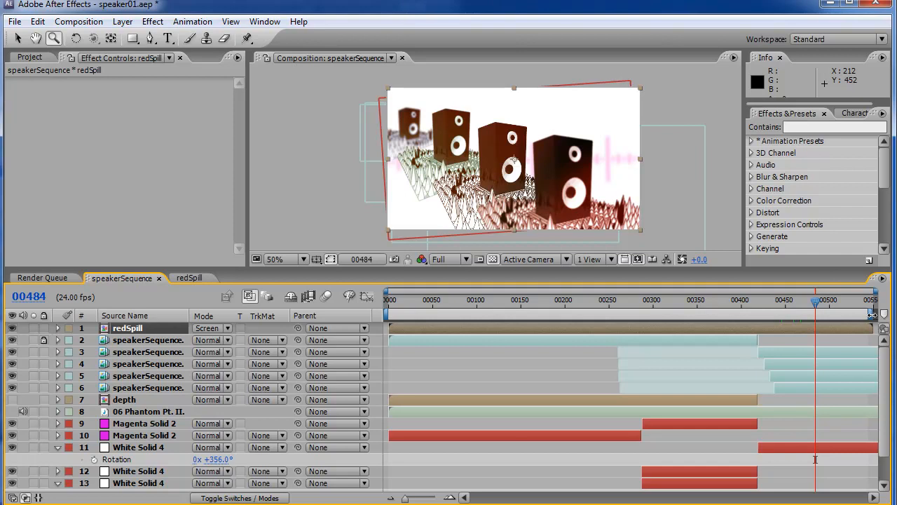
{"action": "left_click", "coordinate": [820, 306]}
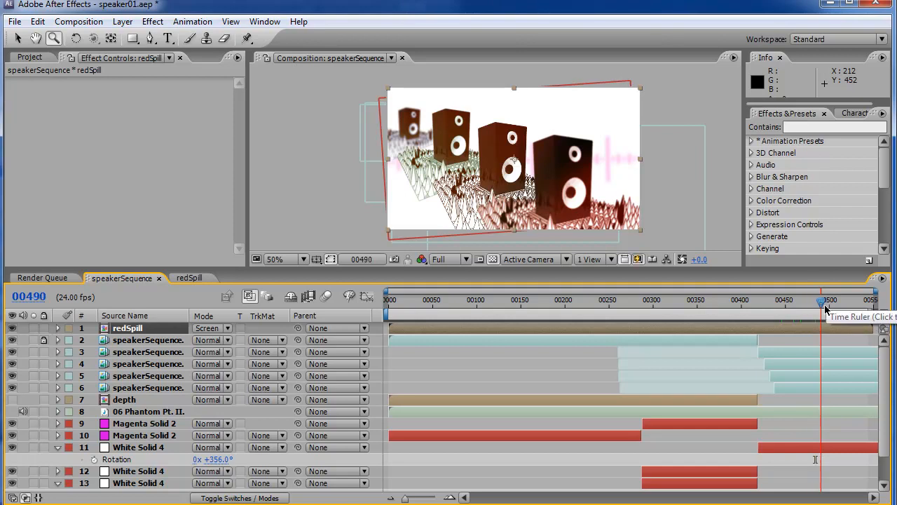
{"action": "left_click", "coordinate": [806, 306]}
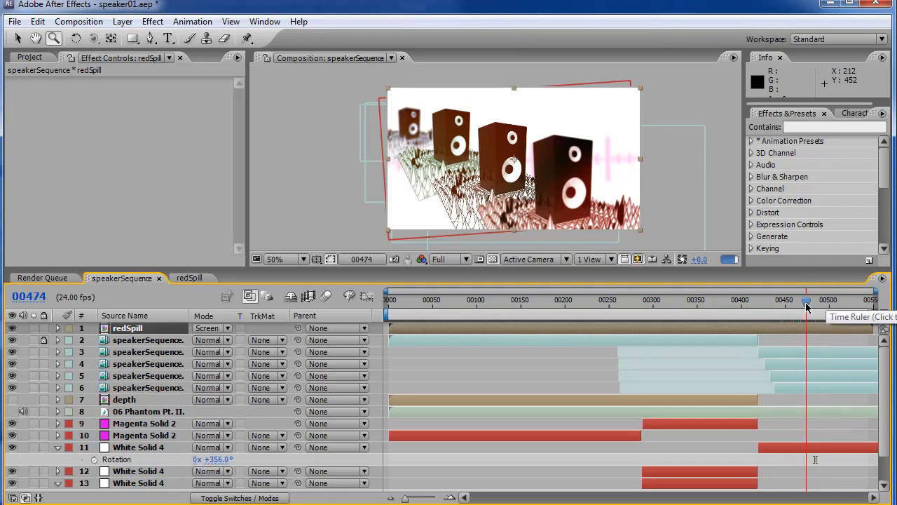